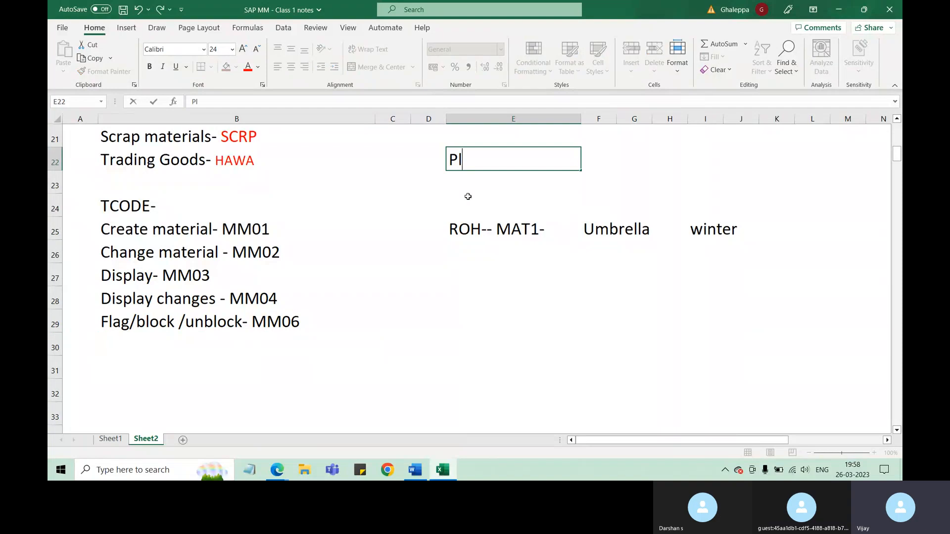
# Step: Enter "Plant -ZA31" in cell E22 and "CC- ZA21" in cell G22
pyautogui.write('-')
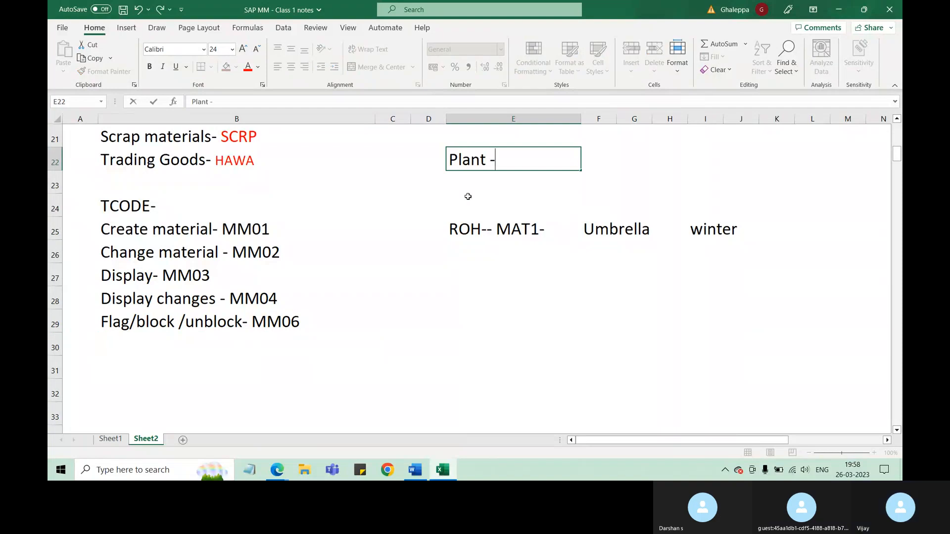
pyautogui.write('Z')
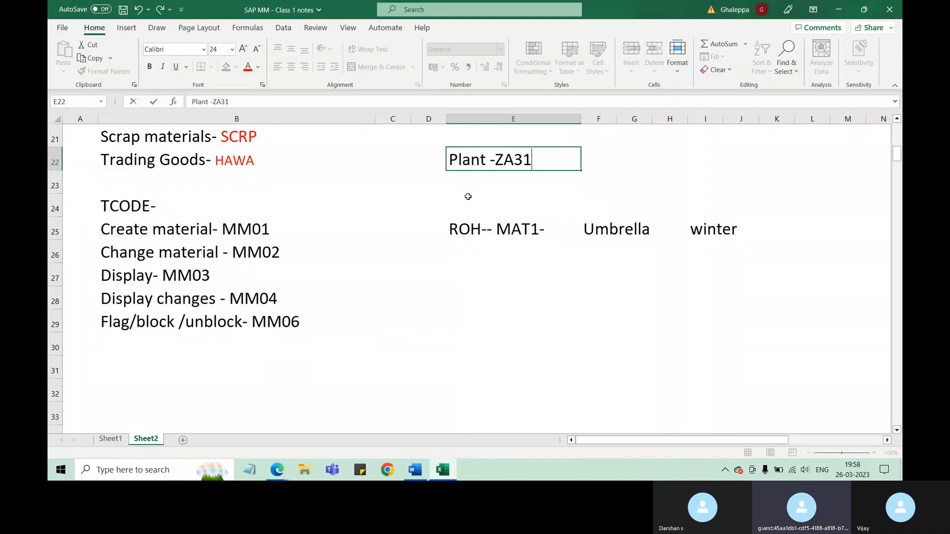
pyautogui.write('A31')
pyautogui.click(631, 157)
pyautogui.write('CC')
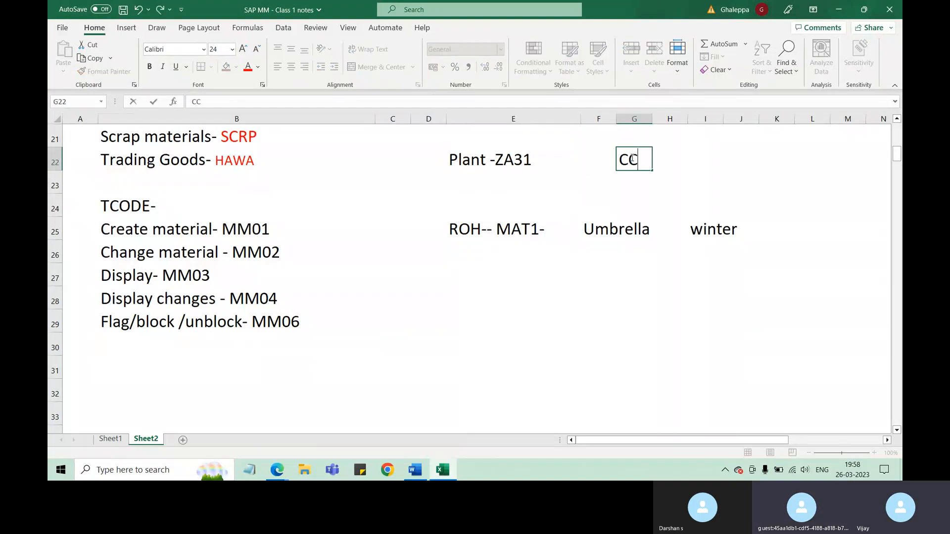
pyautogui.write('- ZA21')
# Step: Enter "C ZA11" in cell K22, on the same row as the plant and CC codes
pyautogui.click(773, 166)
pyautogui.write('C')
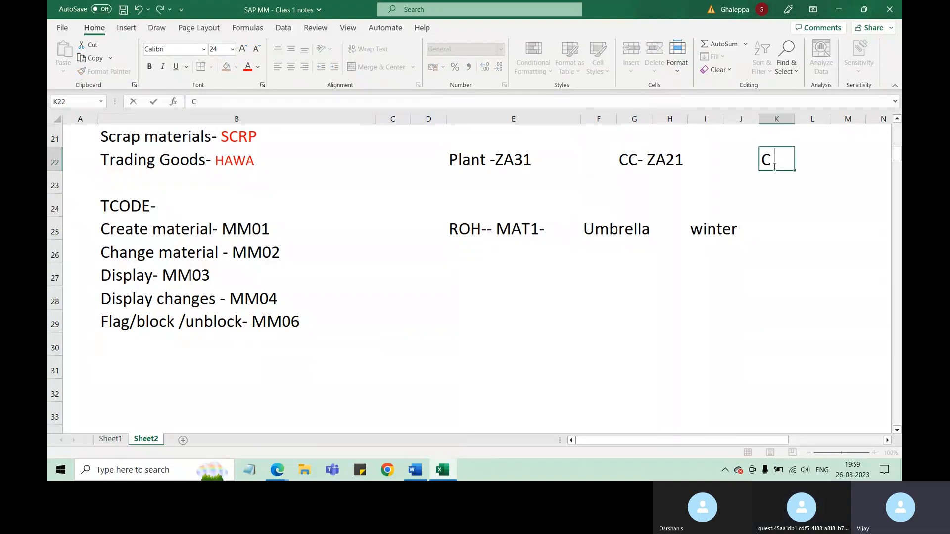
pyautogui.write(' ZA11')
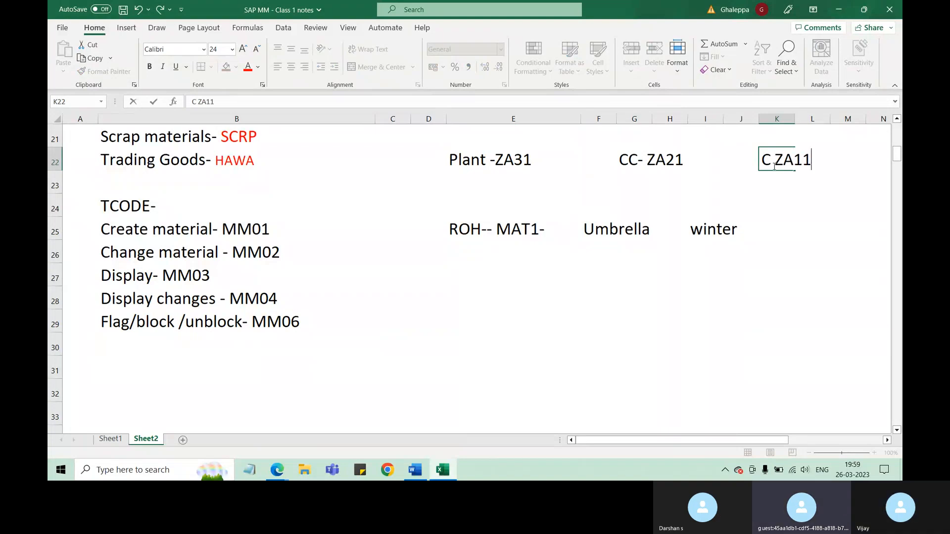
pyautogui.click(517, 162)
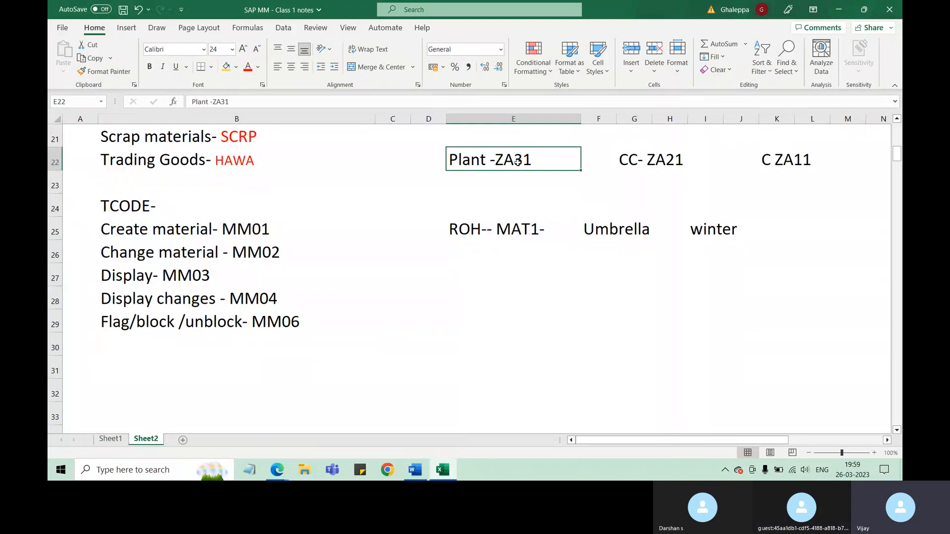
pyautogui.click(237, 231)
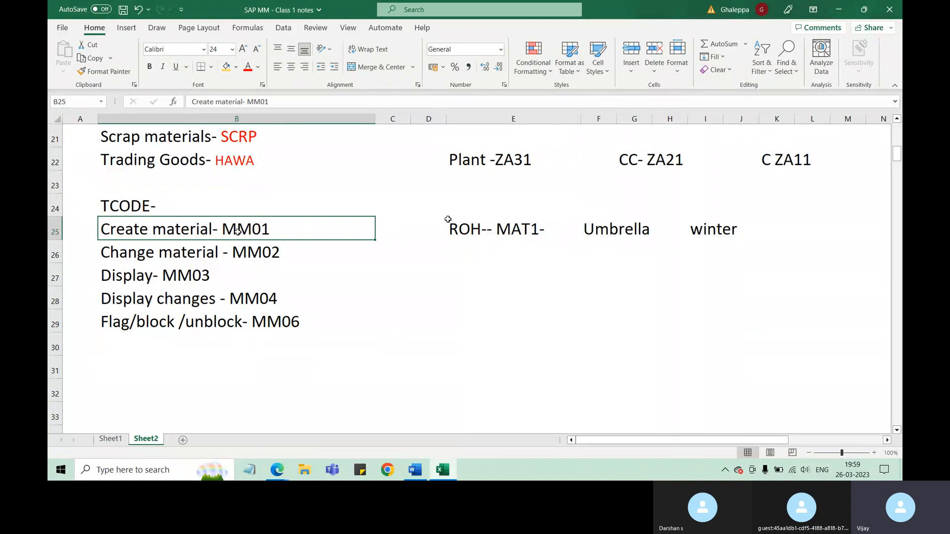
pyautogui.click(517, 159)
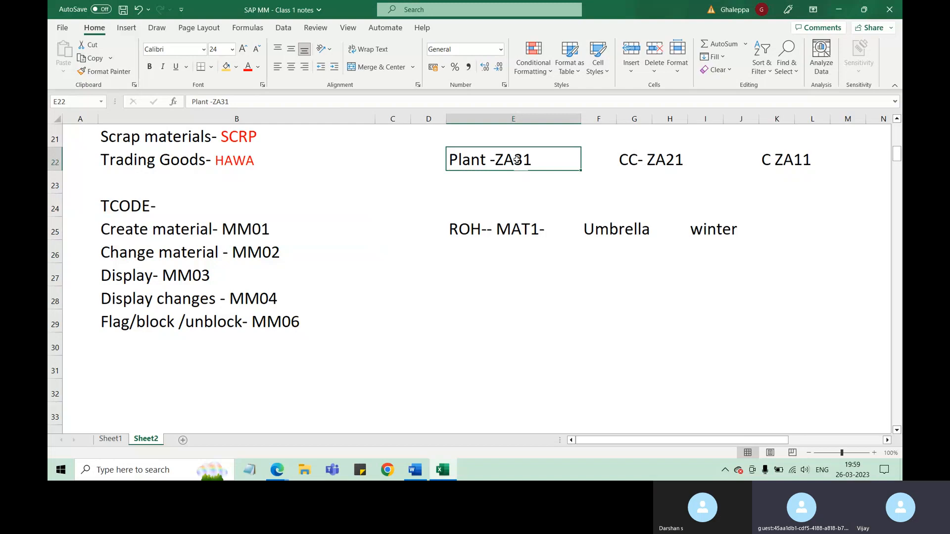
# Step: Add the line "List of materials/report - MM60" in cell B30, below the other transaction codes
pyautogui.click(126, 348)
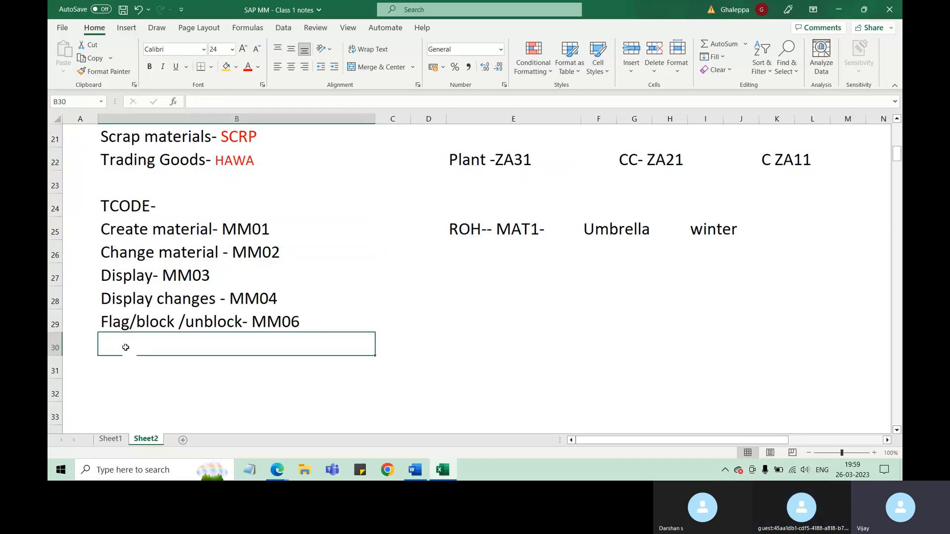
pyautogui.write('R')
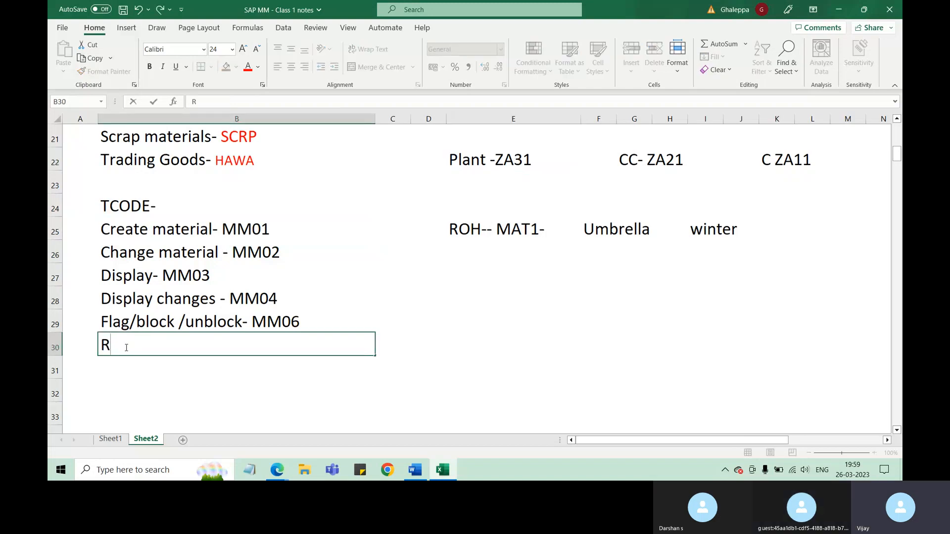
pyautogui.press('BackSpace')
pyautogui.write('List of materia')
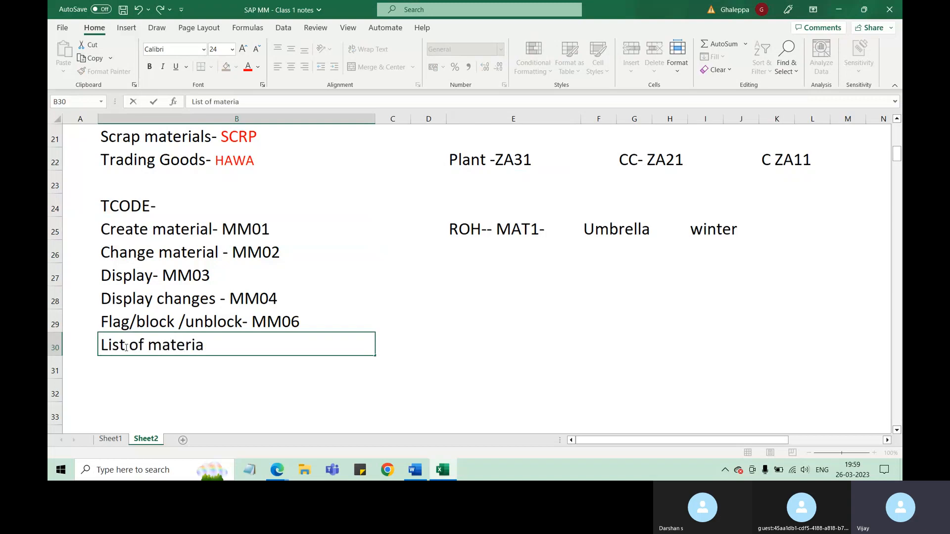
pyautogui.write('ls/report -')
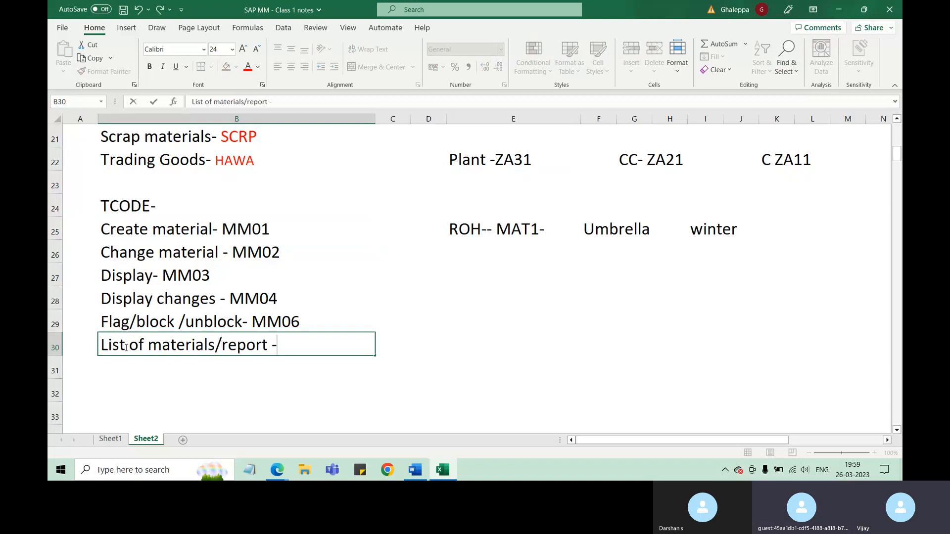
pyautogui.write(' MM60')
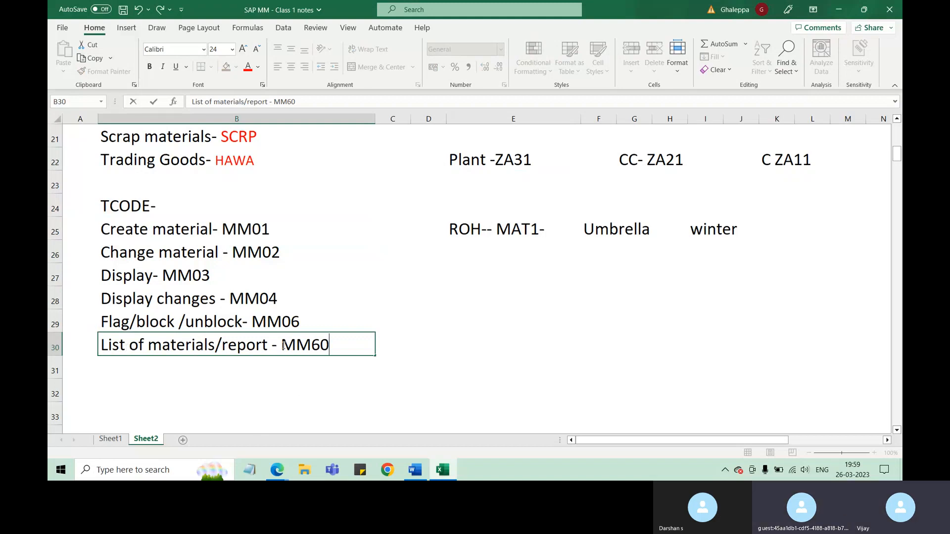
pyautogui.moveTo(281, 347); pyautogui.dragTo(329, 345)
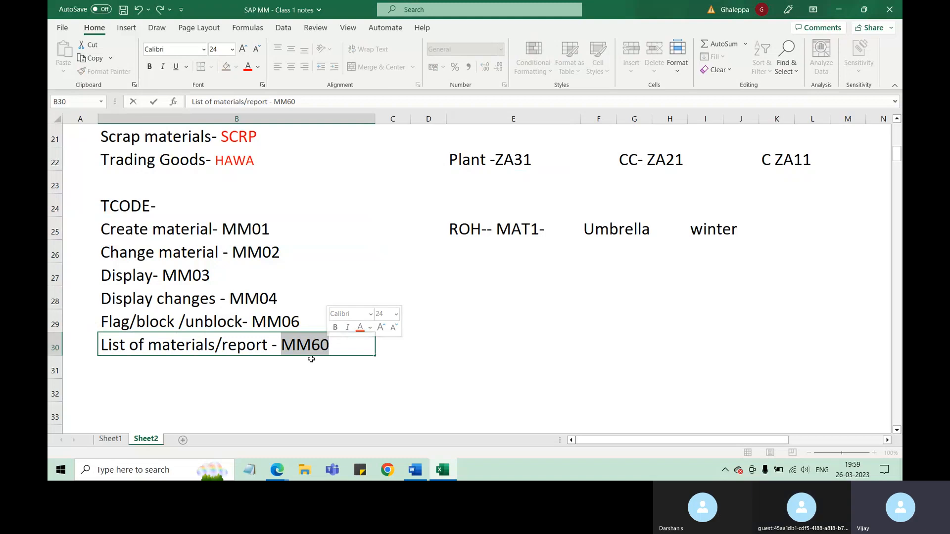
pyautogui.click(489, 161)
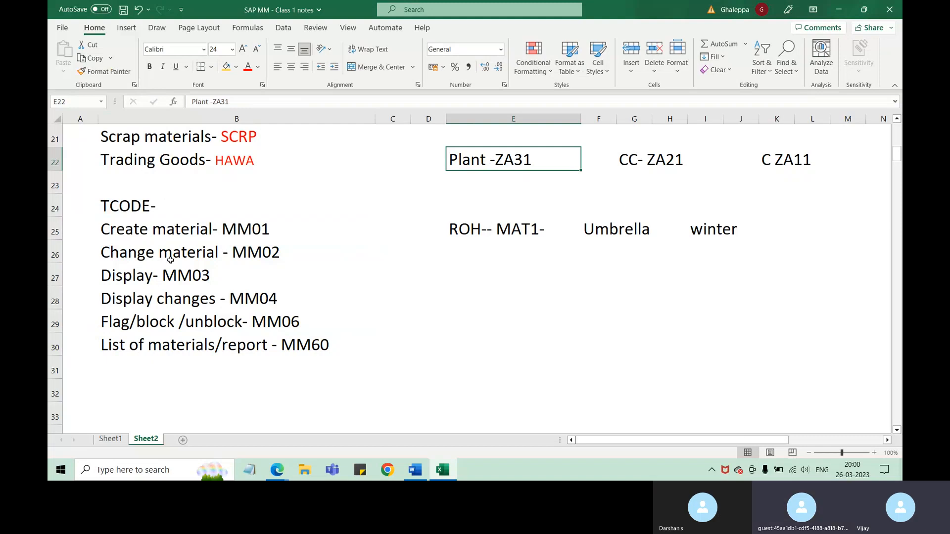
# Step: Color only the codes MM01 and MM02 red in the Create material and Change material lines
pyautogui.click(252, 230)
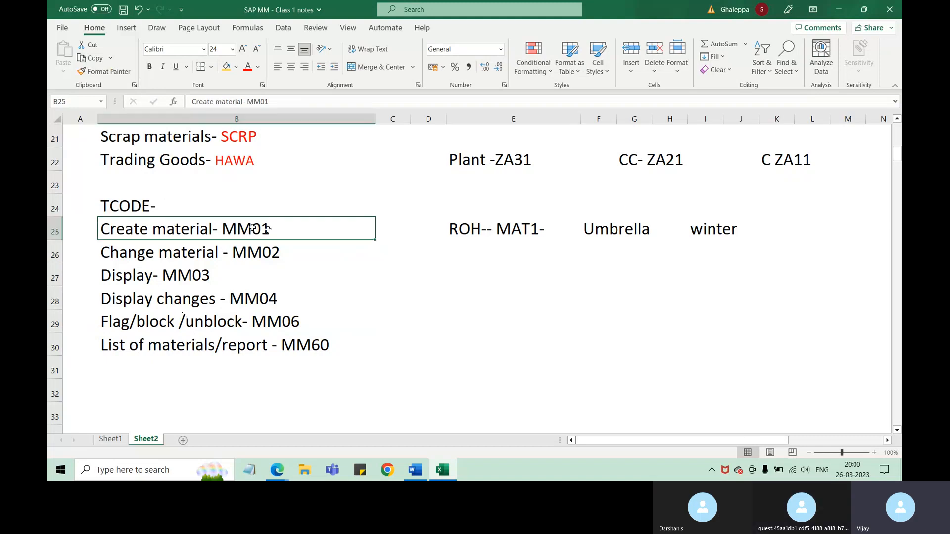
pyautogui.doubleClick(269, 229)
pyautogui.moveTo(269, 229); pyautogui.dragTo(226, 232)
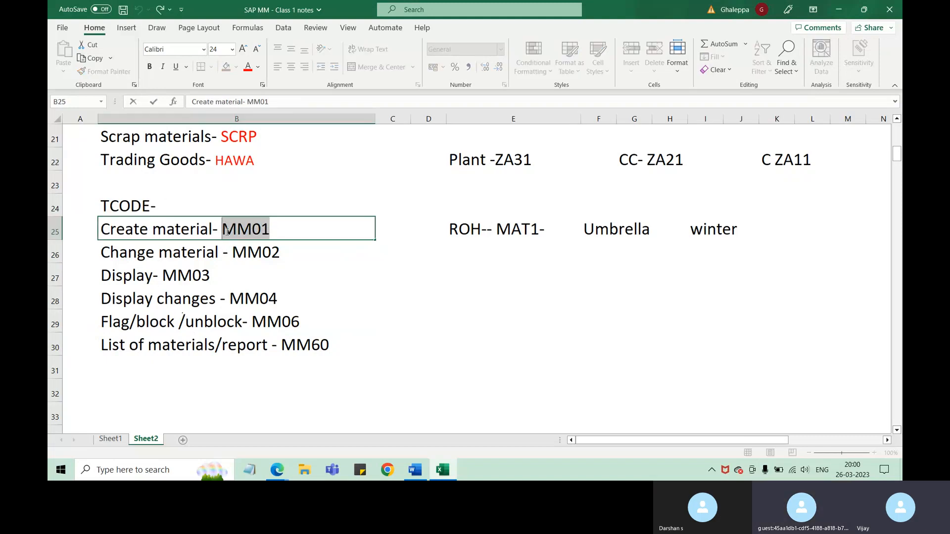
pyautogui.click(248, 66)
pyautogui.doubleClick(264, 246)
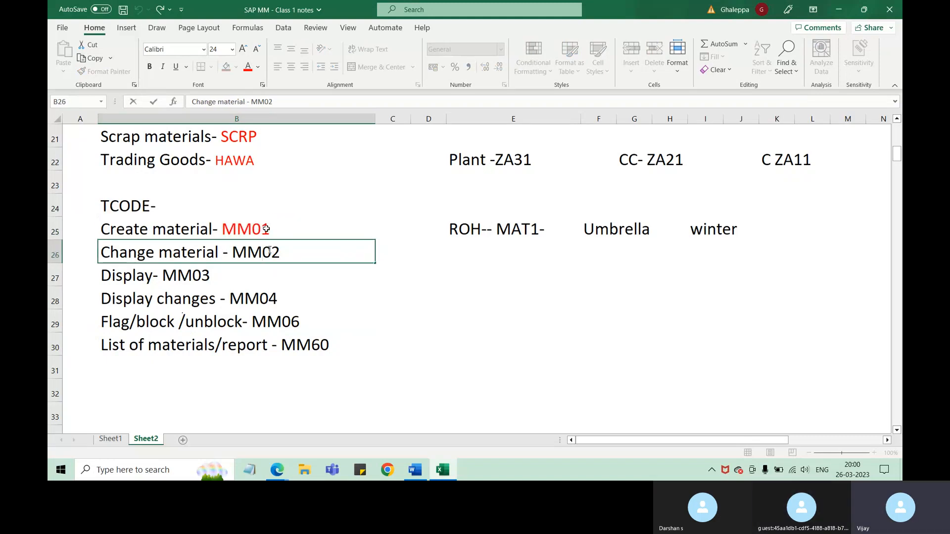
pyautogui.moveTo(278, 252); pyautogui.dragTo(232, 252)
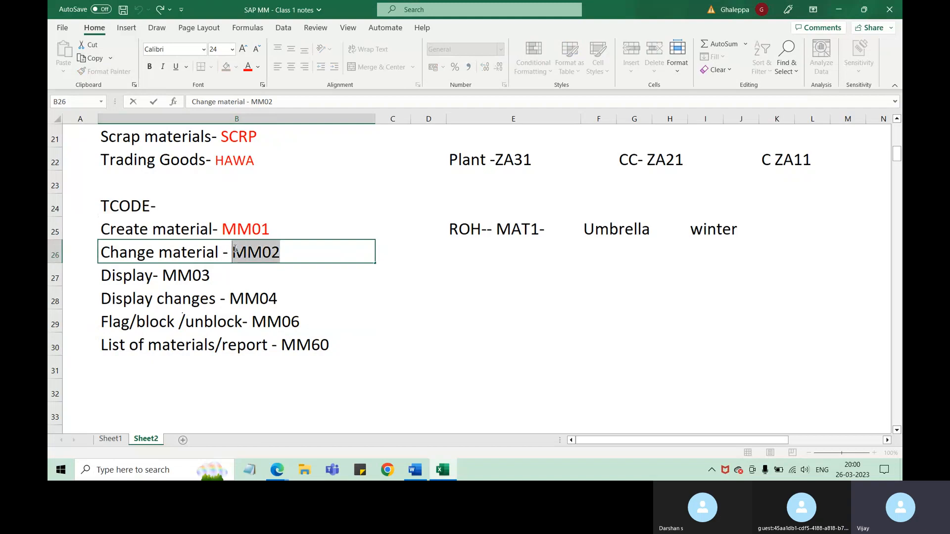
pyautogui.click(247, 67)
# Step: Color only the codes MM03 and MM04 red in the Display and Display changes lines
pyautogui.click(206, 277)
pyautogui.doubleClick(207, 277)
pyautogui.moveTo(209, 277); pyautogui.dragTo(163, 277)
pyautogui.click(246, 67)
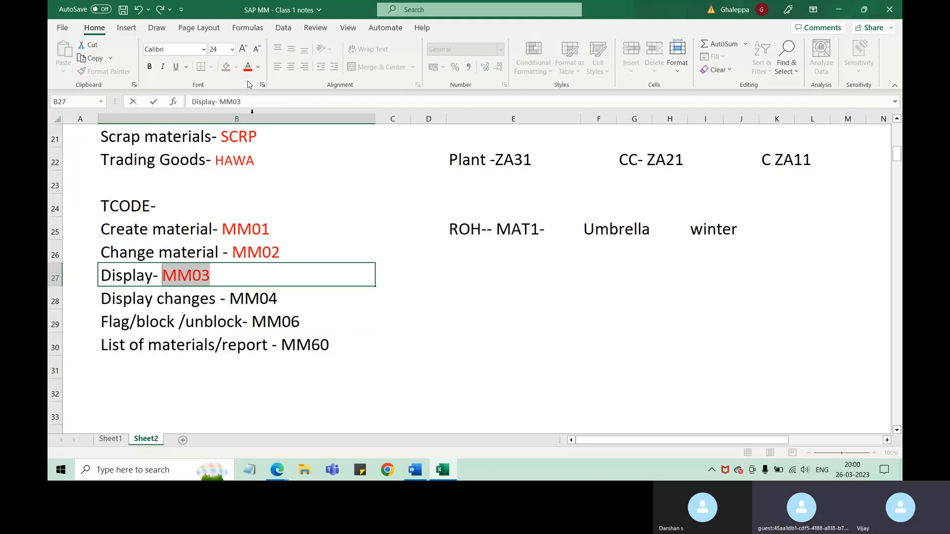
pyautogui.click(272, 298)
pyautogui.doubleClick(272, 298)
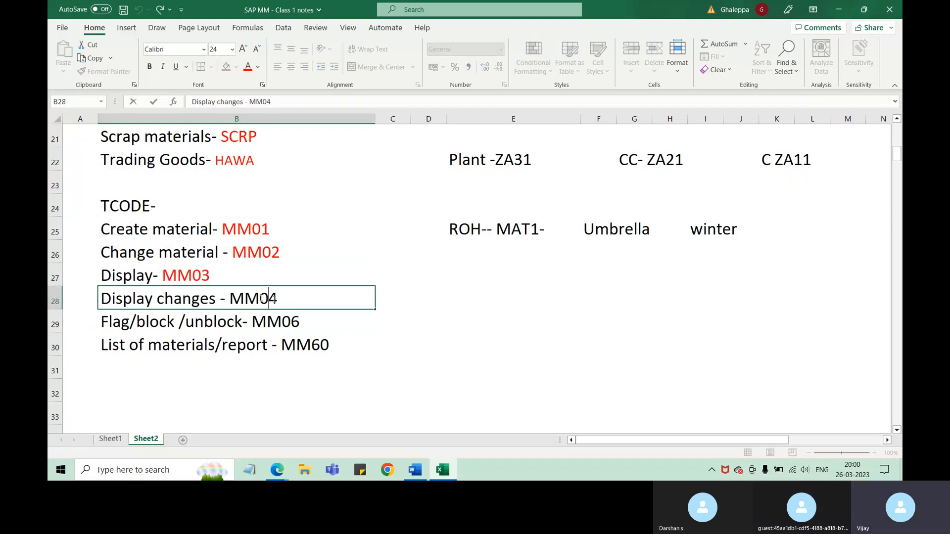
pyautogui.moveTo(277, 298); pyautogui.dragTo(229, 298)
pyautogui.click(248, 68)
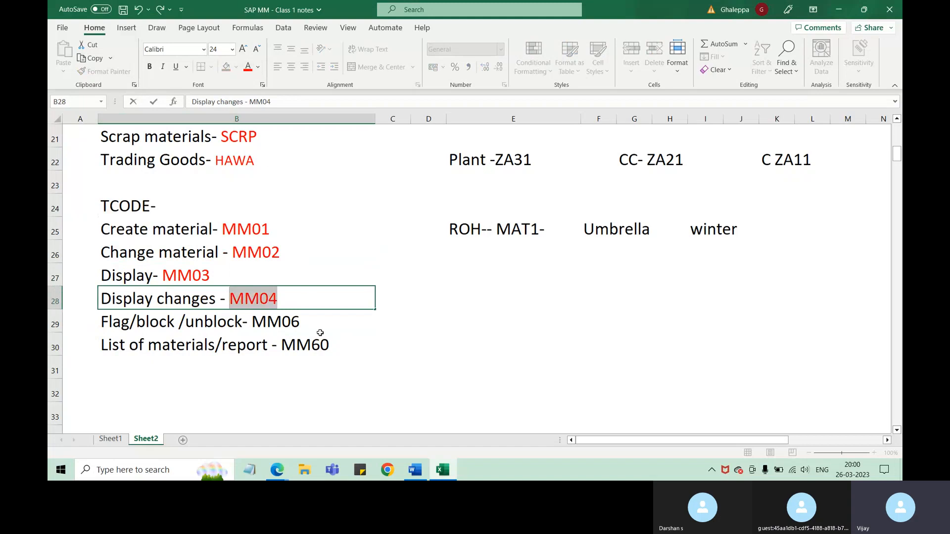
# Step: Color only the codes MM06 and MM60 red in the Flag/block/unblock and List of materials/report lines
pyautogui.doubleClick(300, 322)
pyautogui.moveTo(300, 321); pyautogui.dragTo(251, 322)
pyautogui.click(248, 67)
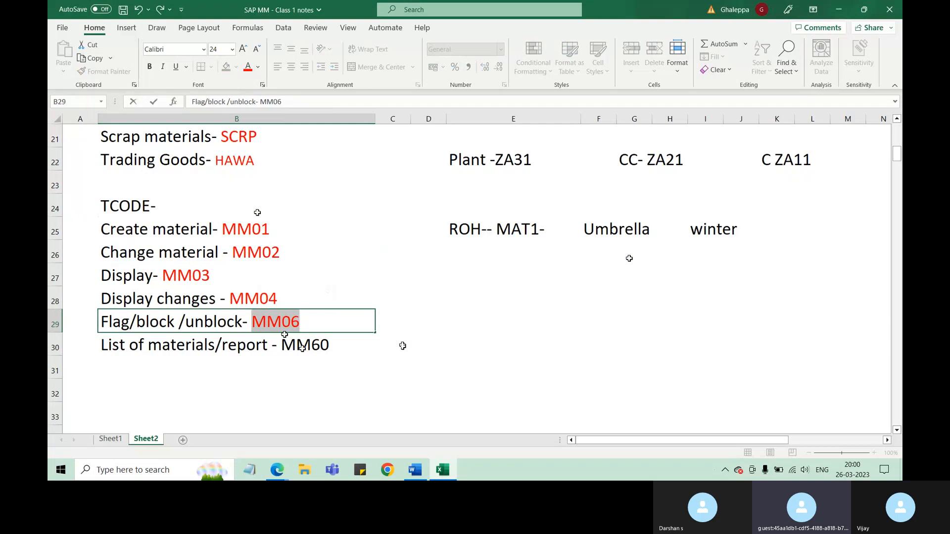
pyautogui.click(303, 349)
pyautogui.moveTo(327, 345); pyautogui.dragTo(302, 347)
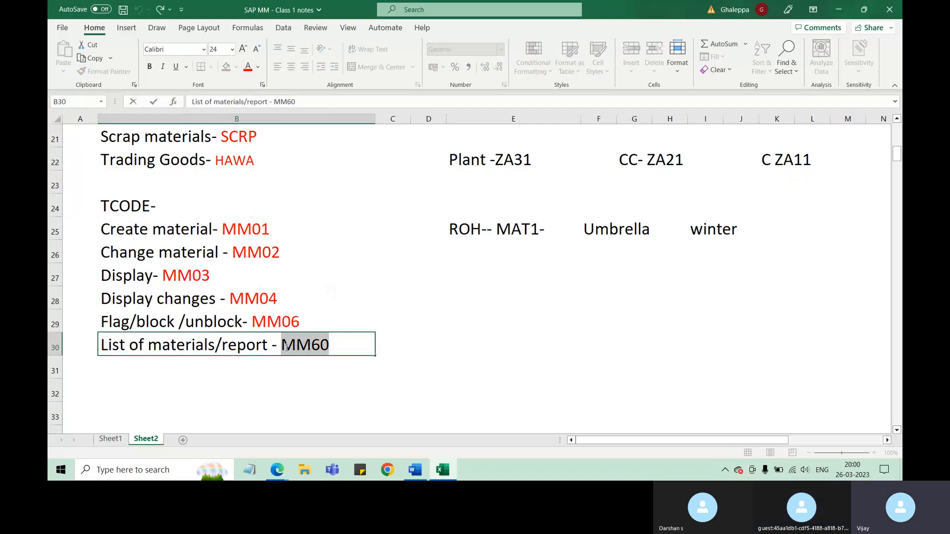
pyautogui.click(248, 66)
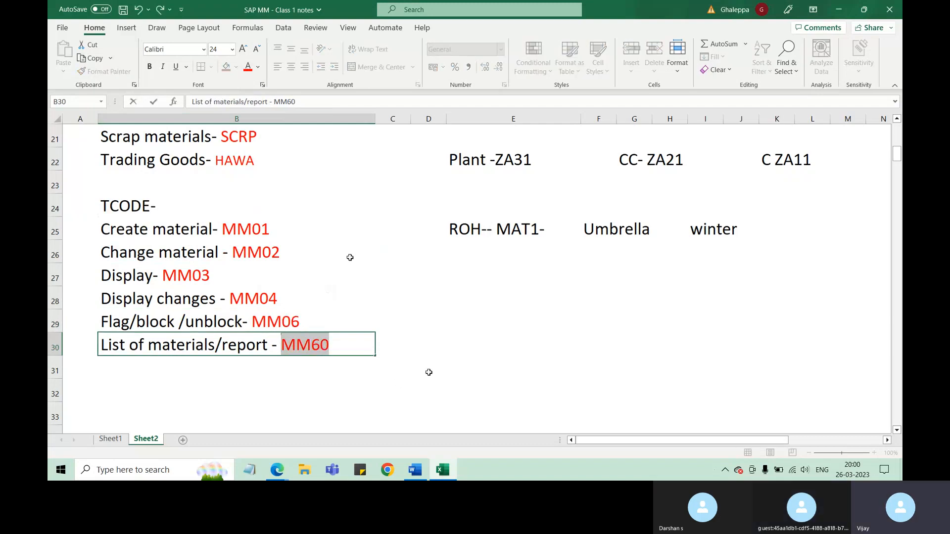
pyautogui.click(447, 376)
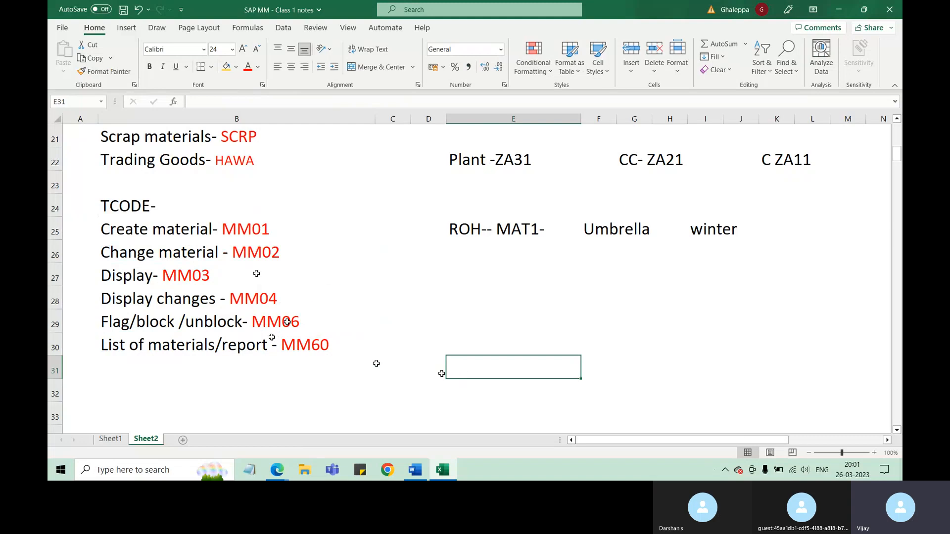
# Step: Enter the note "MM01- extending view" in cell E27
pyautogui.click(245, 231)
pyautogui.click(454, 280)
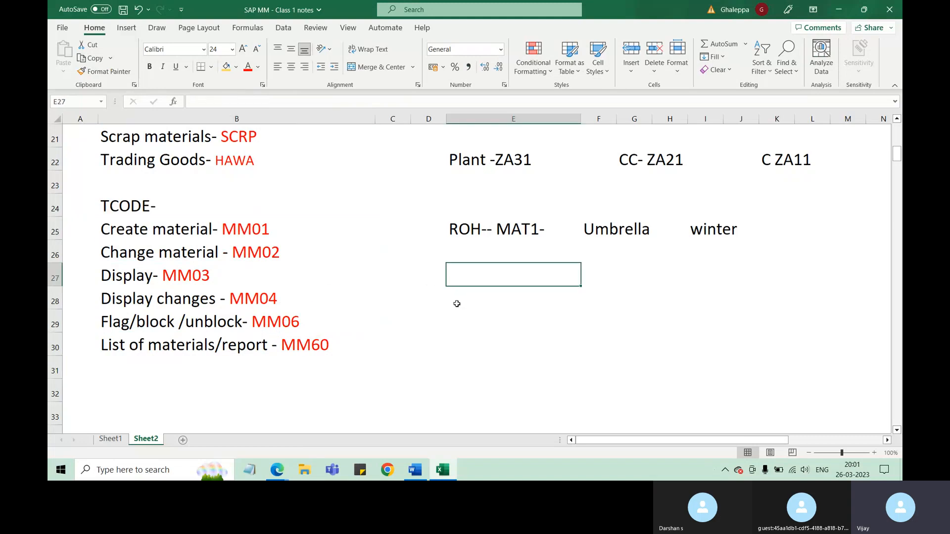
pyautogui.write('MM01')
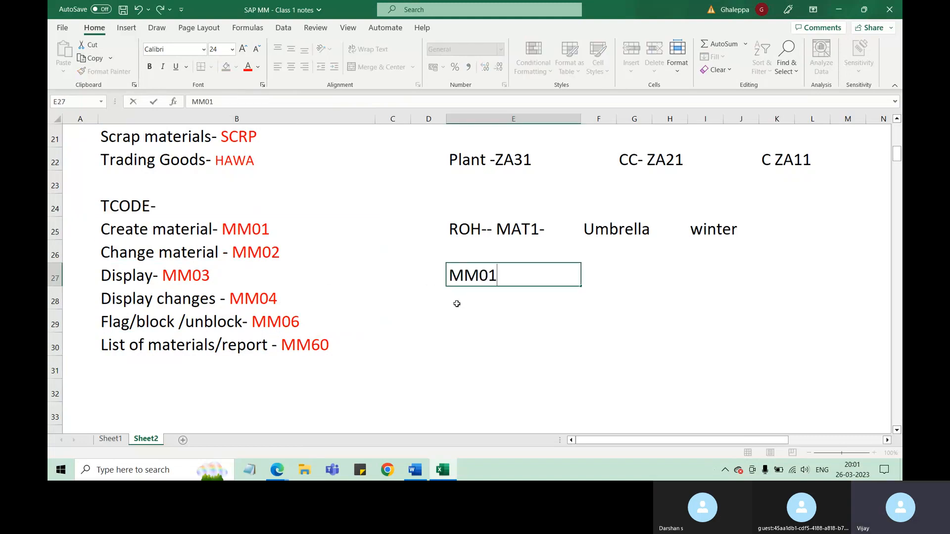
pyautogui.write('- extendin')
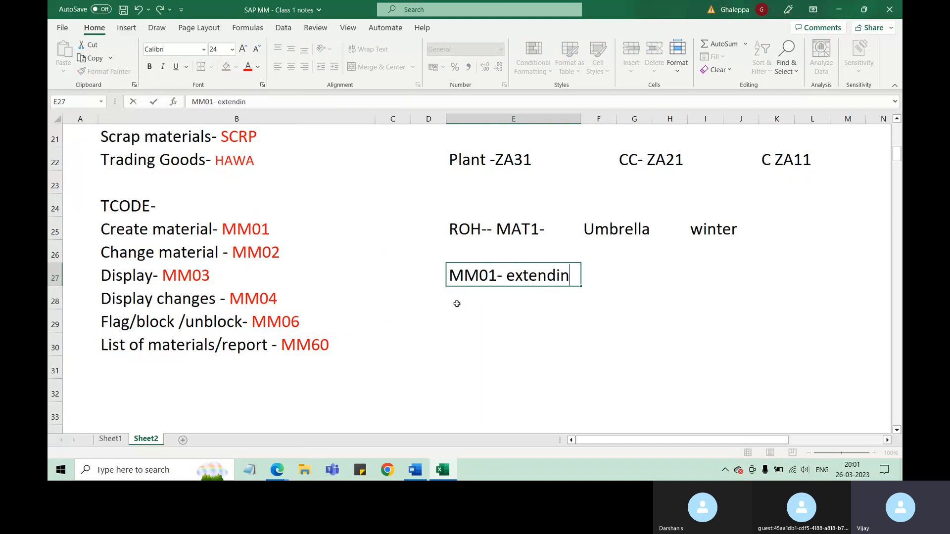
pyautogui.write('g v')
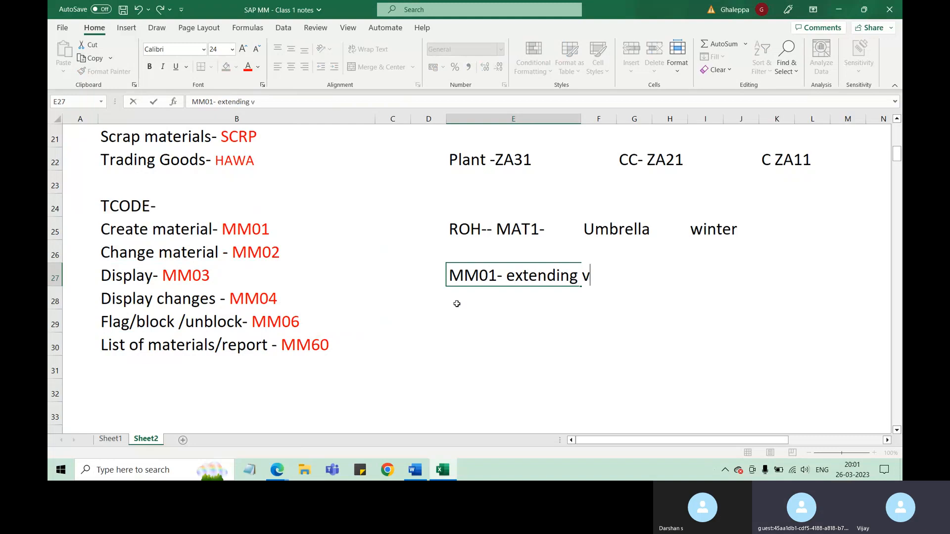
pyautogui.write('iew')
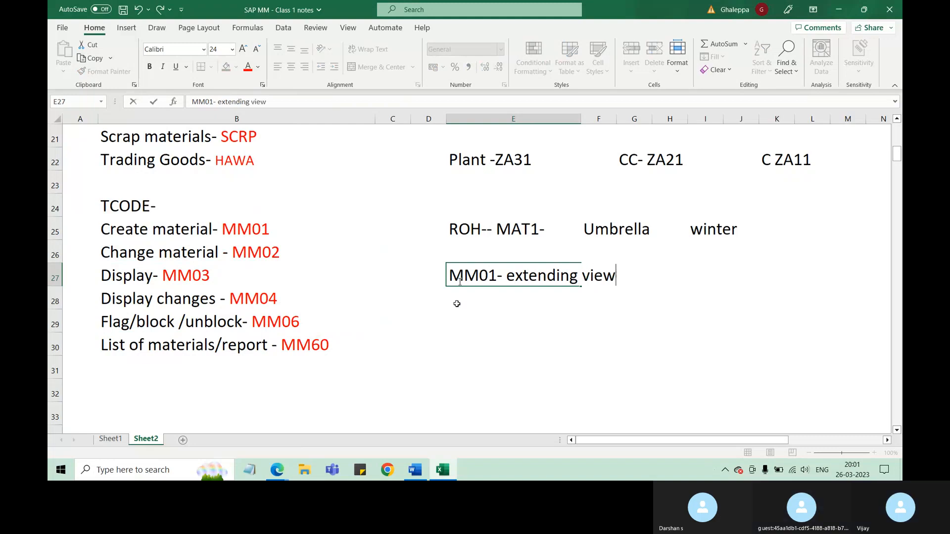
pyautogui.click(498, 313)
# Step: Extend the note in cell E27 to read "MM01- extending views of the material"
pyautogui.click(478, 274)
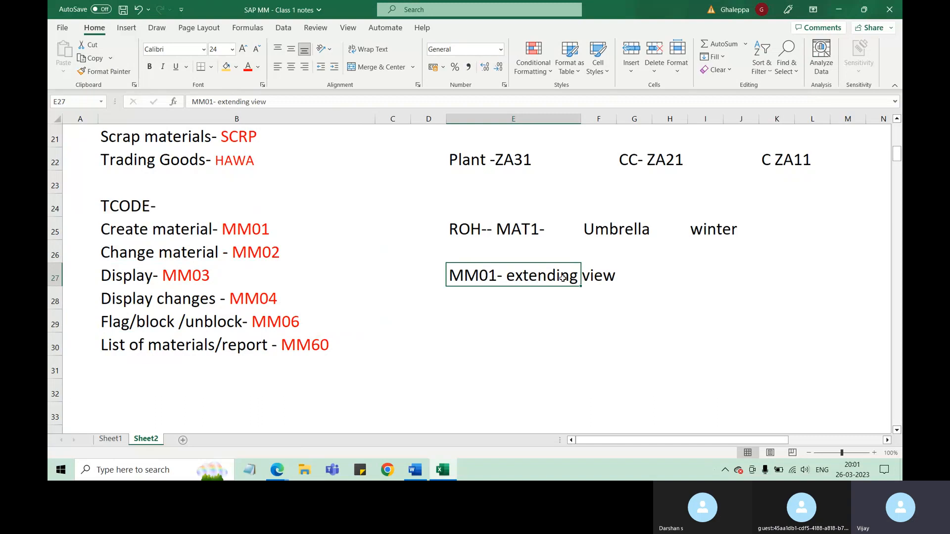
pyautogui.click(613, 277)
pyautogui.click(460, 270)
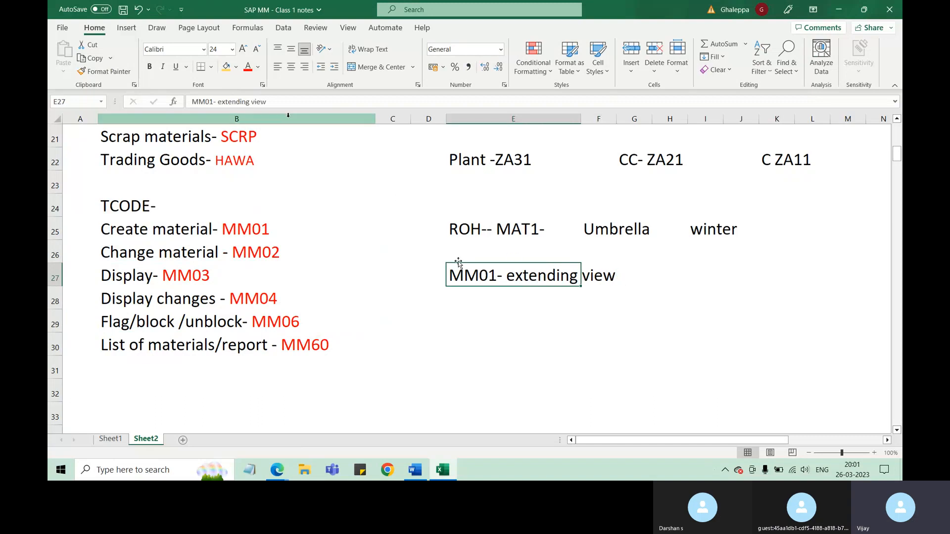
pyautogui.click(287, 102)
pyautogui.write('s o')
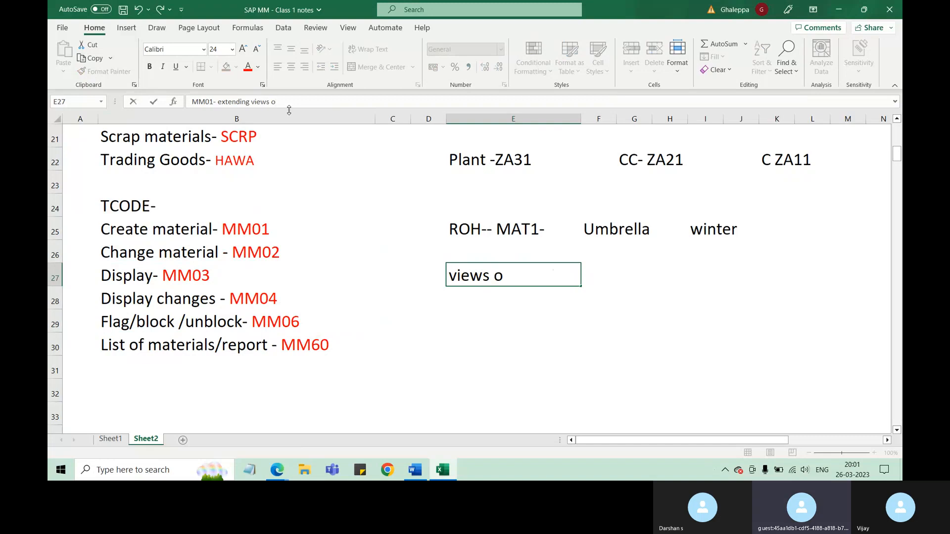
pyautogui.write('f the m')
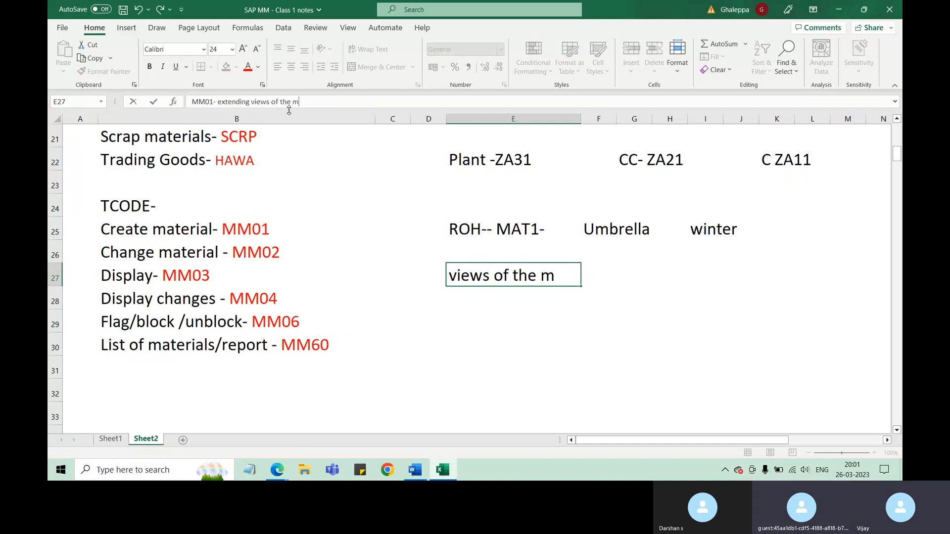
pyautogui.write('at')
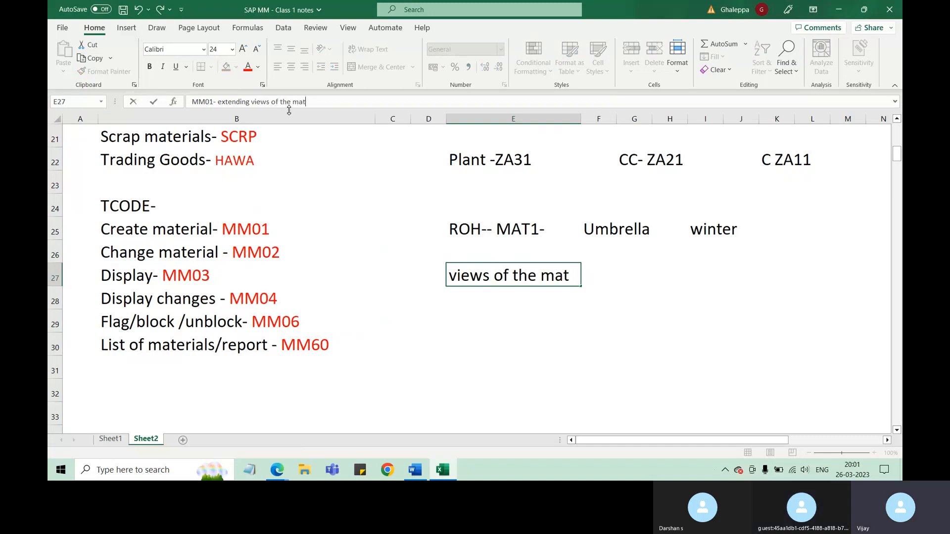
pyautogui.write('erial')
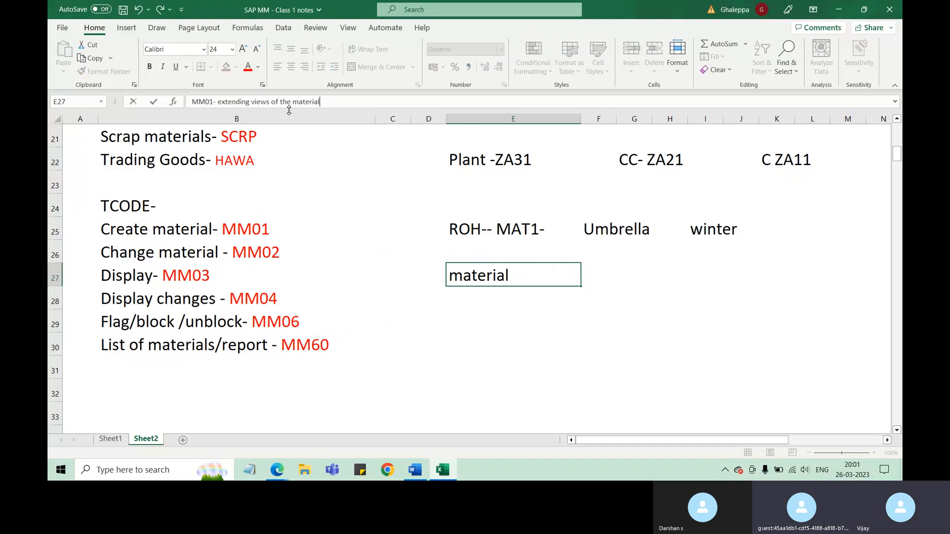
pyautogui.click(456, 366)
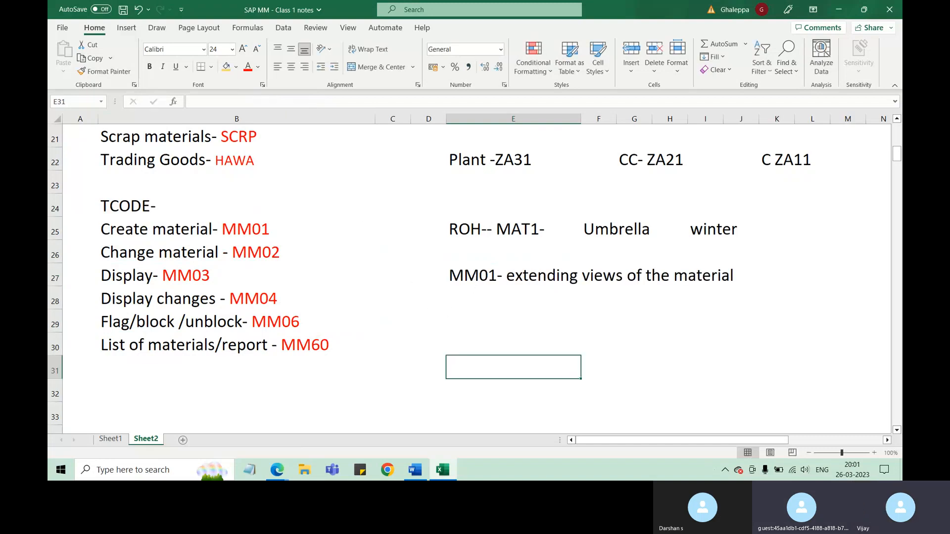
# Step: Save the class notes workbook and look back over the Master Data list and the transaction codes
pyautogui.click(476, 282)
pyautogui.click(228, 234)
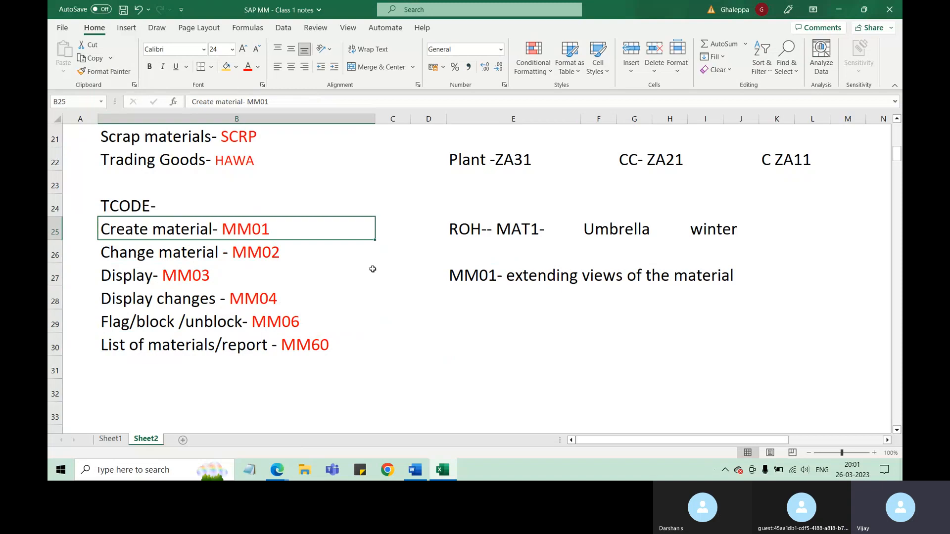
pyautogui.click(478, 280)
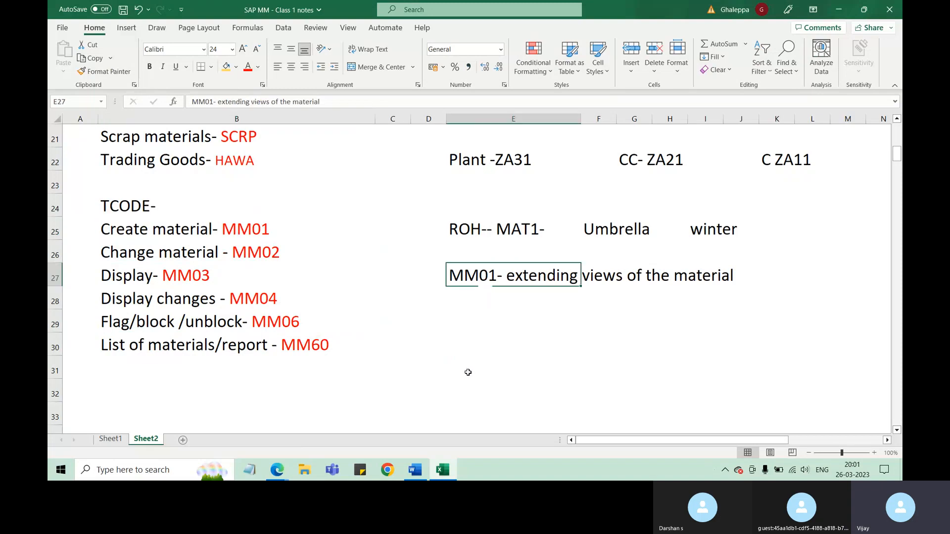
pyautogui.click(123, 9)
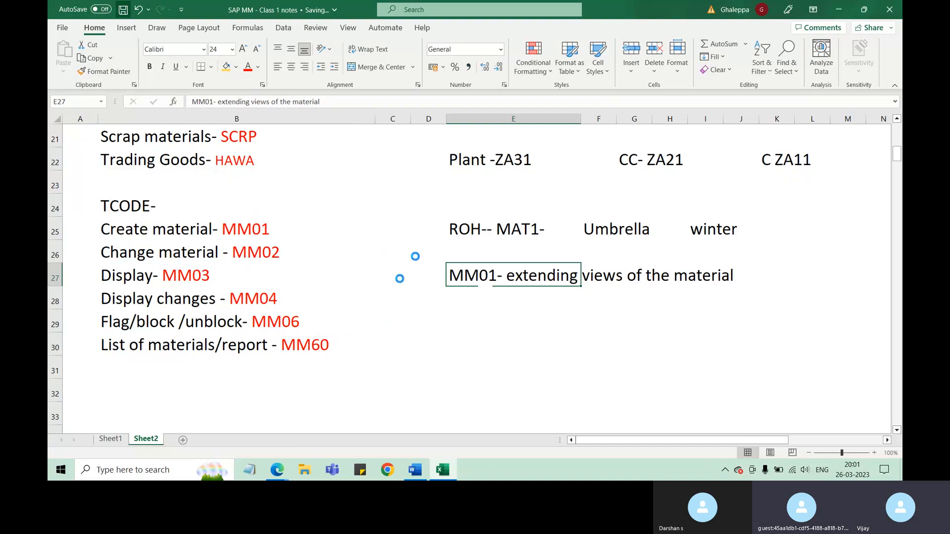
pyautogui.scroll(3, 400, 289)
pyautogui.scroll(2, 401, 297)
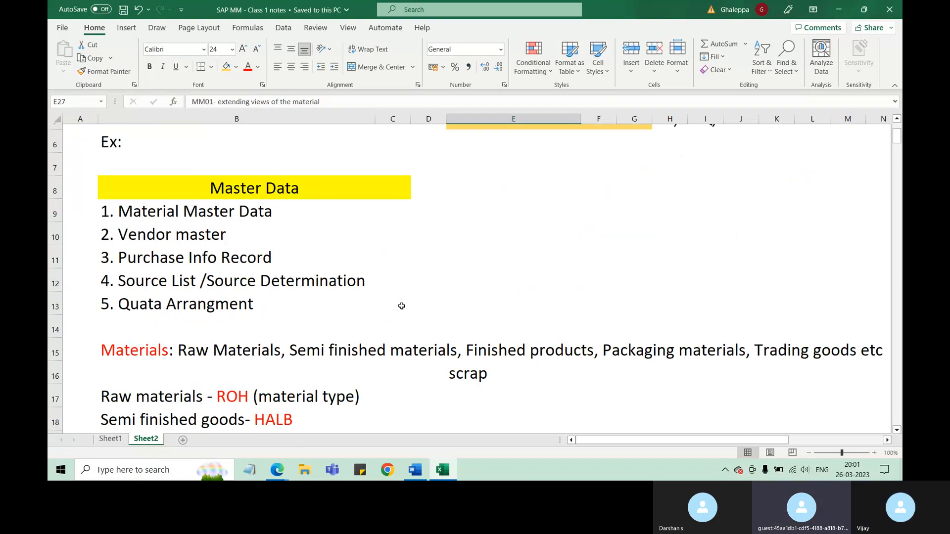
pyautogui.scroll(-5, 401, 306)
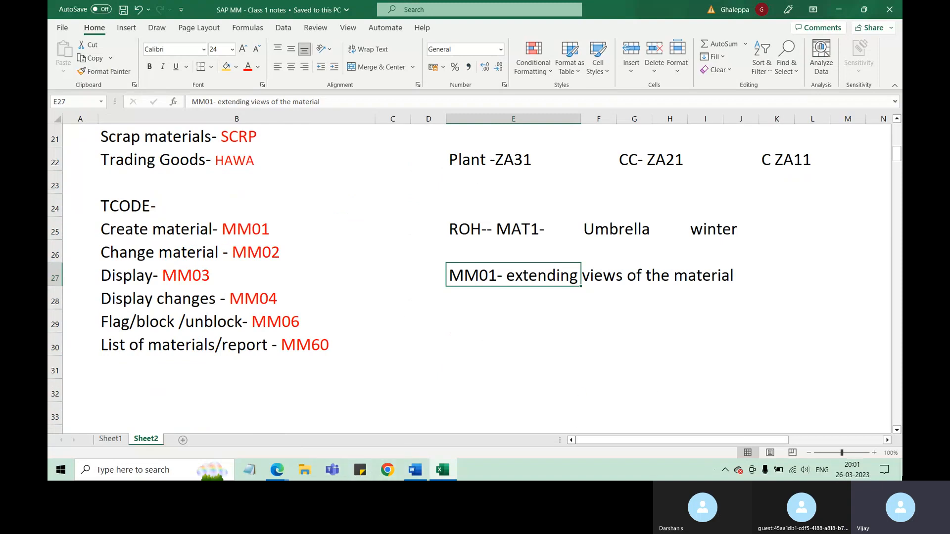
# Step: Switch to SAP Logon from the desktop and open the ADV system connection
pyautogui.click(901, 470)
pyautogui.doubleClick(869, 79)
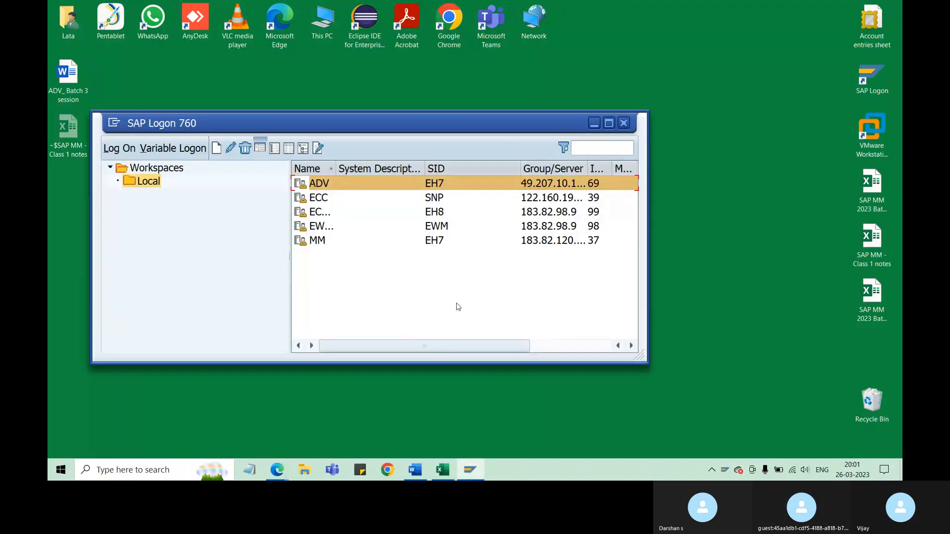
pyautogui.doubleClick(319, 183)
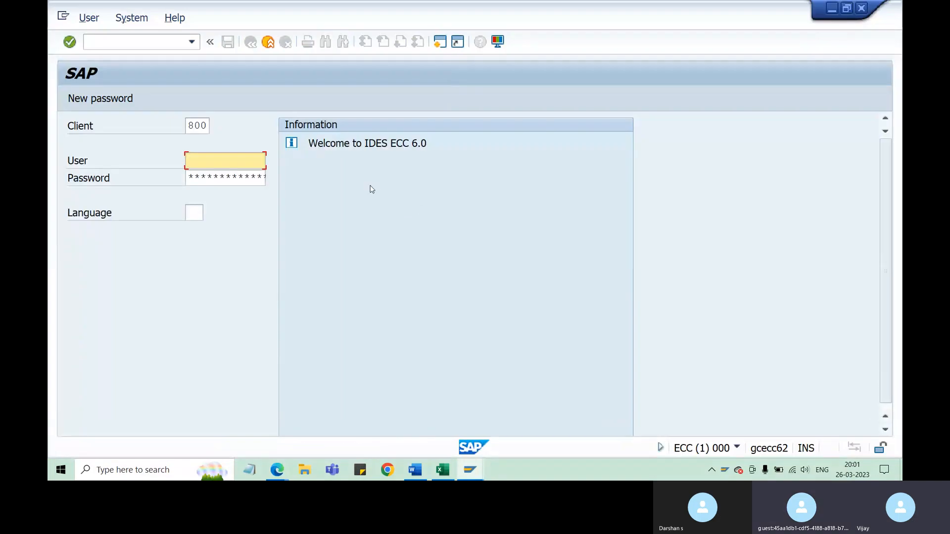
# Step: Log on to the SAP system with the user name and the account password
pyautogui.click(188, 160)
pyautogui.click(212, 174)
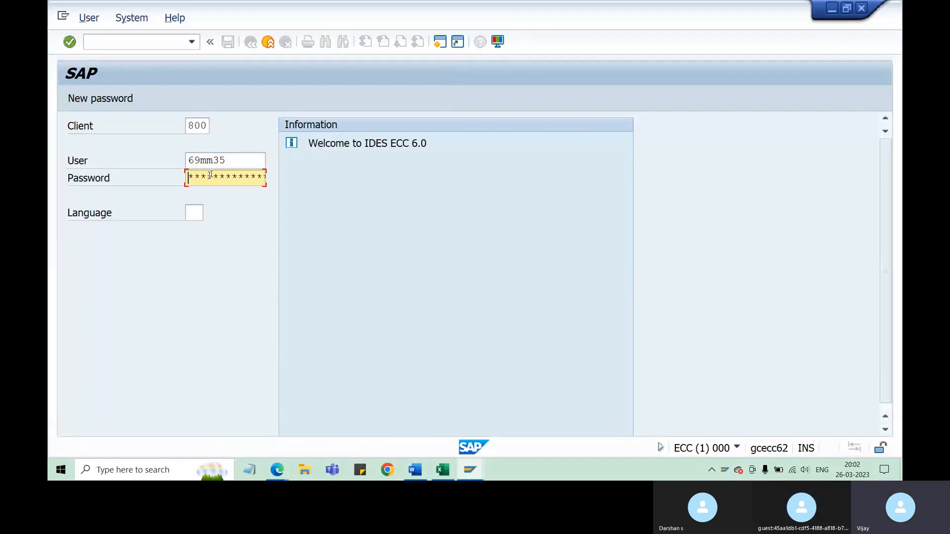
pyautogui.write('**')
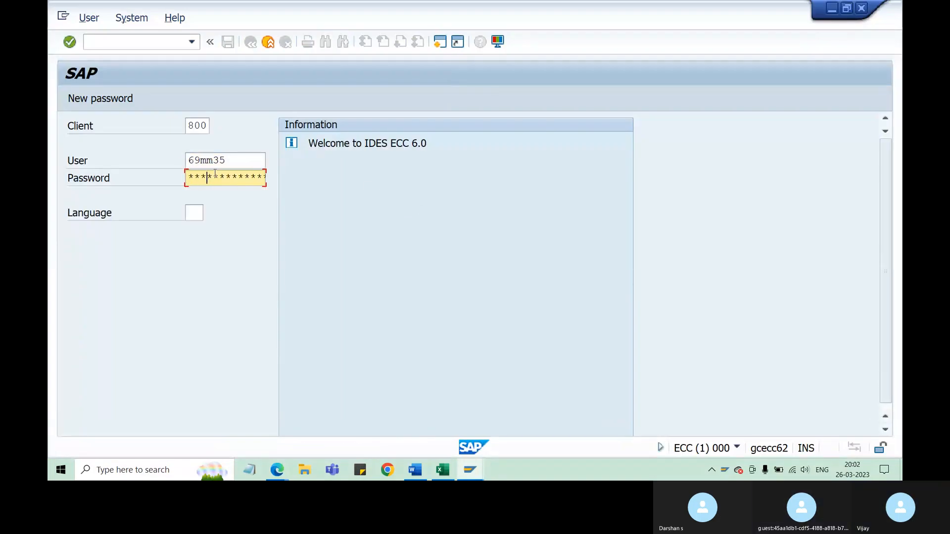
pyautogui.press('Return')
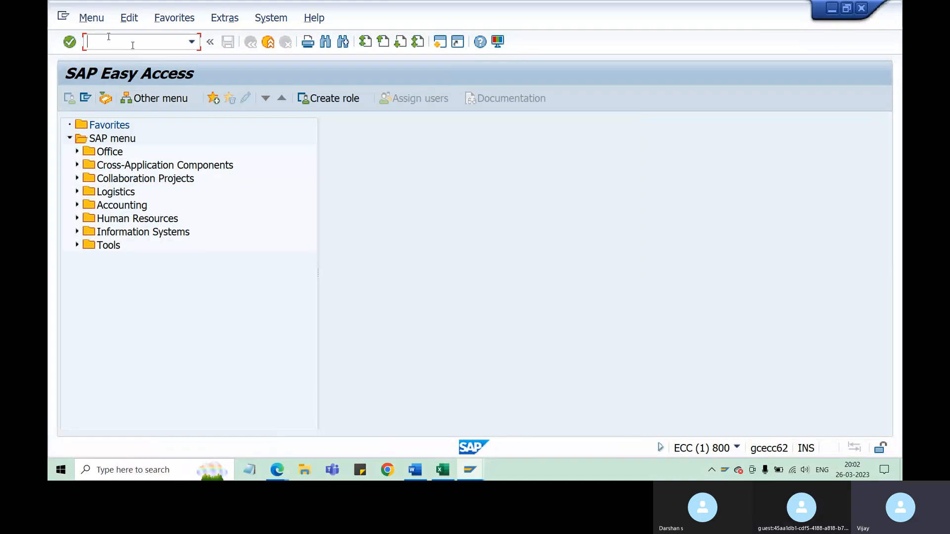
# Step: Start transaction mm01 to reach the initial screen for creating a material
pyautogui.write('mm01')
pyautogui.press('Return')
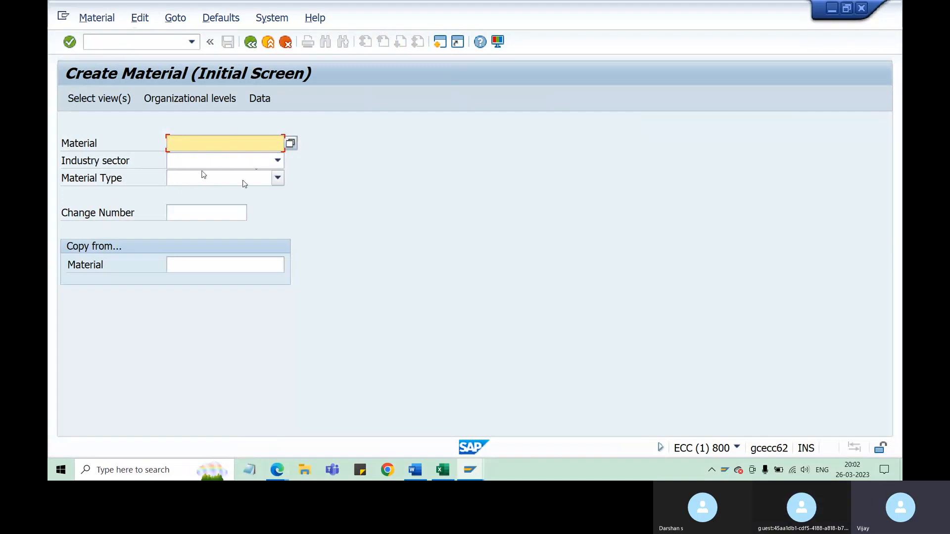
# Step: Switch to the Excel notes and examine the Raw materials line with its ROH material type
pyautogui.click(448, 476)
pyautogui.scroll(3, 336, 283)
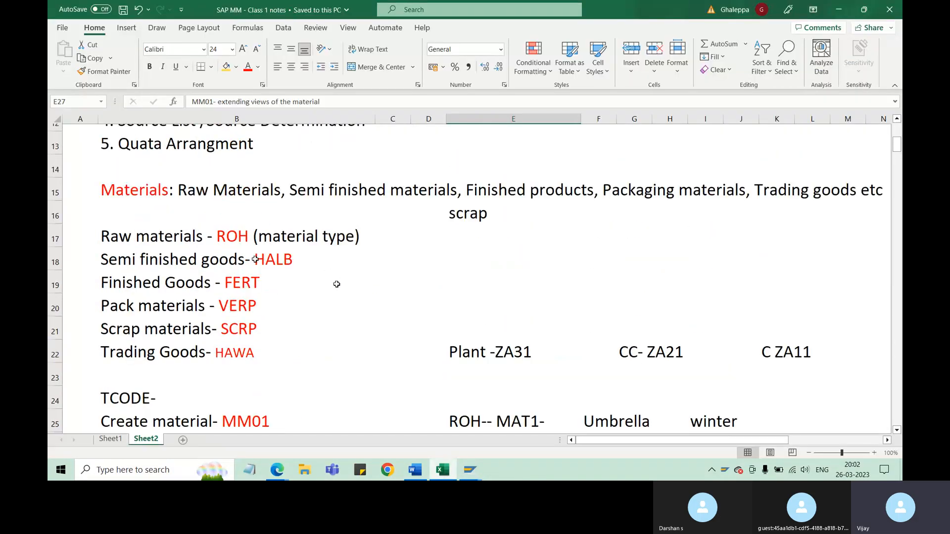
pyautogui.click(219, 240)
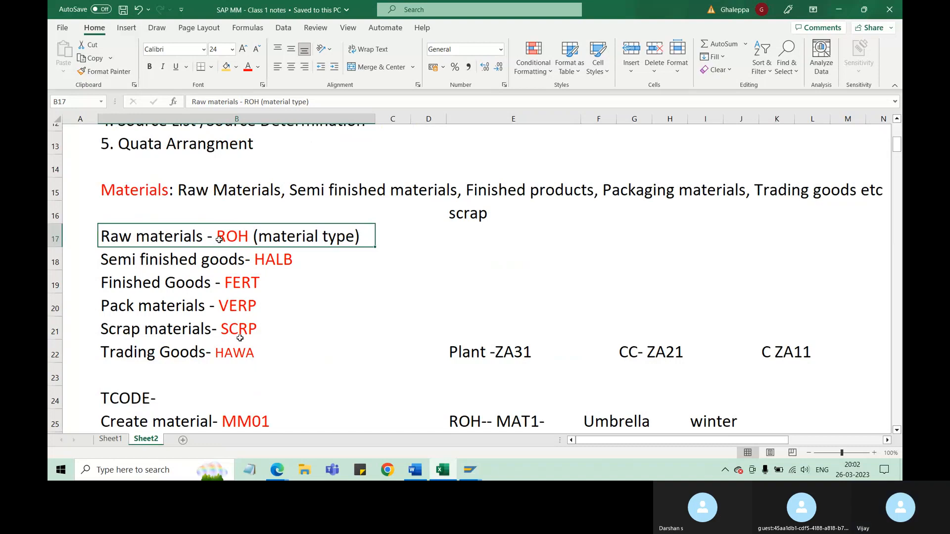
# Step: Switch to the SAP Create Material screen and browse the Material Type options down to ROH, Raw material Standard
pyautogui.click(465, 470)
pyautogui.click(513, 435)
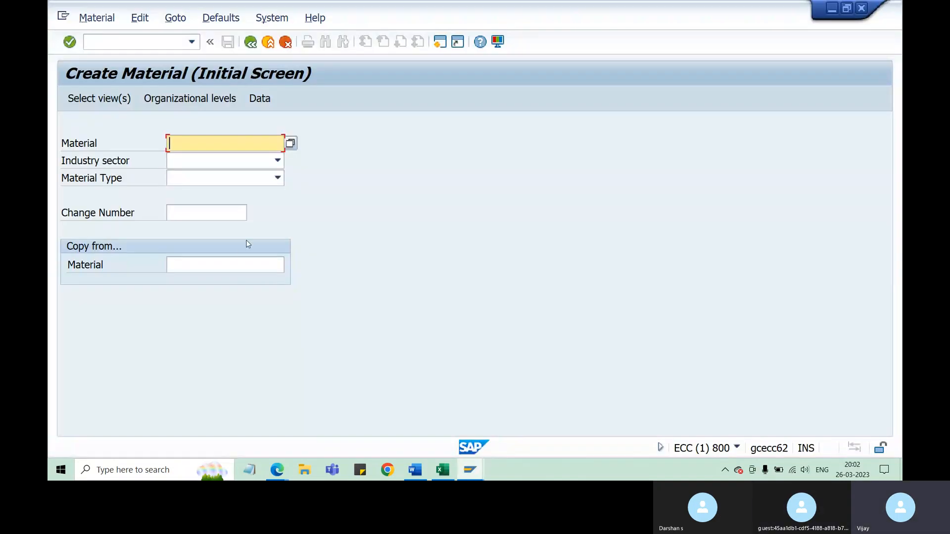
pyautogui.click(276, 179)
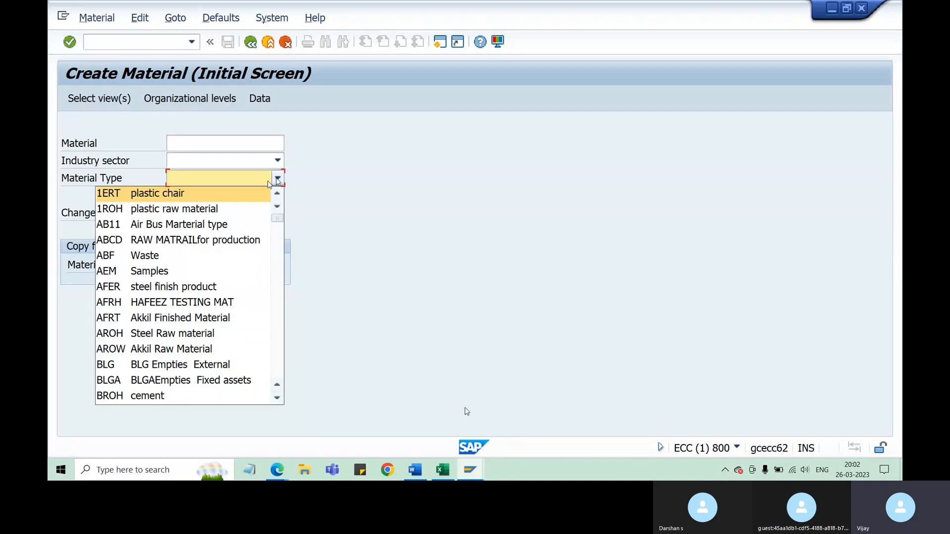
pyautogui.scroll(-5, 159, 225)
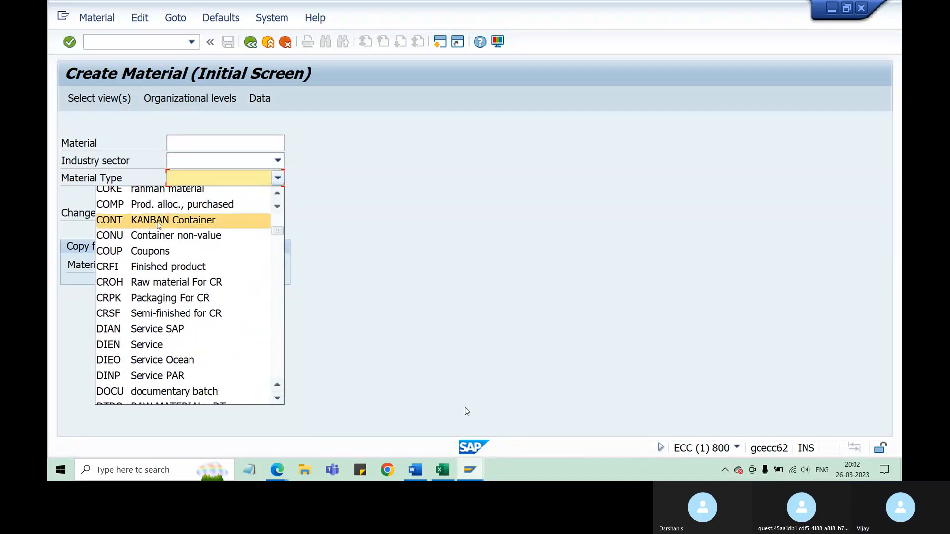
pyautogui.scroll(-10, 159, 225)
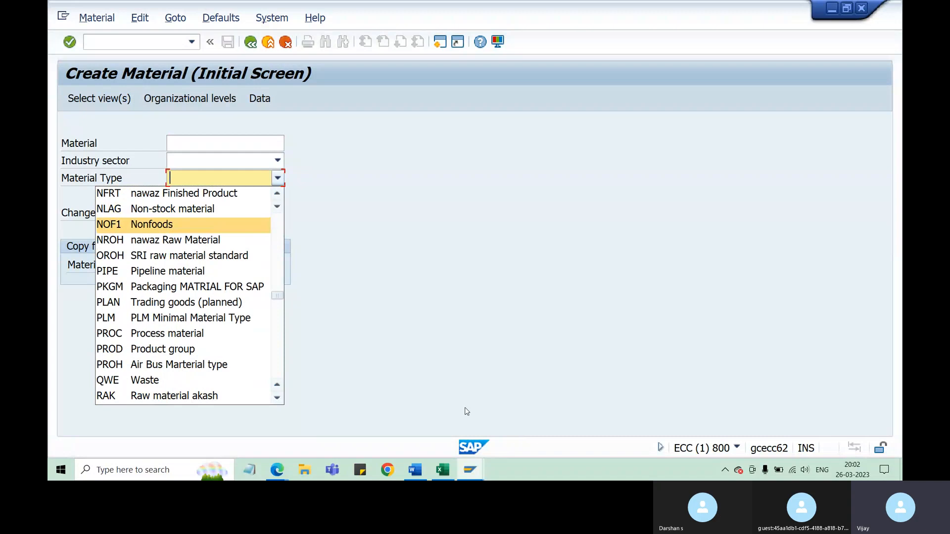
pyautogui.scroll(-3, 138, 276)
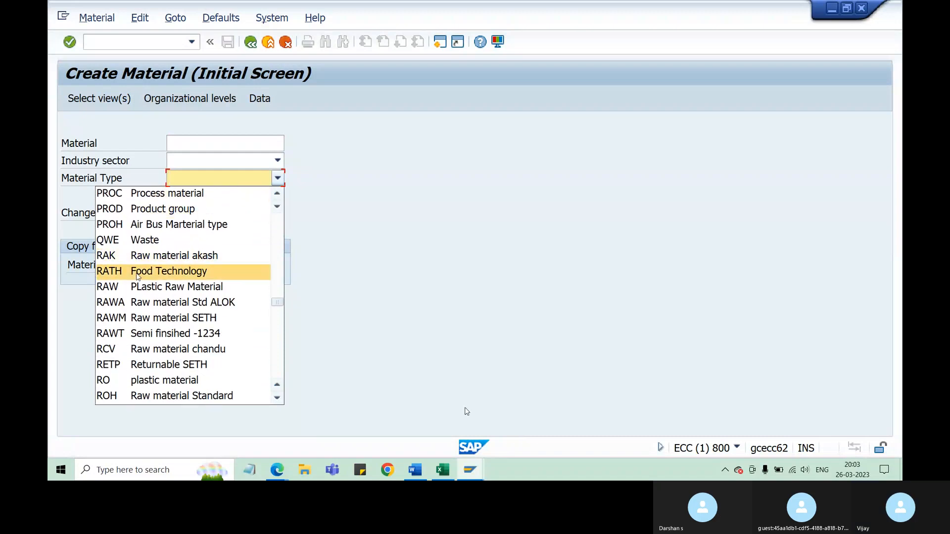
pyautogui.scroll(-1, 130, 324)
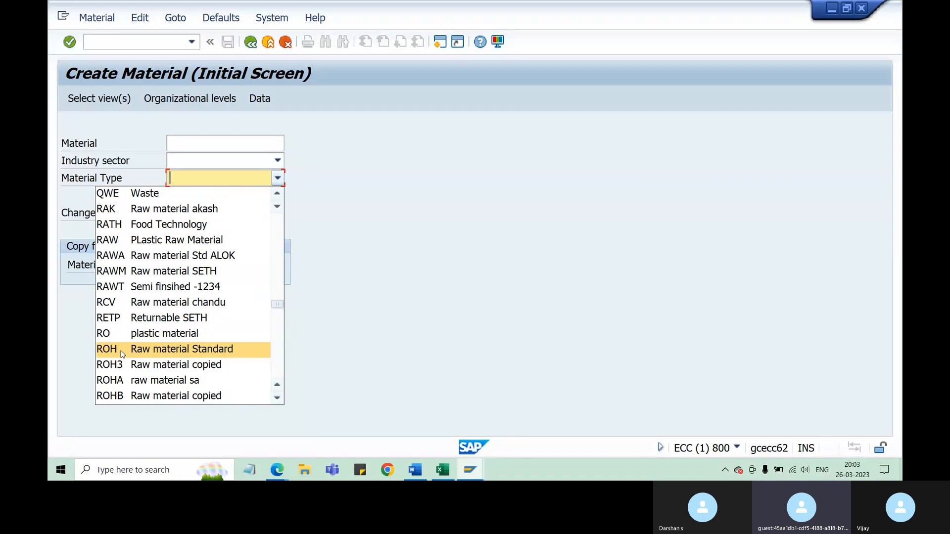
# Step: Switch to the Excel notes and enter the example "Rubber ROH" in cell D17 beside the Raw materials line
pyautogui.click(443, 470)
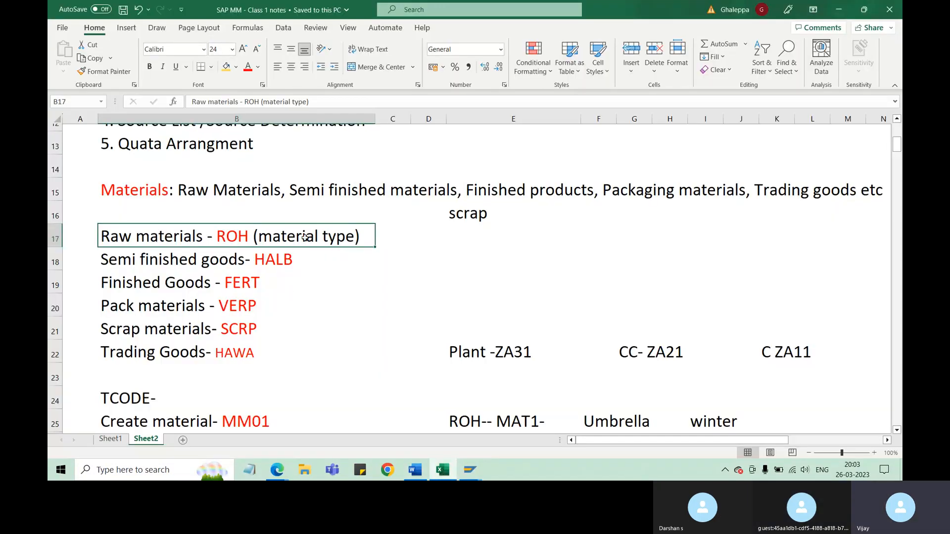
pyautogui.click(389, 238)
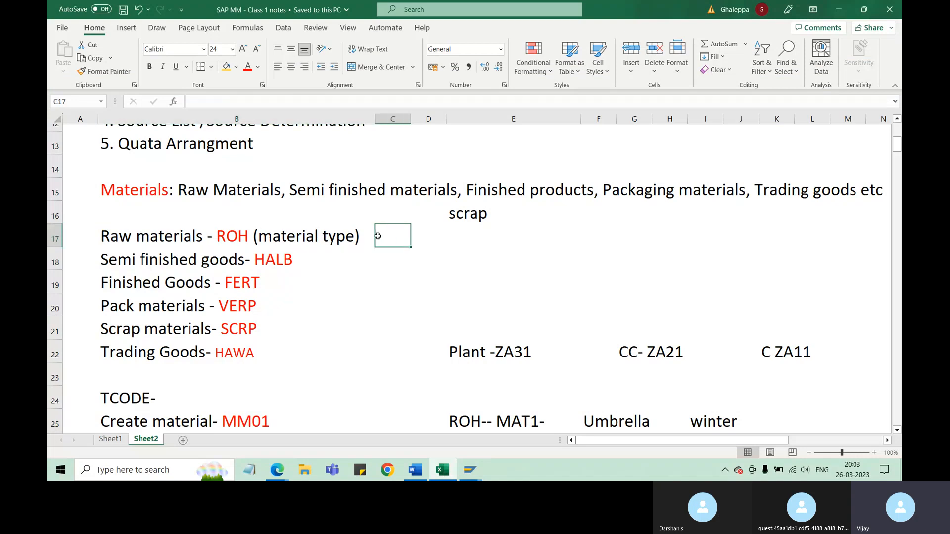
pyautogui.click(417, 244)
pyautogui.write('Rubber')
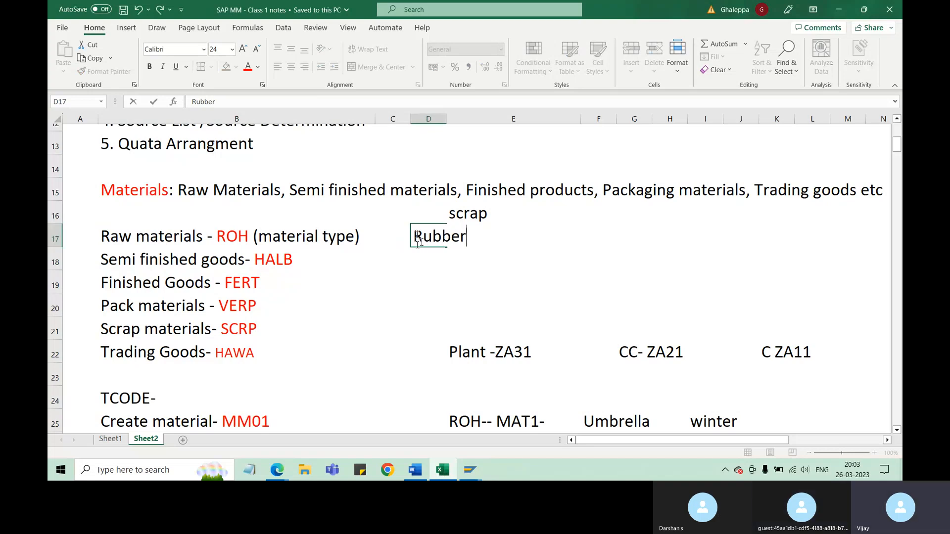
pyautogui.moveTo(417, 239); pyautogui.dragTo(466, 238)
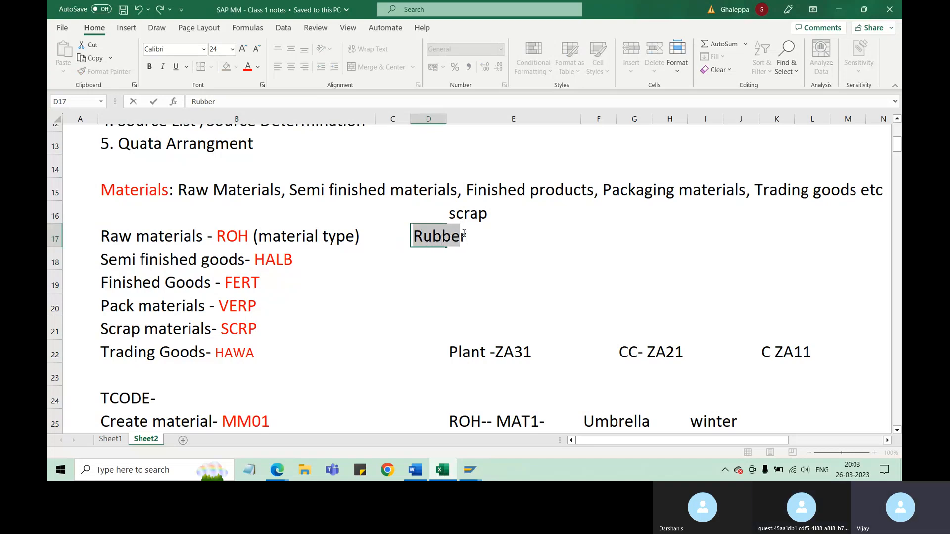
pyautogui.click(503, 241)
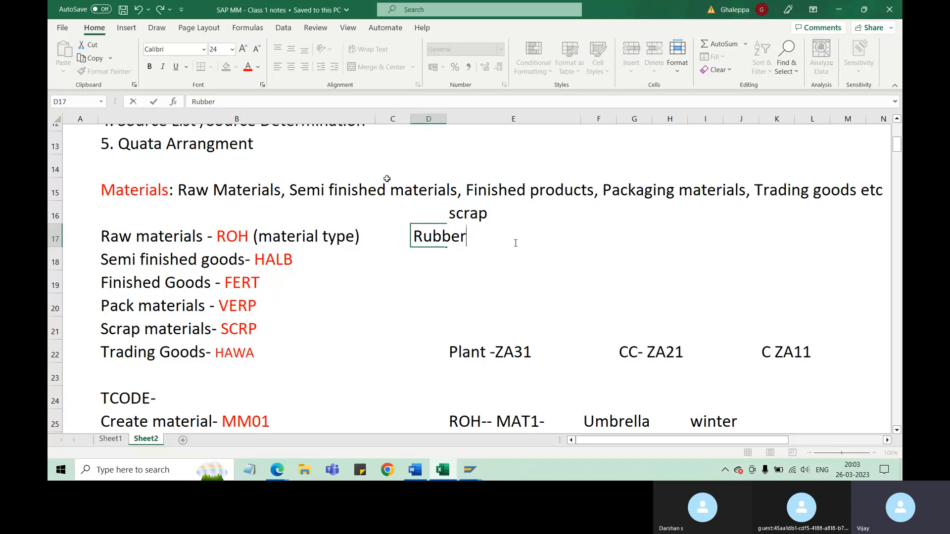
pyautogui.click(271, 103)
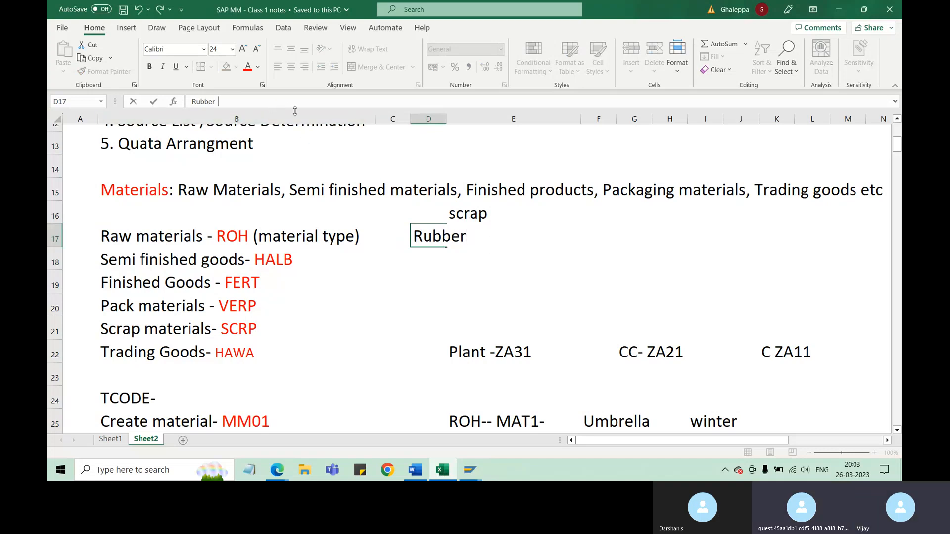
pyautogui.write('RO')
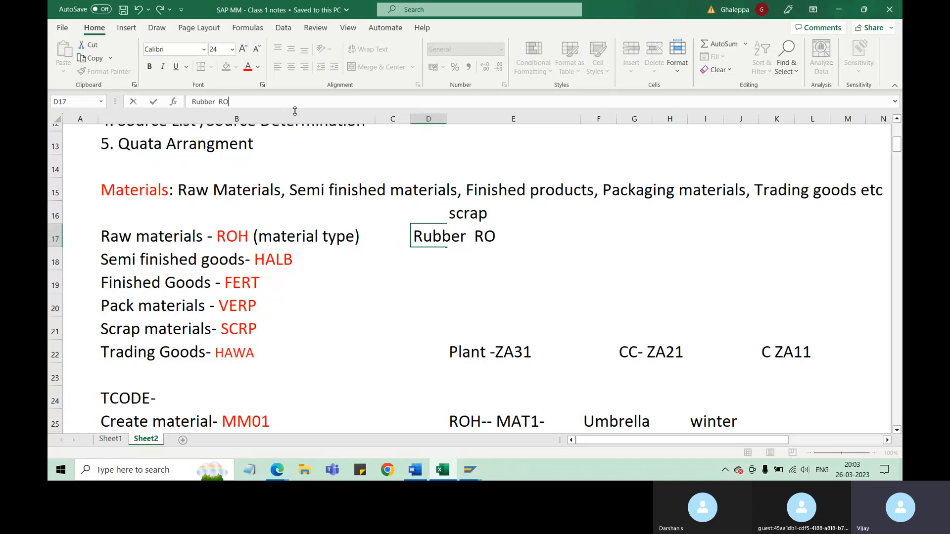
pyautogui.write('H')
pyautogui.click(440, 299)
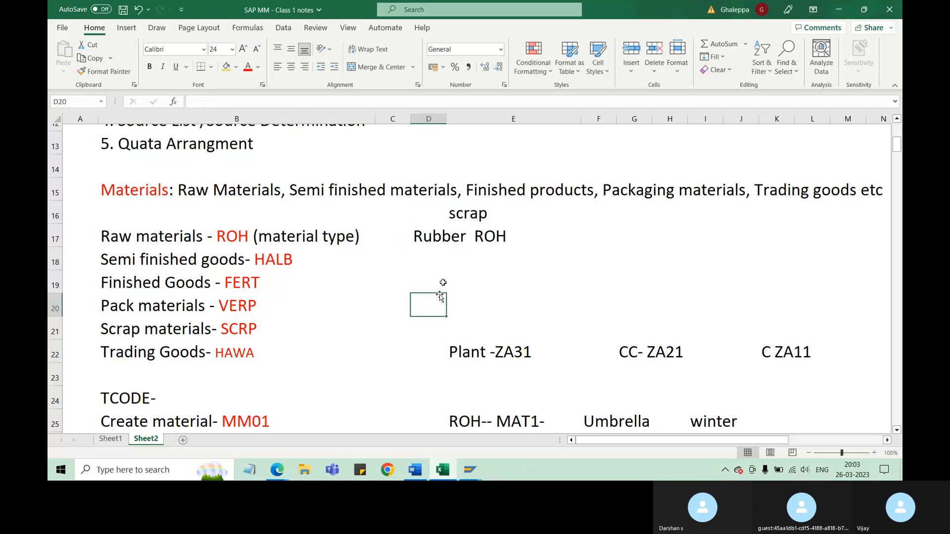
pyautogui.click(490, 240)
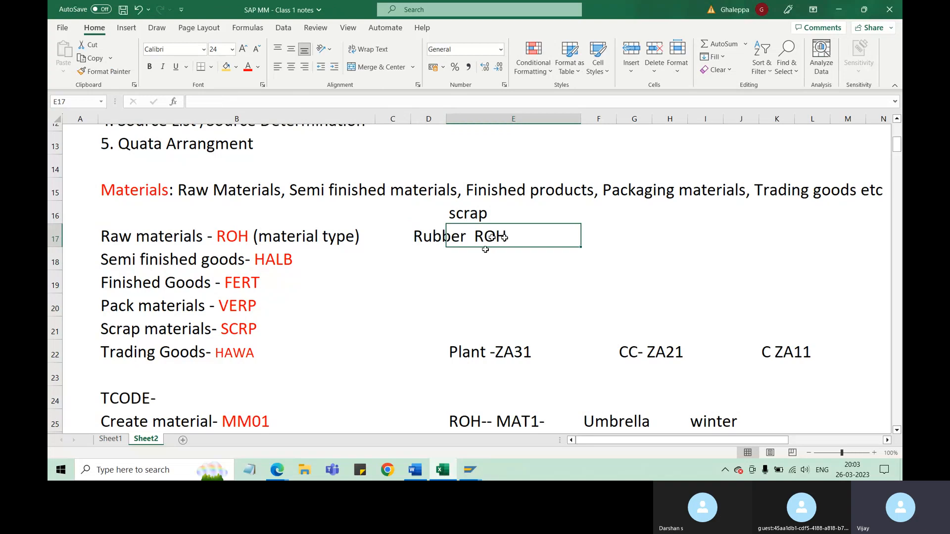
# Step: Extend the example in cell D17 to read "Rubber ROH ZRAW", adding the custom material type ZRAW
pyautogui.click(434, 240)
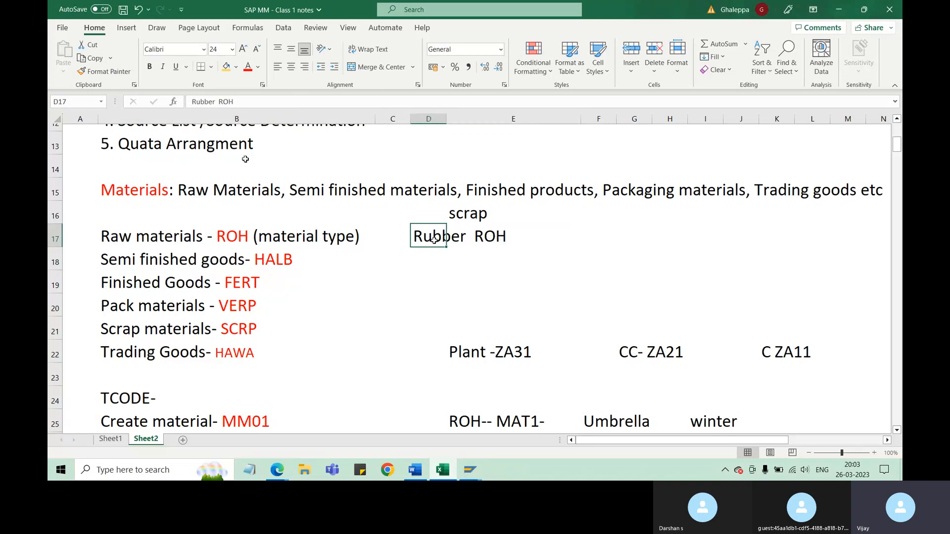
pyautogui.click(254, 102)
pyautogui.write('Z')
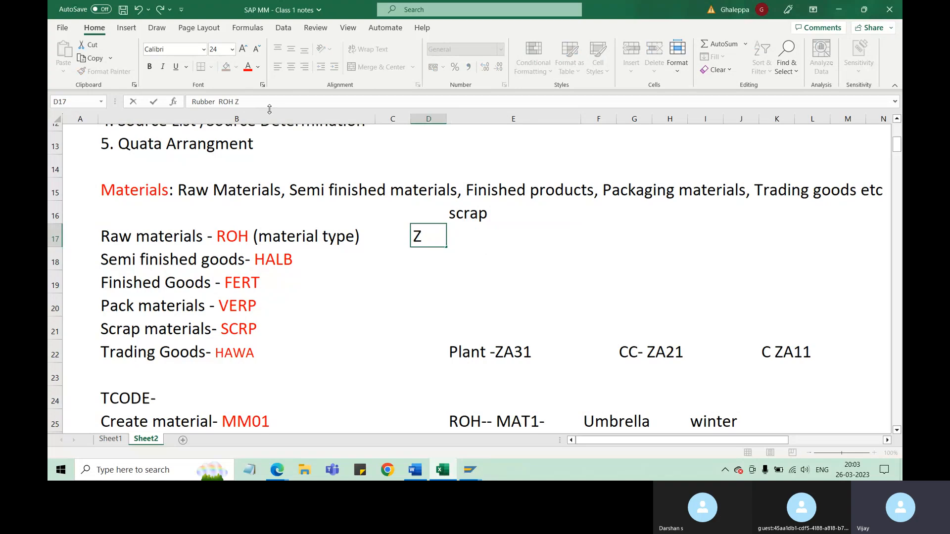
pyautogui.write('RAW')
pyautogui.click(481, 252)
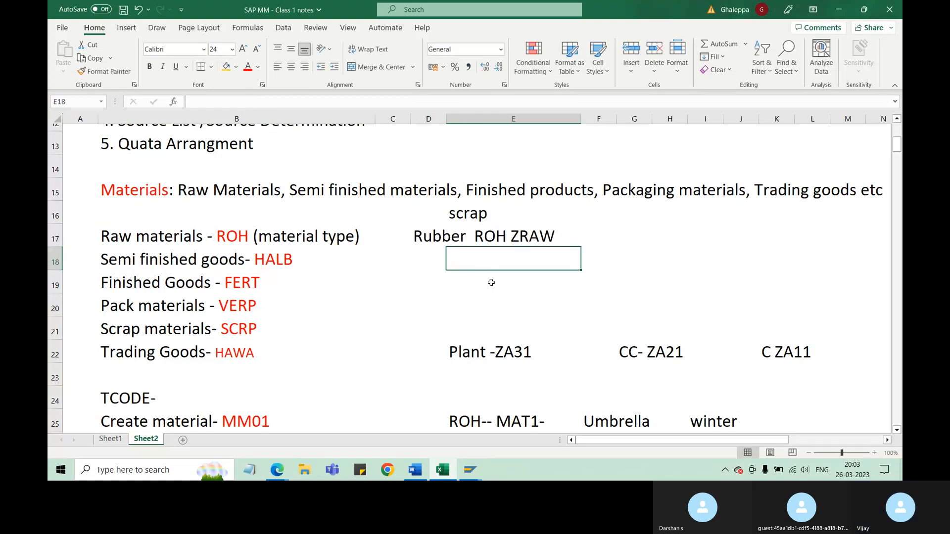
pyautogui.click(520, 239)
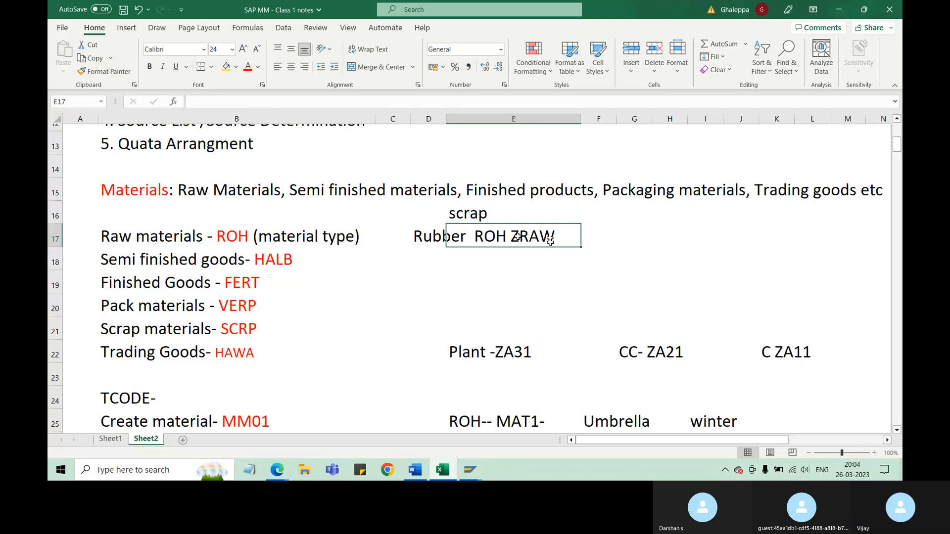
pyautogui.click(531, 279)
pyautogui.click(515, 237)
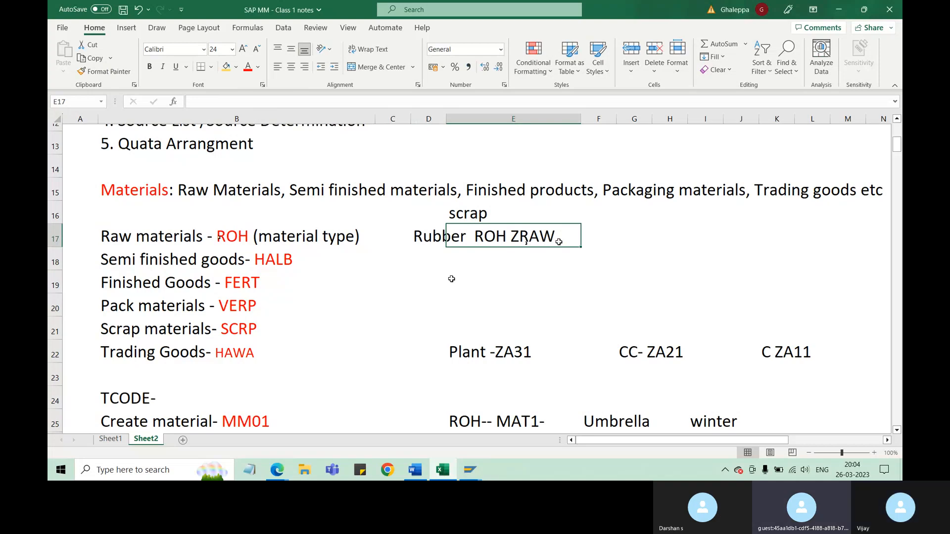
# Step: Switch to the SAP Create Material screen and view the start of the Material Type options
pyautogui.click(470, 470)
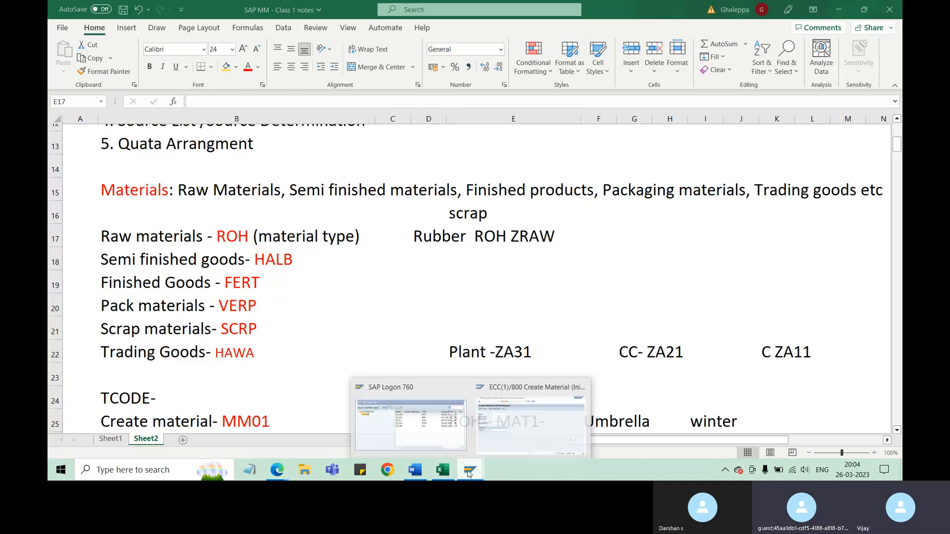
pyautogui.click(510, 426)
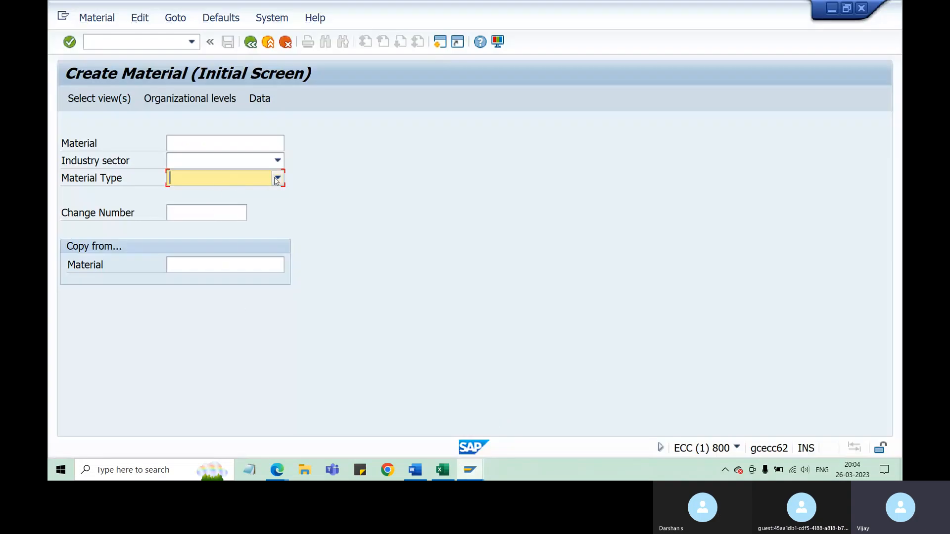
pyautogui.click(276, 179)
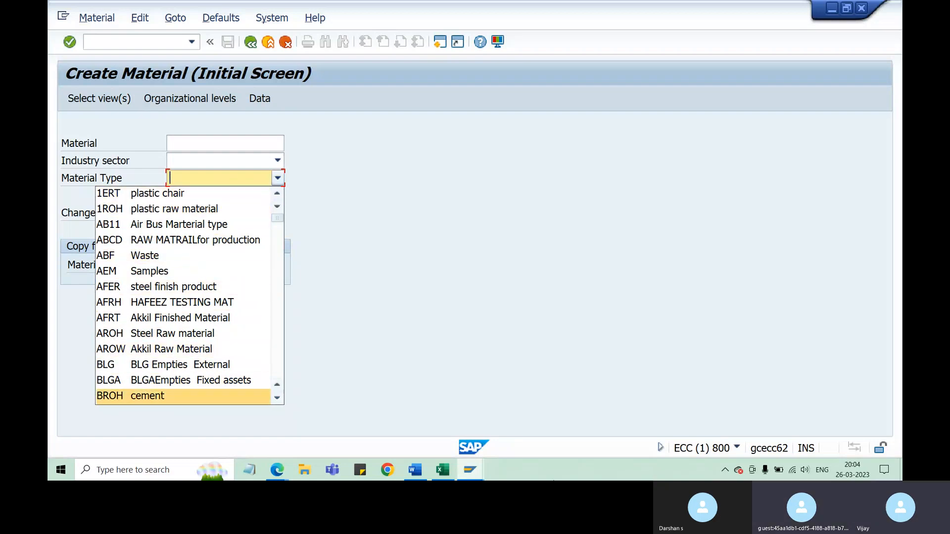
# Step: Switch to the Excel notes and enter "50 Material" in cell G17 beside the Rubber example
pyautogui.click(443, 470)
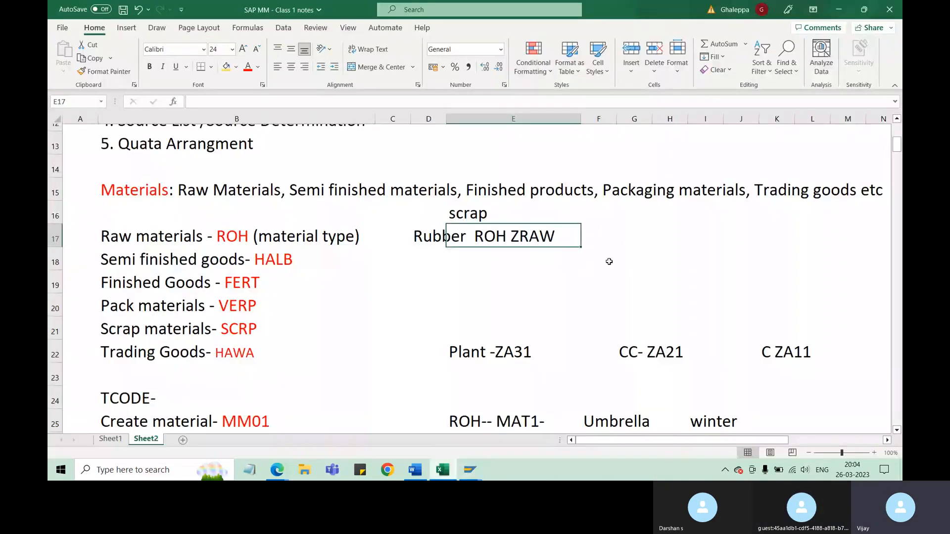
pyautogui.click(645, 242)
pyautogui.write('5')
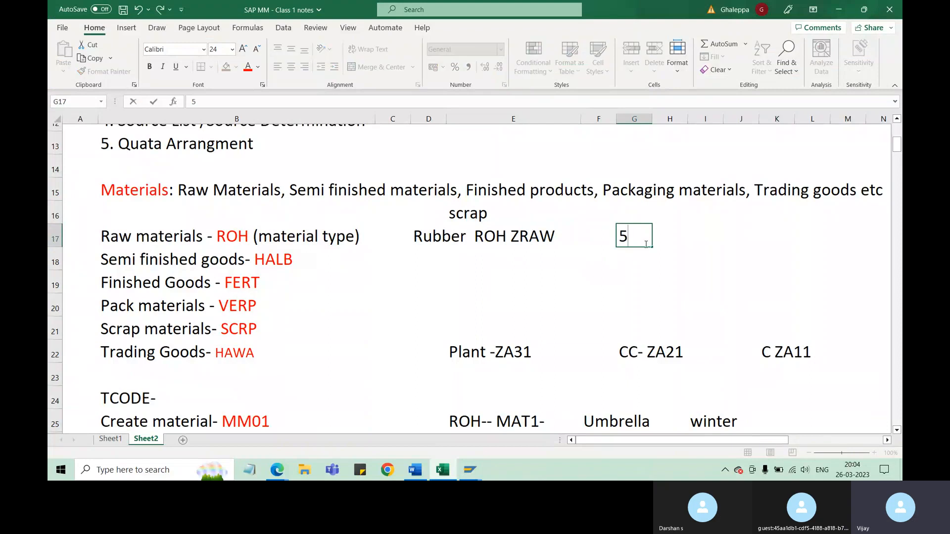
pyautogui.write('0 Mat')
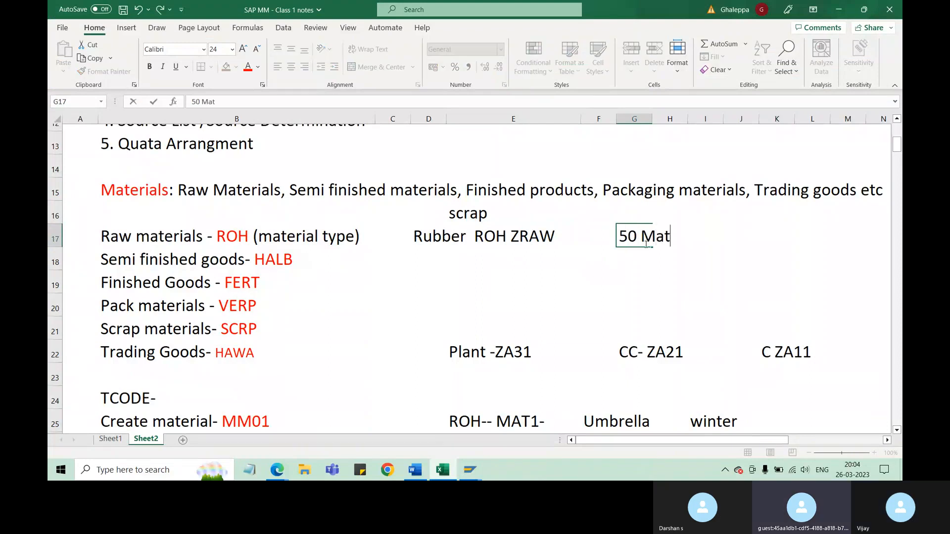
pyautogui.write('ri')
pyautogui.press('BackSpace')
pyautogui.press('BackSpace')
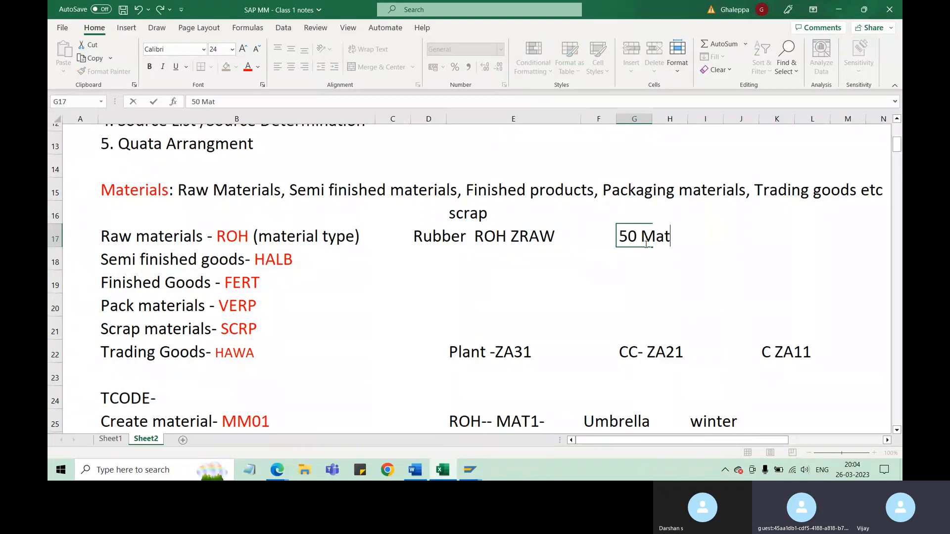
pyautogui.write('erial')
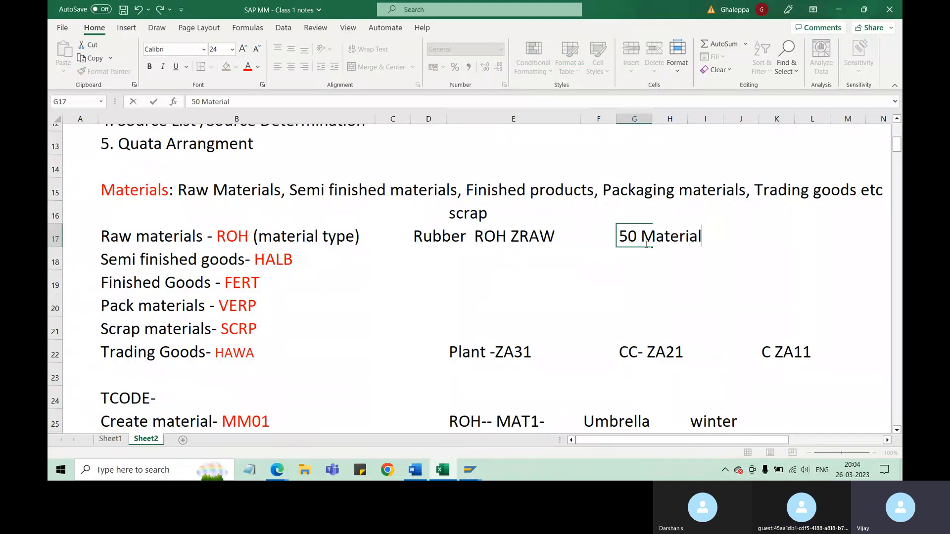
pyautogui.click(669, 277)
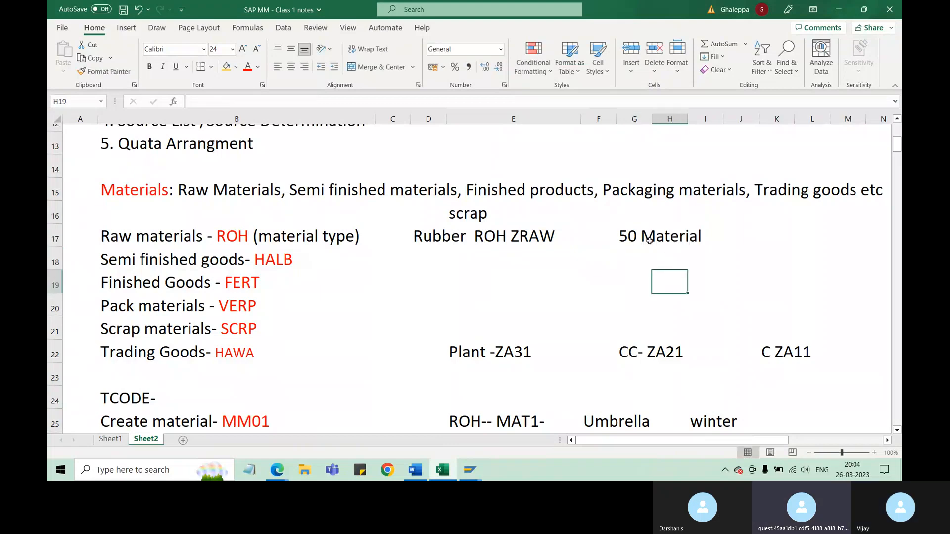
# Step: Review the material type lines from Raw materials to Trading Goods and compare ROH with the ZRAW example in row 17
pyautogui.moveTo(621, 237); pyautogui.dragTo(699, 235)
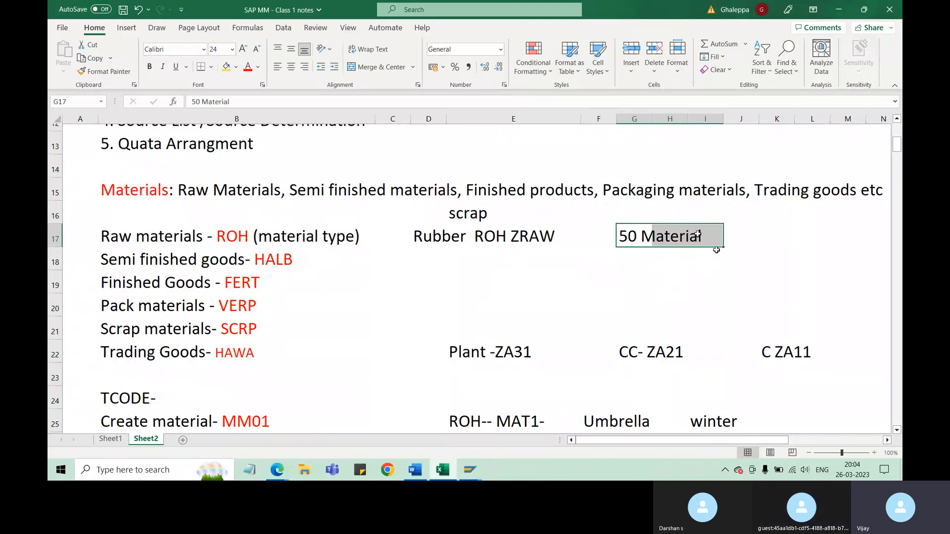
pyautogui.click(202, 241)
pyautogui.click(217, 251)
pyautogui.click(236, 283)
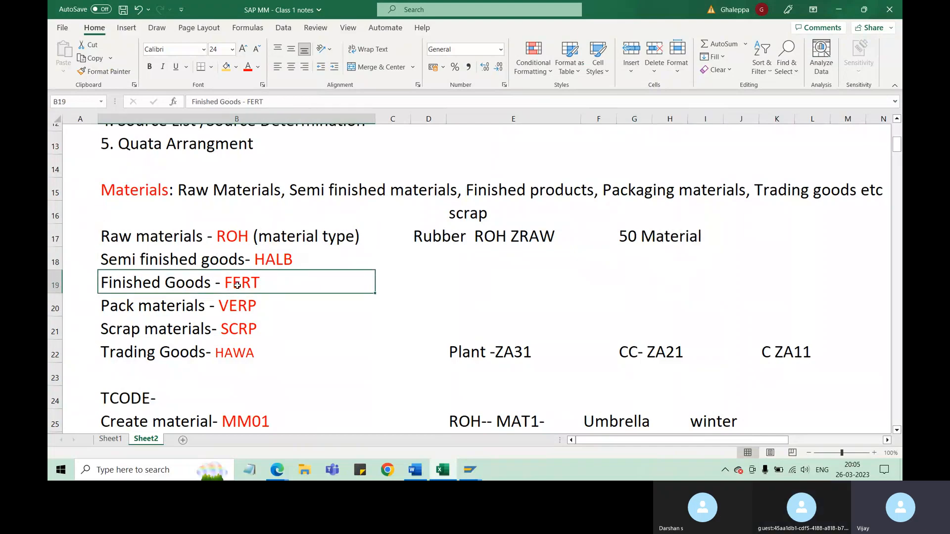
pyautogui.click(240, 305)
pyautogui.click(241, 326)
pyautogui.click(244, 361)
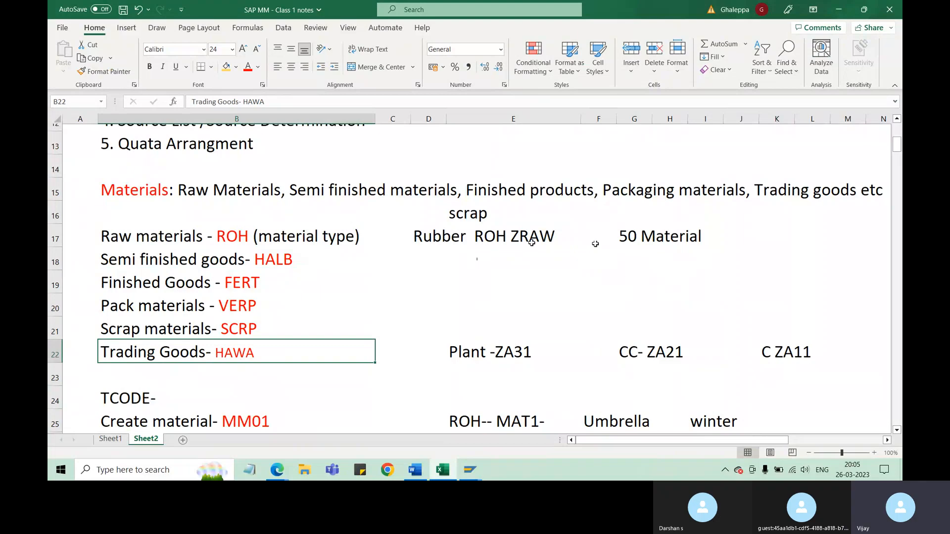
pyautogui.click(443, 240)
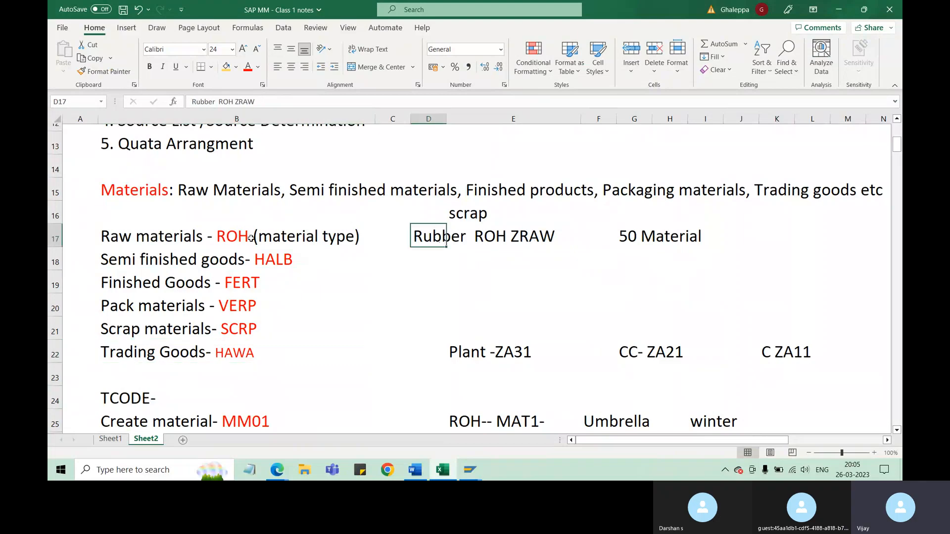
pyautogui.click(221, 239)
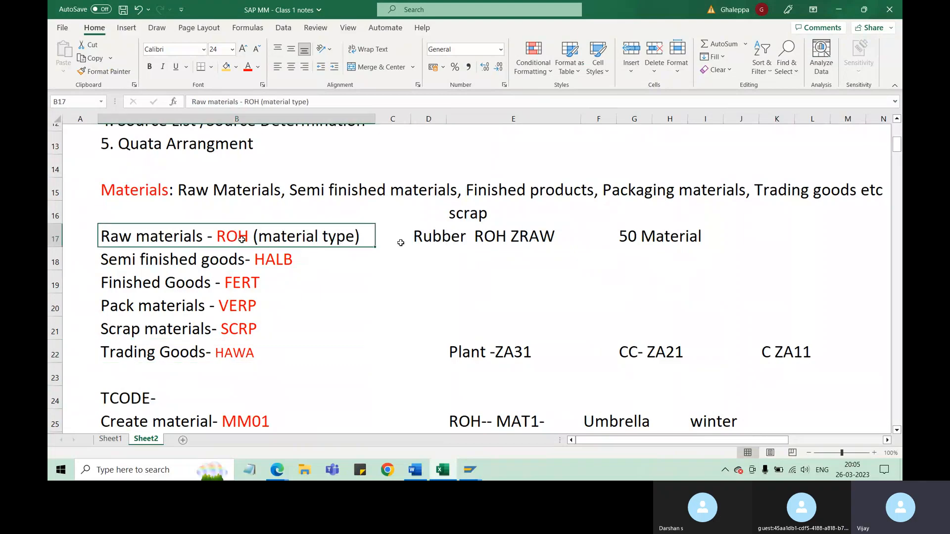
pyautogui.click(542, 240)
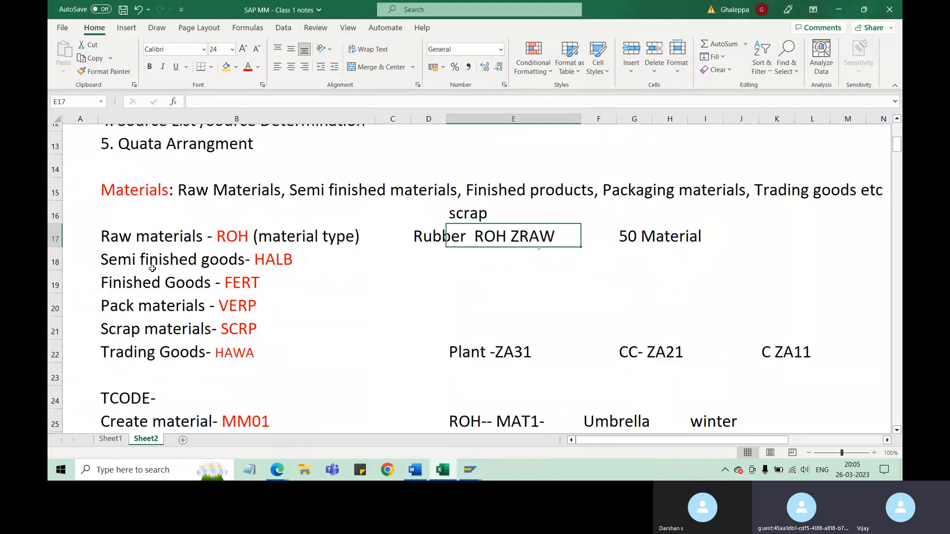
# Step: Enter the custom material type "YHAL" in cell E18 beside the Semi finished goods line
pyautogui.click(466, 262)
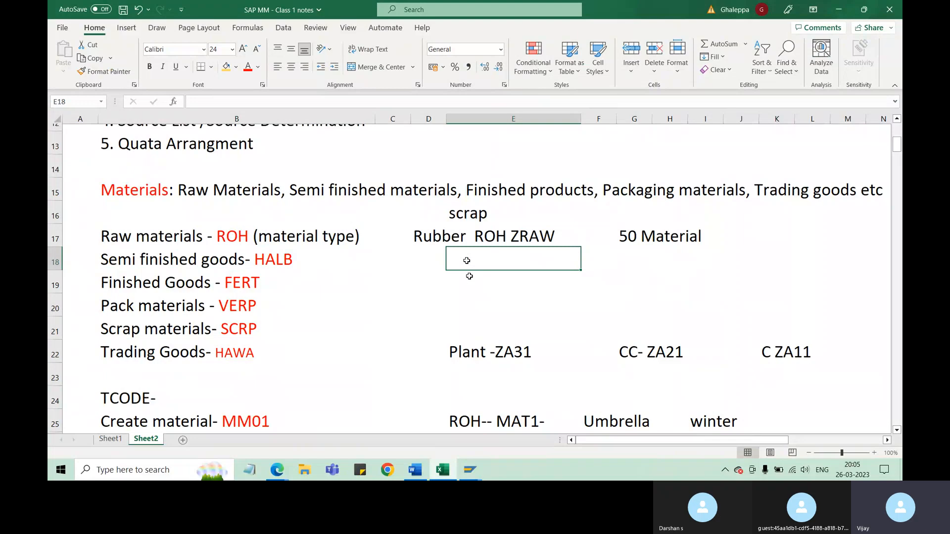
pyautogui.write('YHAL')
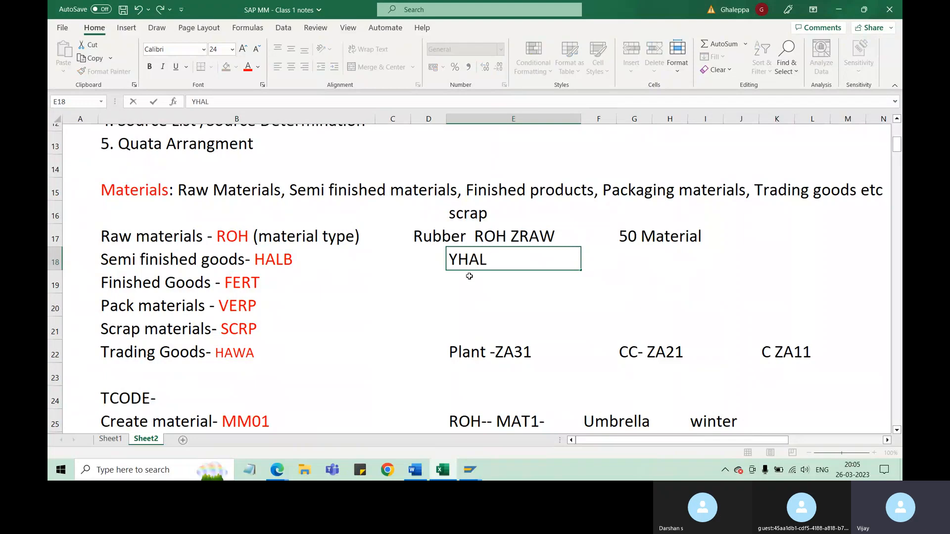
pyautogui.click(462, 297)
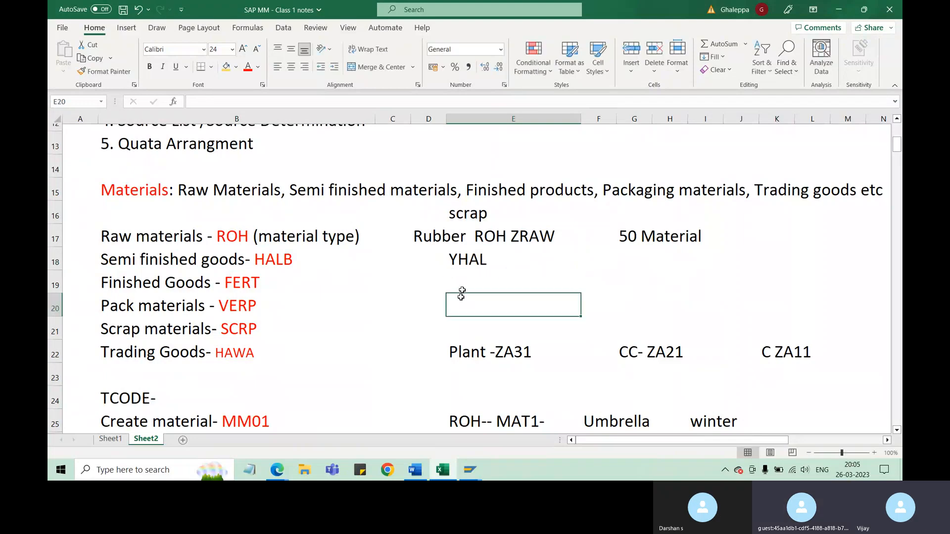
pyautogui.click(466, 263)
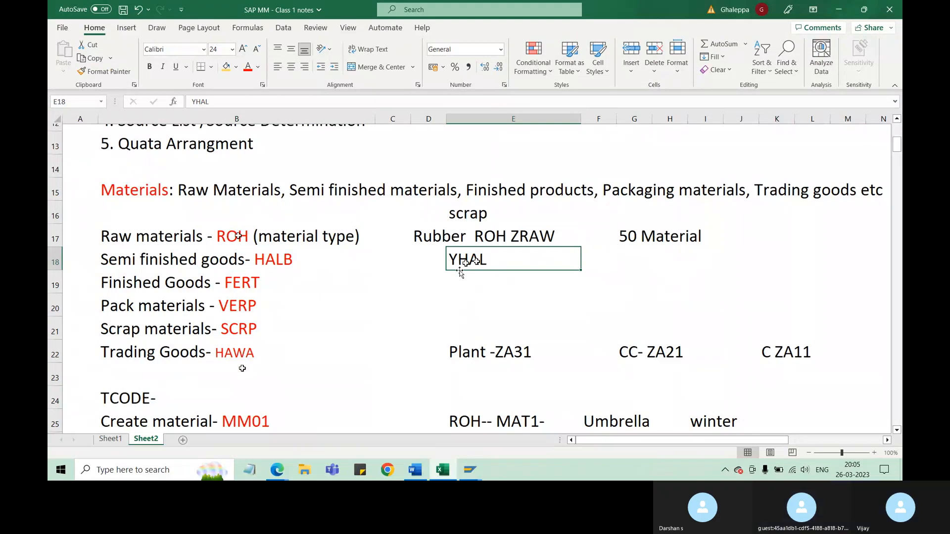
# Step: Switch to the SAP Create Material screen and set the Material Type to ROH Raw material Standard
pyautogui.click(470, 470)
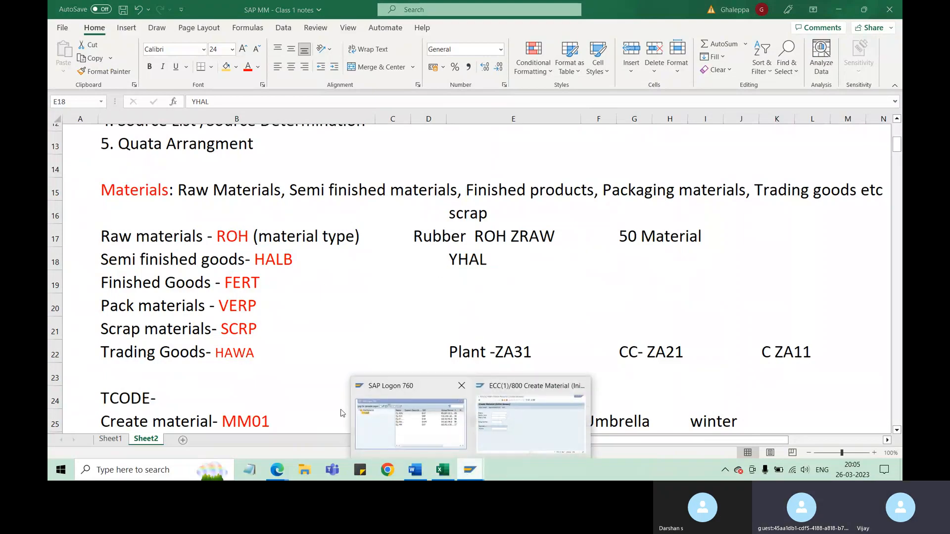
pyautogui.click(506, 426)
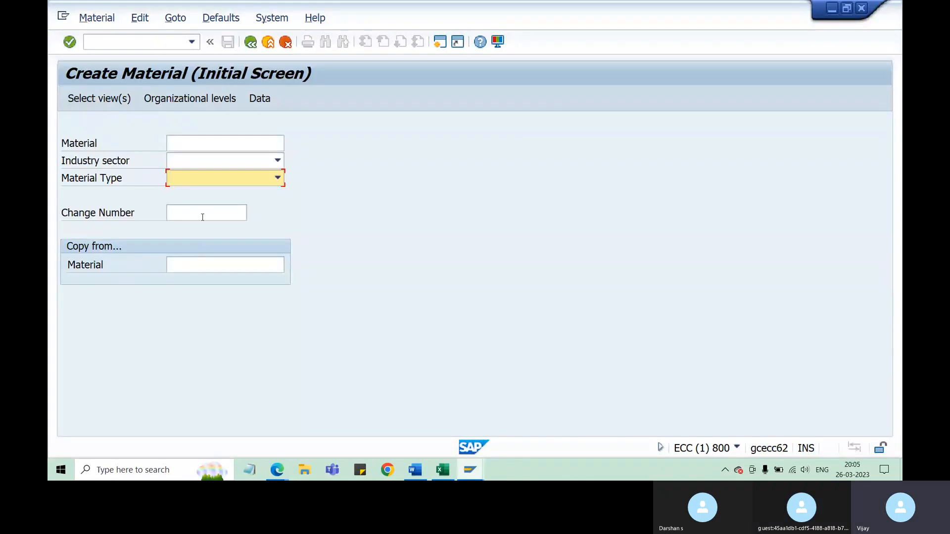
pyautogui.click(278, 178)
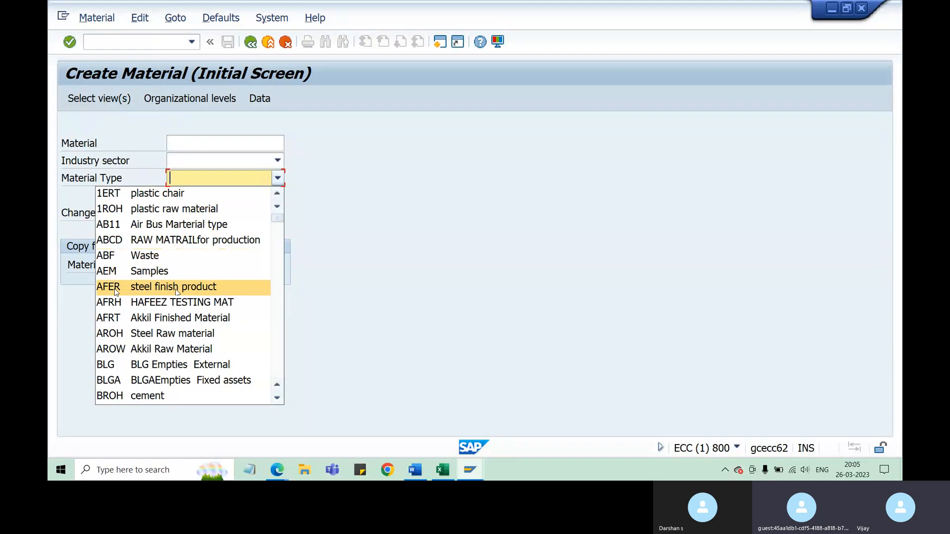
pyautogui.scroll(-2, 115, 292)
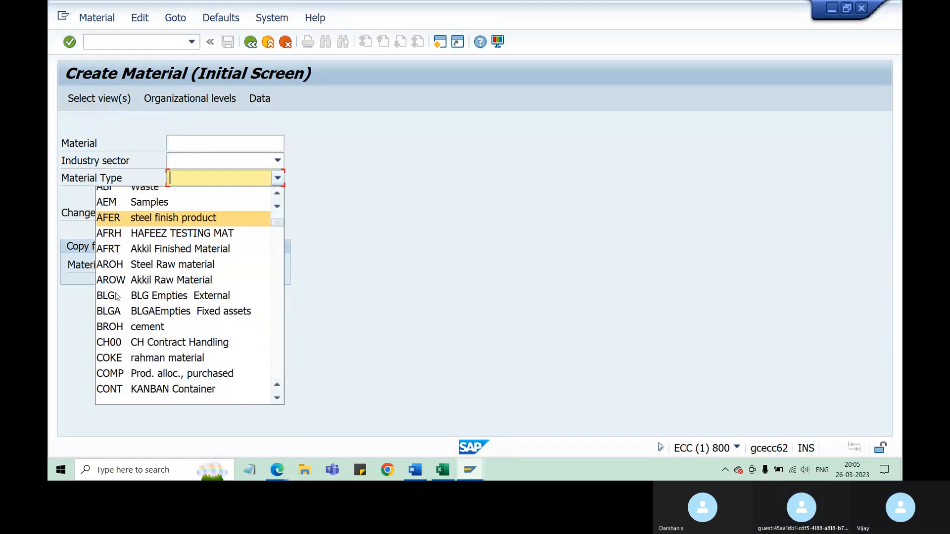
pyautogui.scroll(-10, 117, 296)
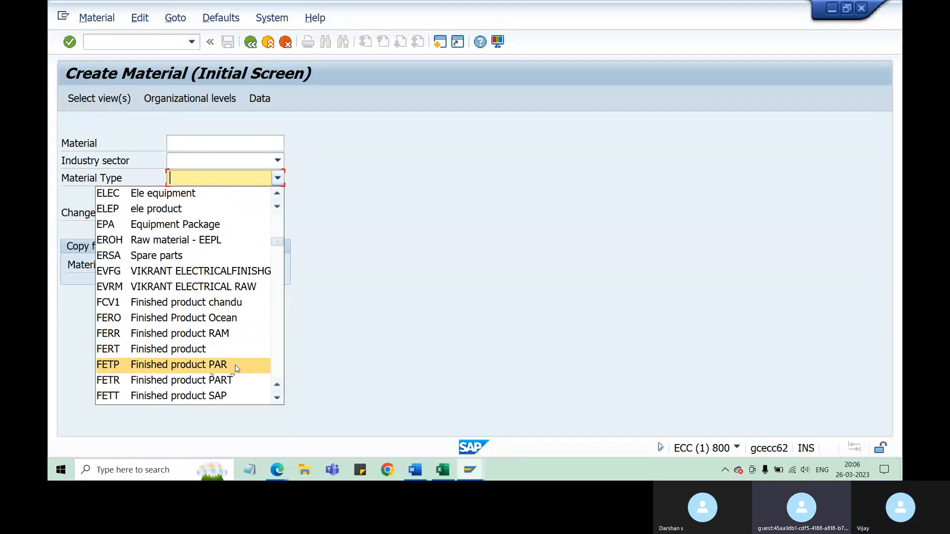
pyautogui.scroll(-3, 236, 364)
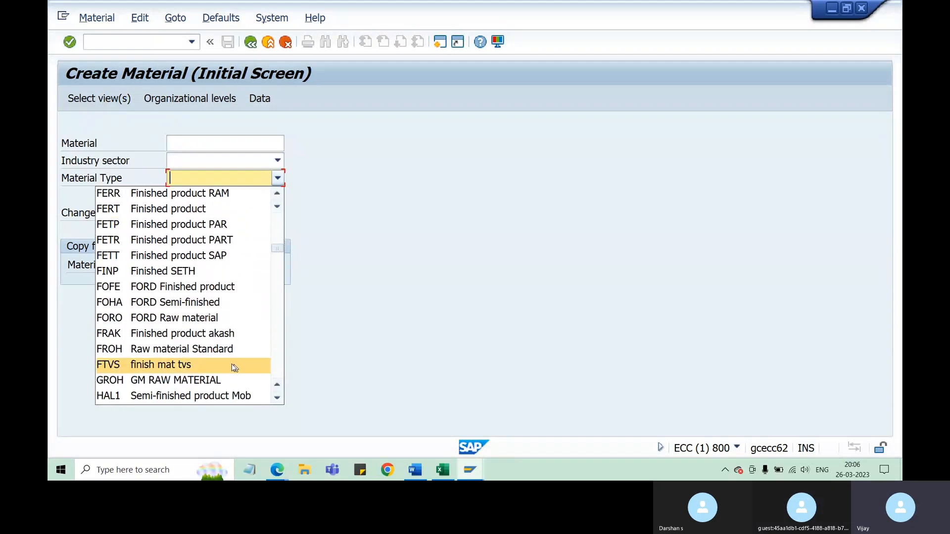
pyautogui.scroll(-3, 178, 364)
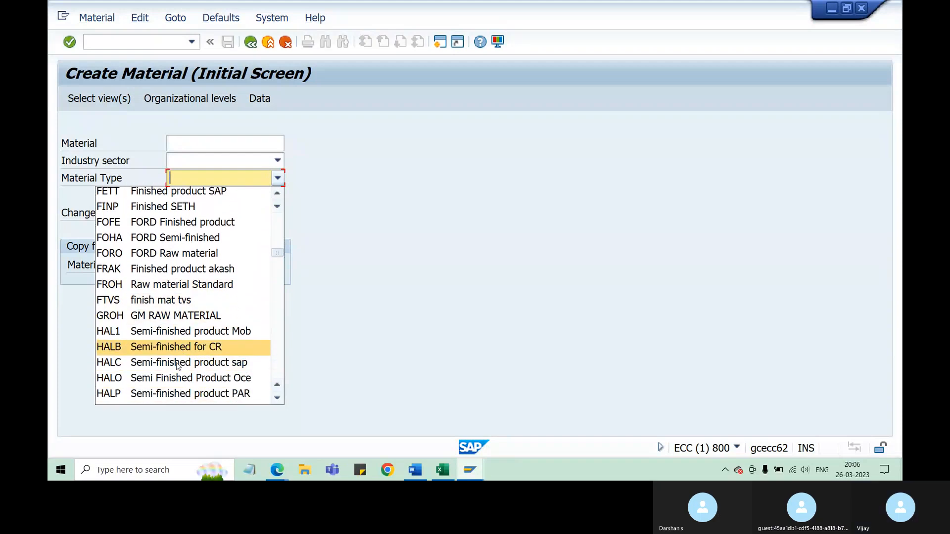
pyautogui.scroll(-5, 178, 365)
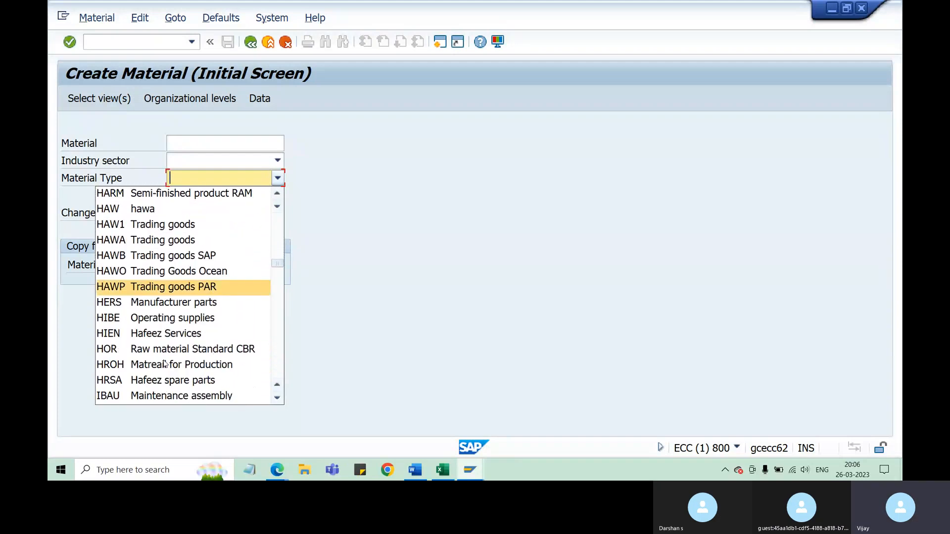
pyautogui.scroll(-4, 164, 363)
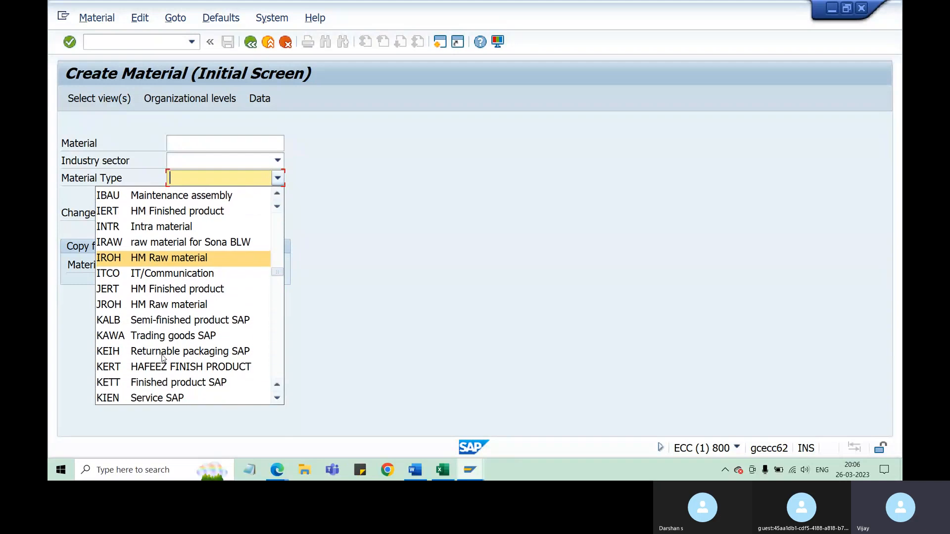
pyautogui.scroll(-6, 140, 362)
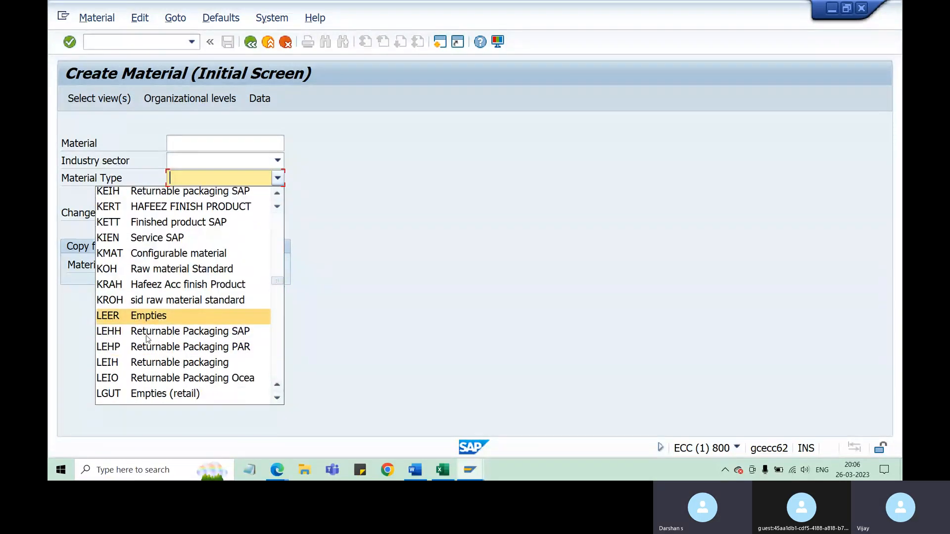
pyautogui.scroll(-4, 148, 337)
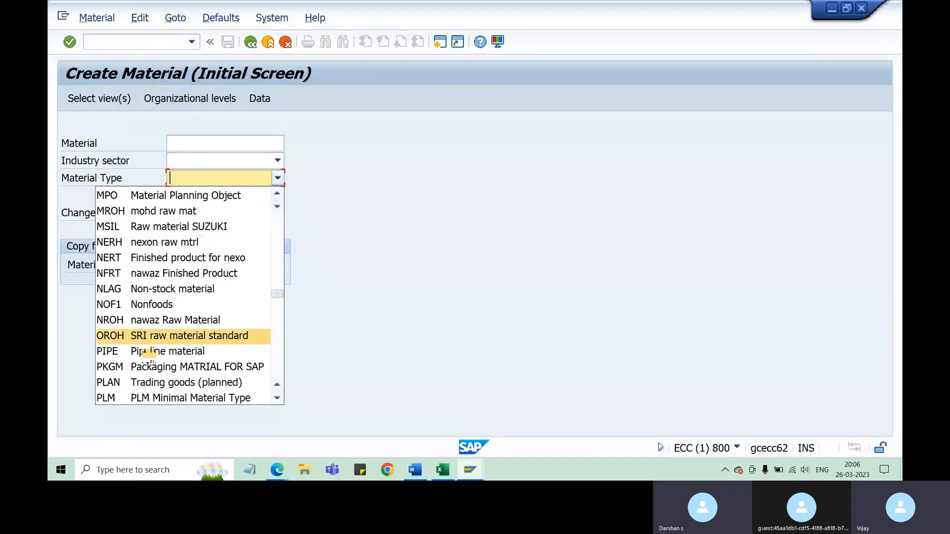
pyautogui.scroll(-4, 142, 352)
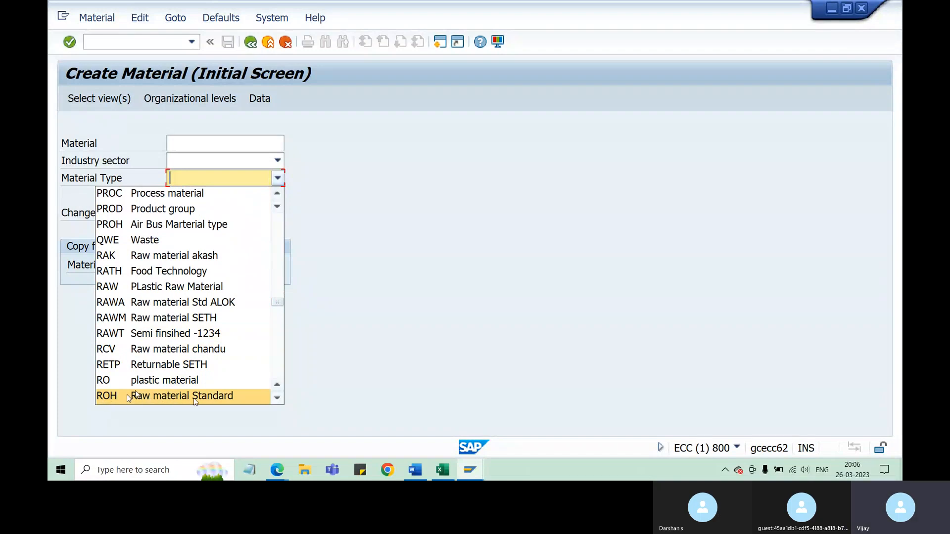
pyautogui.click(177, 397)
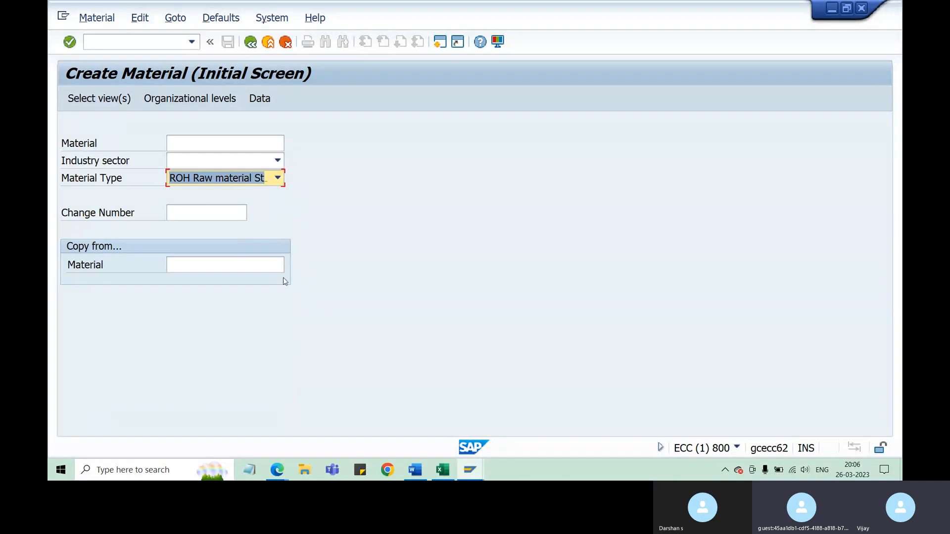
# Step: View the Industry sector options, then switch to the Excel notes and enter the chemical example "H2SO4" in cell I18
pyautogui.click(281, 162)
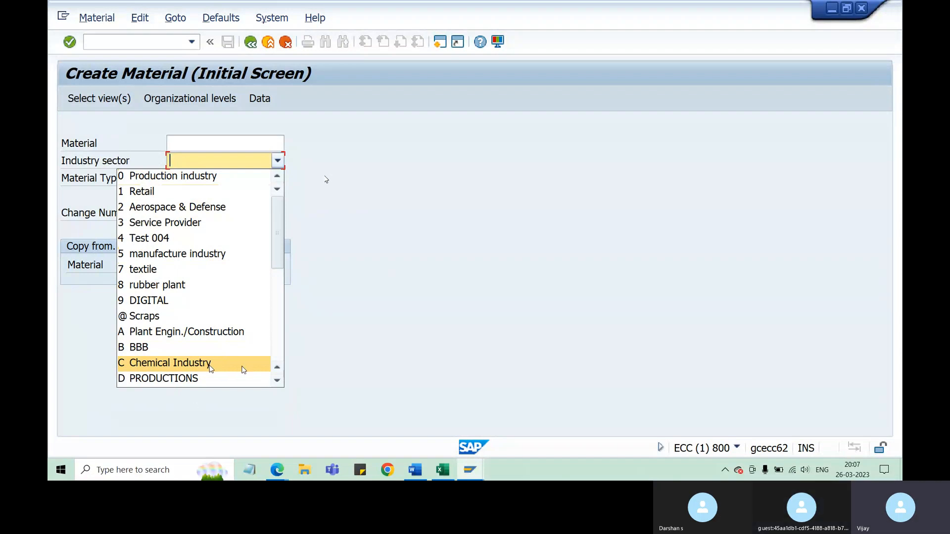
pyautogui.click(443, 470)
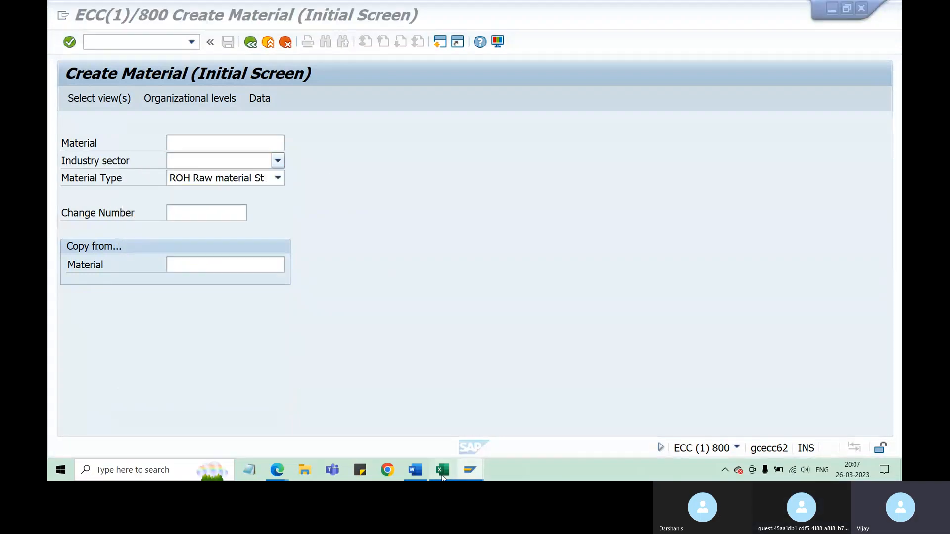
pyautogui.click(692, 265)
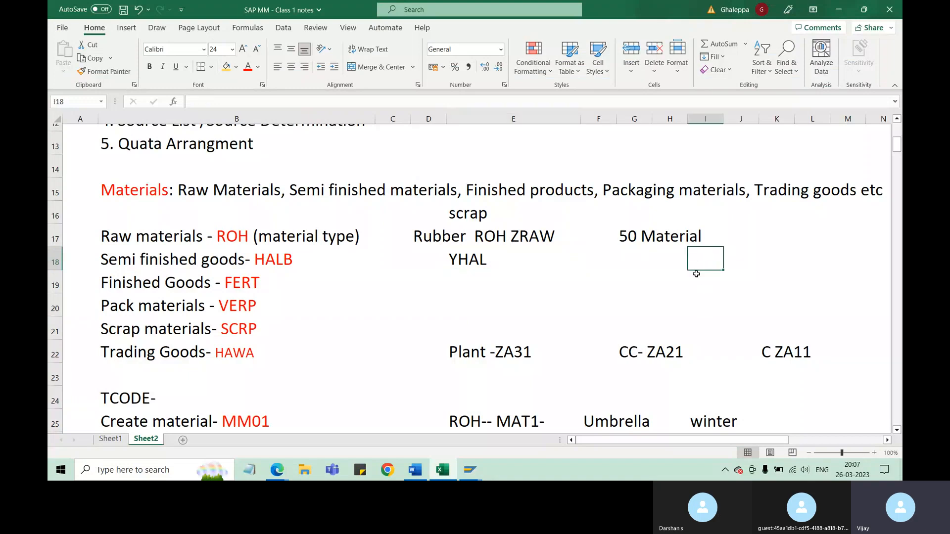
pyautogui.write('H2')
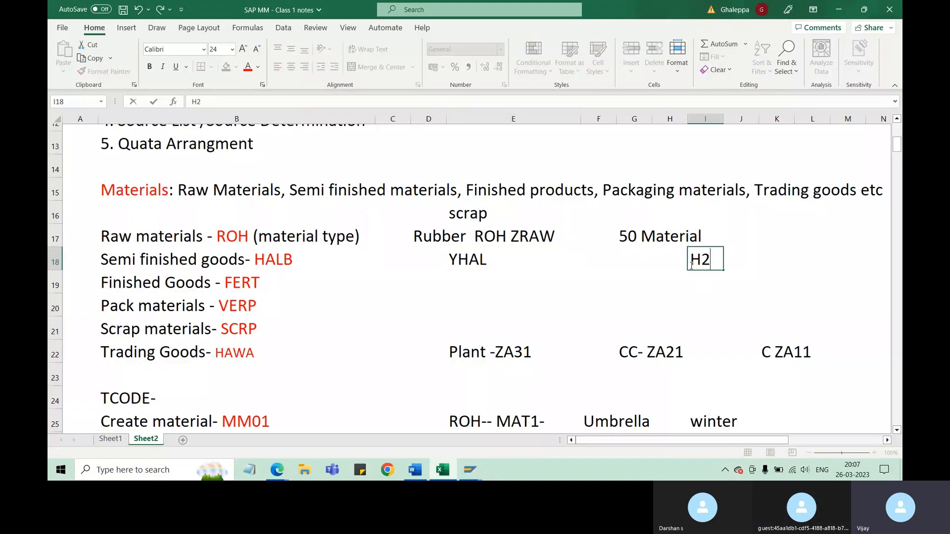
pyautogui.write('So4')
pyautogui.press('BackSpace')
pyautogui.press('BackSpace')
pyautogui.write('O4')
pyautogui.doubleClick(692, 262)
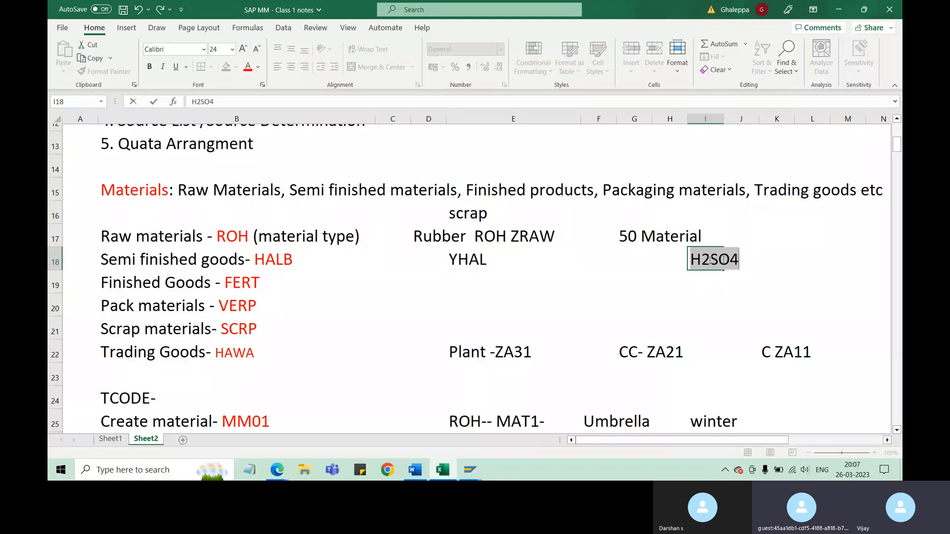
# Step: Switch to the SAP Create Material screen and set the Industry sector to M Mechanical Engineering
pyautogui.click(470, 470)
pyautogui.click(526, 428)
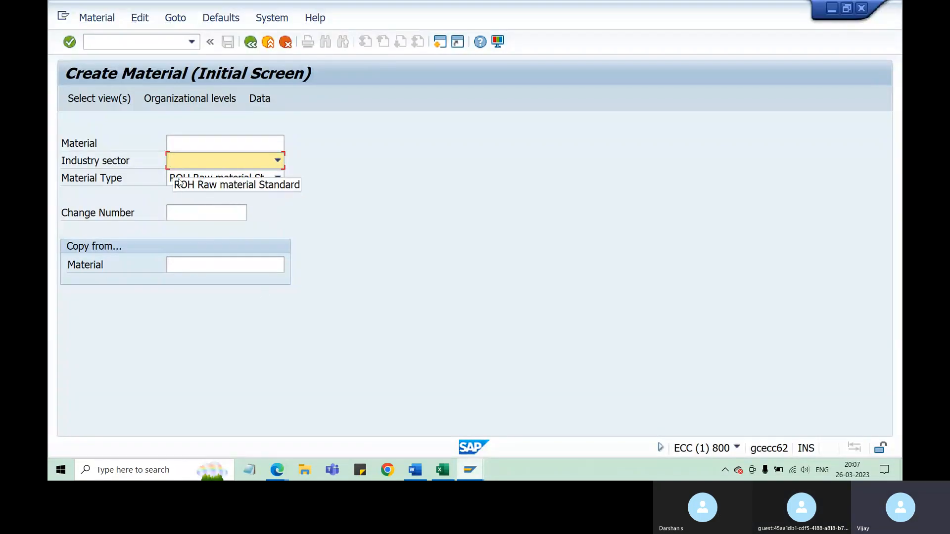
pyautogui.click(278, 160)
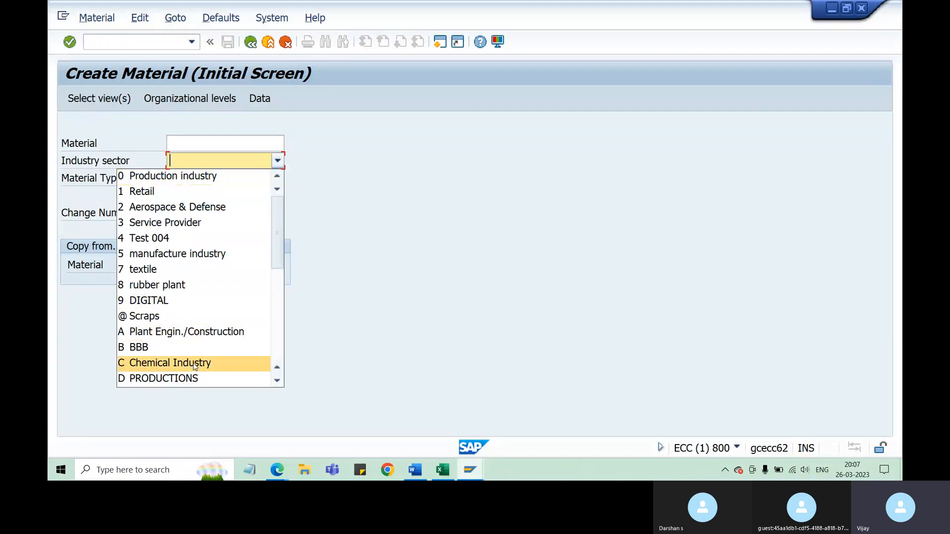
pyautogui.scroll(-6, 194, 363)
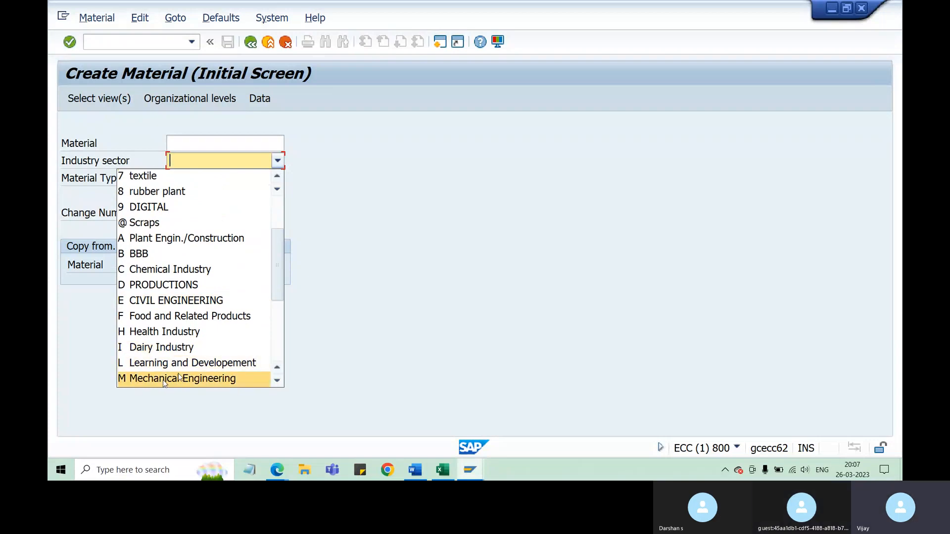
pyautogui.click(161, 379)
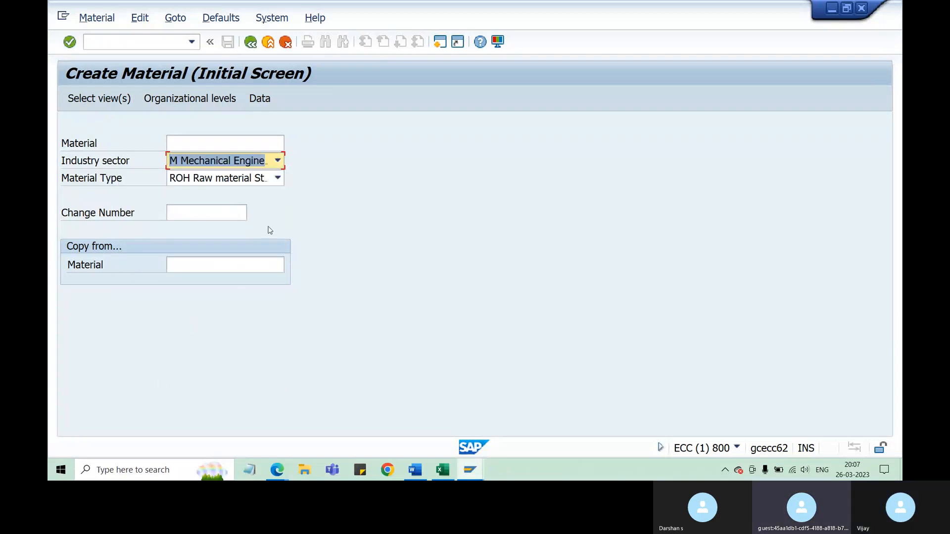
# Step: Review the Material Type and Industry sector options around the chosen entries, keep both selections and go to the Material field
pyautogui.click(278, 179)
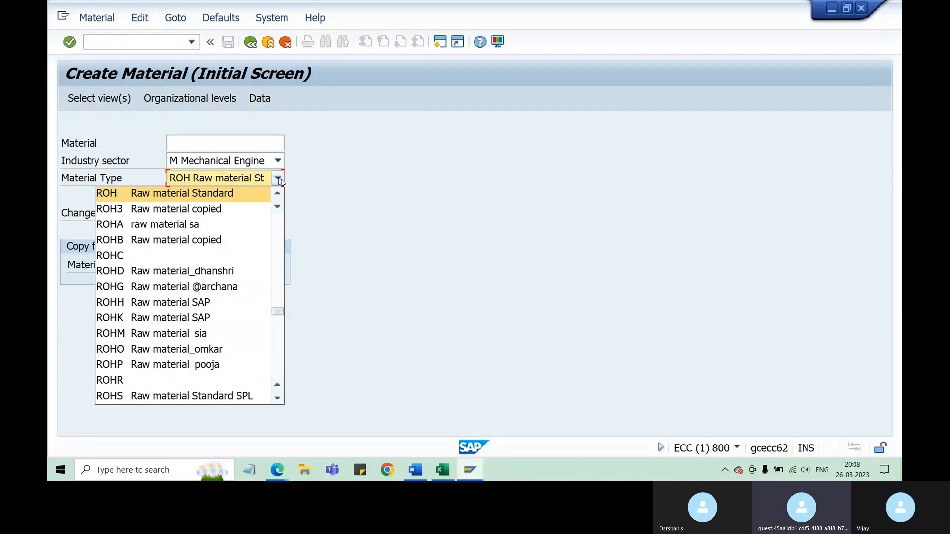
pyautogui.click(369, 182)
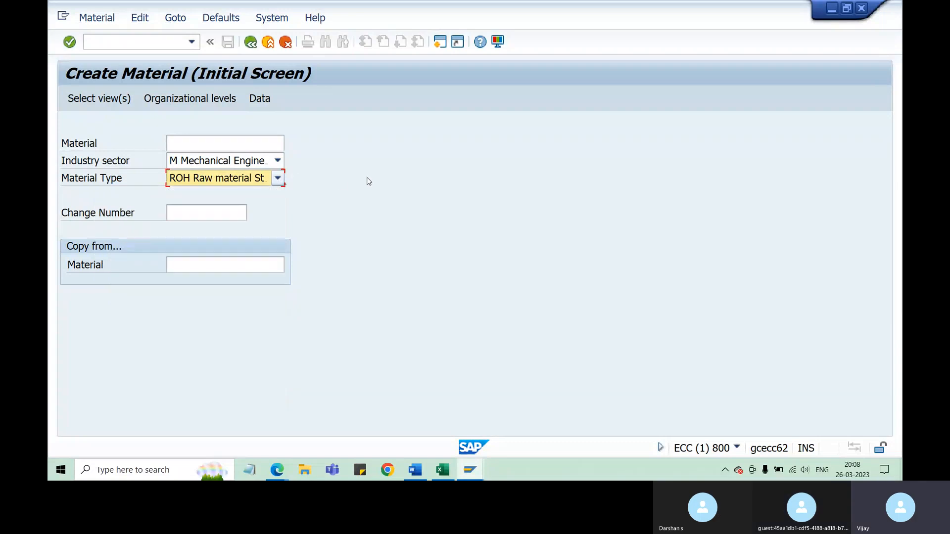
pyautogui.click(278, 162)
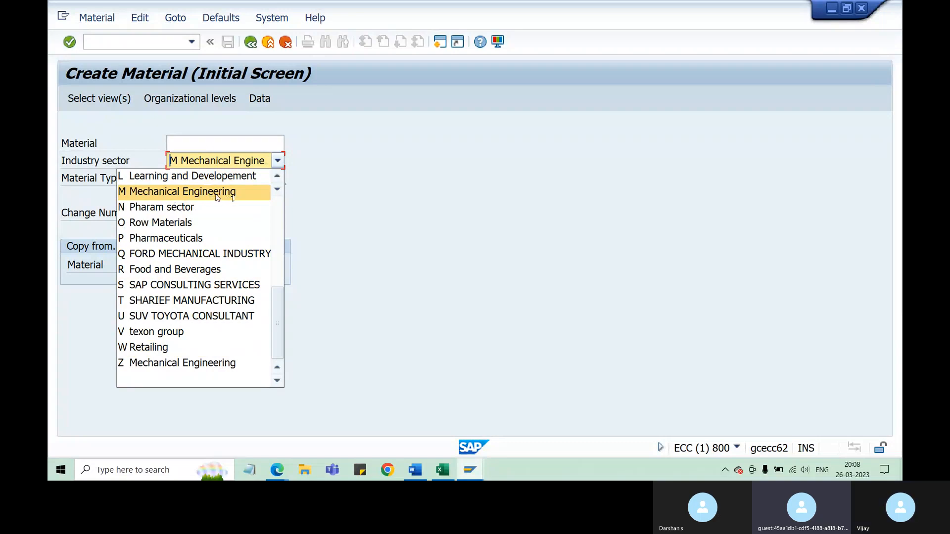
pyautogui.click(403, 213)
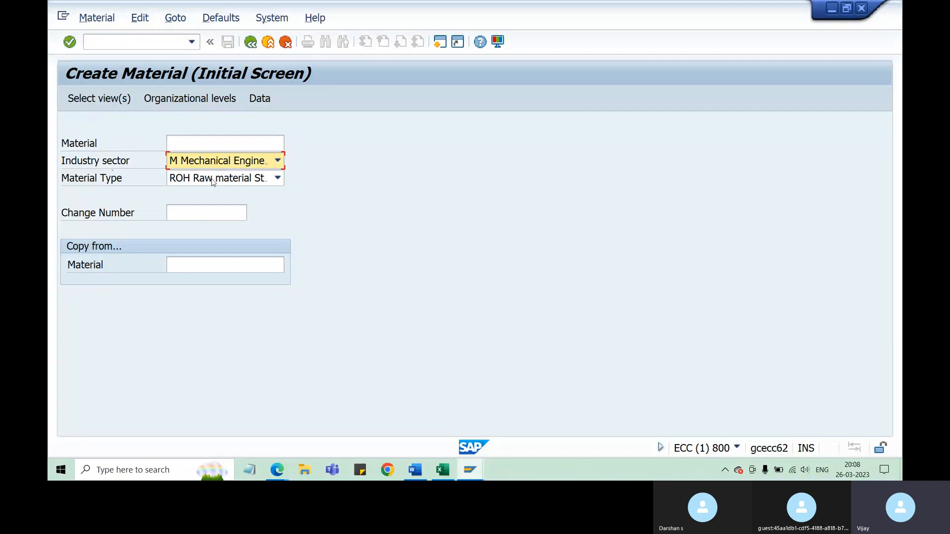
pyautogui.click(190, 144)
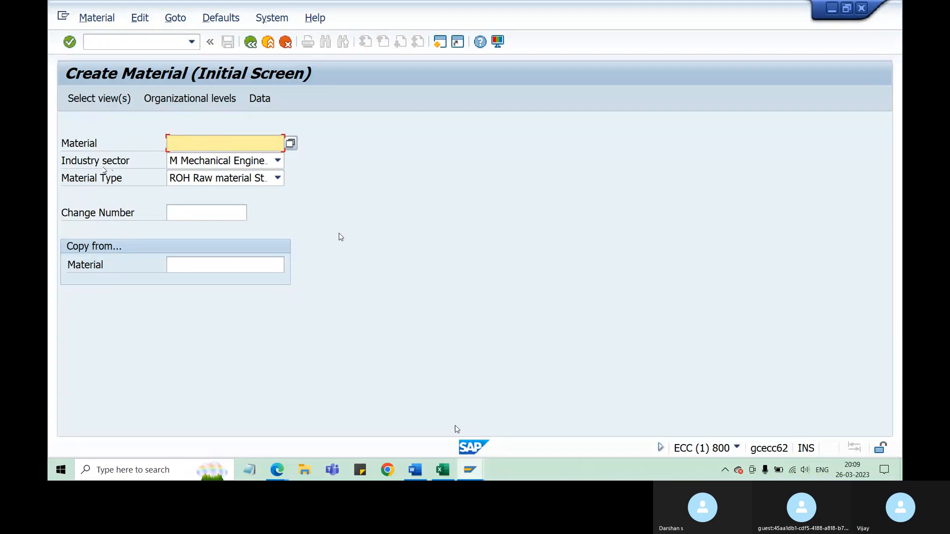
# Step: Switch to the Excel notes and enter "ROH -" in cell B32 below the transaction code list
pyautogui.click(442, 470)
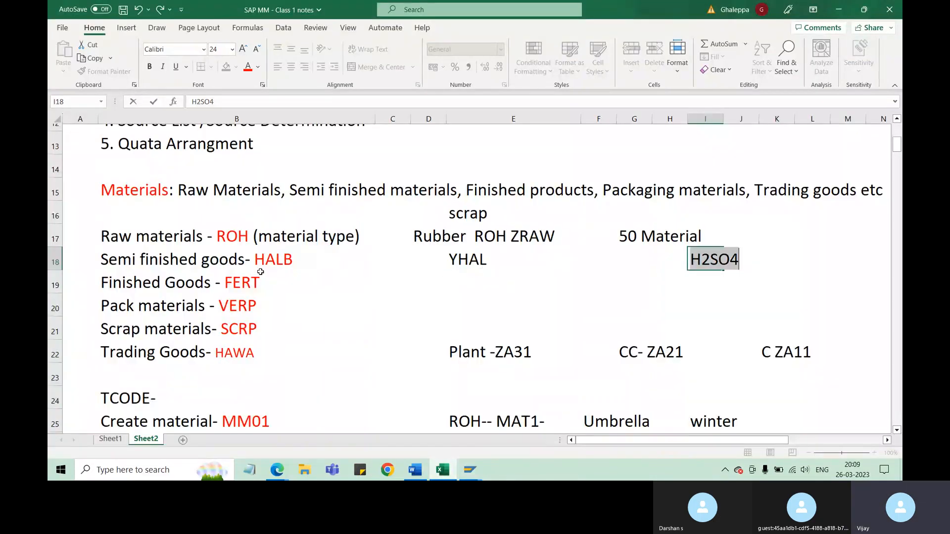
pyautogui.scroll(-4, 510, 311)
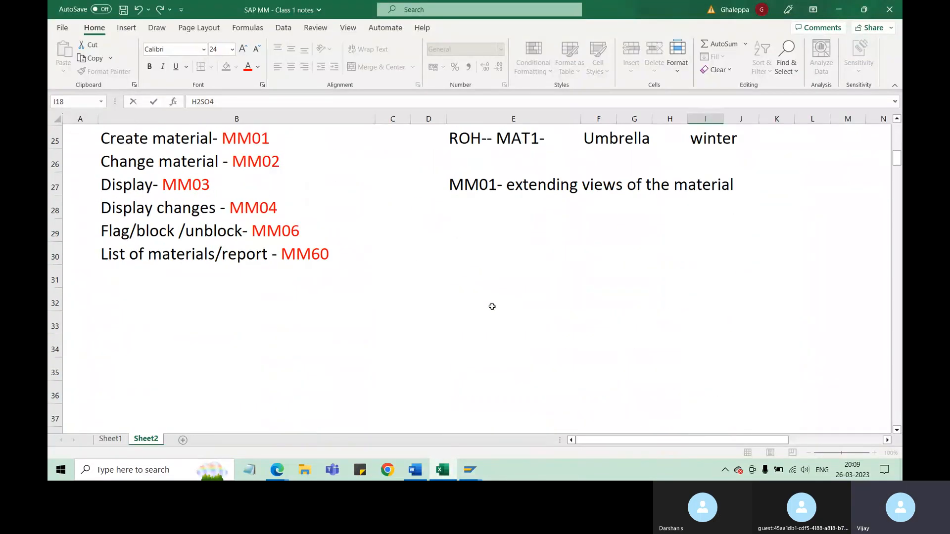
pyautogui.click(158, 308)
pyautogui.write('R')
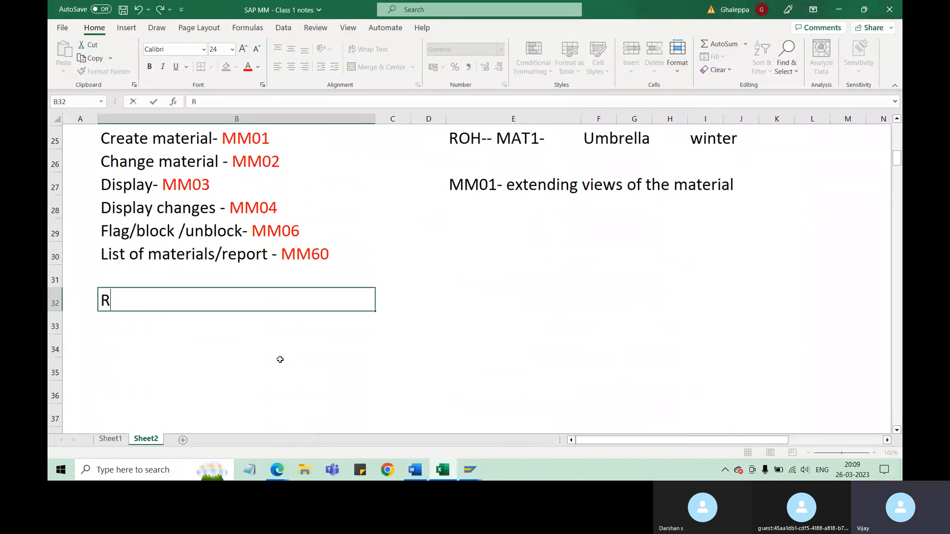
pyautogui.write('OH -')
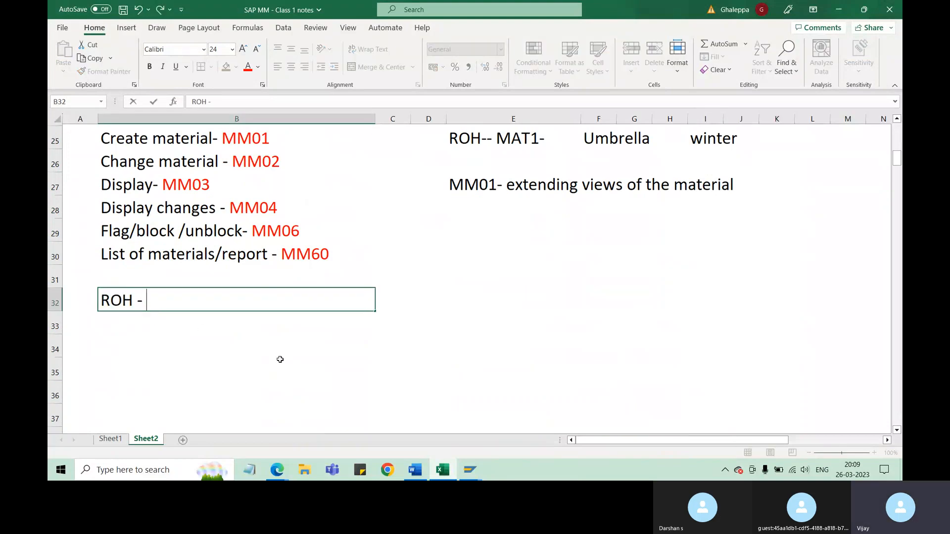
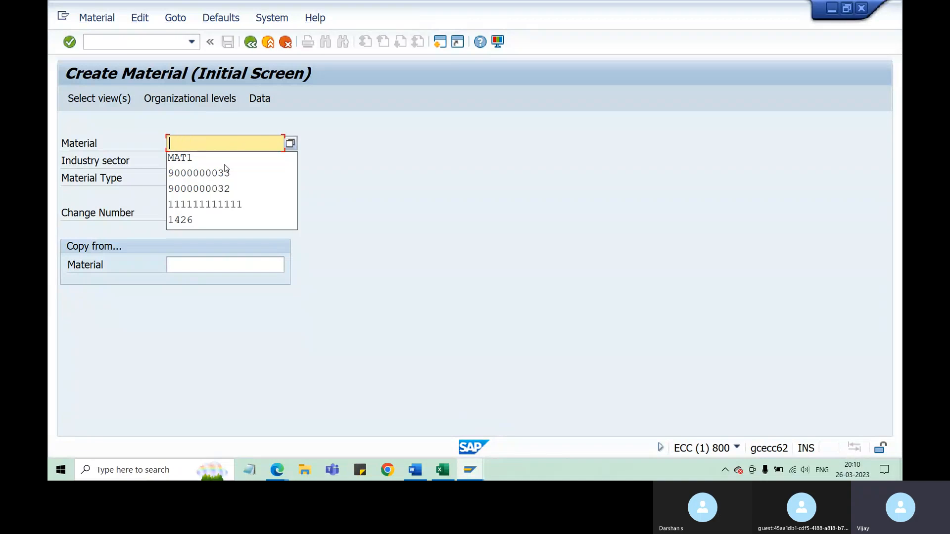
# Step: In SAP's Create Material screen, leave the material number blank, bring up the Select View(s) dialog and move it slightly higher
pyautogui.click(443, 197)
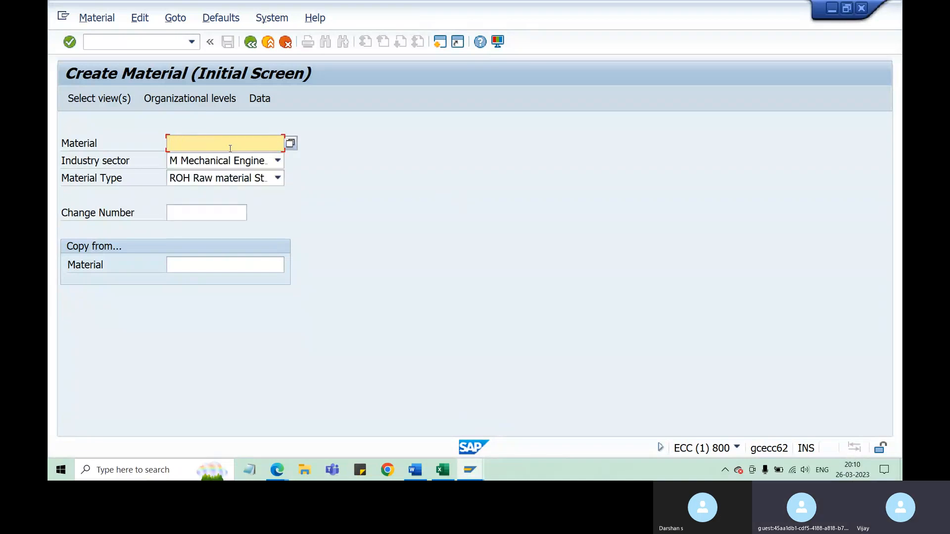
pyautogui.press('Return')
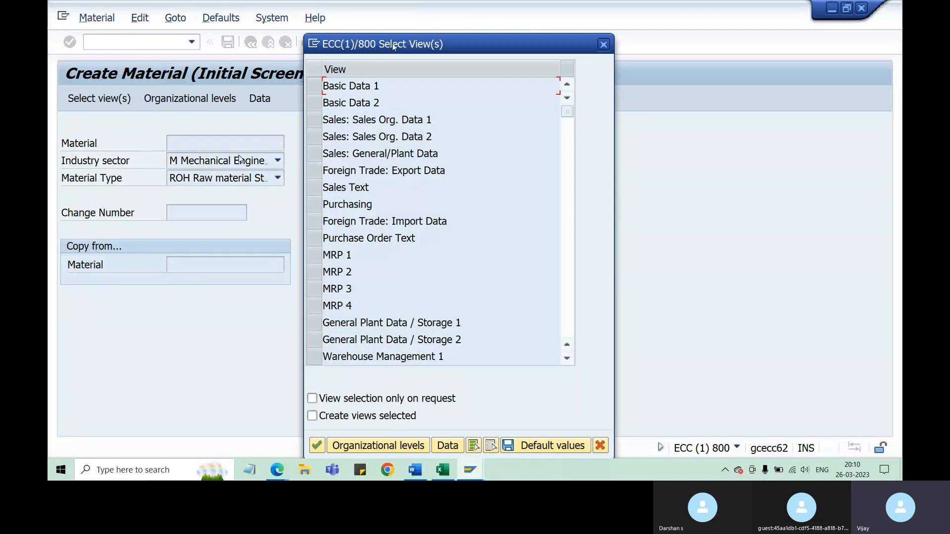
pyautogui.moveTo(393, 47); pyautogui.dragTo(389, 23)
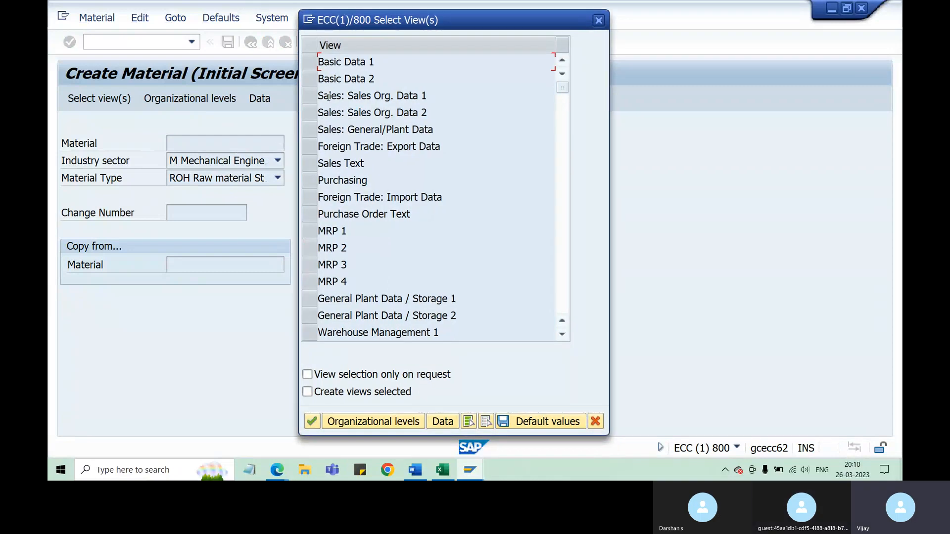
# Step: Shift the Select View(s) dialog aside and select the Basic Data 1, Purchasing, General Plant Data / Storage 1 and Accounting 1 views
pyautogui.scroll(-2, 350, 281)
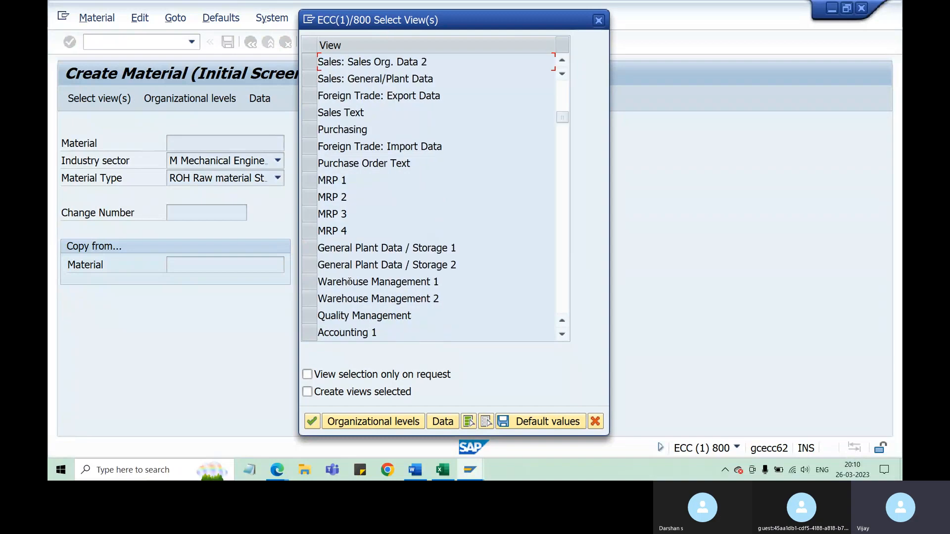
pyautogui.scroll(-1, 350, 282)
pyautogui.scroll(3, 349, 279)
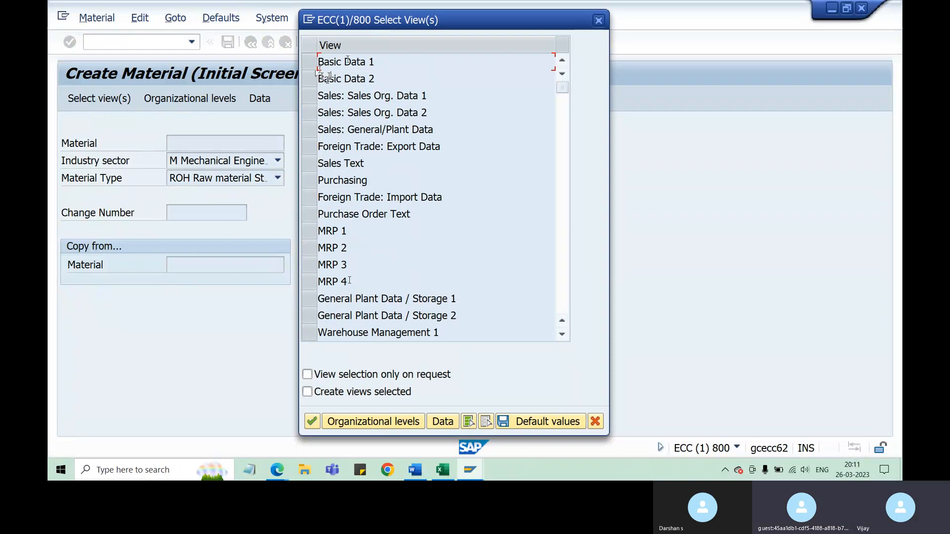
pyautogui.moveTo(427, 22); pyautogui.dragTo(500, 22)
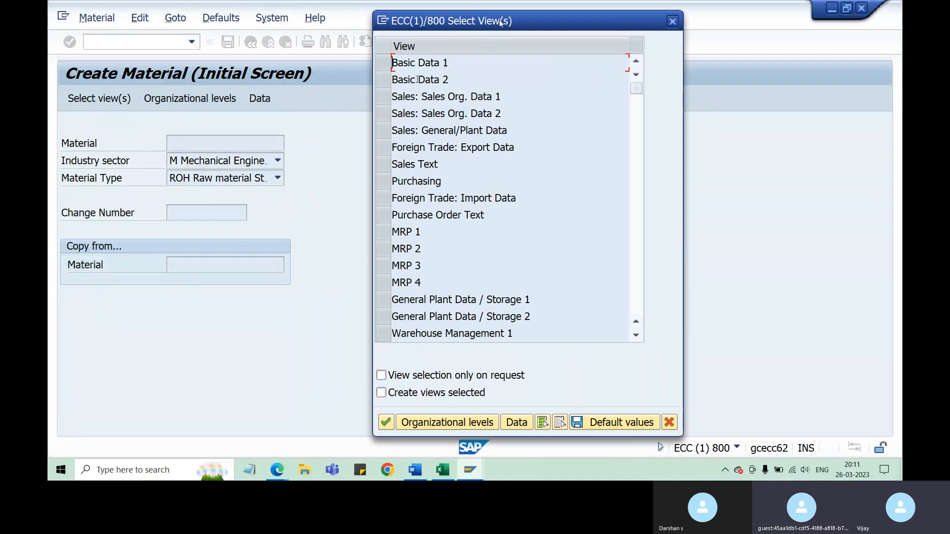
pyautogui.click(384, 63)
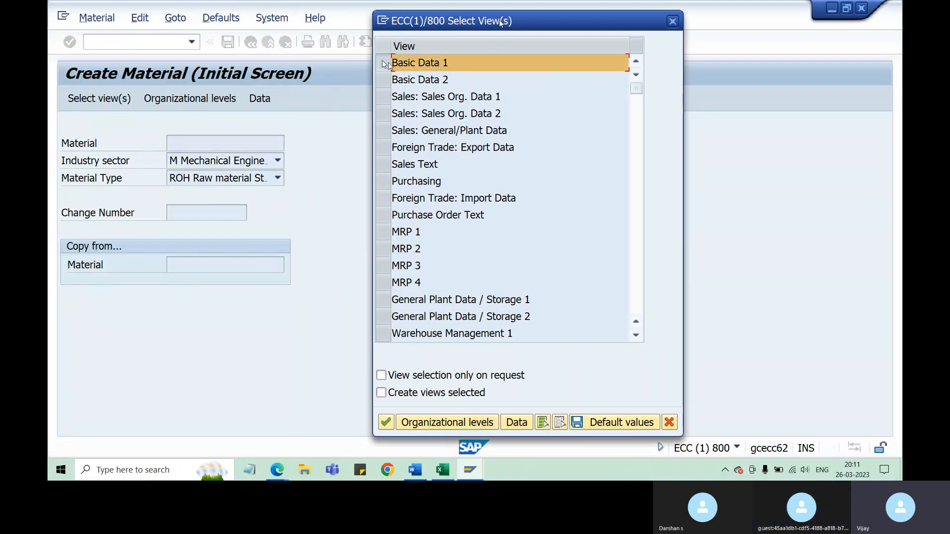
pyautogui.click(384, 182)
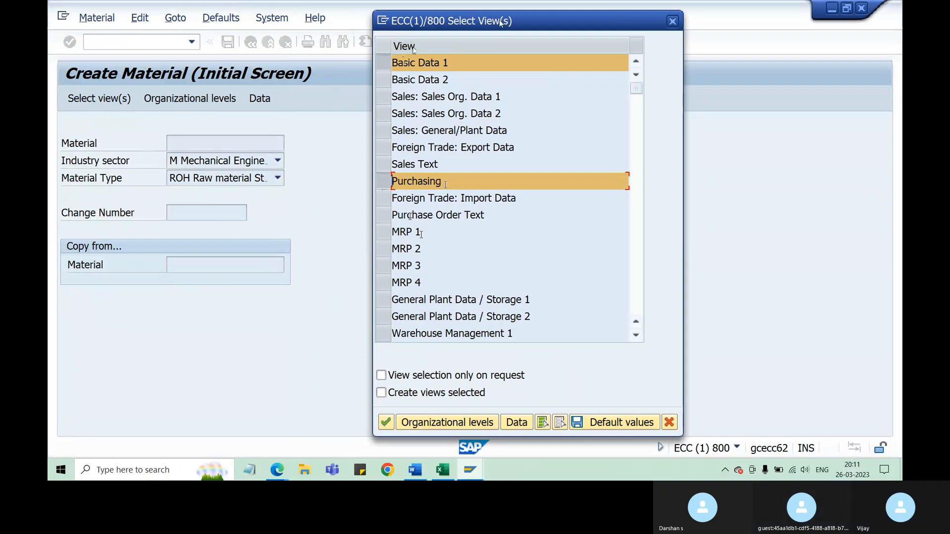
pyautogui.click(384, 300)
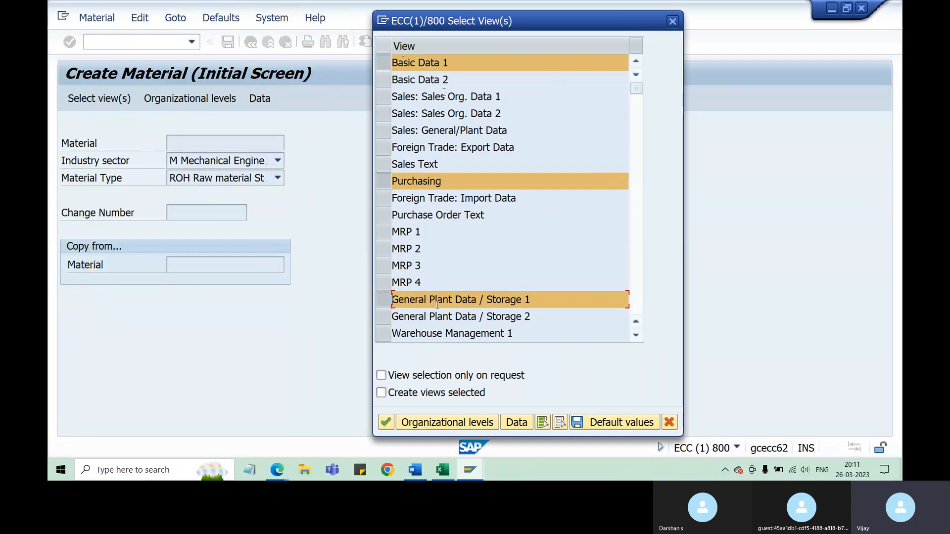
pyautogui.scroll(-1, 527, 302)
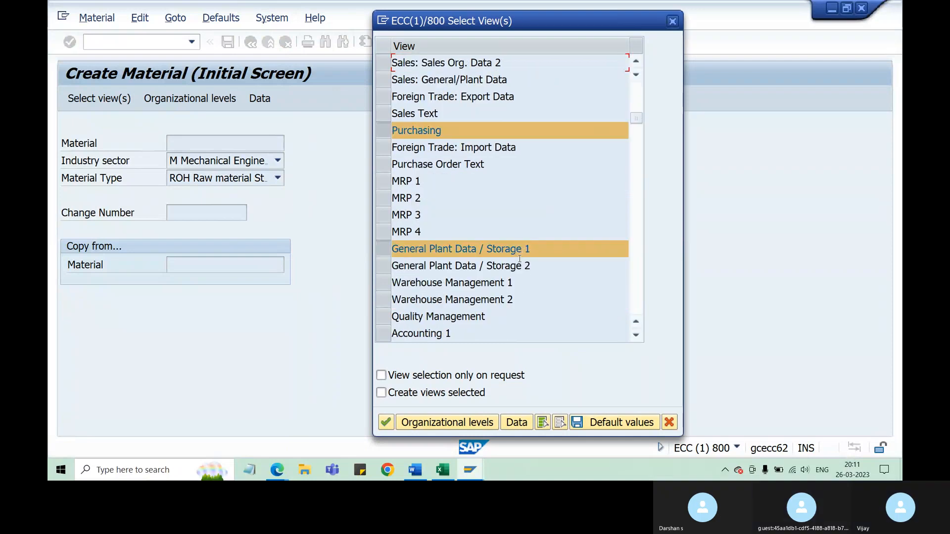
pyautogui.scroll(-1, 520, 255)
pyautogui.click(386, 286)
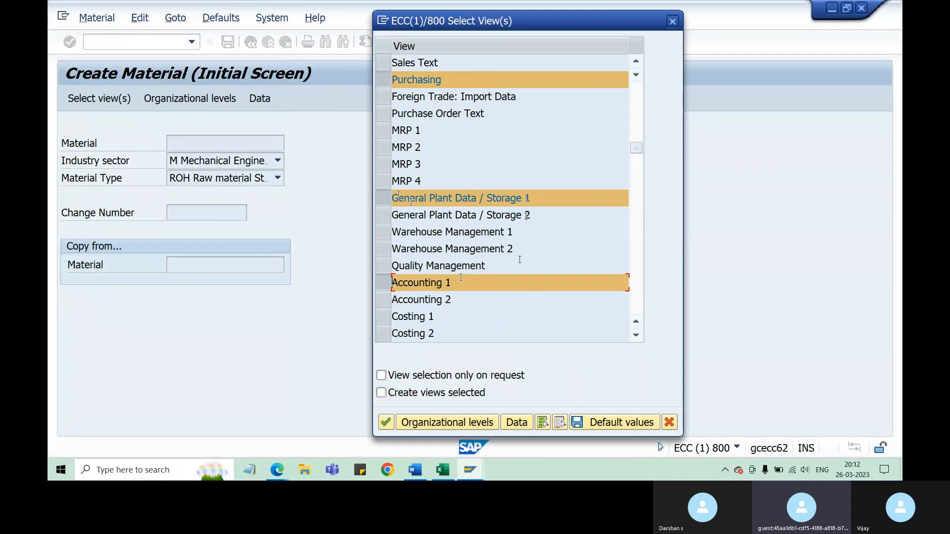
# Step: Recheck the selected views through the whole list, confirm them and shift the Organizational Levels dialog clear of the material fields
pyautogui.scroll(1, 459, 292)
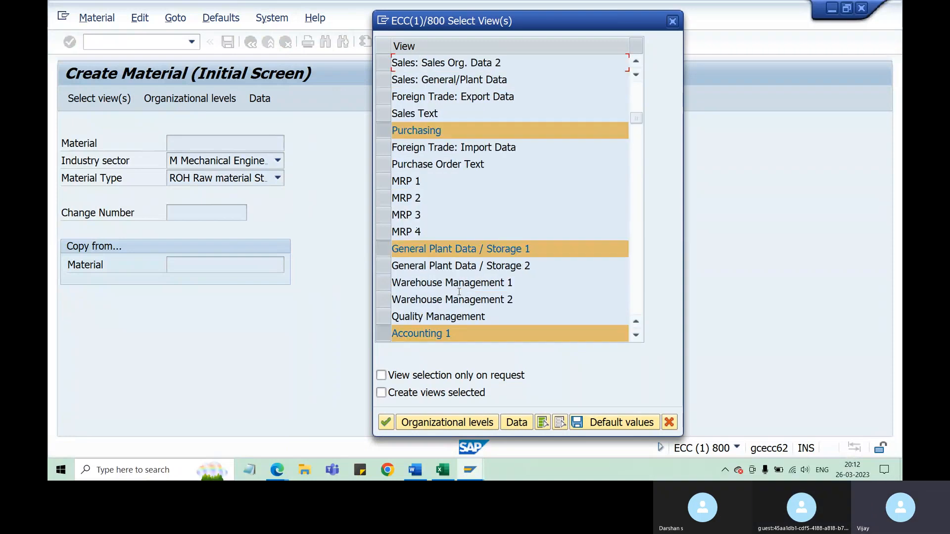
pyautogui.scroll(1, 459, 291)
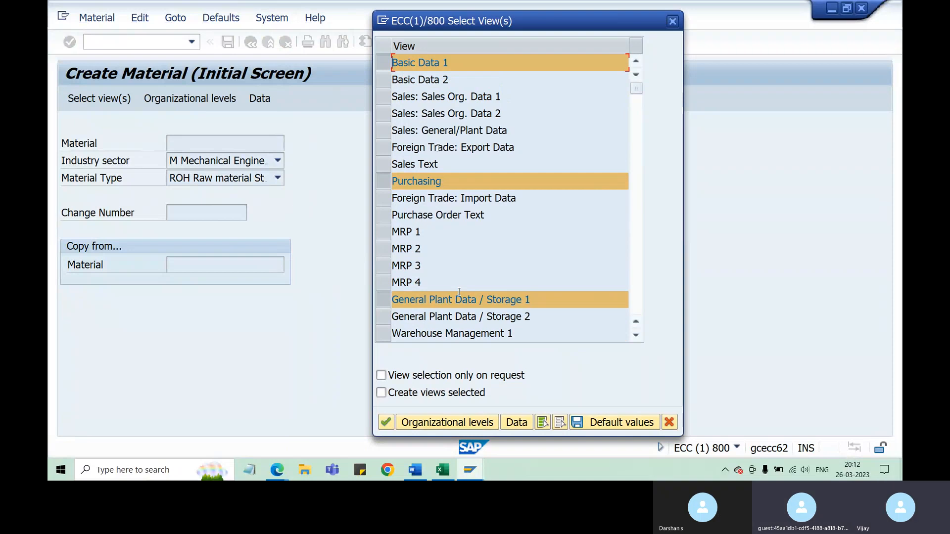
pyautogui.scroll(-3, 451, 284)
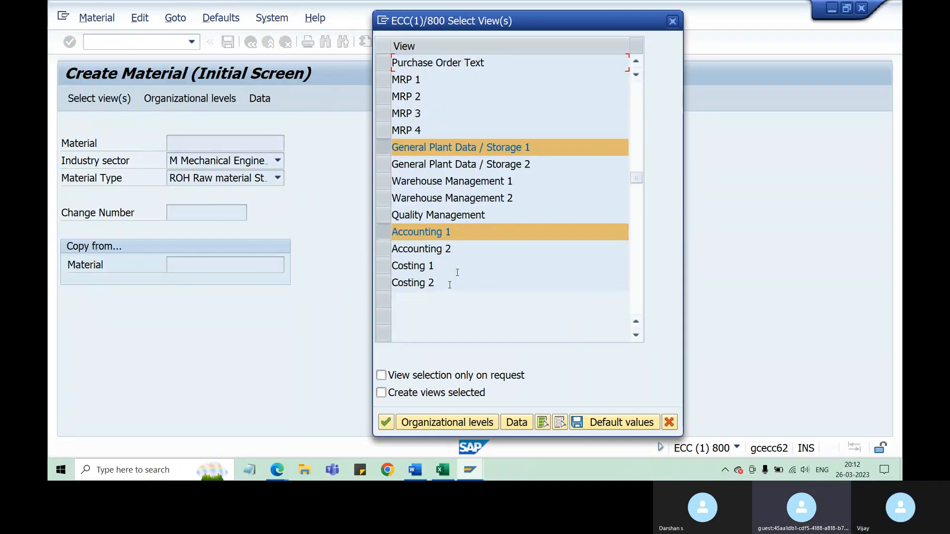
pyautogui.scroll(1, 457, 272)
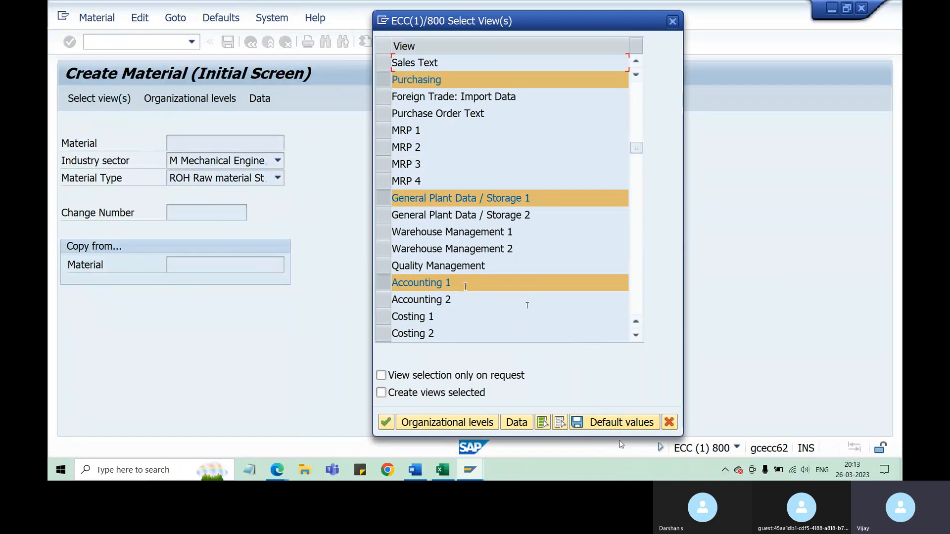
pyautogui.click(386, 422)
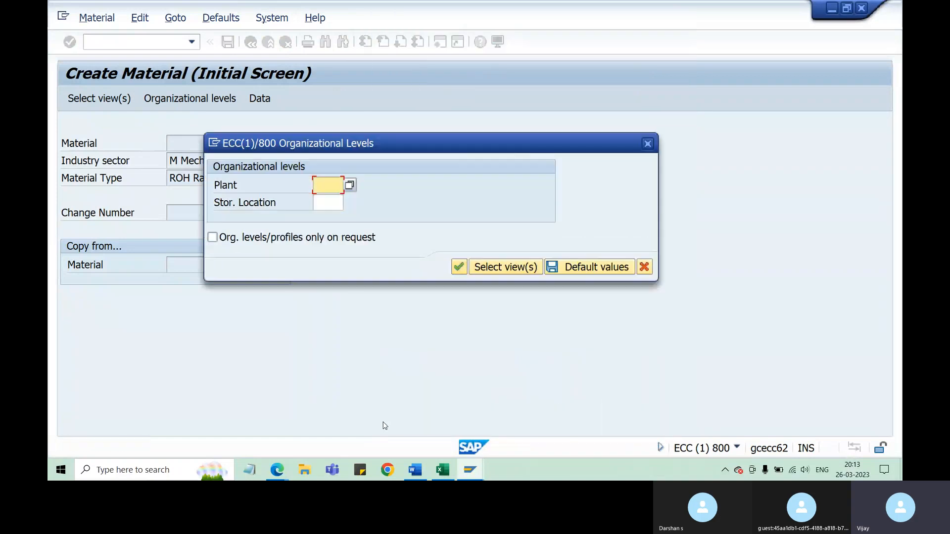
pyautogui.moveTo(349, 147); pyautogui.dragTo(440, 148)
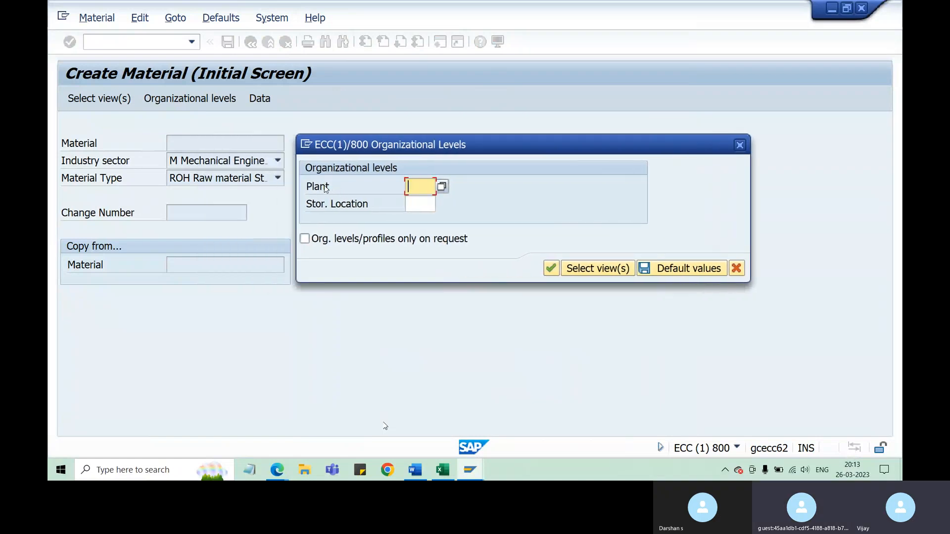
# Step: Switch to the Excel notes and highlight the Plant -ZA31 entry in cell E22 with a gold fill
pyautogui.click(441, 471)
pyautogui.scroll(2, 467, 195)
pyautogui.scroll(2, 467, 195)
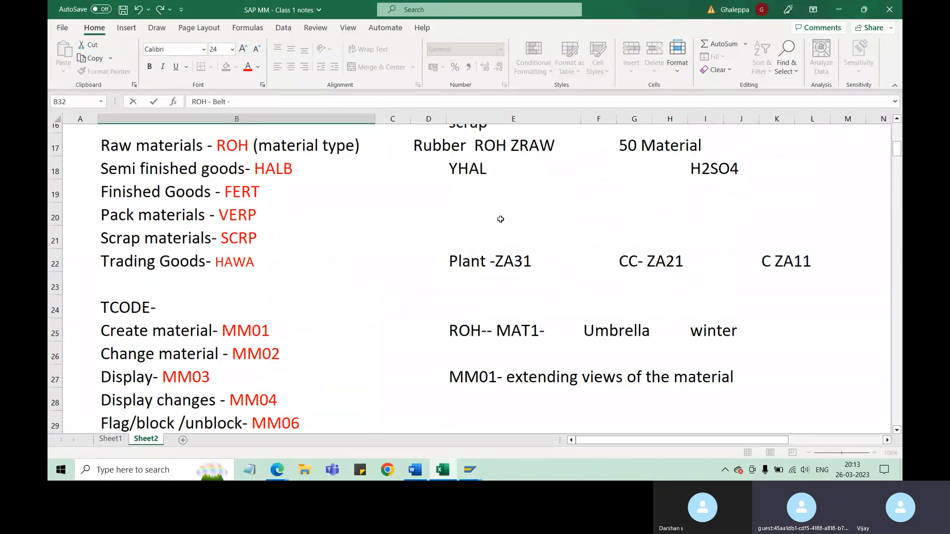
pyautogui.click(467, 253)
pyautogui.click(226, 67)
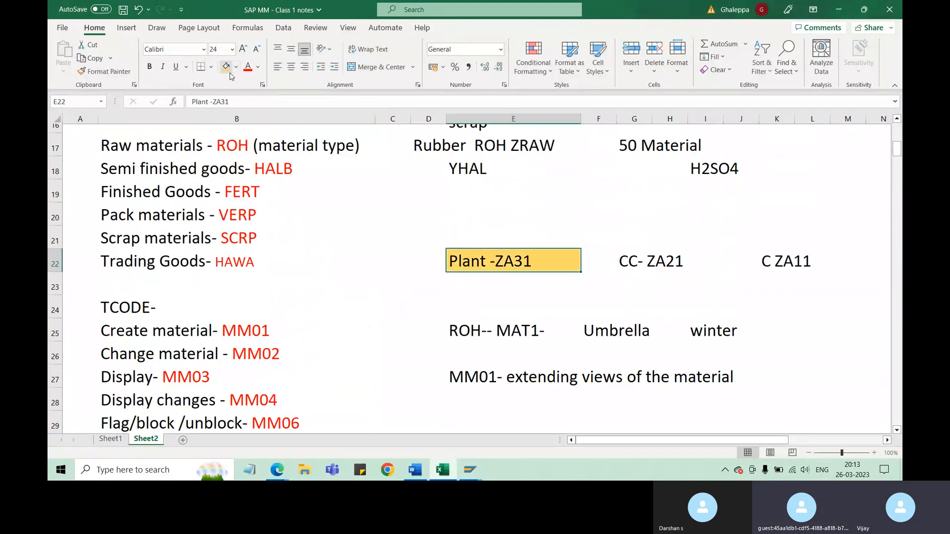
# Step: Return to SAP's Organizational Levels dialog and enter plant ZA31 and storage location ZA41
pyautogui.moveTo(473, 470)
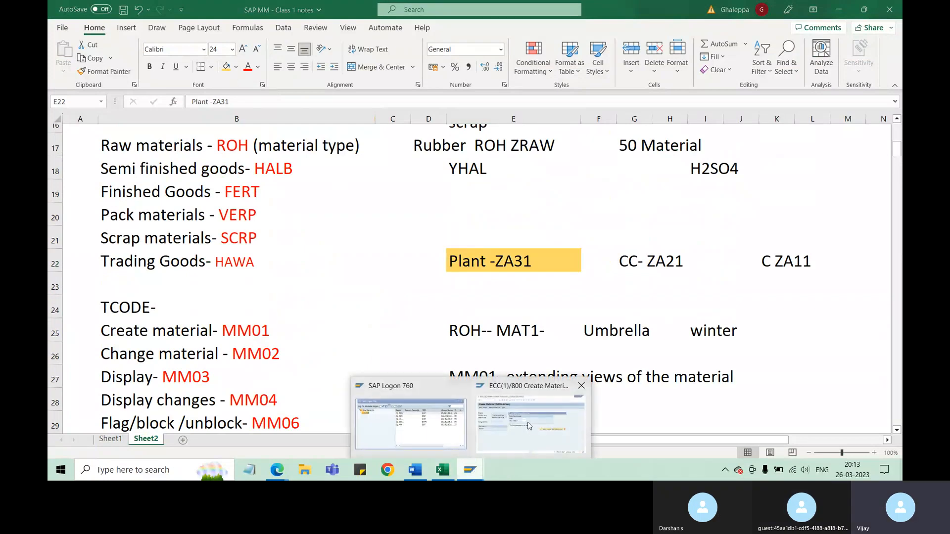
pyautogui.click(528, 423)
pyautogui.write('ZA')
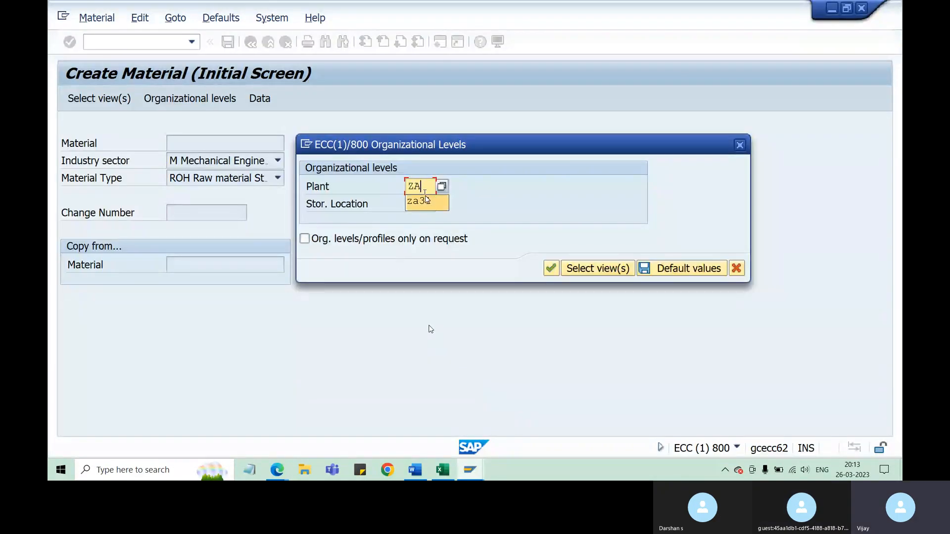
pyautogui.write('31')
pyautogui.click(429, 201)
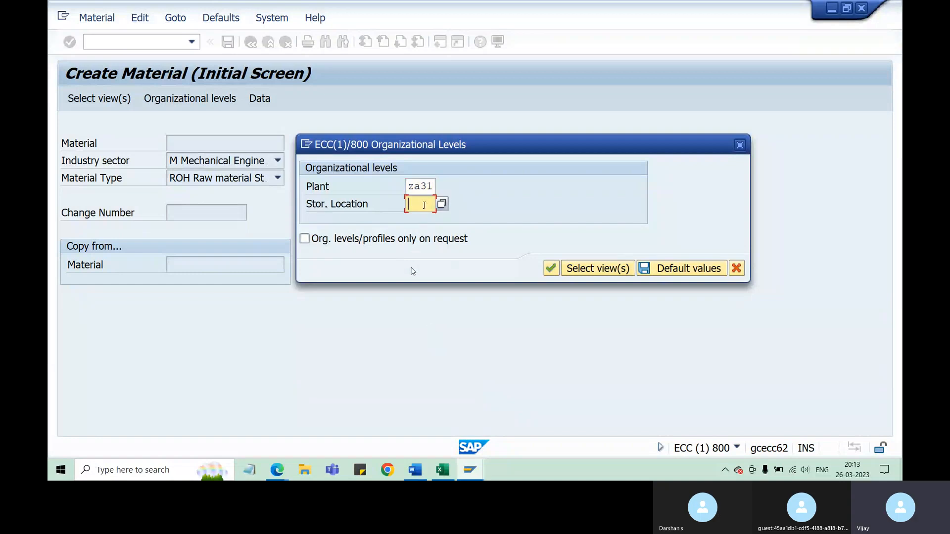
pyautogui.write('Za41')
# Step: Save the plant and storage location as default values, then confirm the organizational levels to reach the material's Basic data 1 view
pyautogui.click(428, 186)
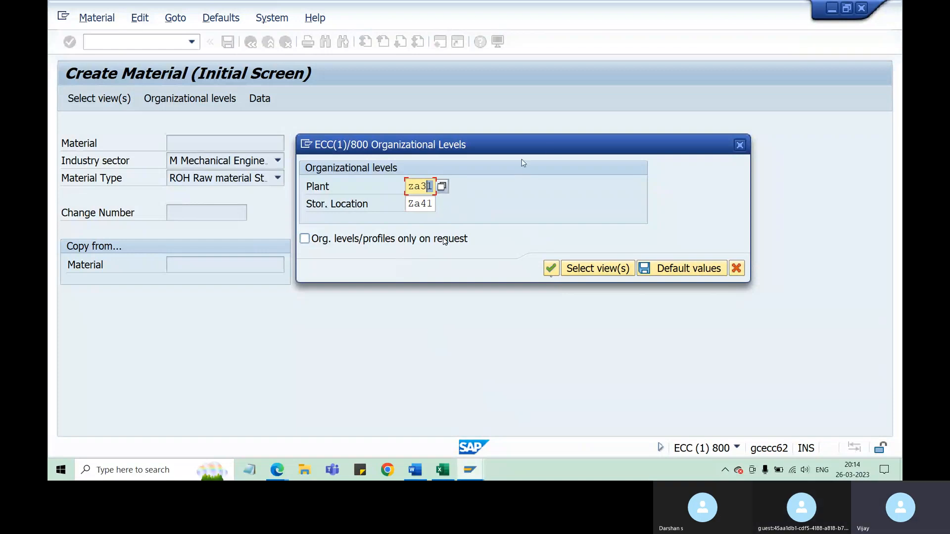
pyautogui.moveTo(553, 148); pyautogui.dragTo(528, 120)
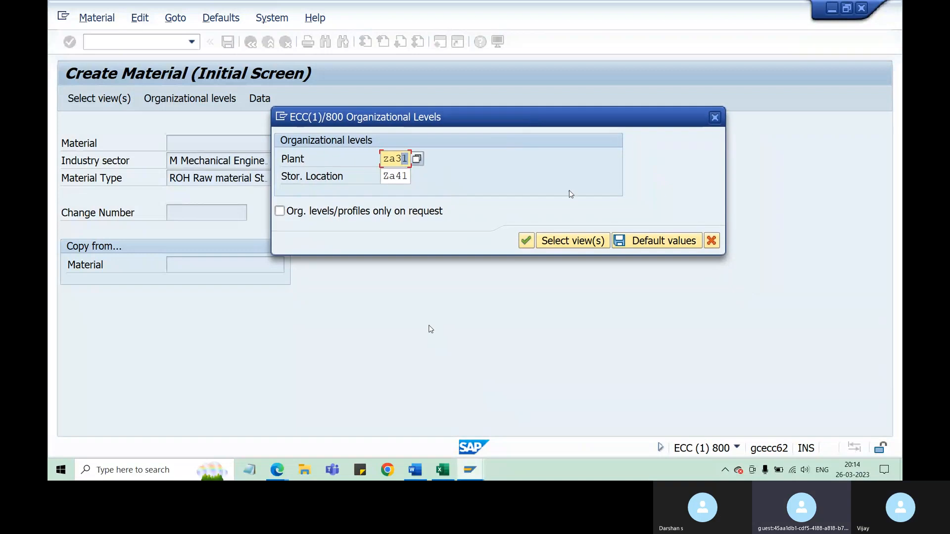
pyautogui.click(489, 160)
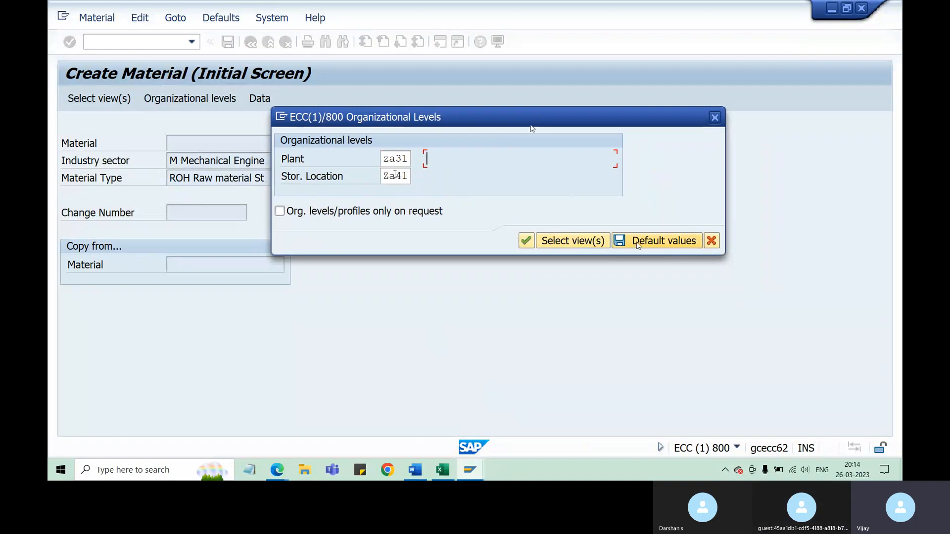
pyautogui.click(662, 242)
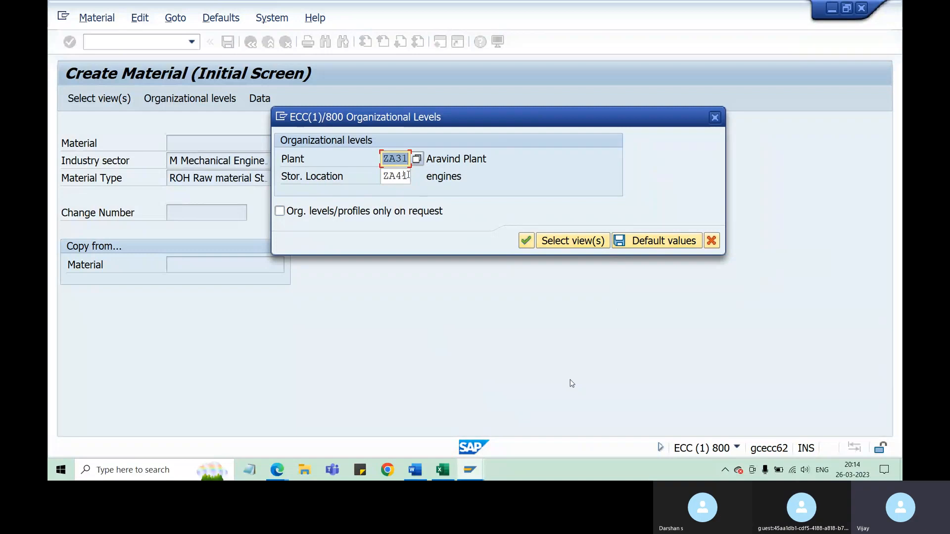
pyautogui.moveTo(407, 175); pyautogui.dragTo(389, 176)
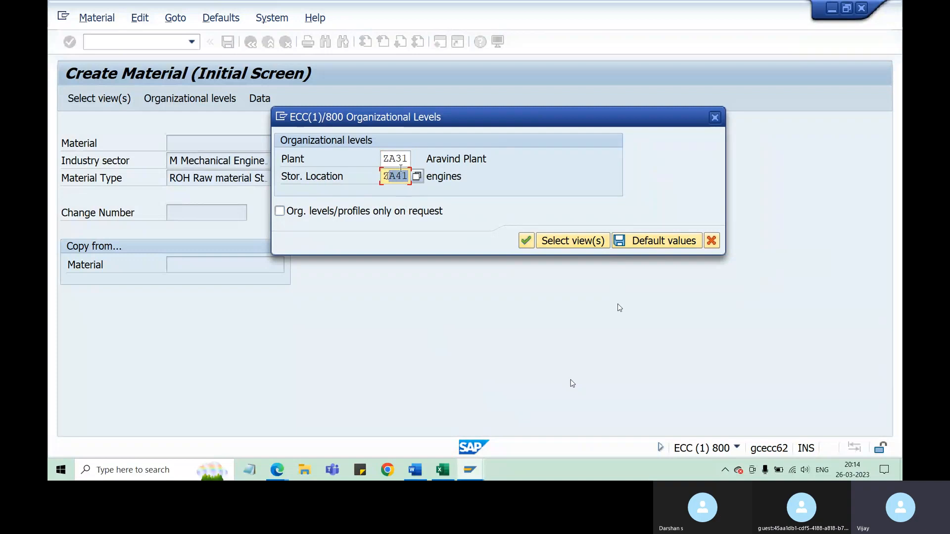
pyautogui.click(526, 242)
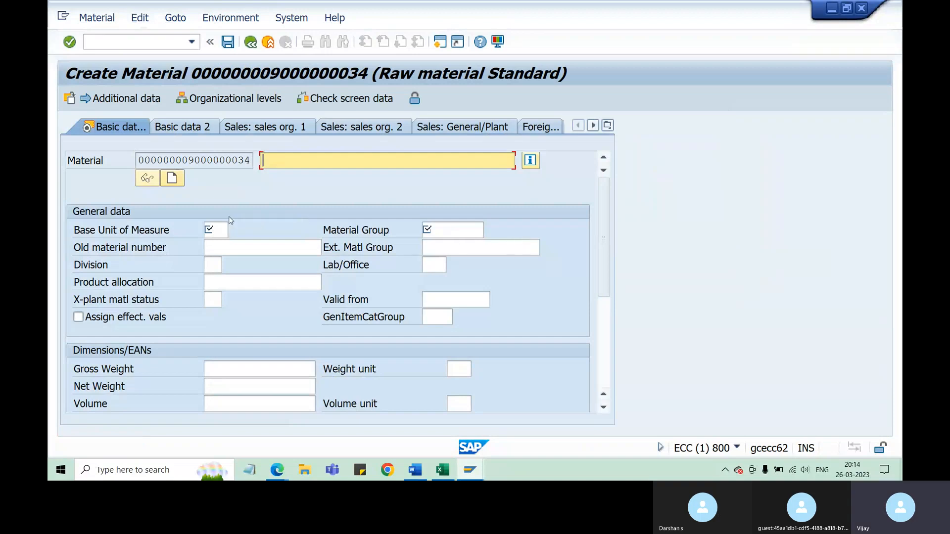
# Step: Copy the new material's number from the Material field, leaving out the leading zeros
pyautogui.moveTo(189, 160); pyautogui.dragTo(248, 161)
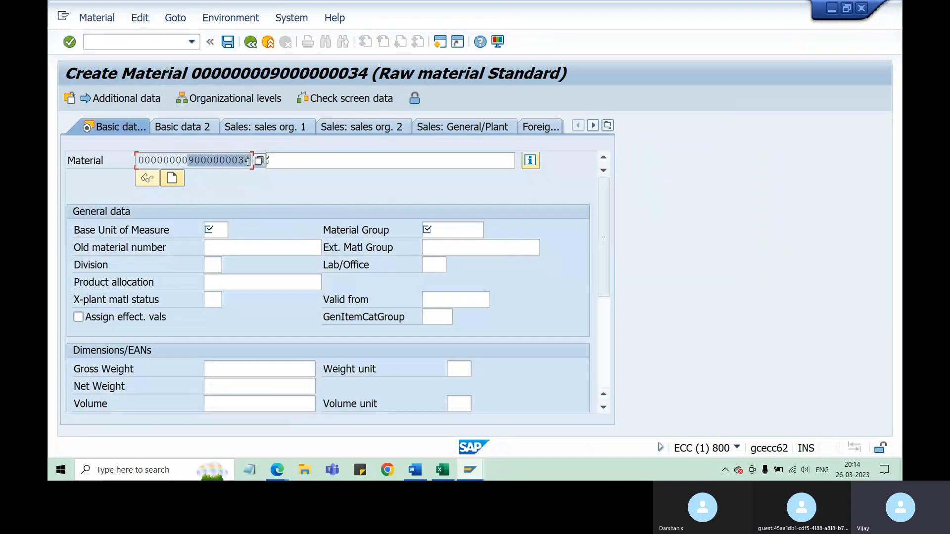
pyautogui.click(247, 306)
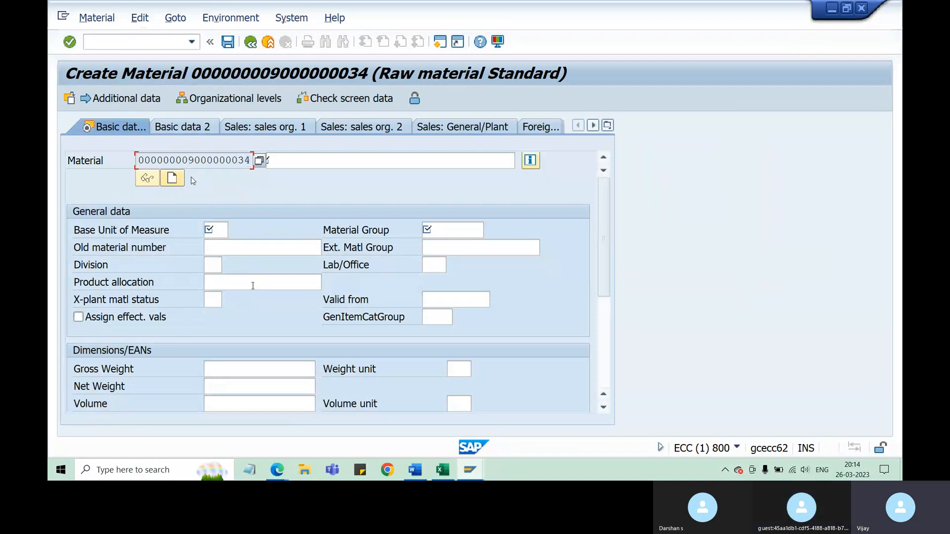
pyautogui.click(190, 160)
pyautogui.hotkey('shift', 'End')
pyautogui.hotkey('ctrl', 'c')
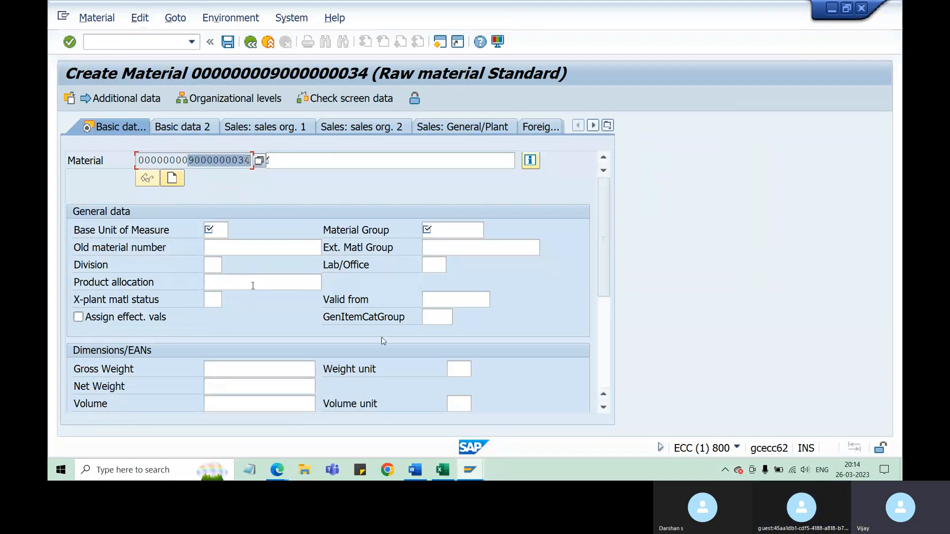
pyautogui.click(446, 469)
pyautogui.scroll(-2, 233, 336)
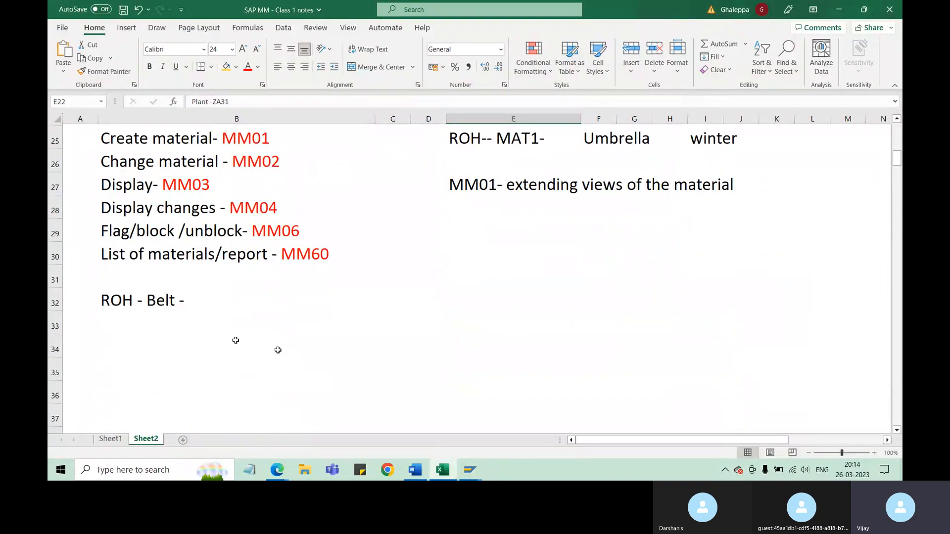
pyautogui.click(200, 302)
pyautogui.doubleClick(202, 302)
pyautogui.hotkey('ctrl', 'v')
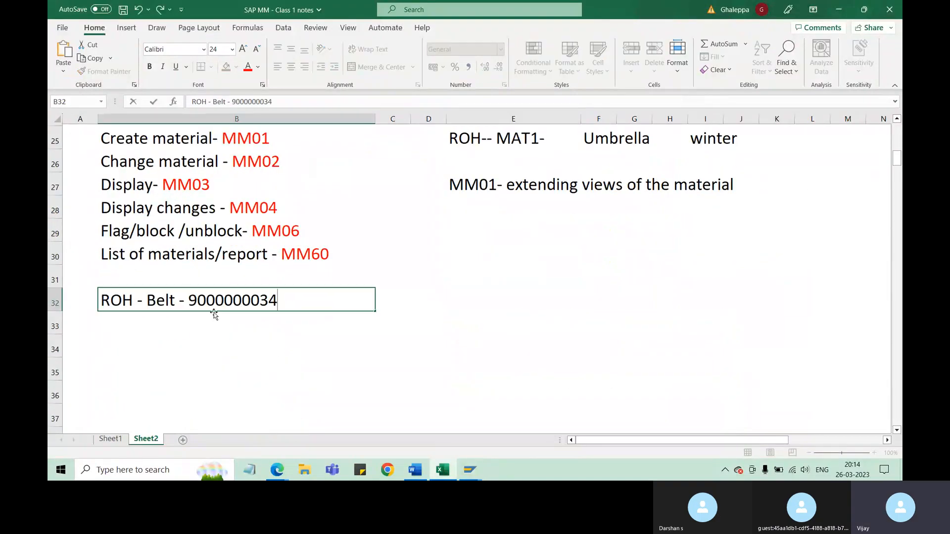
pyautogui.click(265, 363)
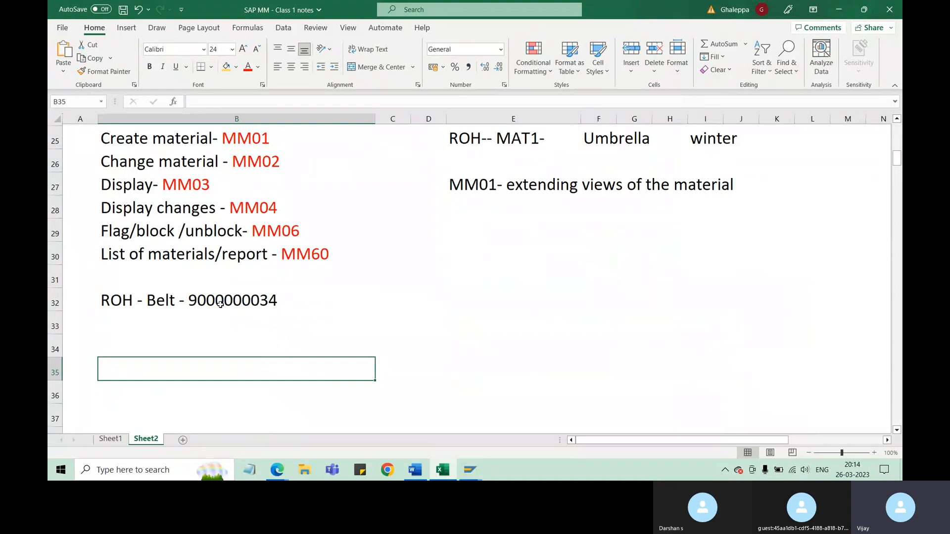
# Step: Open cell B32 for editing and select the material number within its text
pyautogui.click(248, 303)
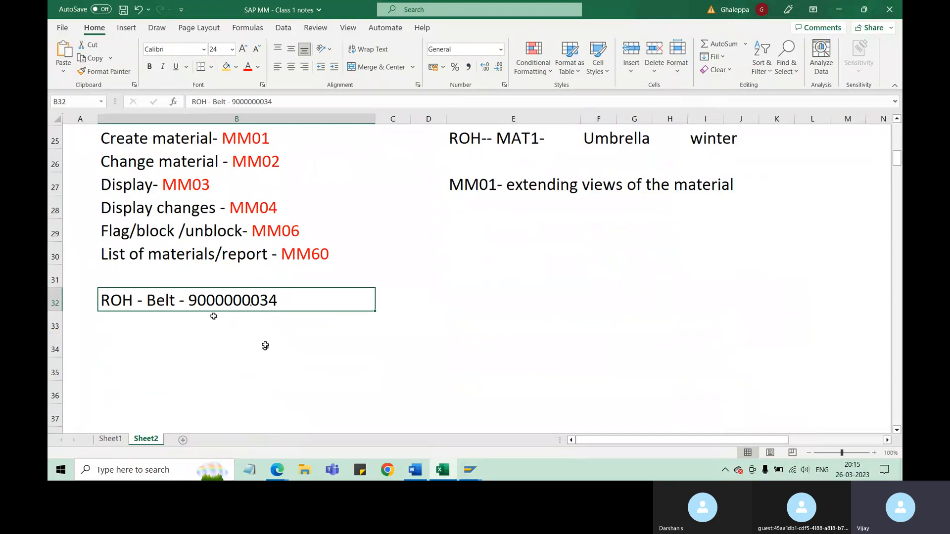
pyautogui.click(227, 338)
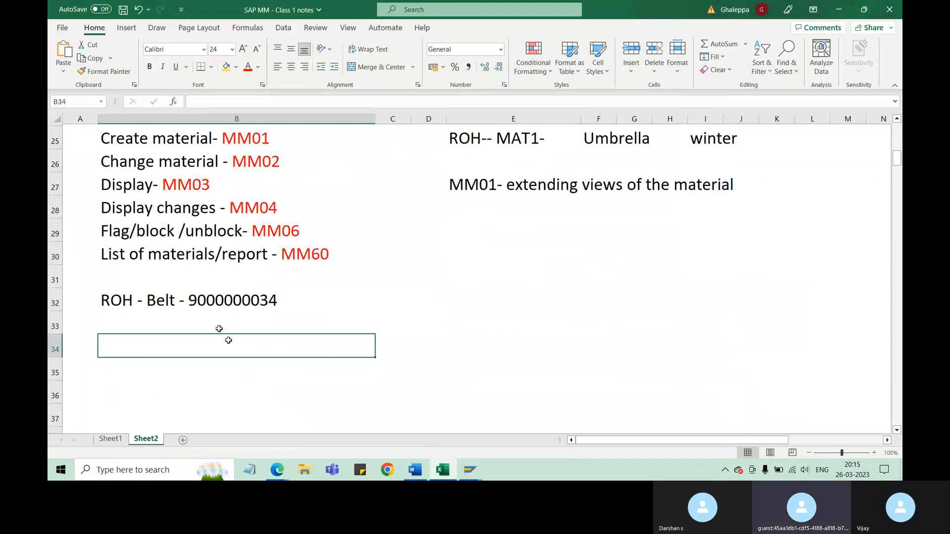
pyautogui.click(193, 303)
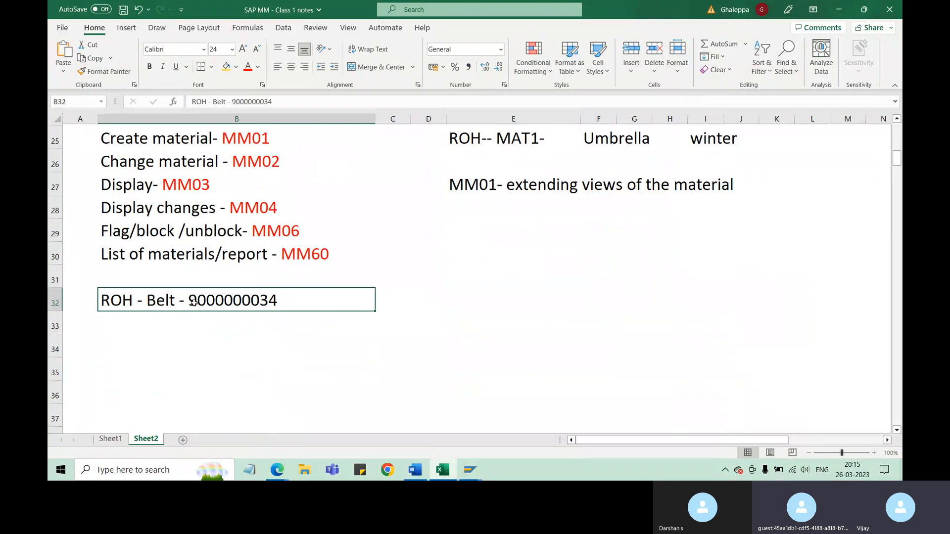
pyautogui.doubleClick(193, 302)
pyautogui.moveTo(189, 303); pyautogui.dragTo(280, 304)
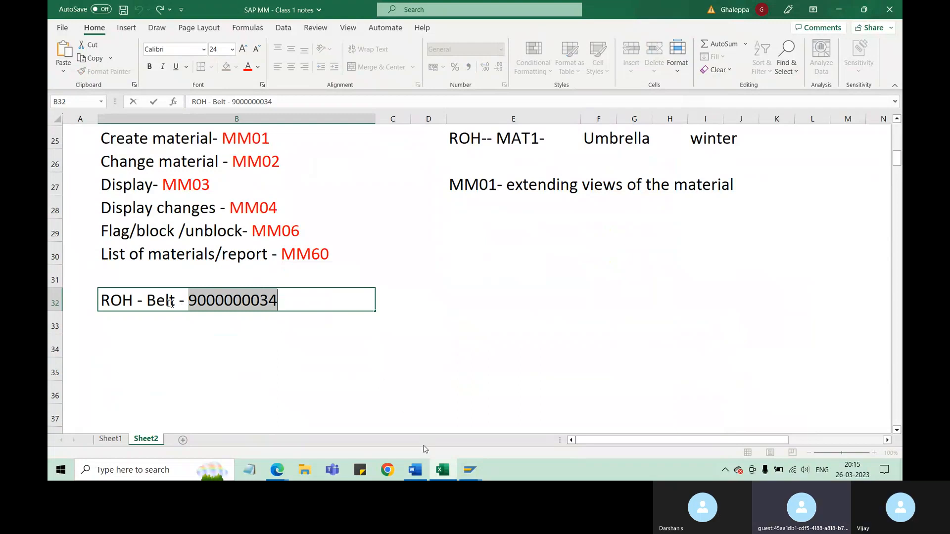
# Step: Switch to the Create Material session in SAP and enter "Belt- Raw material" as the material description
pyautogui.click(470, 470)
pyautogui.click(534, 416)
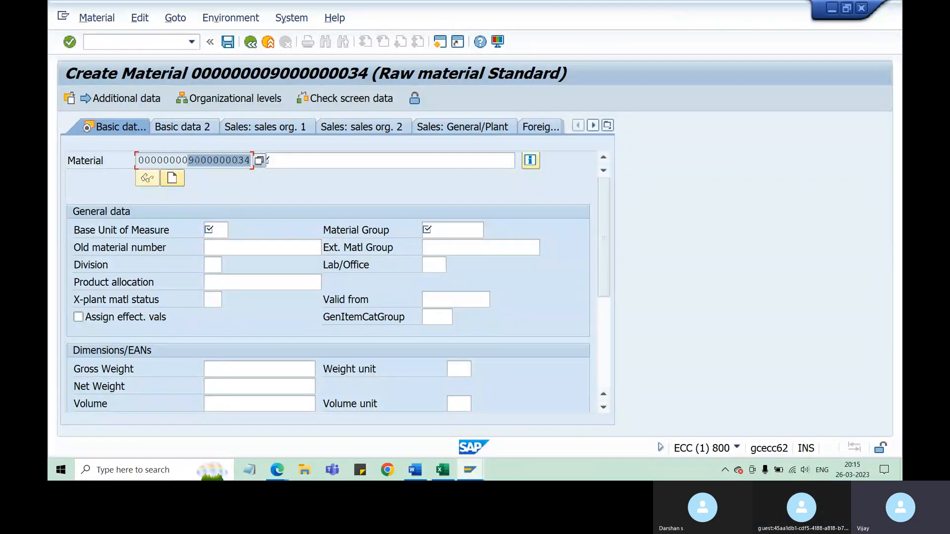
pyautogui.click(288, 159)
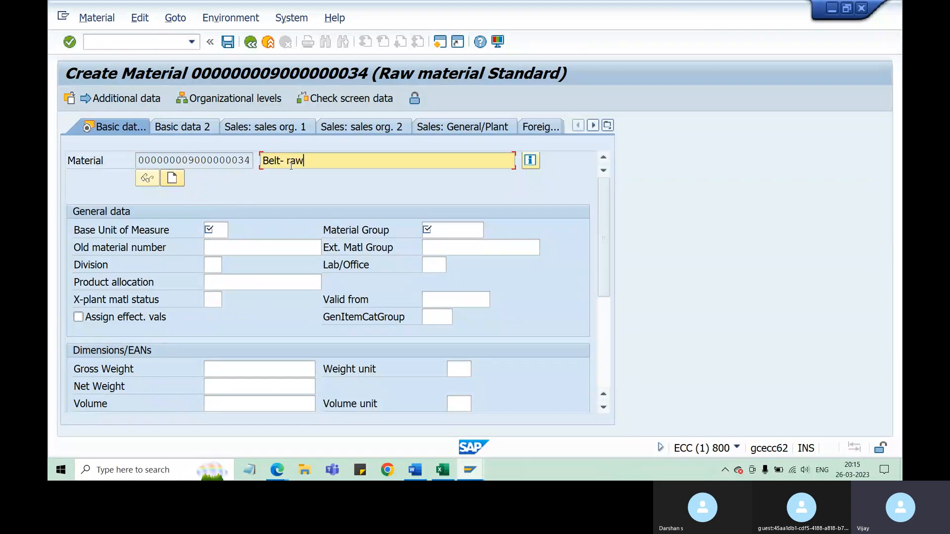
pyautogui.write('Belt- R')
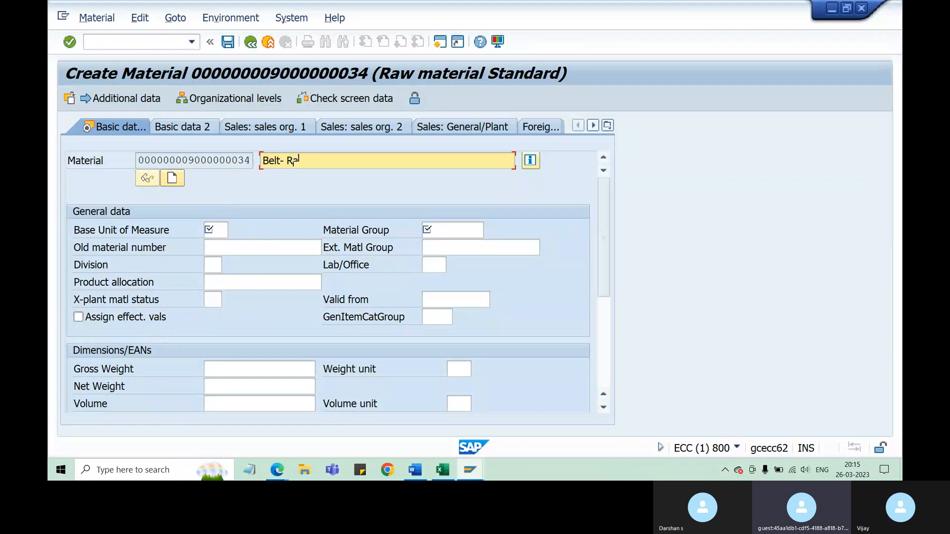
pyautogui.write('aw material')
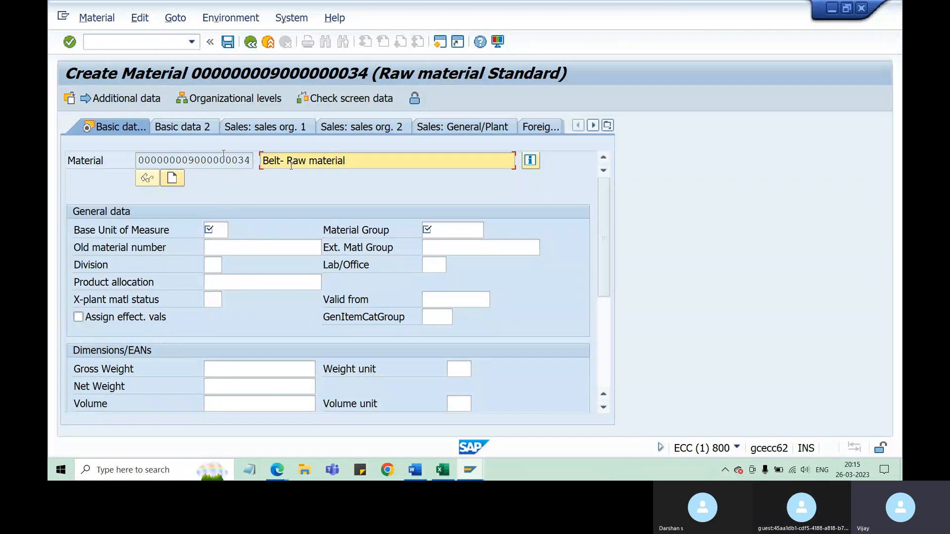
pyautogui.moveTo(182, 160); pyautogui.dragTo(246, 160)
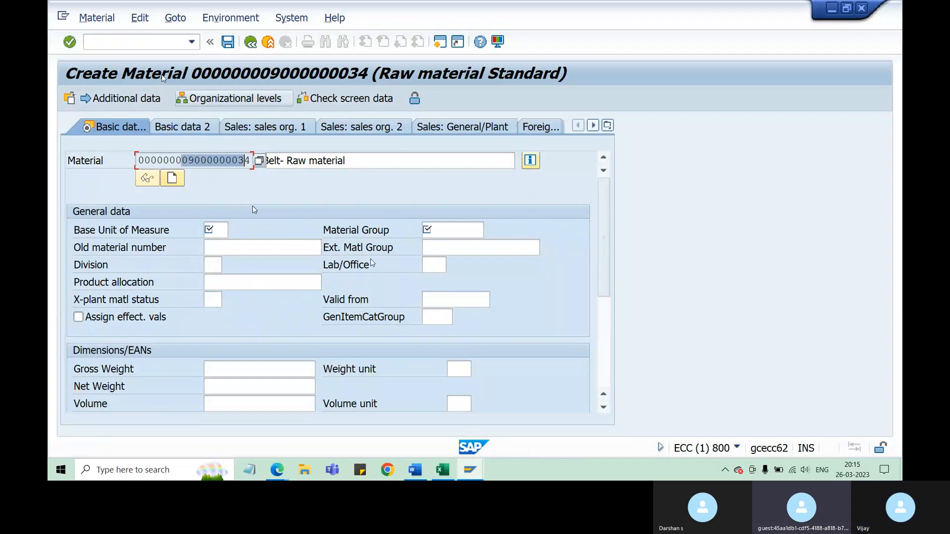
# Step: Open SPRO in a new session with /ospro, display the SAP Reference IMG, and look through its top-level structure
pyautogui.click(180, 49)
pyautogui.write('/os')
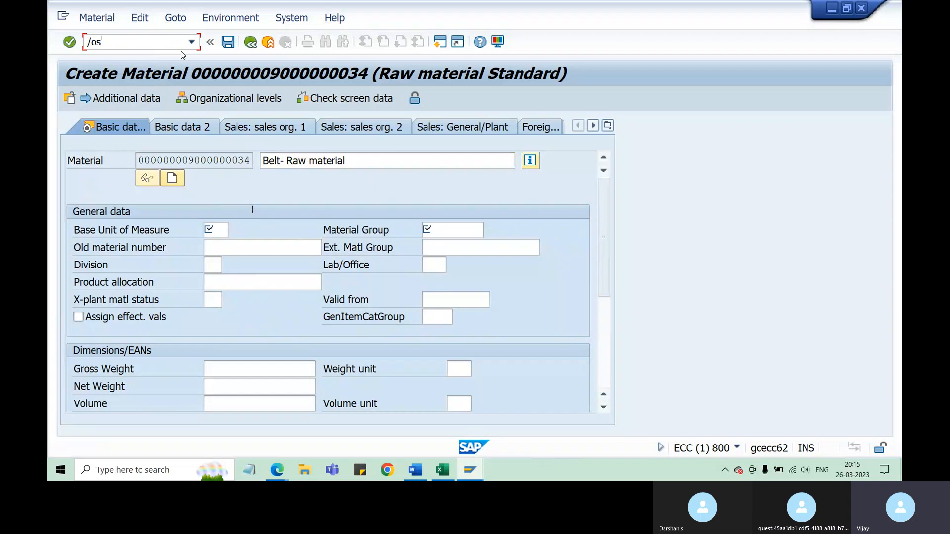
pyautogui.write('pro')
pyautogui.press('Return')
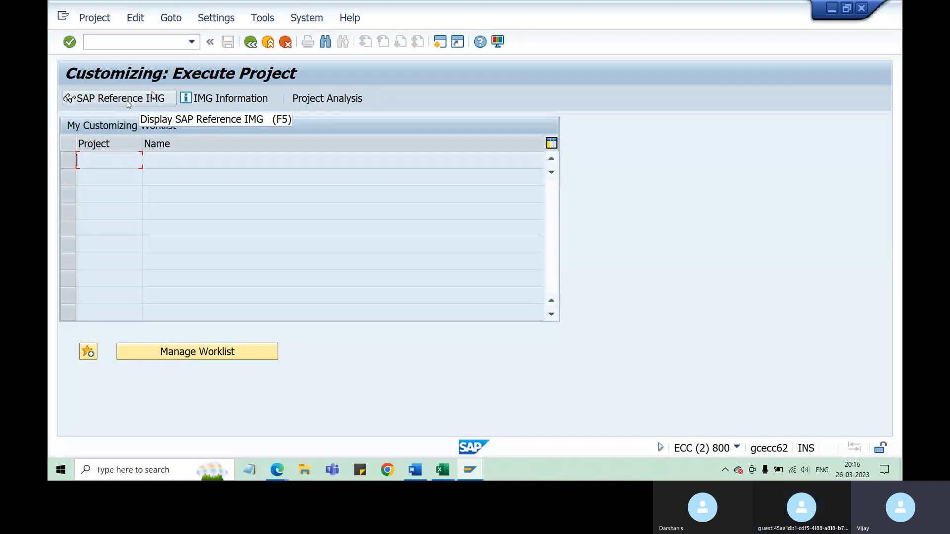
pyautogui.click(155, 101)
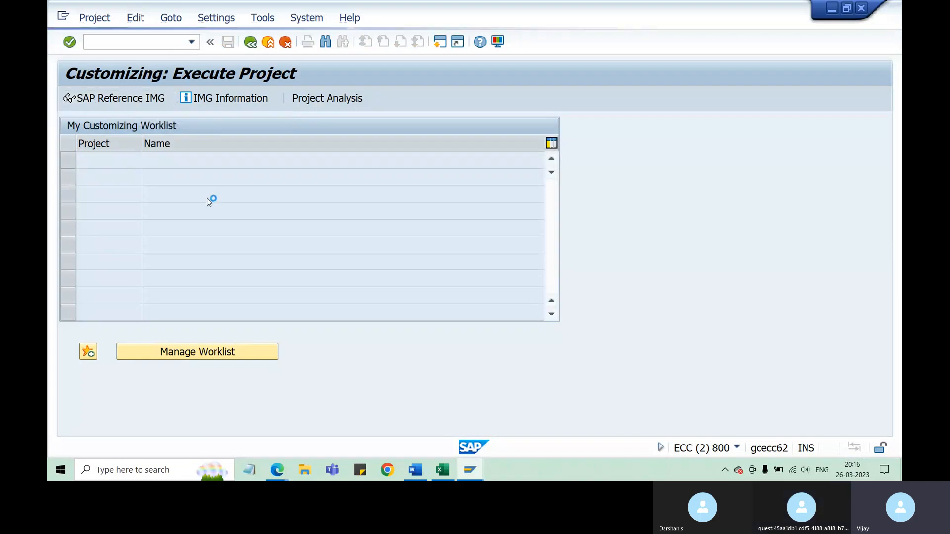
pyautogui.scroll(-4, 175, 219)
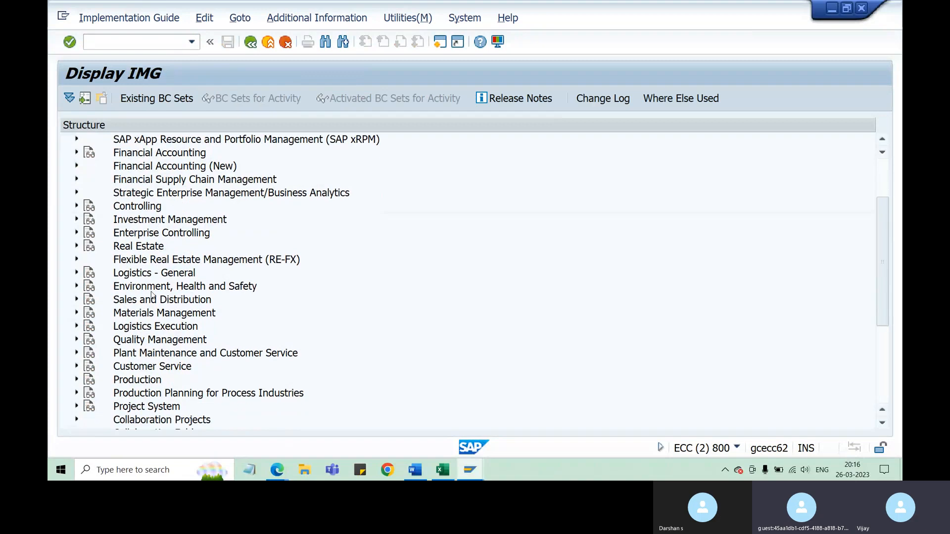
pyautogui.scroll(1, 157, 277)
pyautogui.scroll(4, 157, 277)
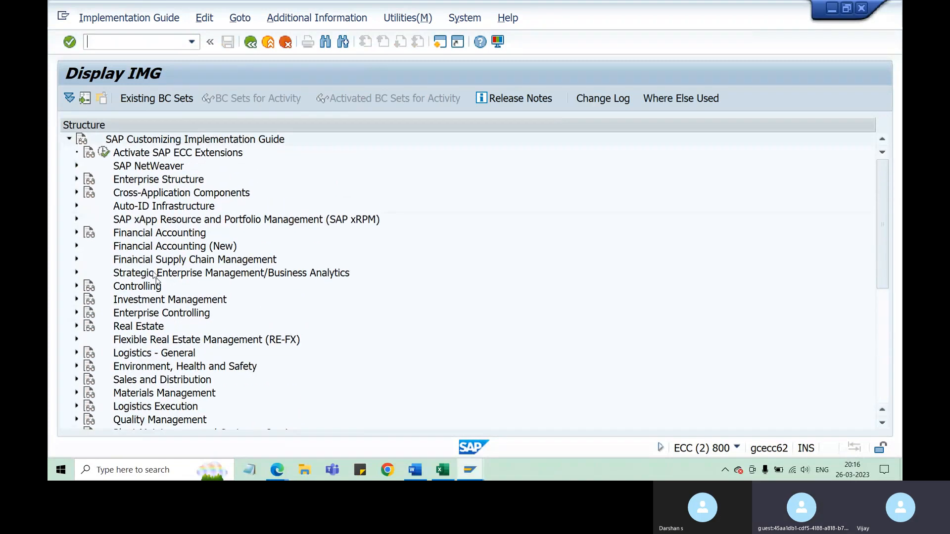
# Step: Switch back to the Create Material session and extend the material description to "Belt- Raw material 1"
pyautogui.click(467, 472)
pyautogui.click(468, 431)
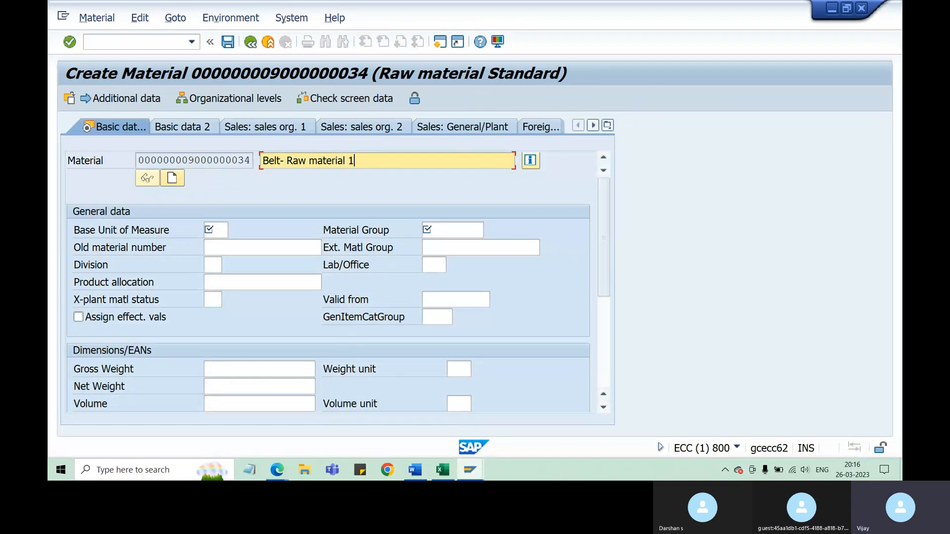
pyautogui.moveTo(187, 160); pyautogui.dragTo(250, 160)
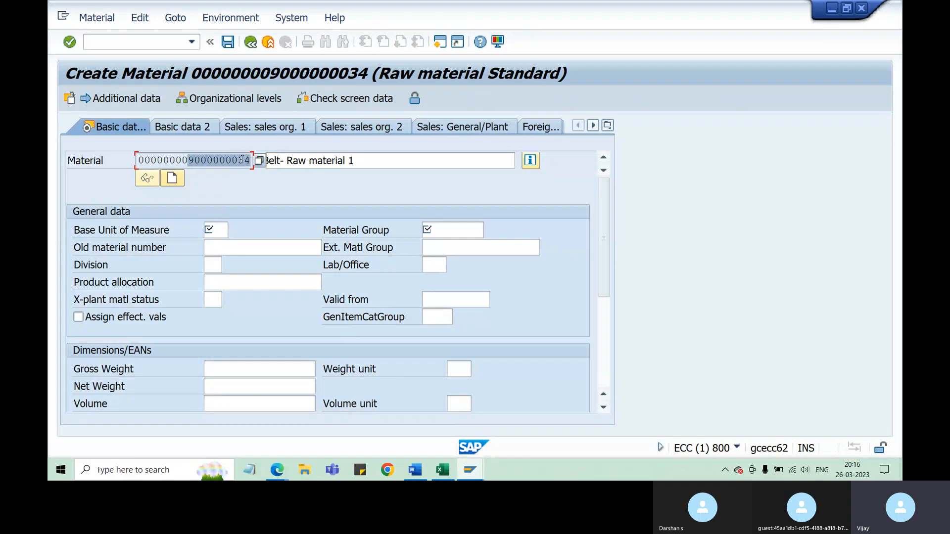
pyautogui.click(277, 161)
pyautogui.moveTo(251, 160); pyautogui.dragTo(245, 160)
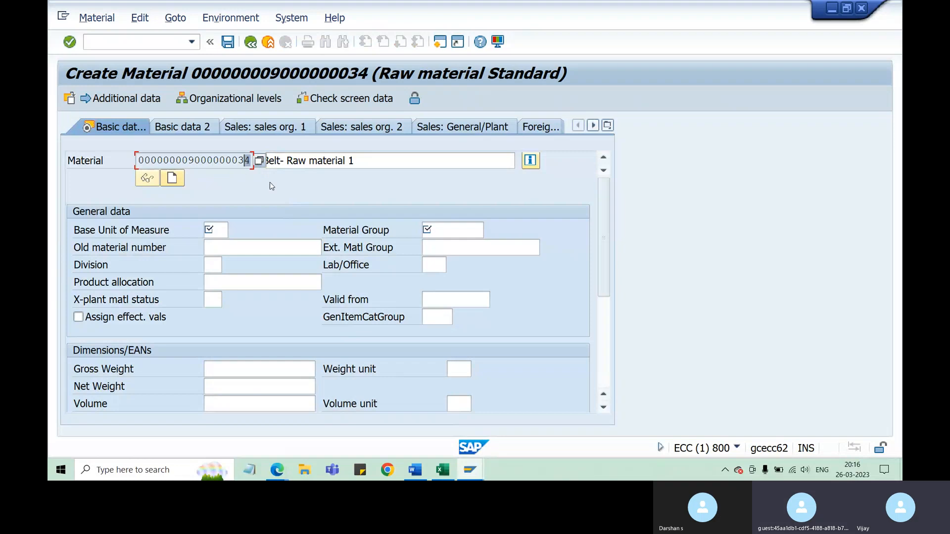
pyautogui.click(366, 160)
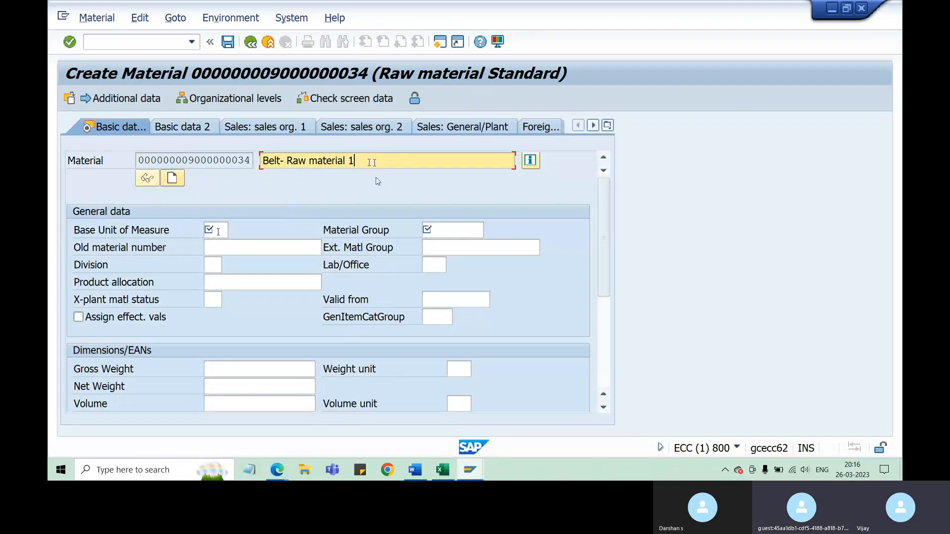
# Step: Examine the possible entries for Base Unit of Measure, then close the list without choosing a unit
pyautogui.click(212, 232)
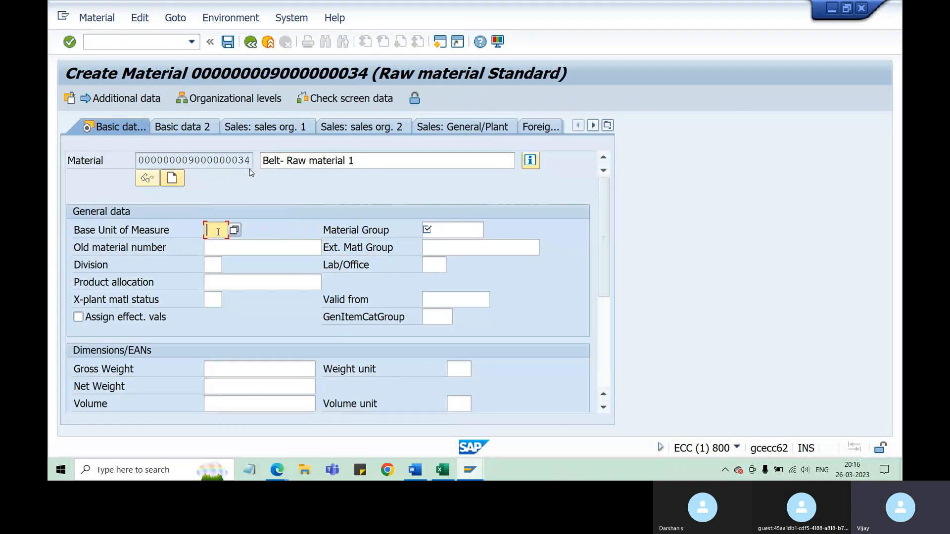
pyautogui.click(235, 231)
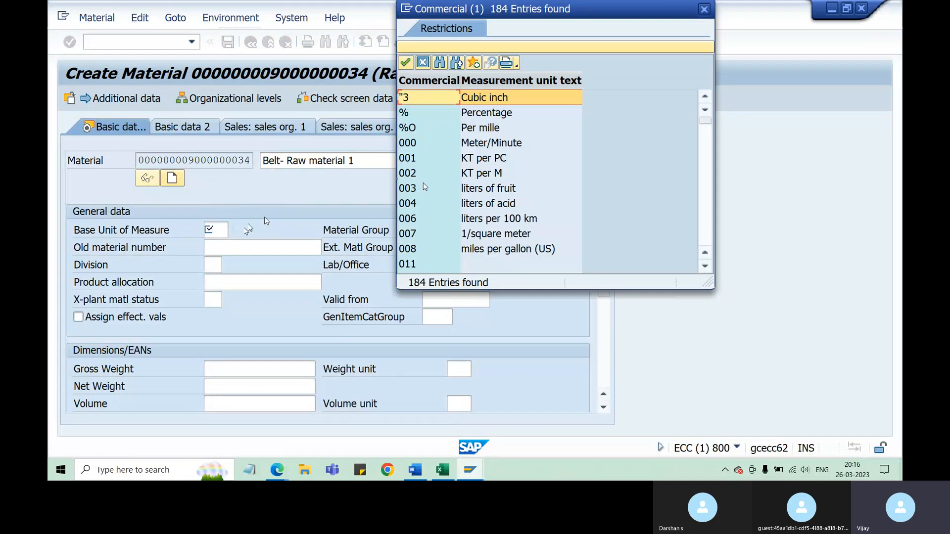
pyautogui.scroll(-10, 425, 186)
pyautogui.scroll(-3, 433, 186)
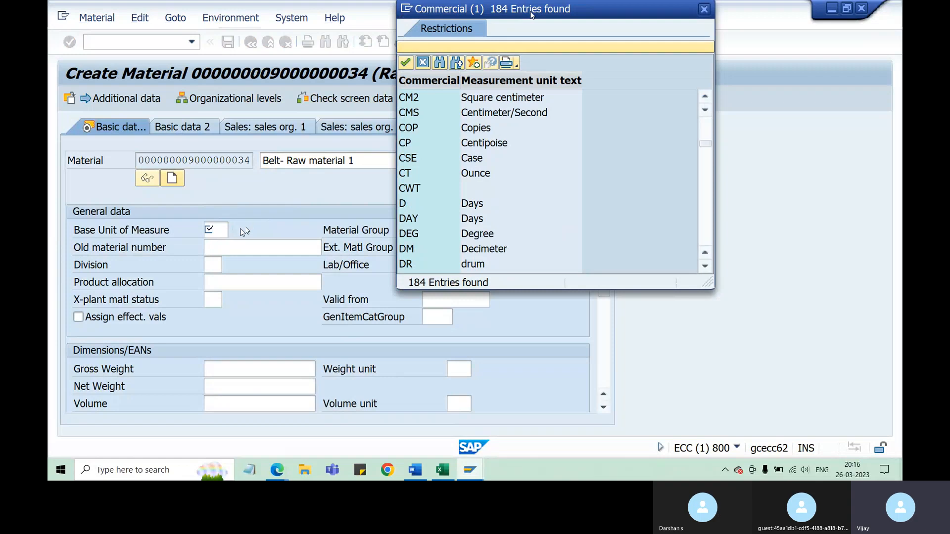
pyautogui.moveTo(532, 13); pyautogui.dragTo(493, 99)
pyautogui.scroll(-15, 450, 271)
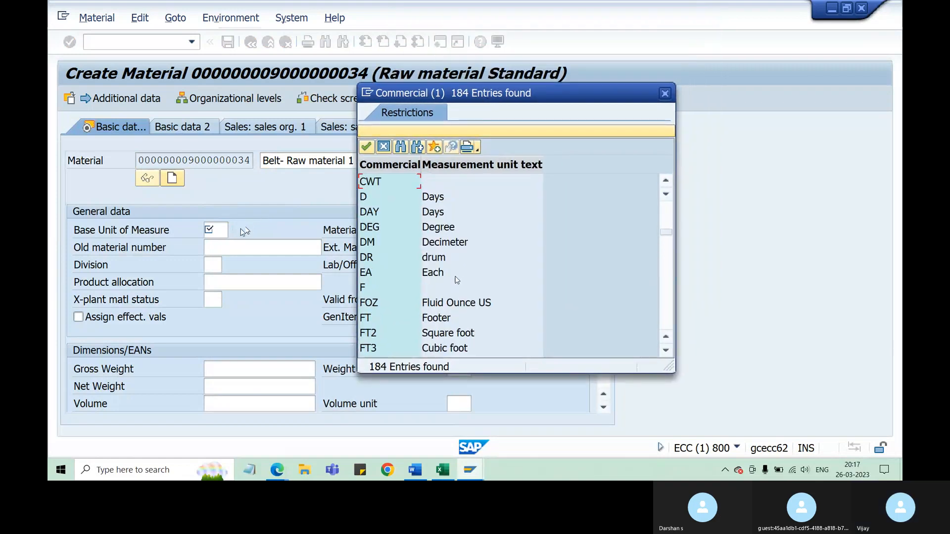
pyautogui.scroll(3, 450, 271)
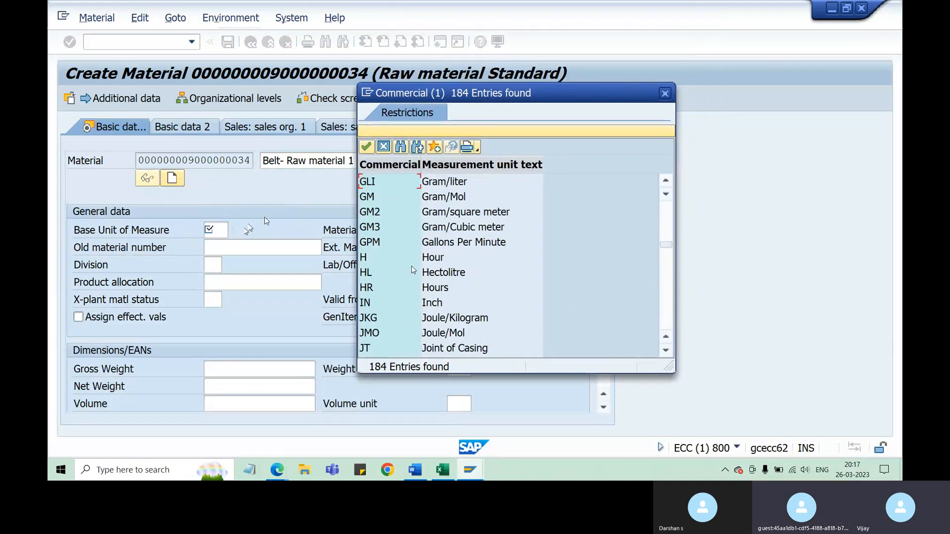
pyautogui.scroll(-10, 449, 269)
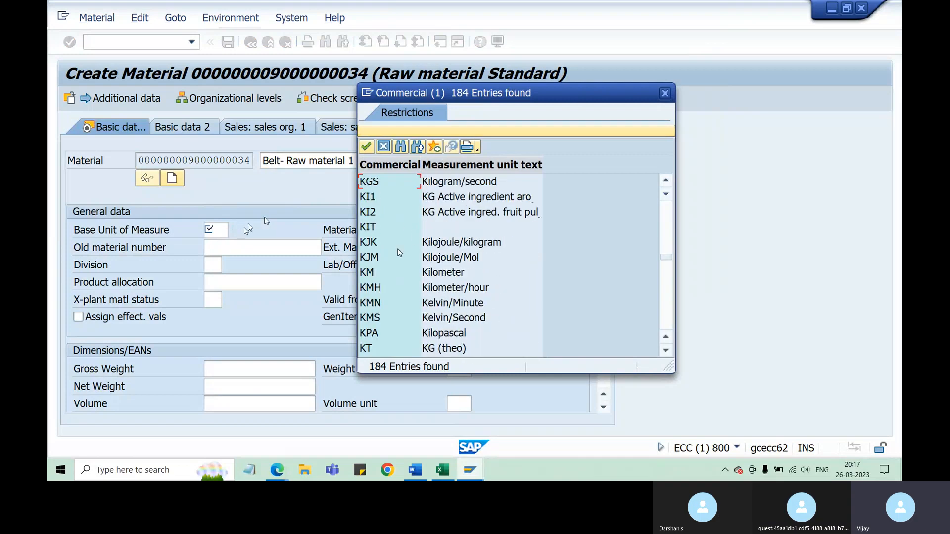
pyautogui.moveTo(530, 98); pyautogui.dragTo(502, 98)
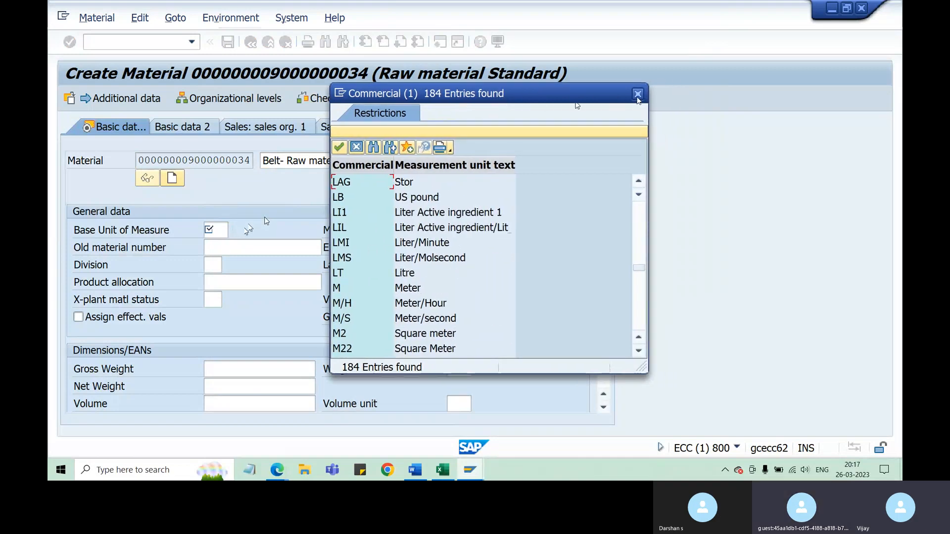
pyautogui.click(636, 94)
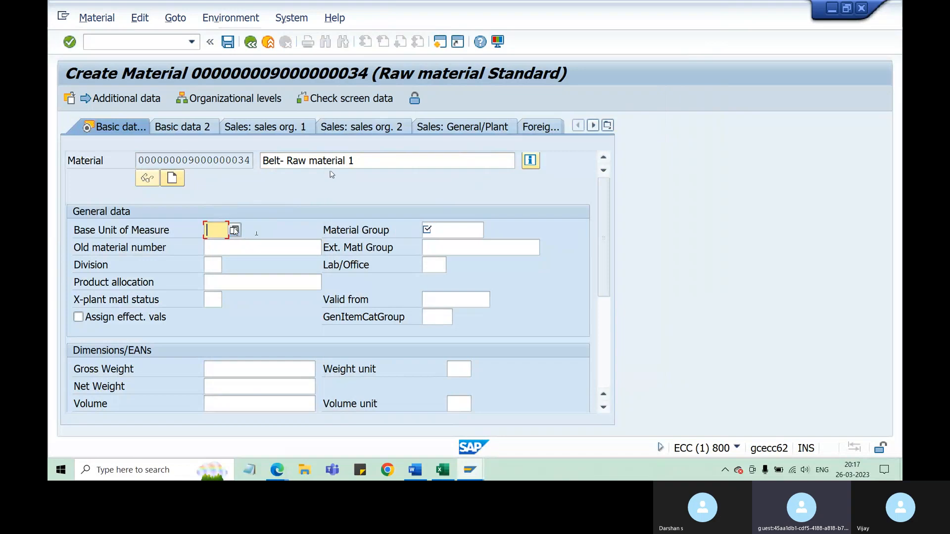
# Step: Reopen the Base Unit of Measure entries and examine the length units, highlighting Centimeter (CM) and Square centimeter (CM2)
pyautogui.click(235, 230)
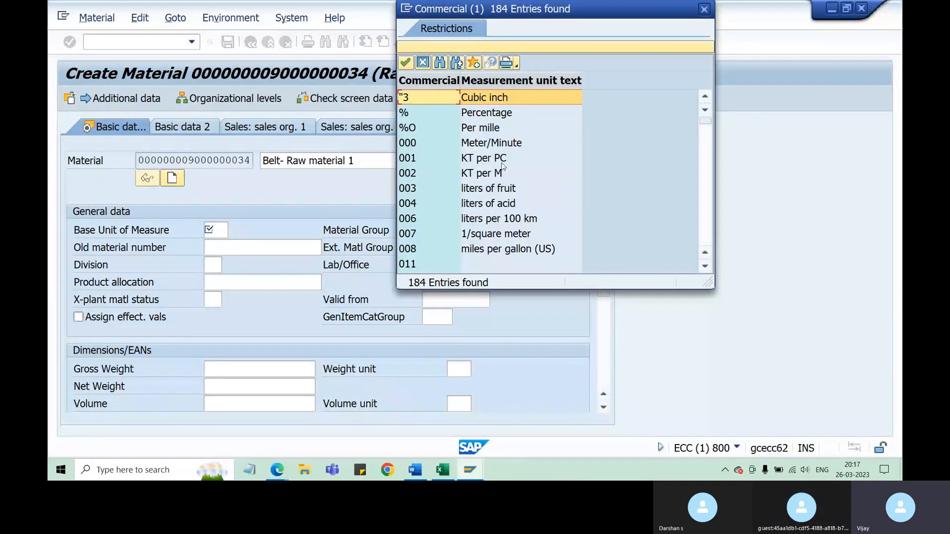
pyautogui.scroll(-4, 503, 167)
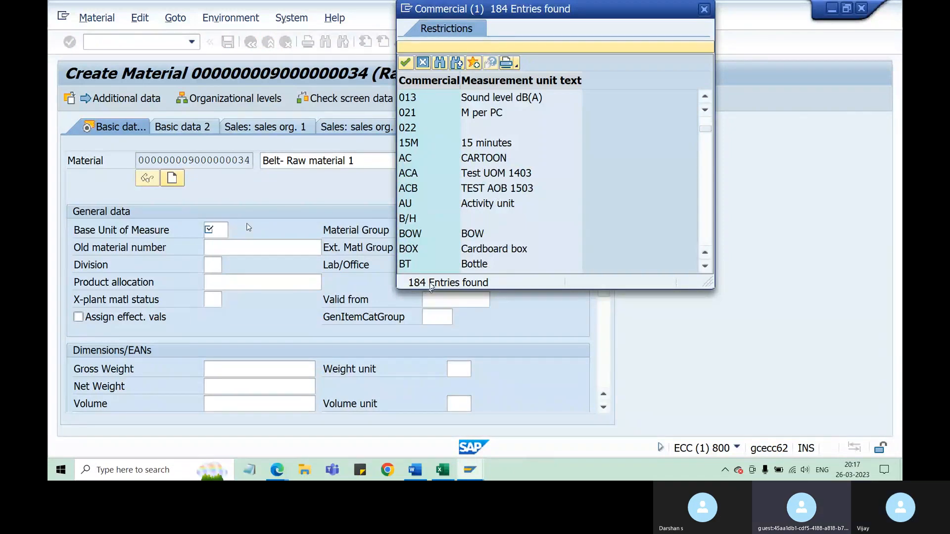
pyautogui.scroll(-4, 501, 204)
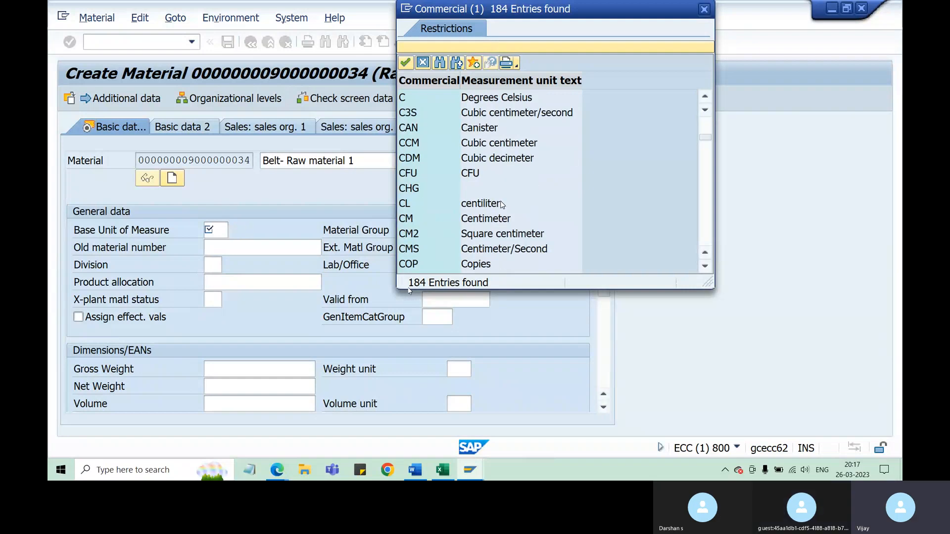
pyautogui.click(485, 223)
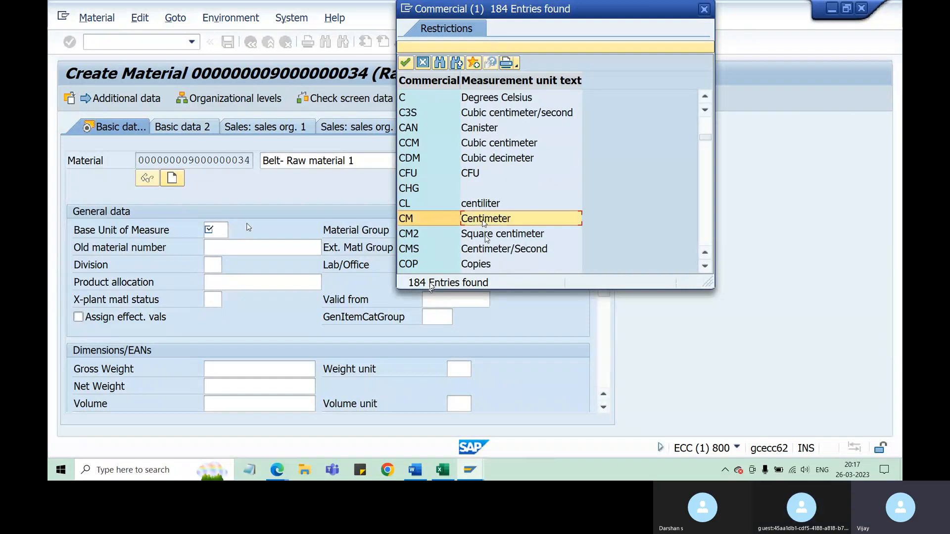
pyautogui.click(486, 237)
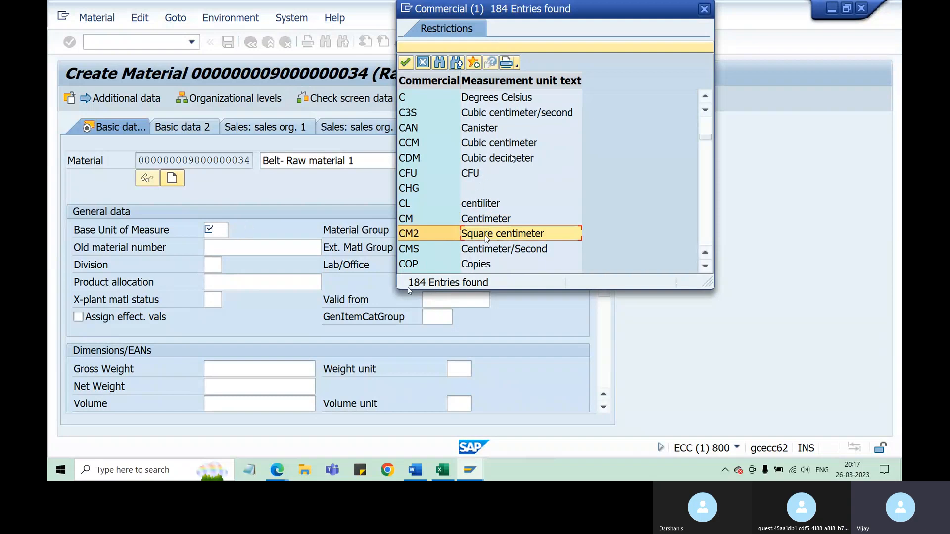
pyautogui.scroll(2, 513, 158)
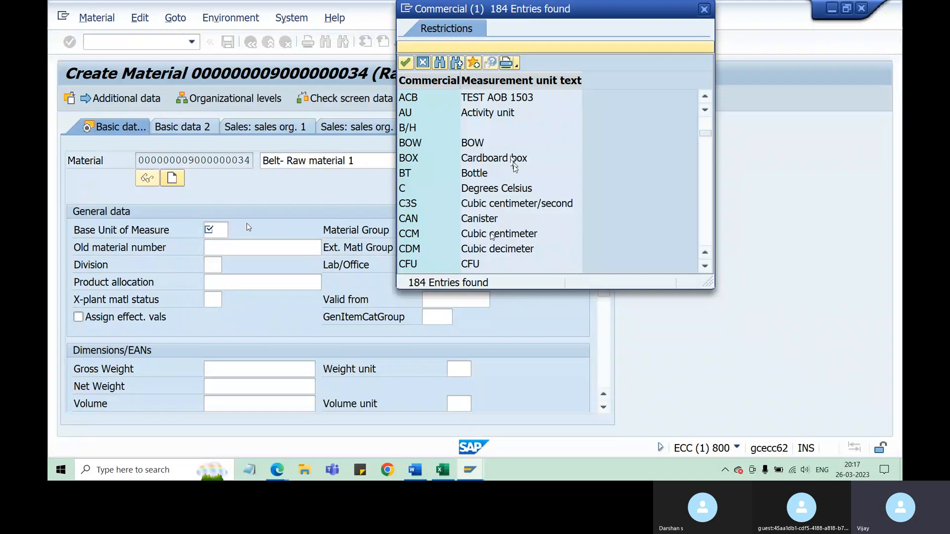
pyautogui.scroll(-3, 509, 183)
pyautogui.scroll(4, 489, 228)
pyautogui.scroll(5, 487, 228)
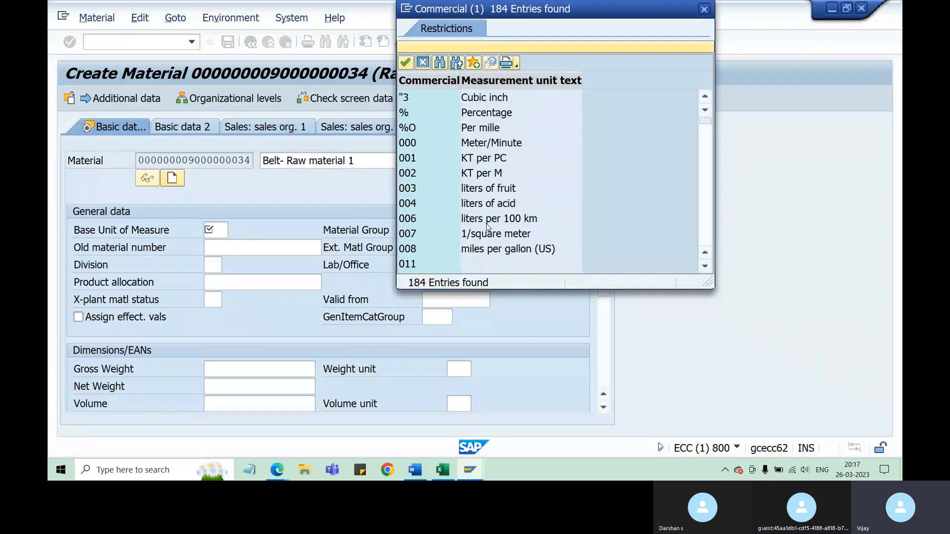
# Step: Look through the Base Unit of Measure entries up to the kilogram units, highlighting Footer (FT) along the way
pyautogui.scroll(-4, 487, 227)
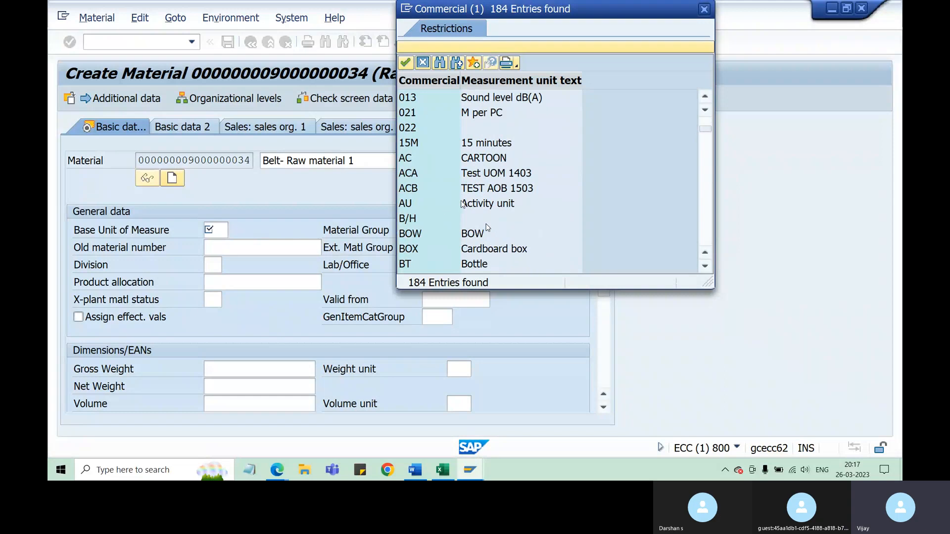
pyautogui.scroll(-4, 487, 228)
pyautogui.click(487, 228)
pyautogui.scroll(-2, 487, 227)
pyautogui.scroll(-3, 461, 202)
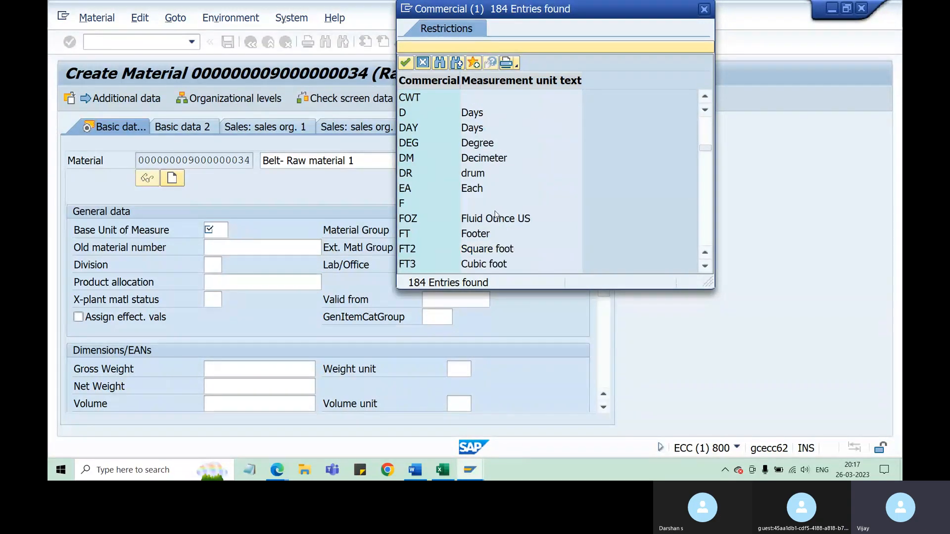
pyautogui.scroll(-1, 495, 214)
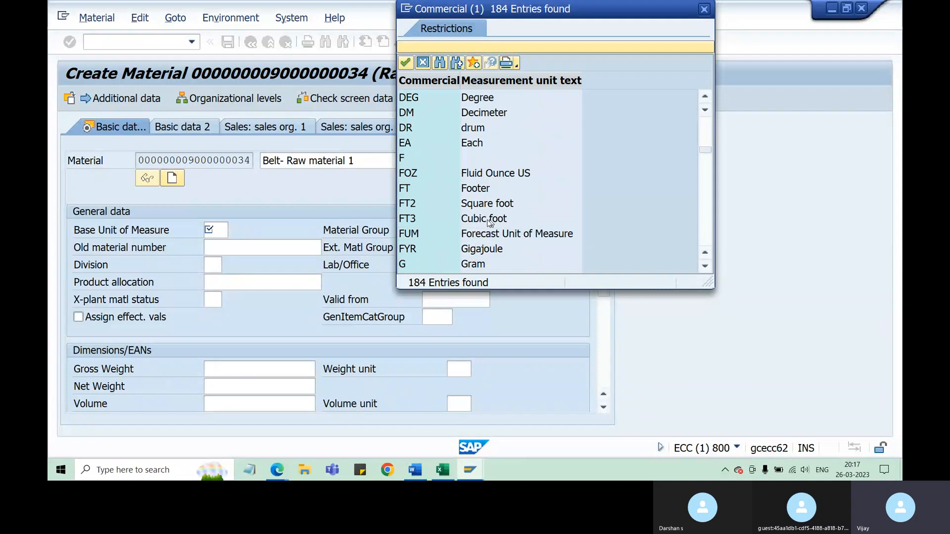
pyautogui.click(475, 192)
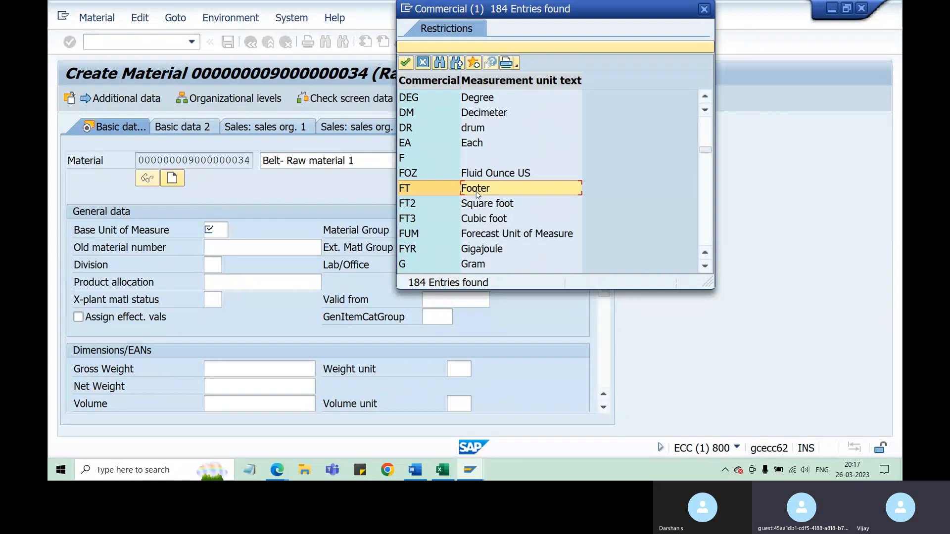
pyautogui.scroll(-3, 479, 233)
pyautogui.scroll(-4, 478, 231)
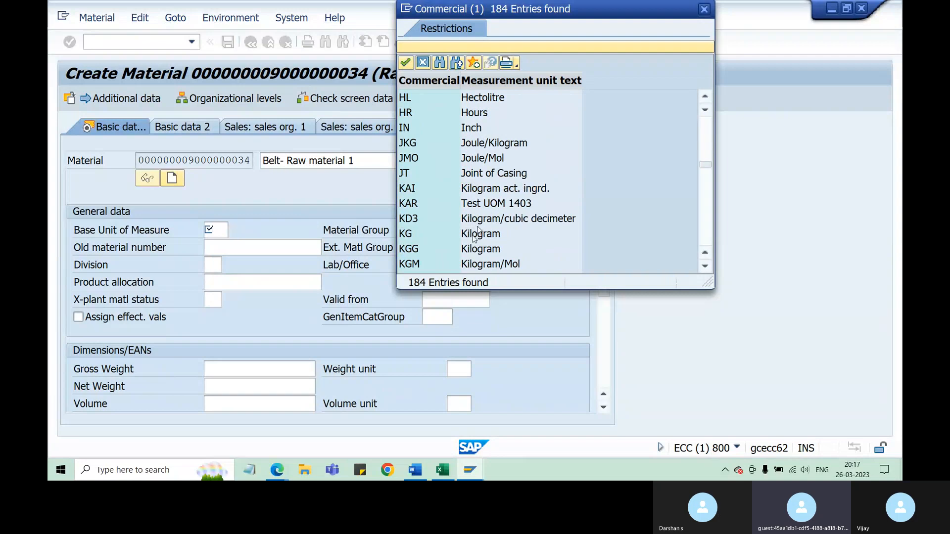
# Step: Set the Base Unit of Measure to Each (EA)
pyautogui.scroll(6, 481, 211)
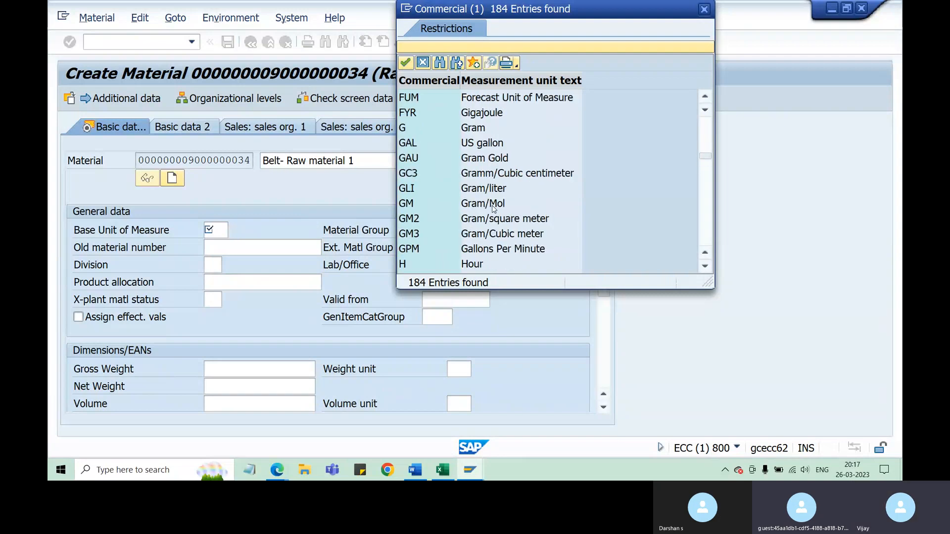
pyautogui.scroll(2, 490, 230)
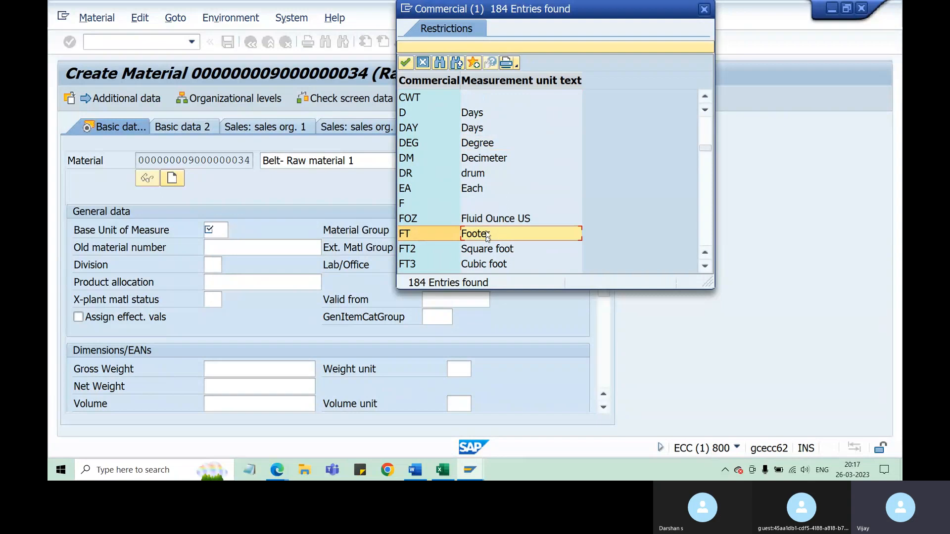
pyautogui.click(470, 194)
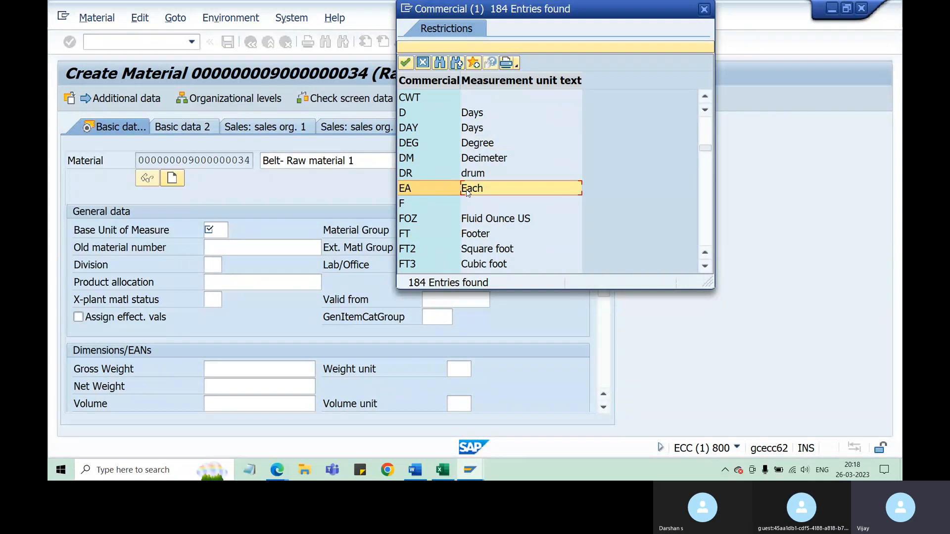
pyautogui.doubleClick(466, 192)
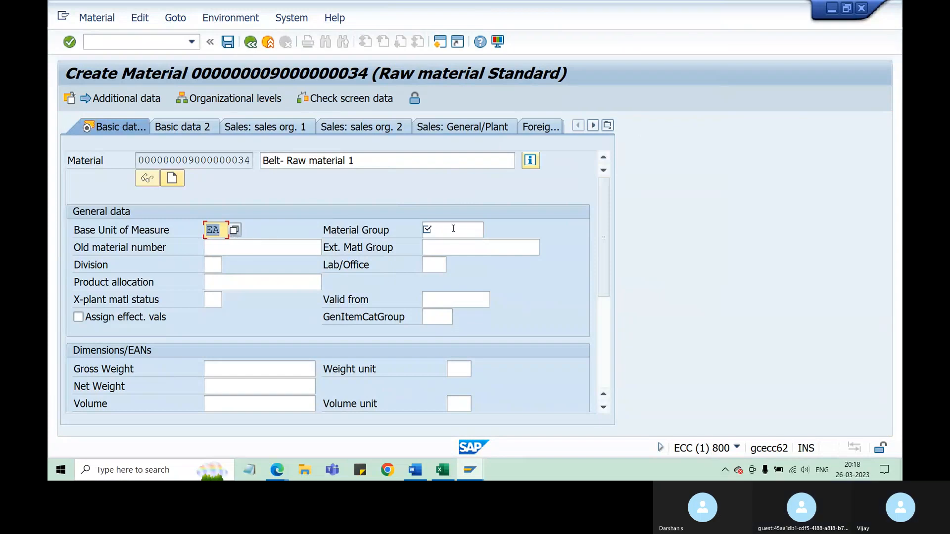
# Step: Highlight "Belt" in the material description, open the possible entries for Material Group, and look through the whole list
pyautogui.click(281, 161)
pyautogui.moveTo(281, 161); pyautogui.dragTo(263, 160)
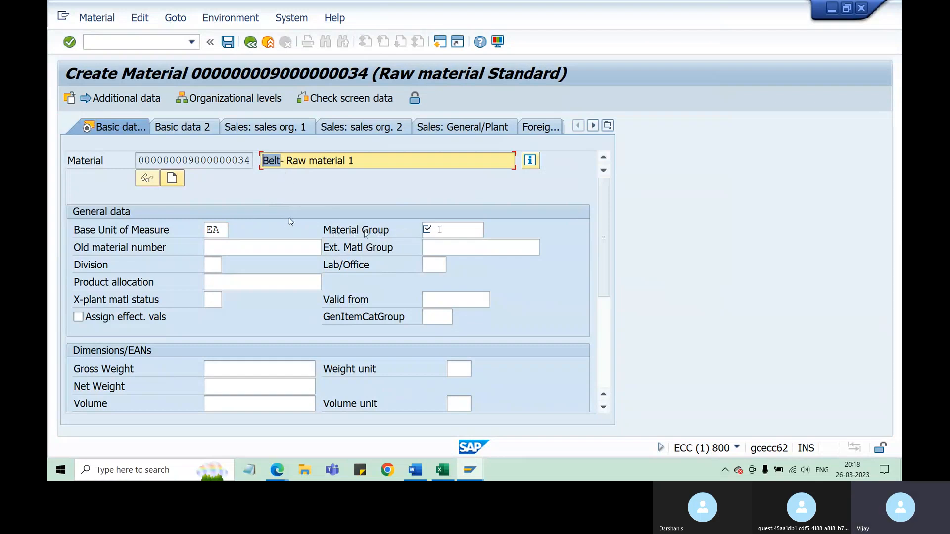
pyautogui.click(443, 230)
pyautogui.click(489, 230)
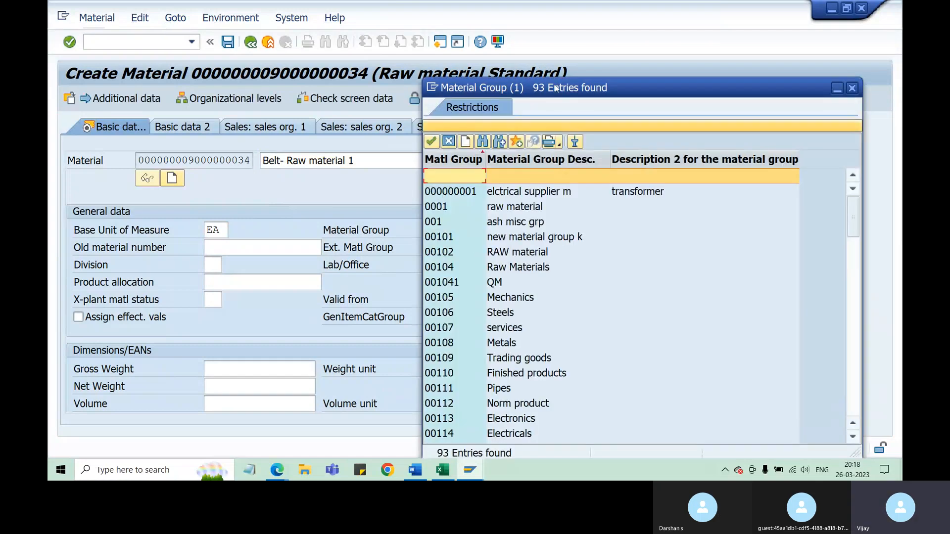
pyautogui.moveTo(560, 87); pyautogui.dragTo(554, 28)
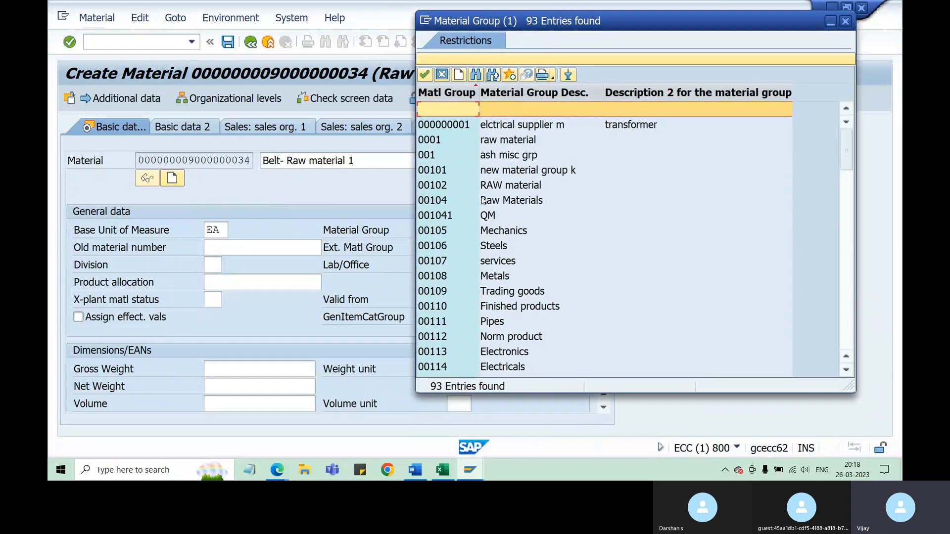
pyautogui.scroll(-4, 486, 217)
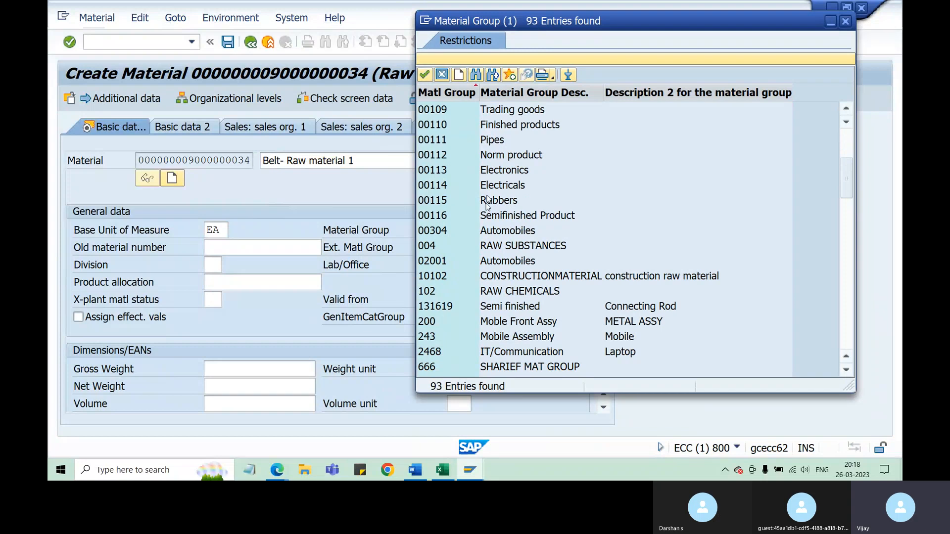
pyautogui.scroll(-3, 486, 217)
pyautogui.scroll(-3, 487, 217)
pyautogui.scroll(-6, 487, 216)
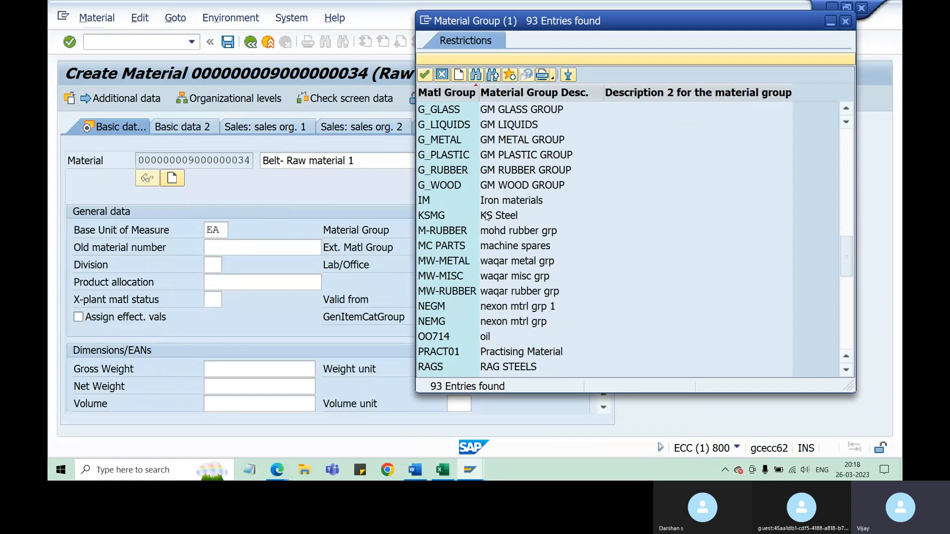
pyautogui.scroll(-4, 487, 216)
pyautogui.scroll(-1, 487, 216)
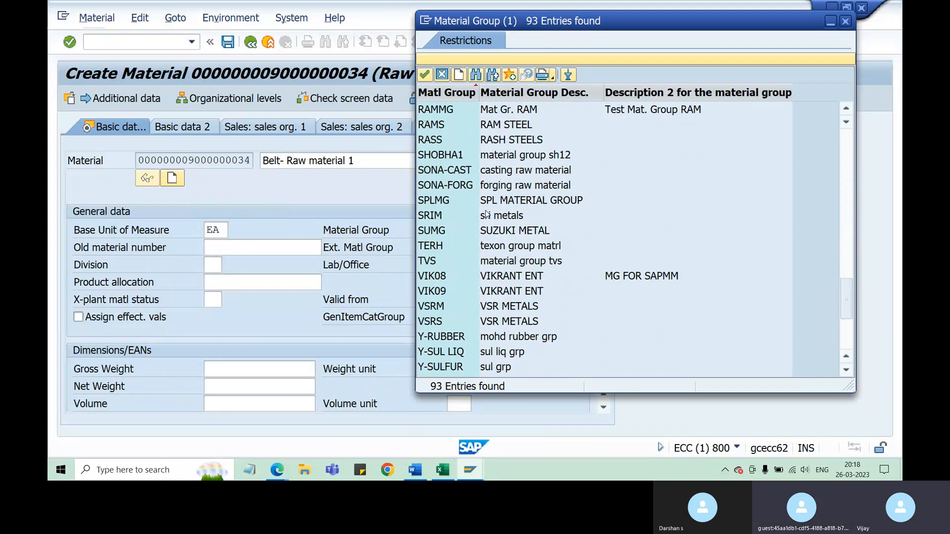
pyautogui.scroll(-4, 487, 216)
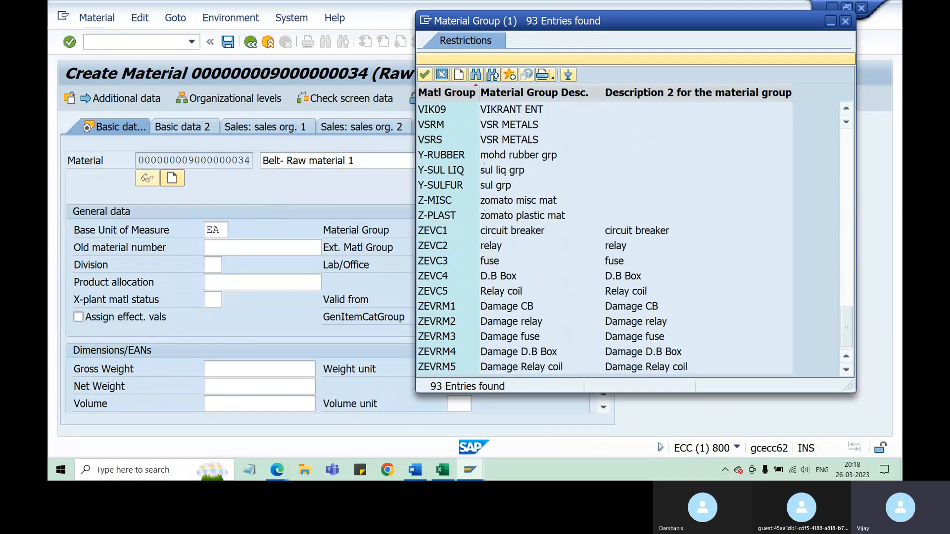
pyautogui.scroll(20, 486, 218)
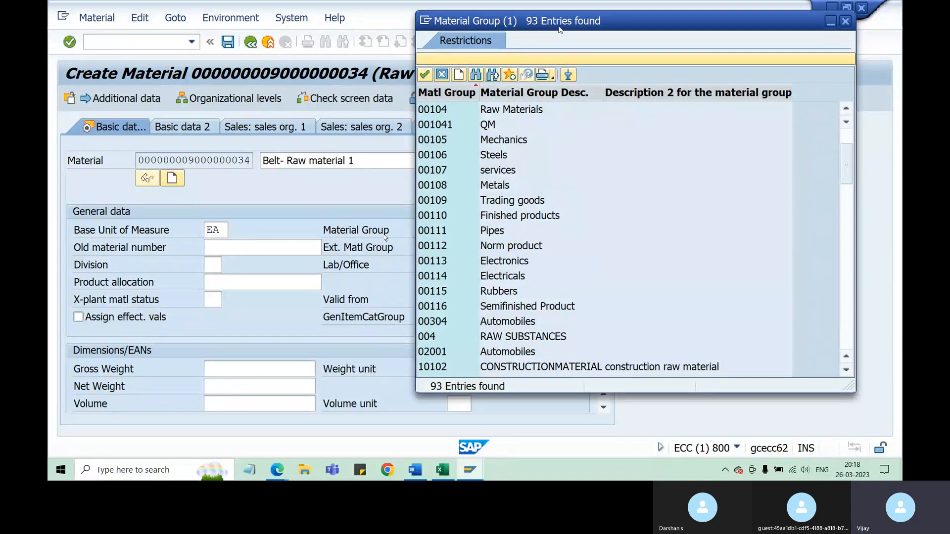
# Step: Compare the standard material groups from 00304 Automobiles to 00107 services for the belt, and set Material Group to 00115 (Rubbers)
pyautogui.moveTo(560, 22); pyautogui.dragTo(608, 54)
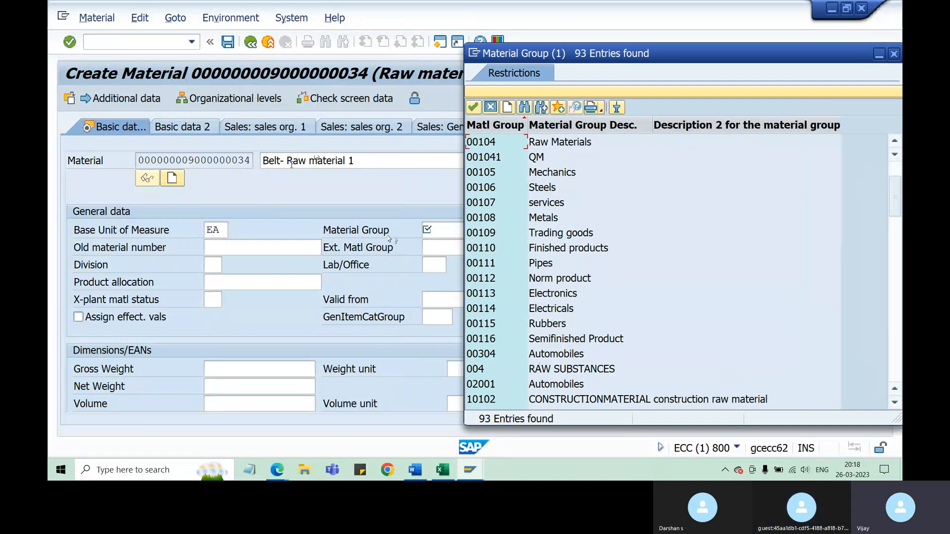
pyautogui.moveTo(281, 159); pyautogui.dragTo(257, 161)
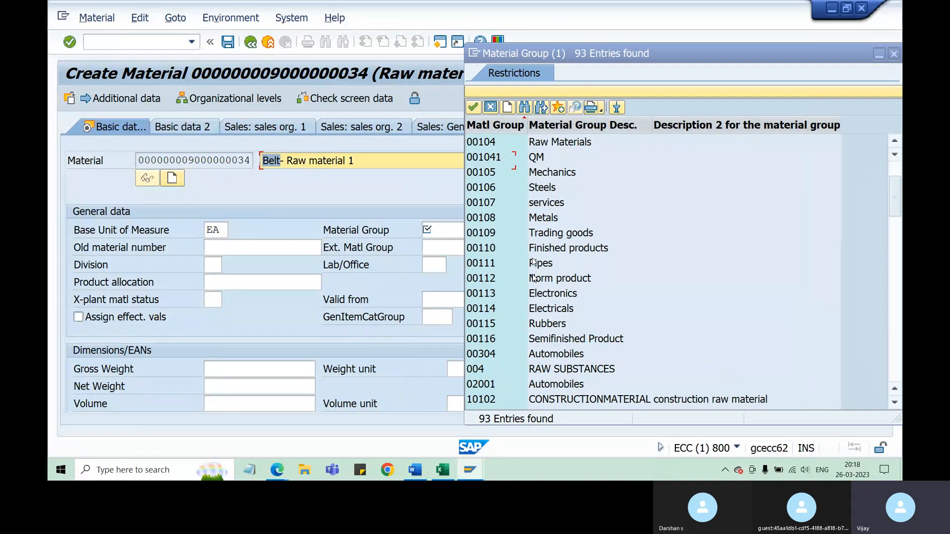
pyautogui.scroll(1, 533, 278)
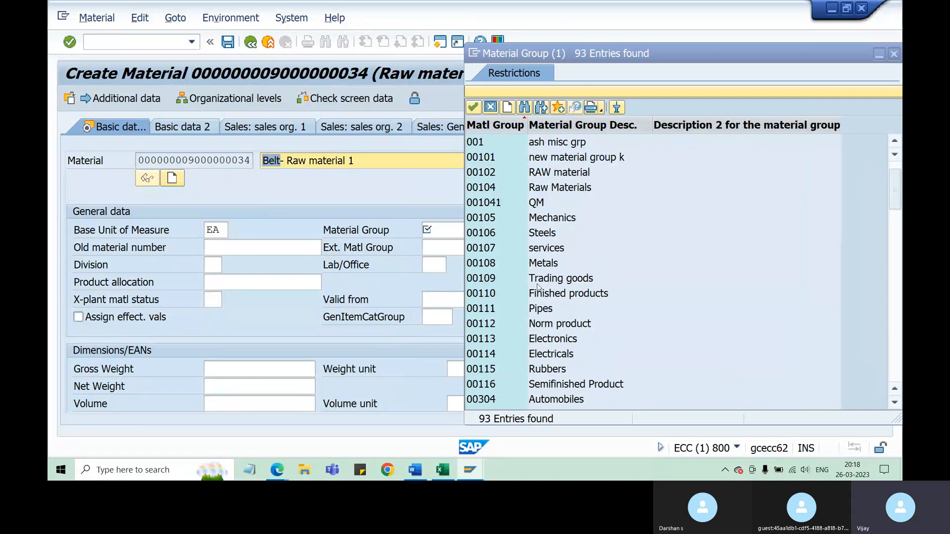
pyautogui.click(549, 400)
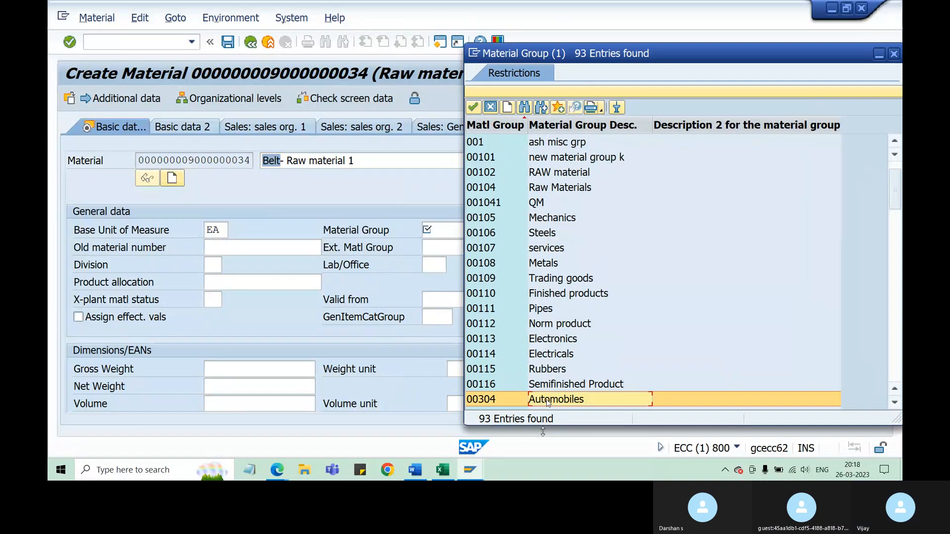
pyautogui.click(543, 370)
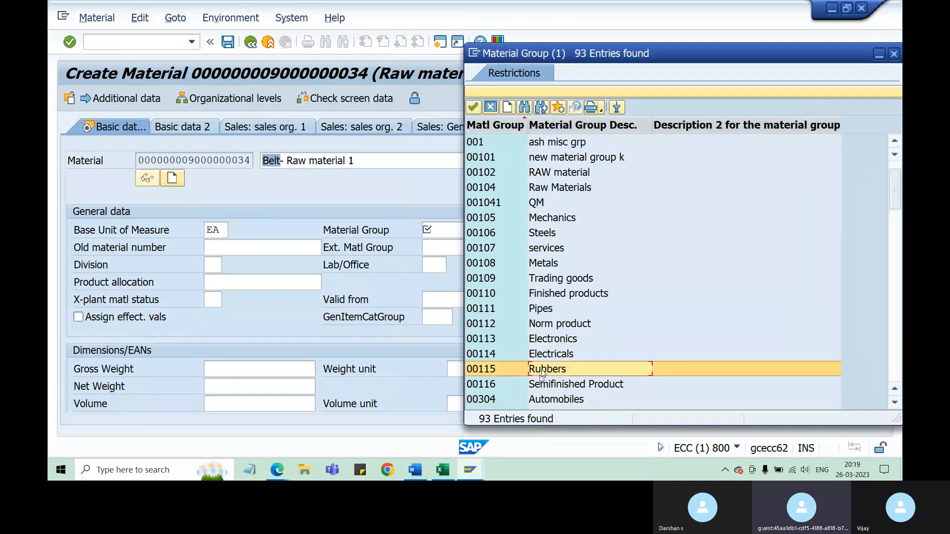
pyautogui.click(550, 357)
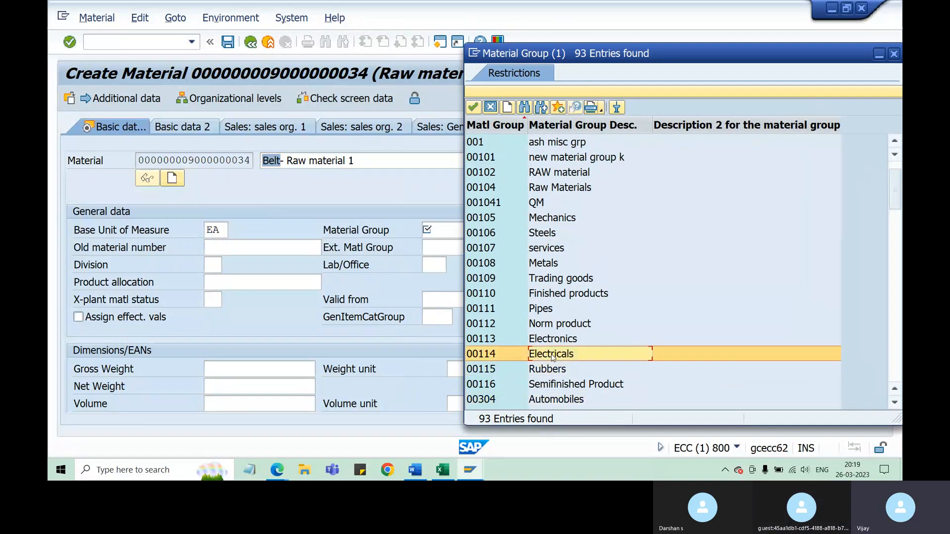
pyautogui.click(550, 342)
pyautogui.click(541, 311)
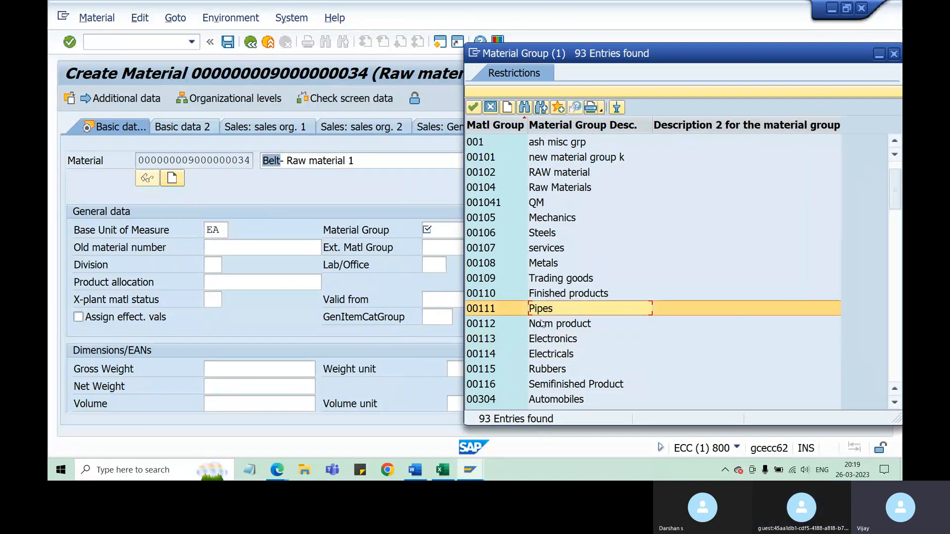
pyautogui.click(559, 297)
pyautogui.click(555, 280)
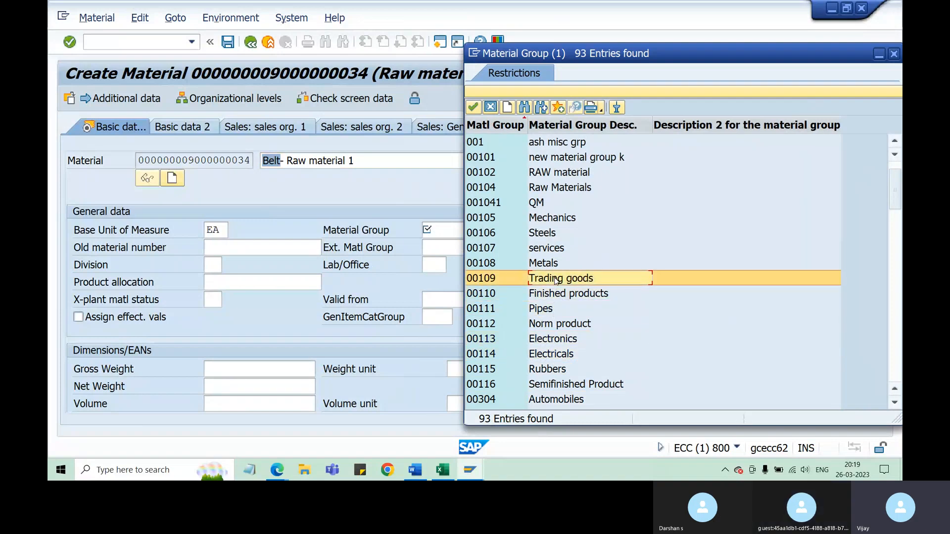
pyautogui.click(545, 264)
pyautogui.click(549, 250)
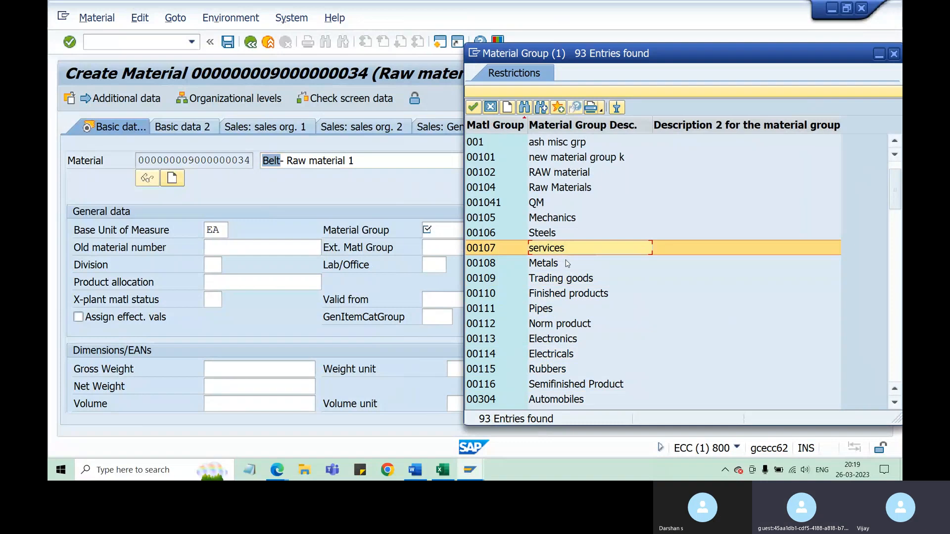
pyautogui.doubleClick(541, 370)
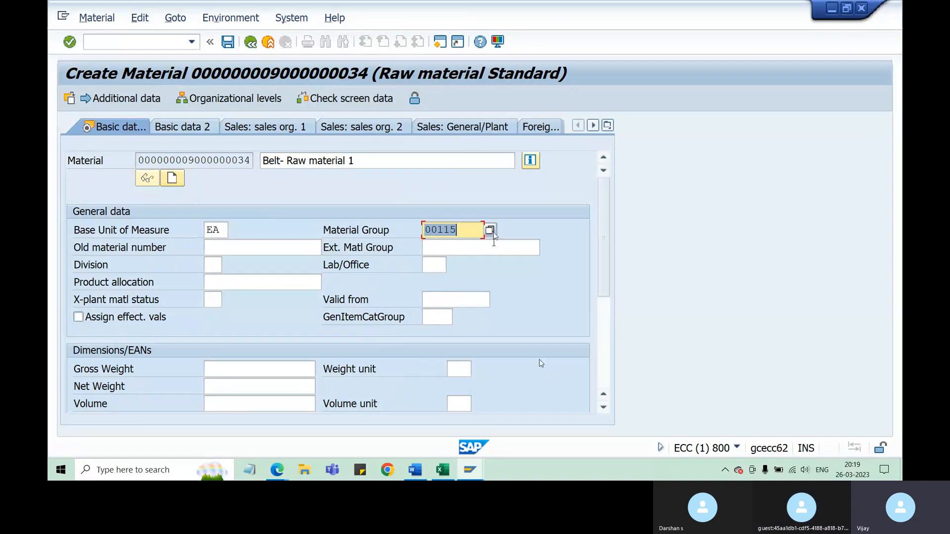
# Step: Reopen the Material Group entries, examine the custom groups from Y-RUBBER to Z-PLAST, and close the list without choosing one
pyautogui.click(489, 230)
pyautogui.scroll(-20, 503, 273)
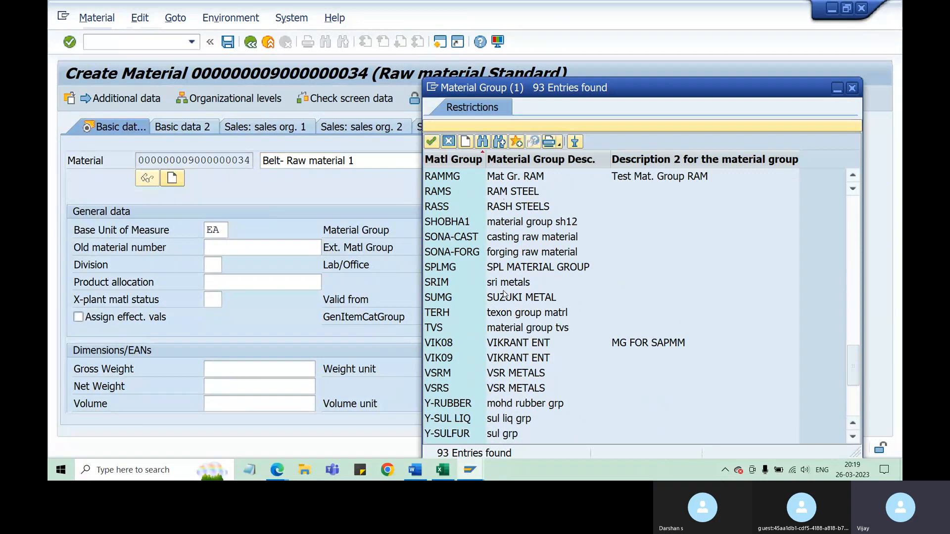
pyautogui.scroll(-4, 503, 292)
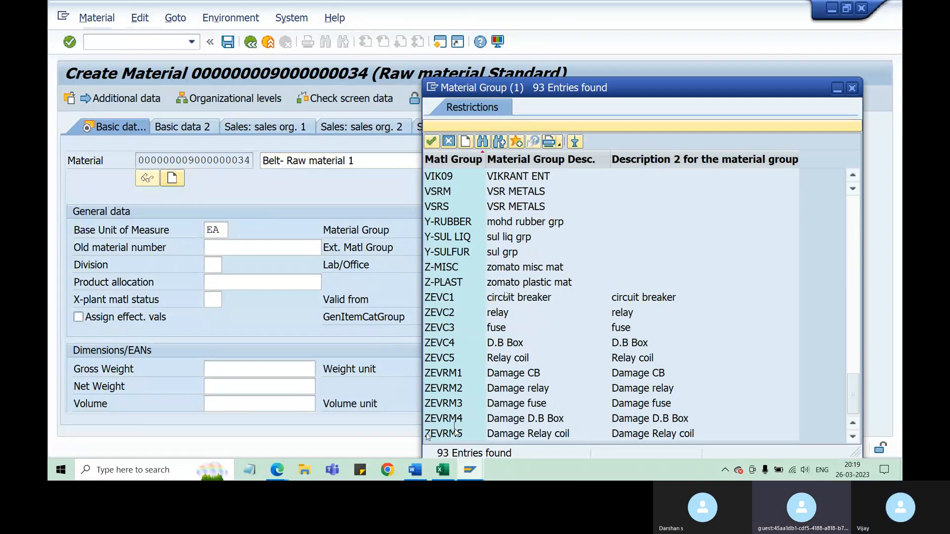
pyautogui.click(443, 223)
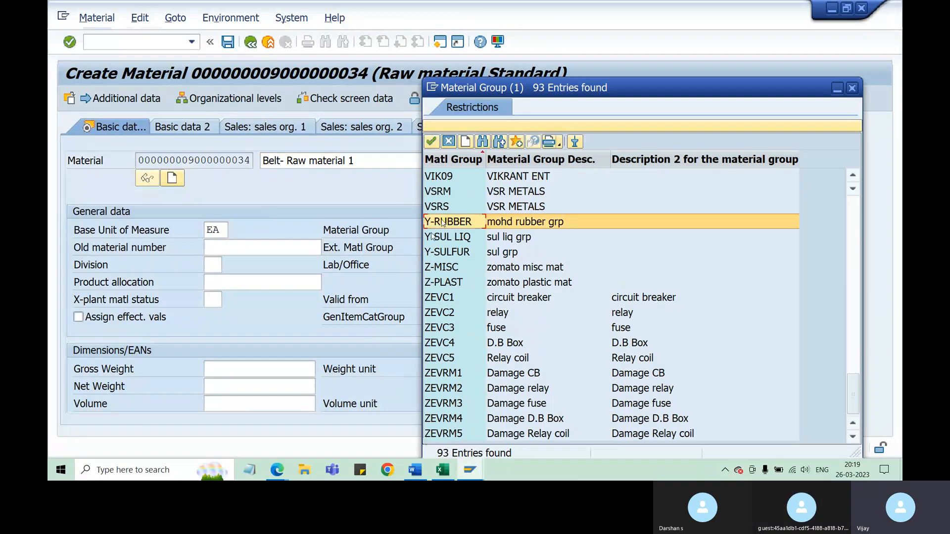
pyautogui.click(434, 239)
pyautogui.click(451, 253)
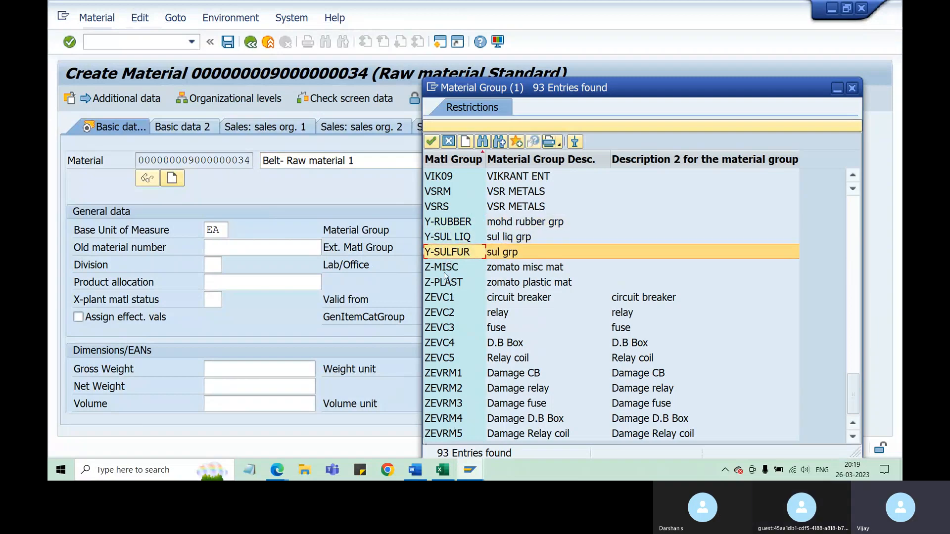
pyautogui.click(448, 271)
pyautogui.click(451, 286)
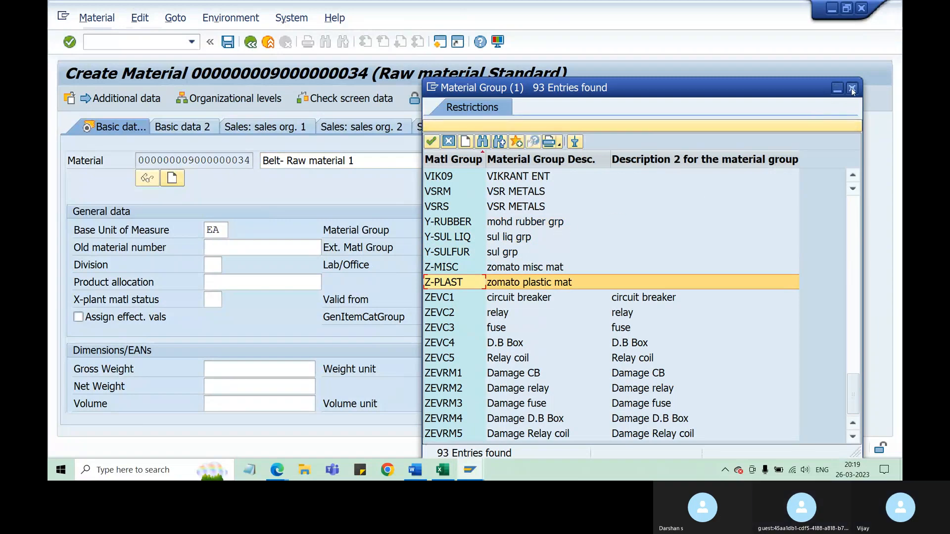
pyautogui.click(836, 89)
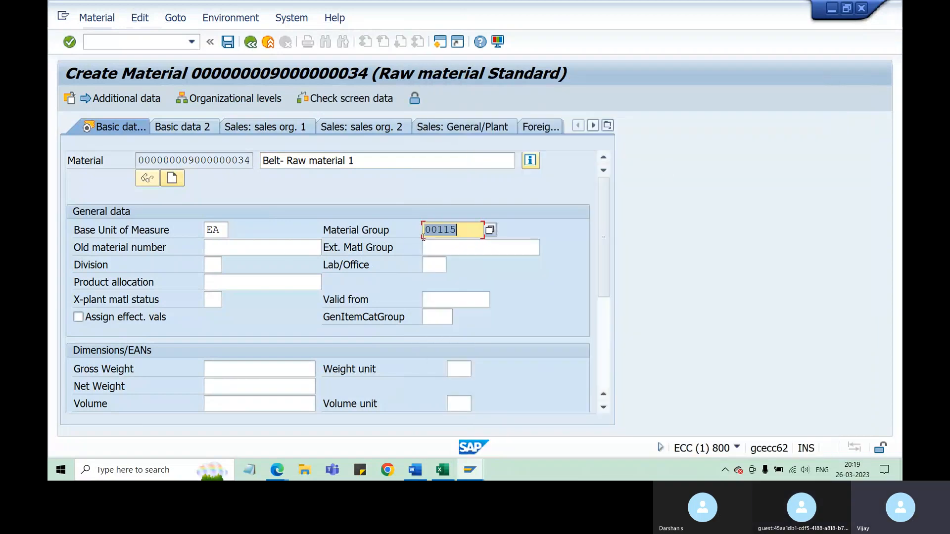
# Step: Switch from the material's Old material number field to the Excel class notes and enter "ABC- Excel" in E29 and "Infosys" in H29
pyautogui.click(233, 250)
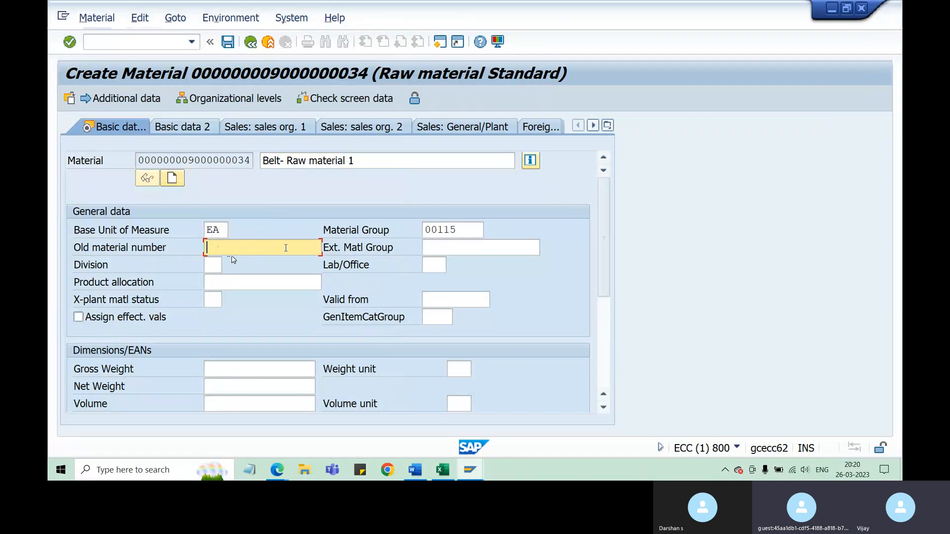
pyautogui.click(442, 470)
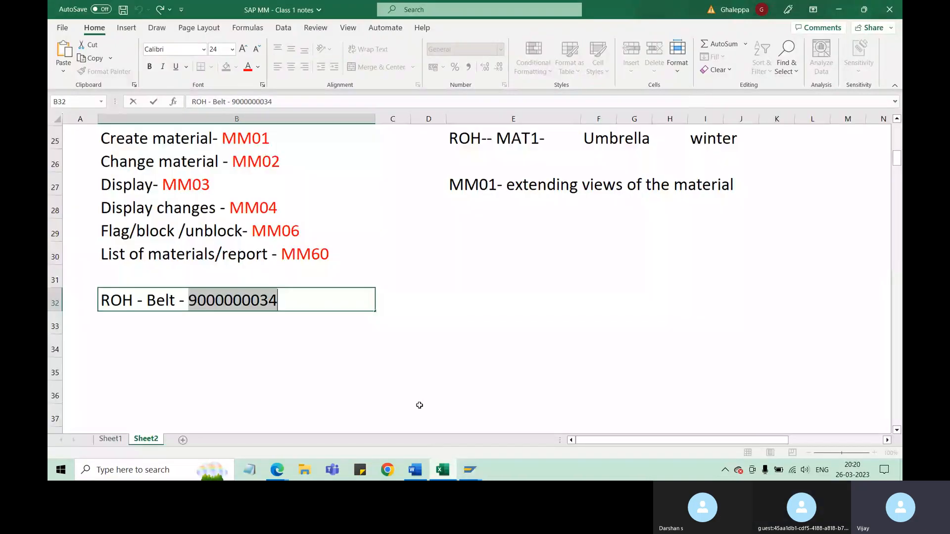
pyautogui.click(543, 233)
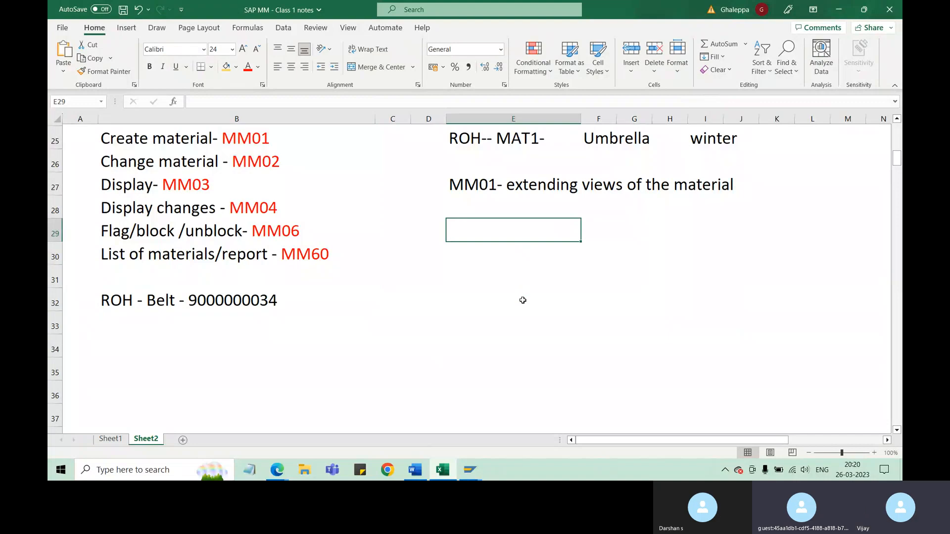
pyautogui.write('ABC')
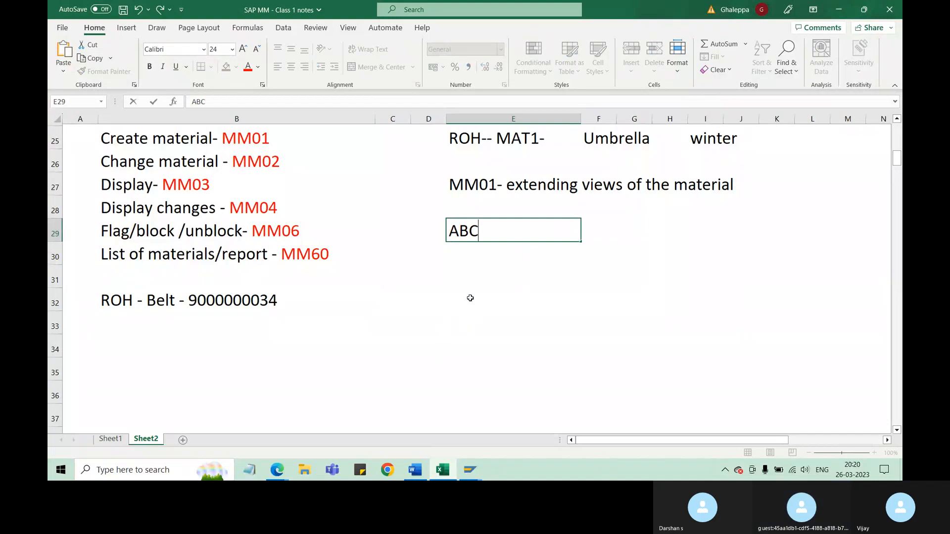
pyautogui.write('-')
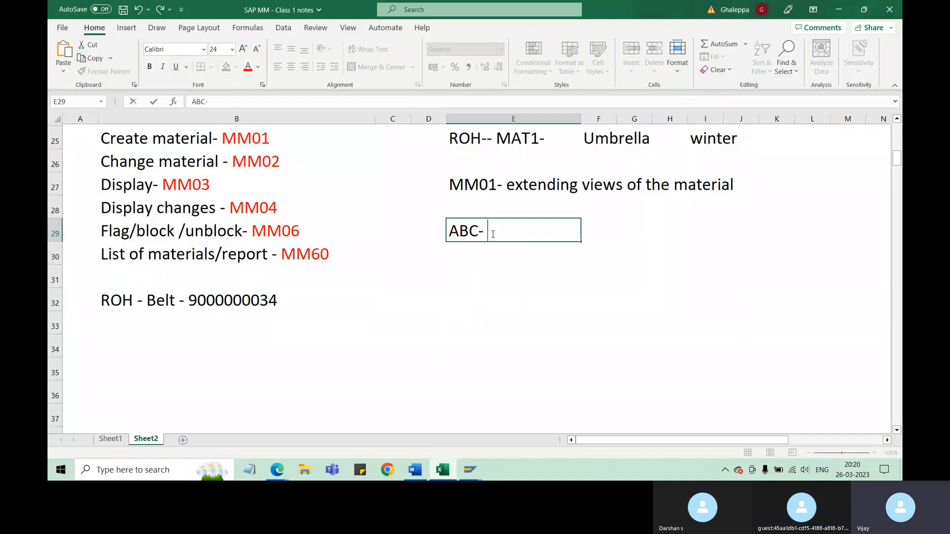
pyautogui.write(' Excel')
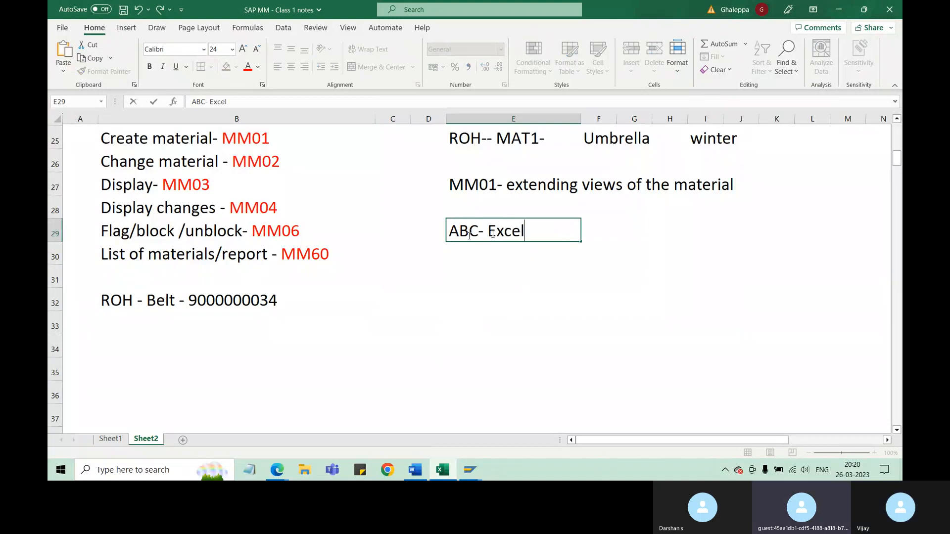
pyautogui.click(665, 231)
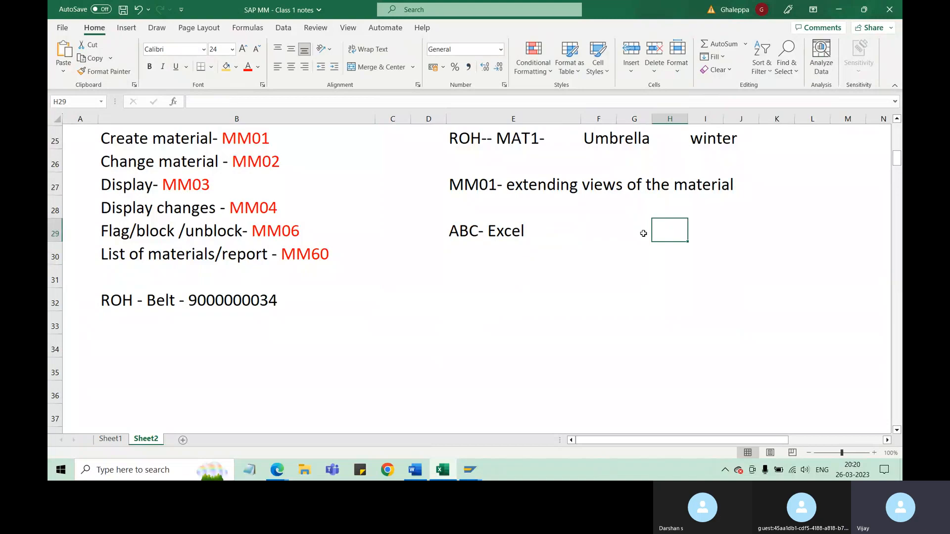
pyautogui.write('Infosys')
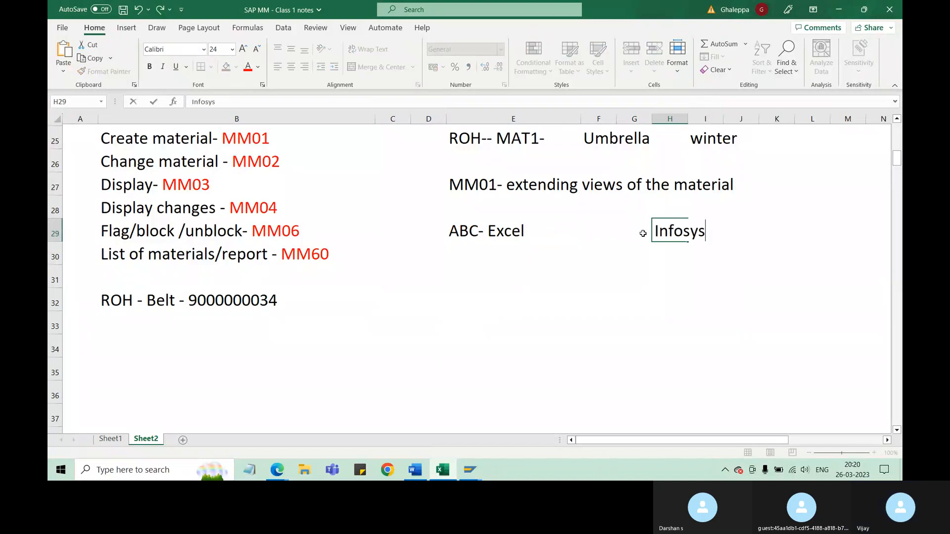
# Step: Write "SAP 2023" in cell E31 and extend the note in E29 to "ABC- Excel 2010"
pyautogui.click(574, 278)
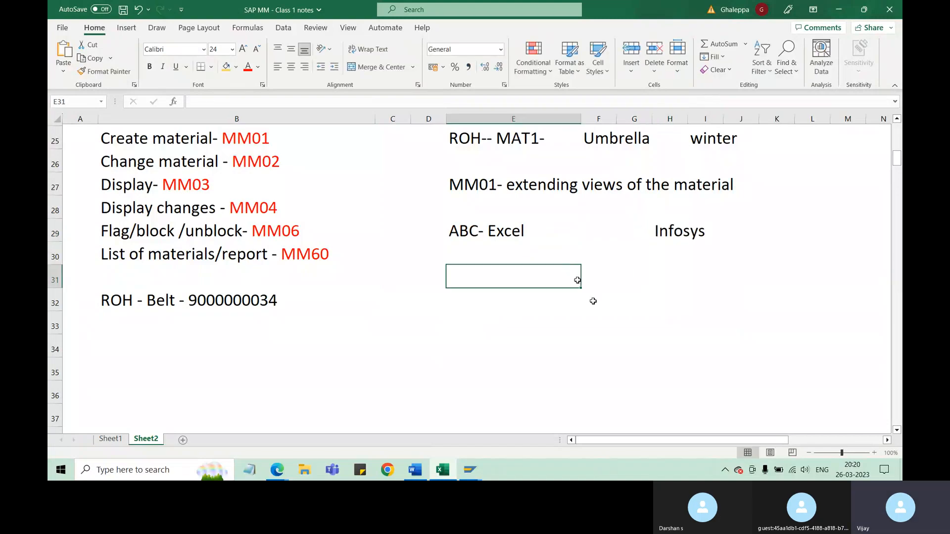
pyautogui.write('SAP')
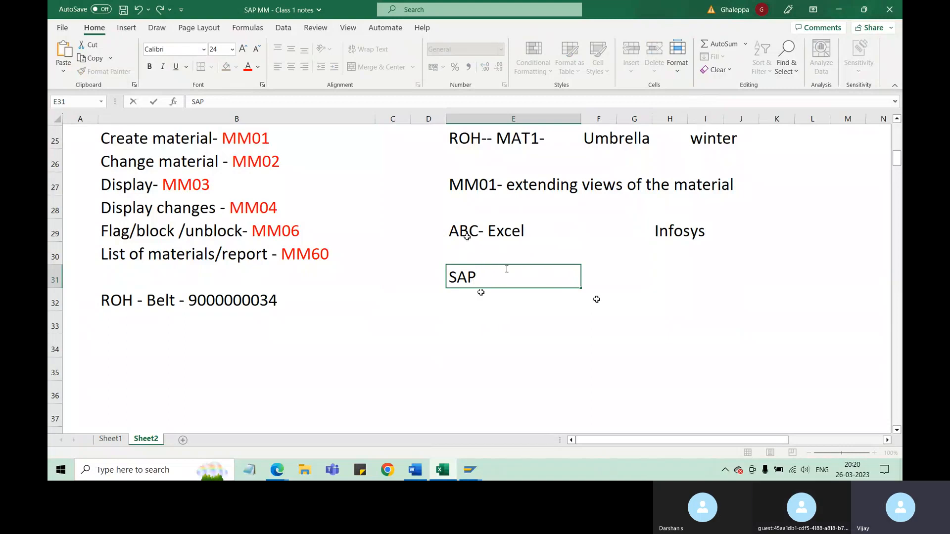
pyautogui.click(547, 231)
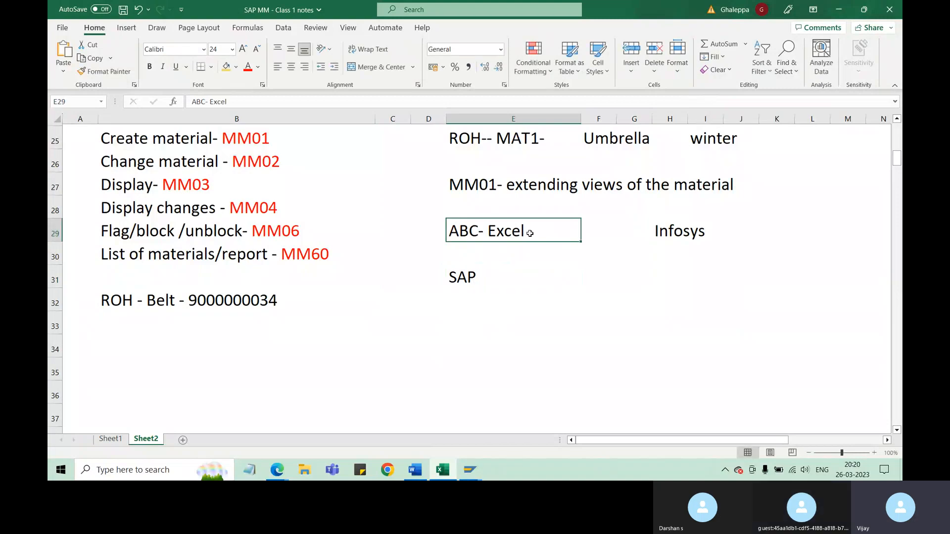
pyautogui.doubleClick(530, 231)
pyautogui.write('2010')
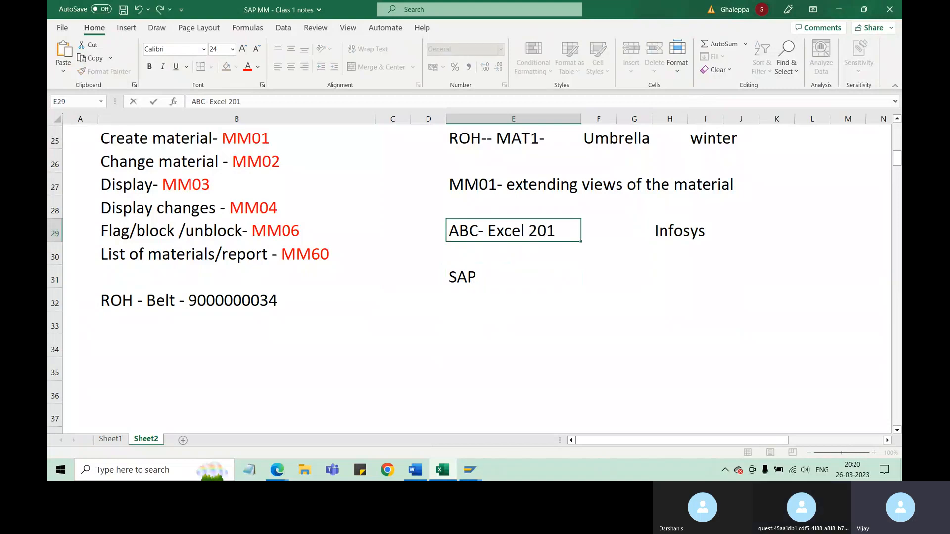
pyautogui.click(489, 272)
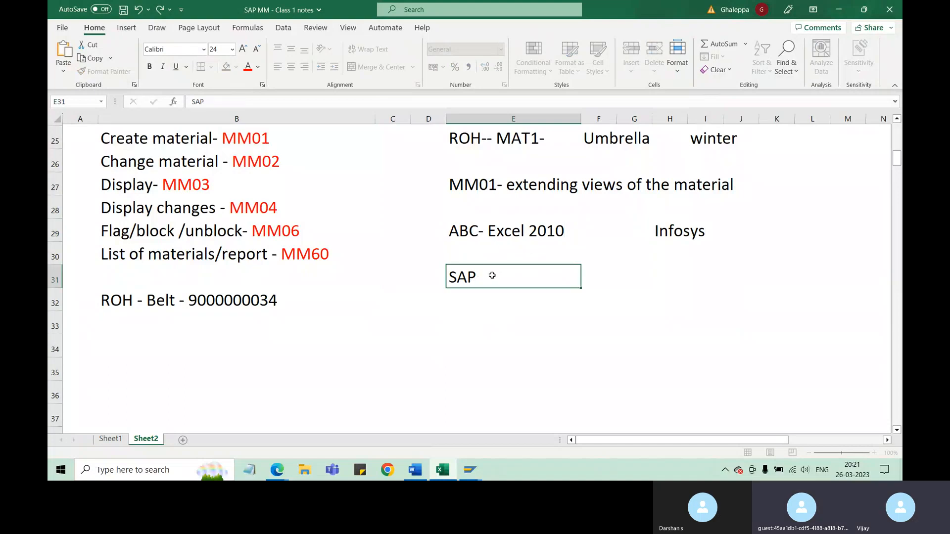
pyautogui.write('2023')
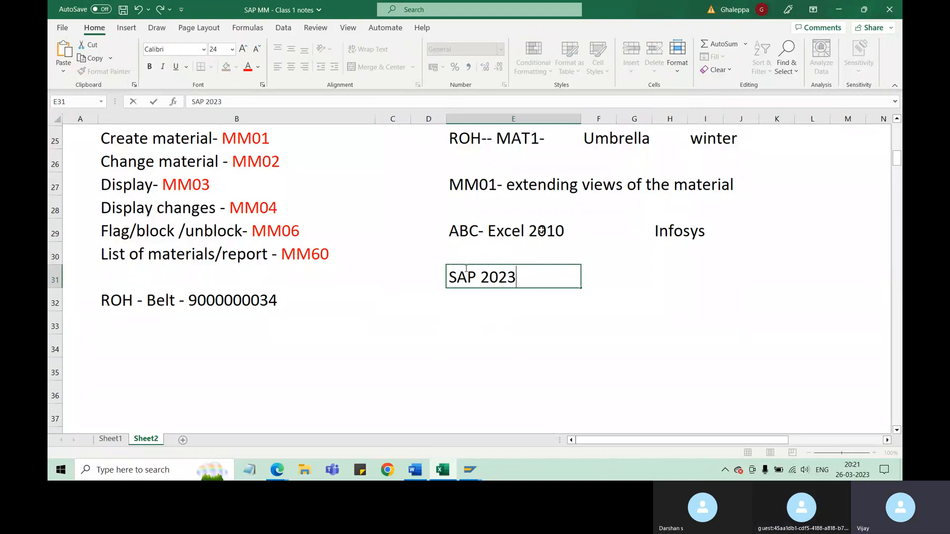
# Step: Move the "SAP 2023" note from E31 down one row to E32
pyautogui.click(554, 231)
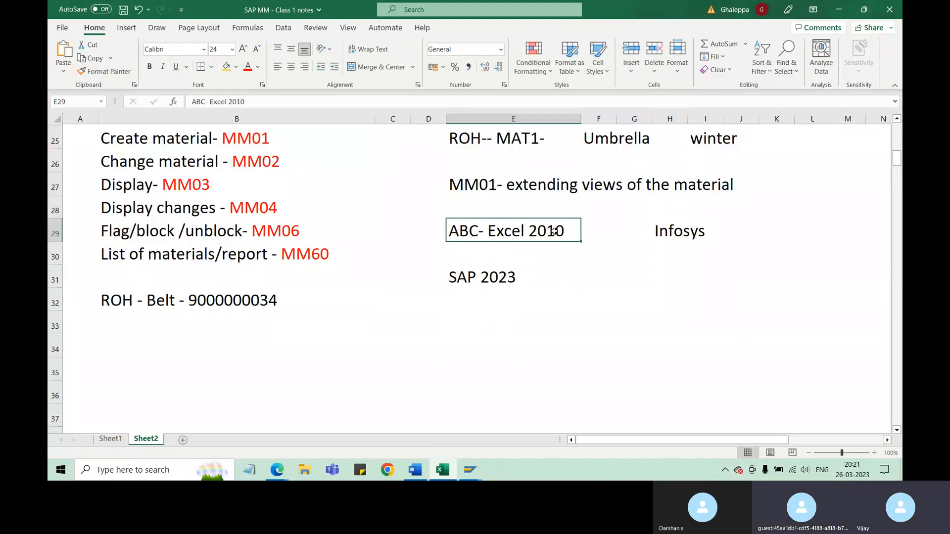
pyautogui.click(467, 277)
pyautogui.moveTo(514, 291); pyautogui.dragTo(517, 297)
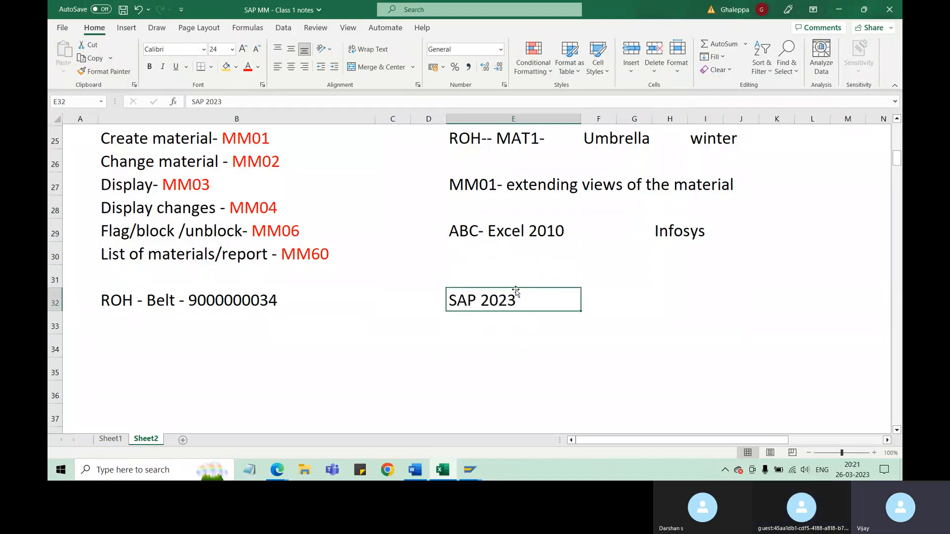
# Step: Enter "2000 materils" in cell E30, directly below the Excel 2010 note
pyautogui.click(462, 244)
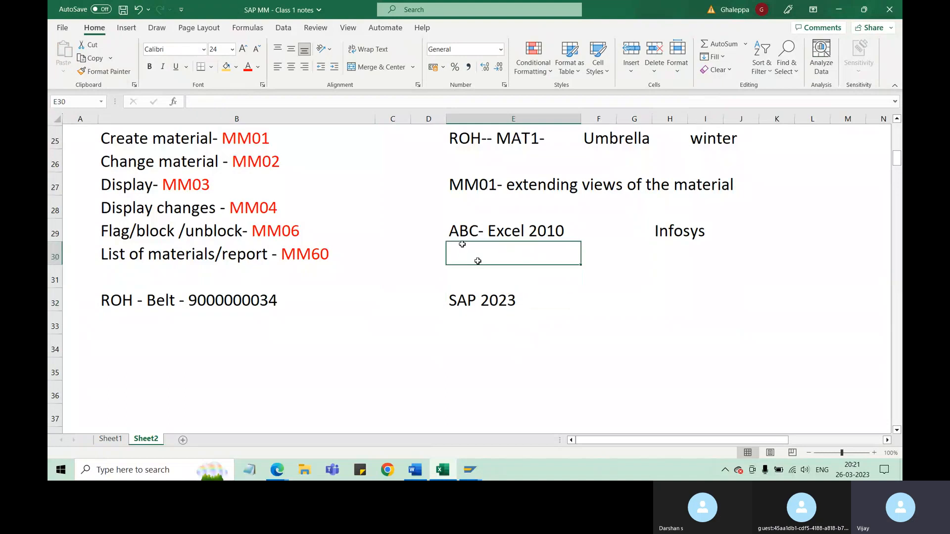
pyautogui.write('2000')
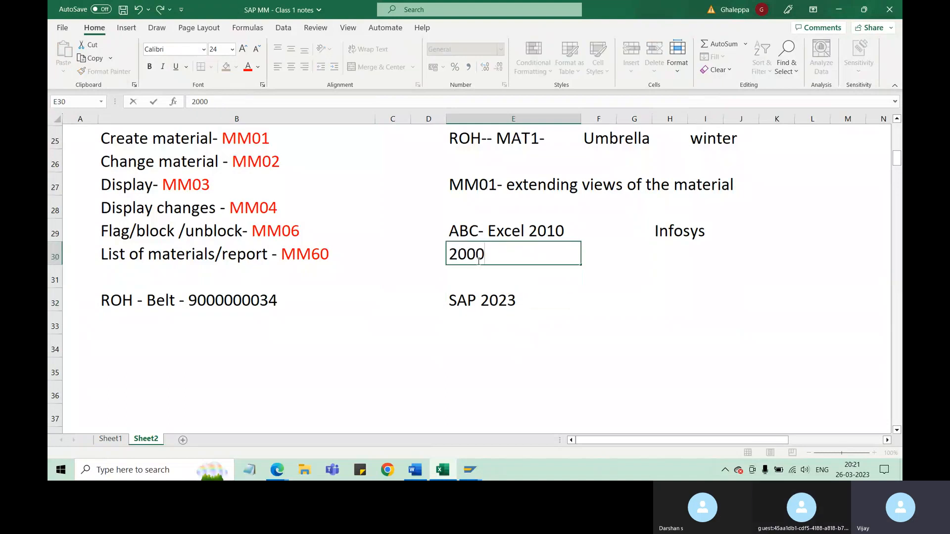
pyautogui.write(' materils')
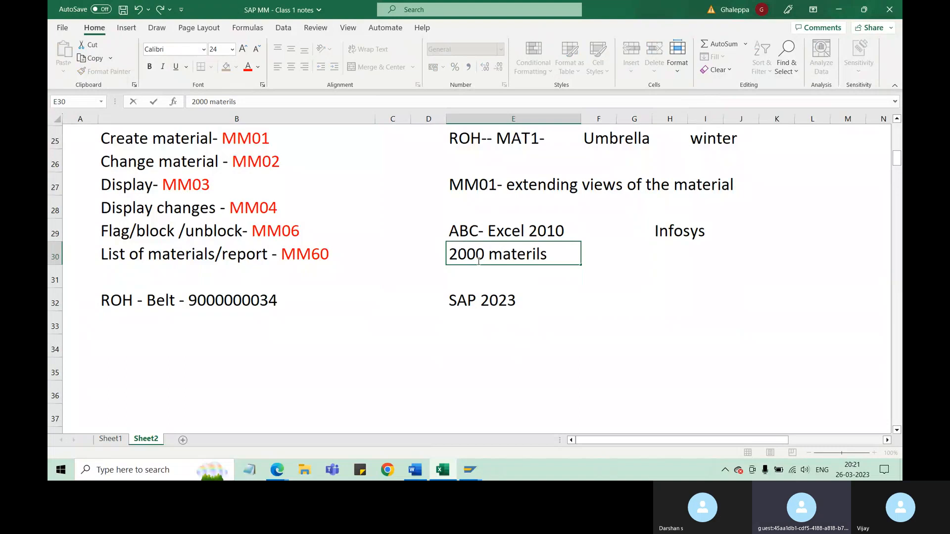
# Step: Correct the material count and spelling of the note in E30 to "200 materials"
pyautogui.click(466, 231)
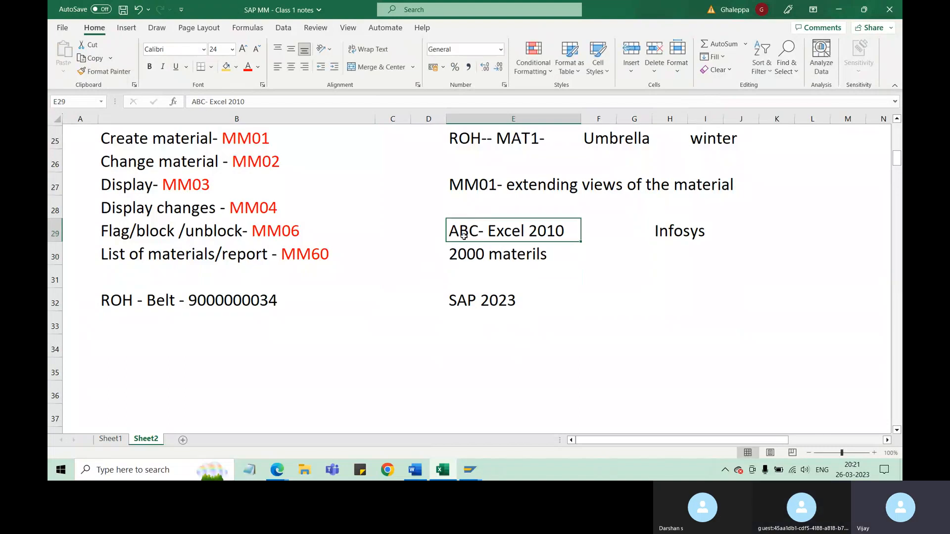
pyautogui.click(473, 255)
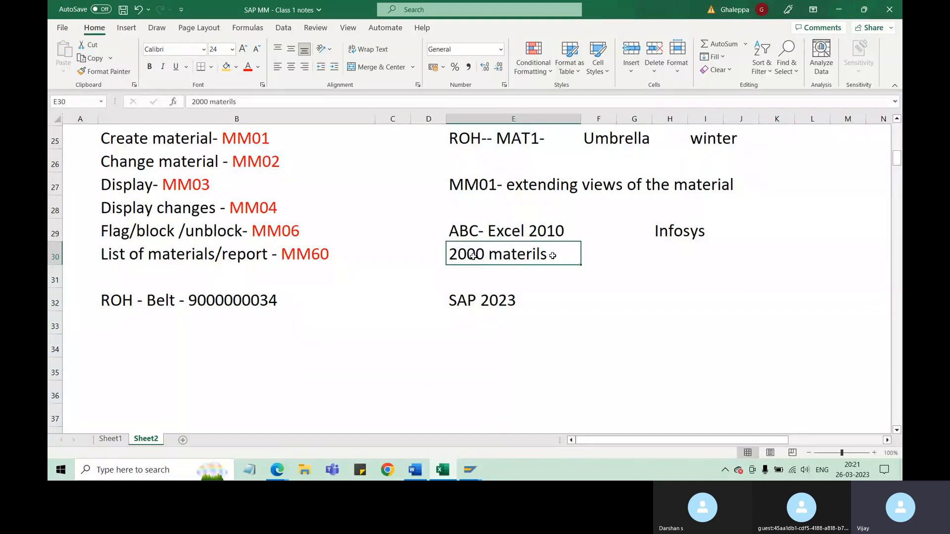
pyautogui.doubleClick(475, 256)
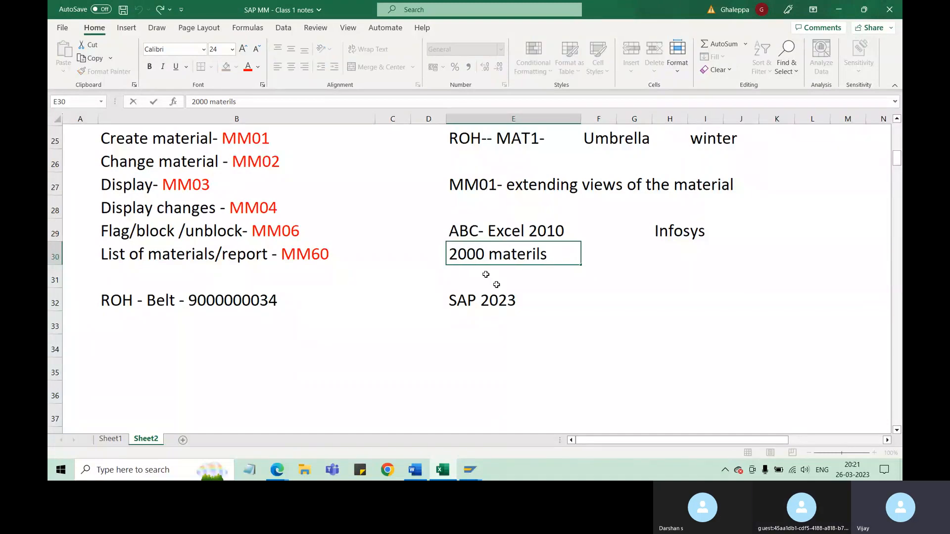
pyautogui.press('BackSpace')
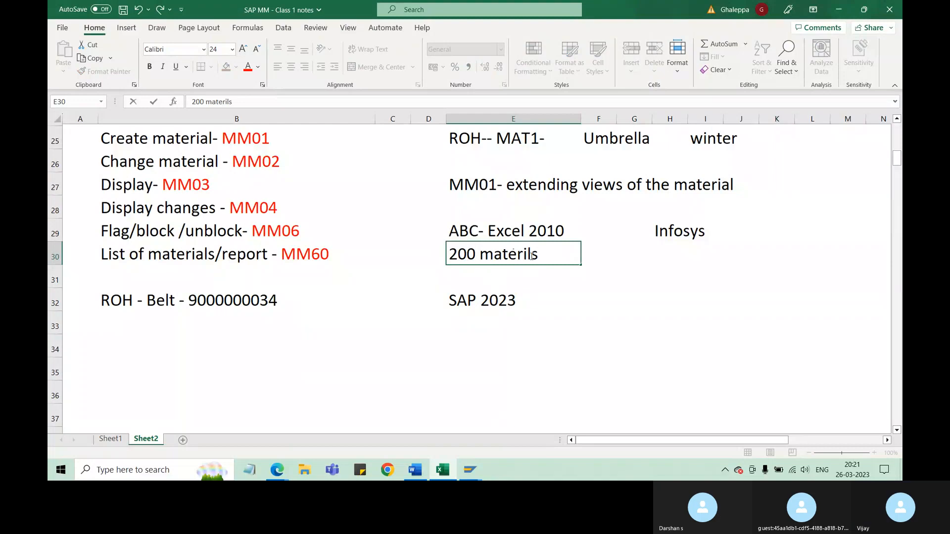
pyautogui.click(530, 256)
pyautogui.write('a')
# Step: Extend the note in E30 with the old material's type and number, "- ROH A123"
pyautogui.click(549, 257)
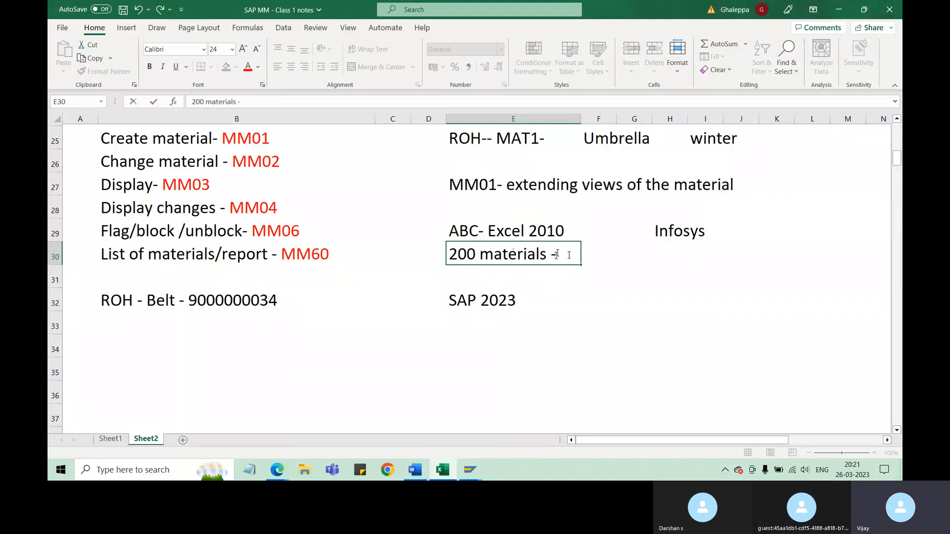
pyautogui.write('A123')
pyautogui.click(561, 254)
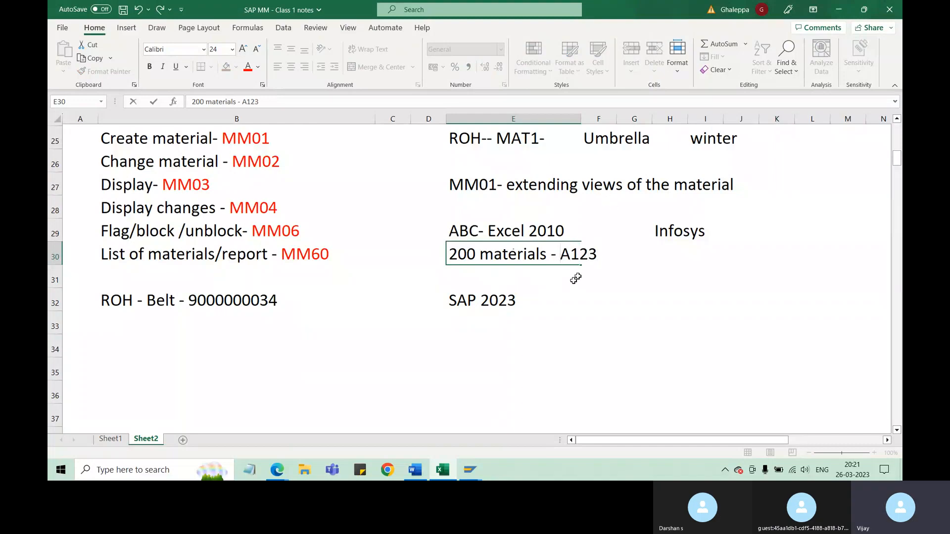
pyautogui.write('RO')
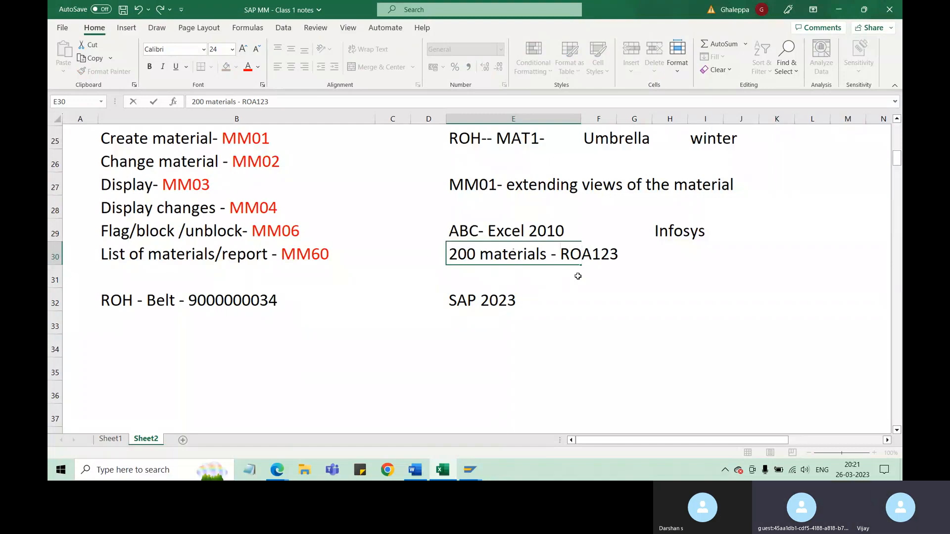
pyautogui.write('H')
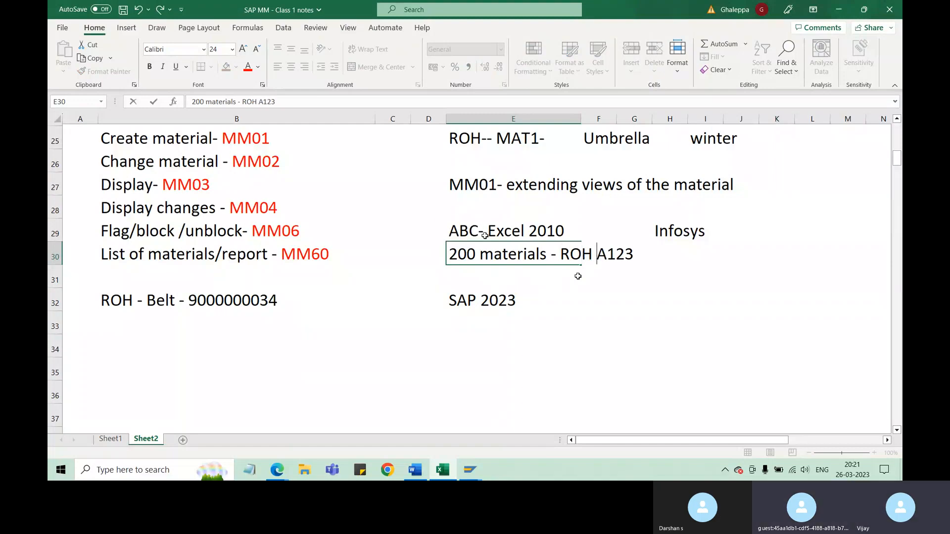
# Step: Compare the old Excel 2010 material number A123 with the SAP 2023 note and the belt's new material number in B32
pyautogui.click(503, 232)
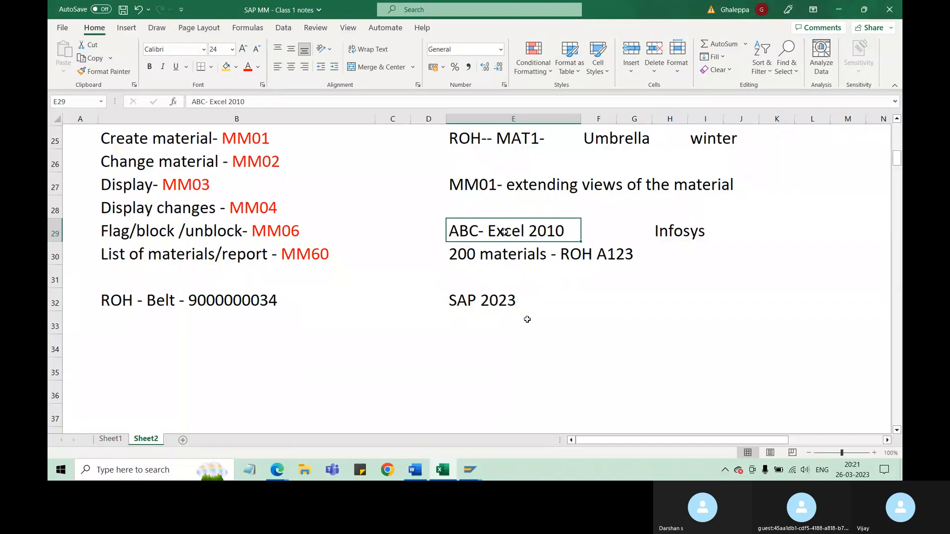
pyautogui.moveTo(605, 256); pyautogui.dragTo(621, 256)
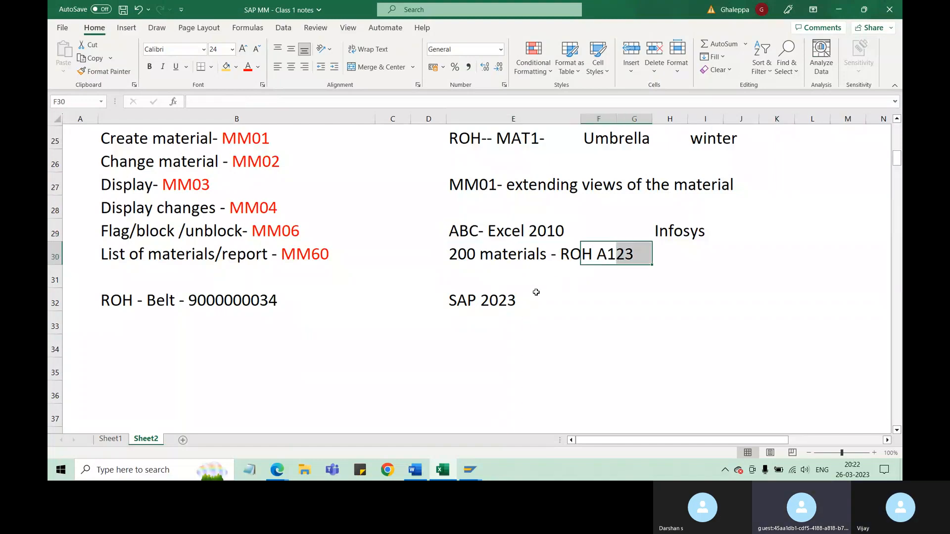
pyautogui.click(463, 327)
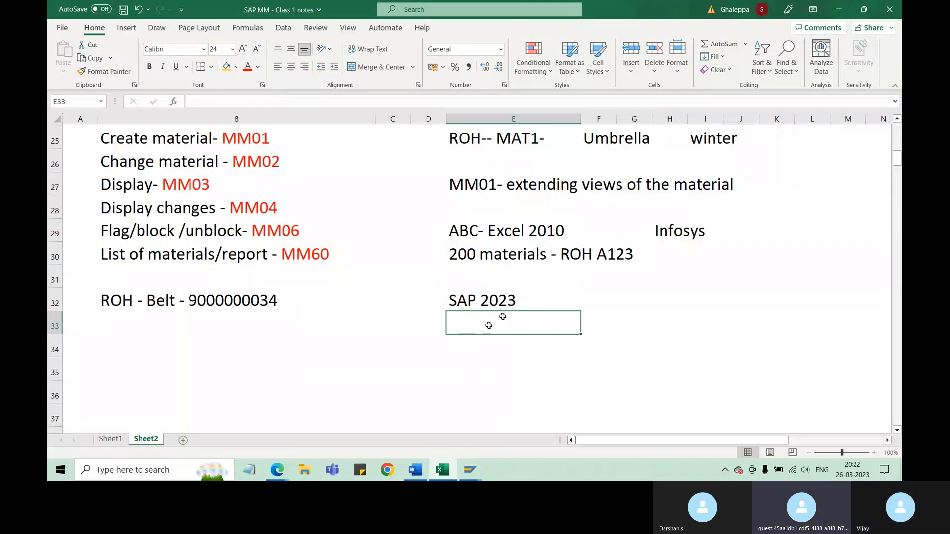
pyautogui.click(601, 254)
pyautogui.moveTo(601, 255); pyautogui.dragTo(622, 254)
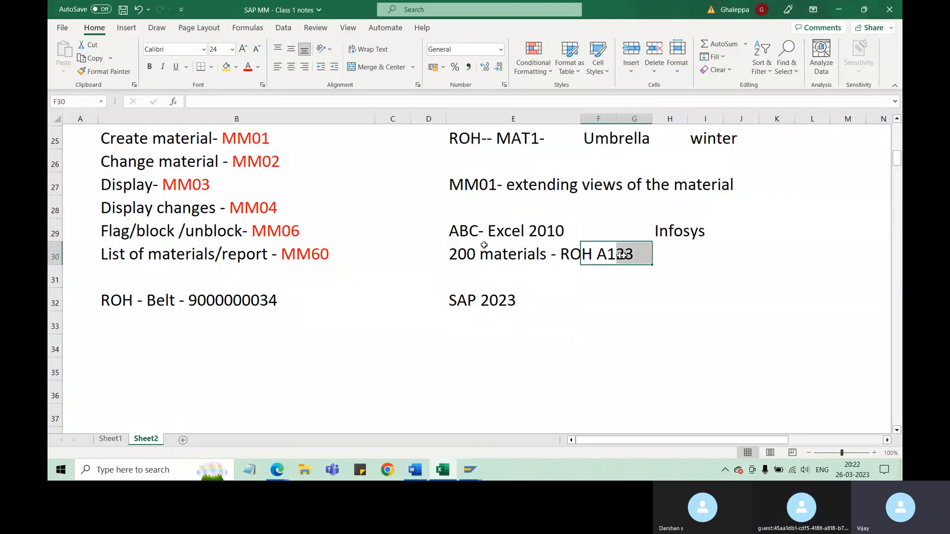
pyautogui.click(574, 255)
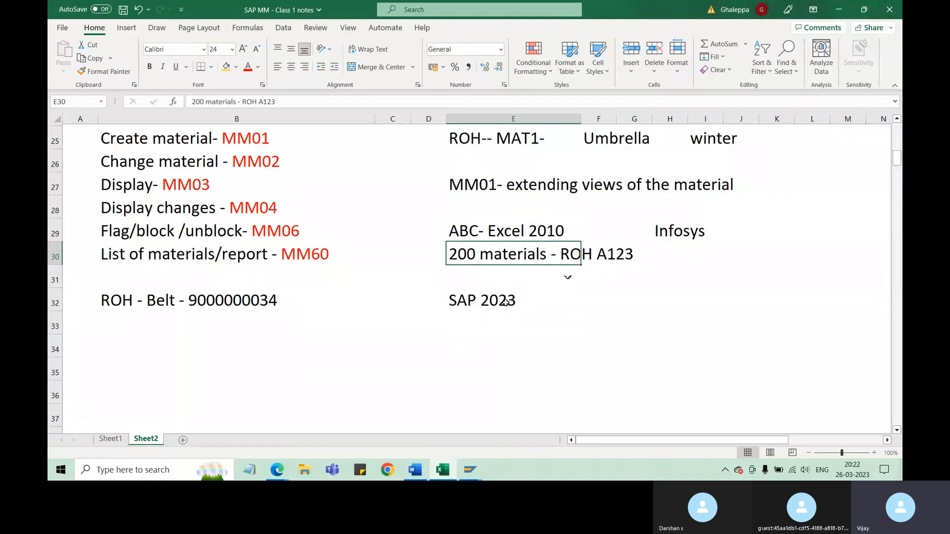
pyautogui.click(464, 314)
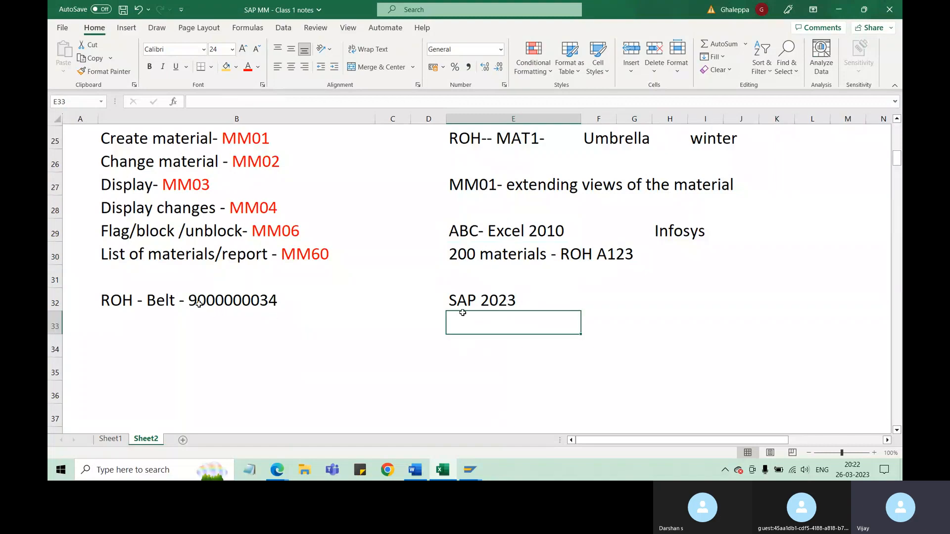
pyautogui.click(199, 304)
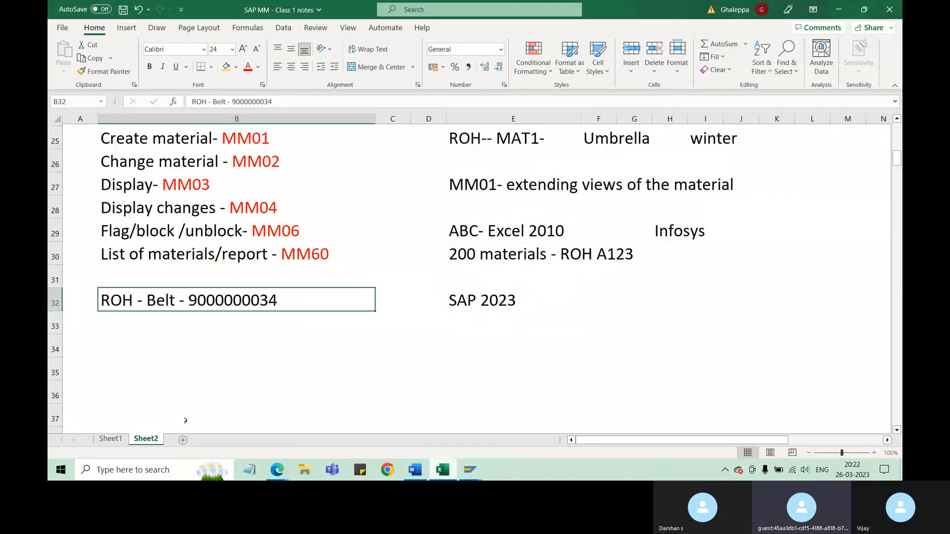
# Step: Switch to the SAP Create Material window and enter A123 as the belt's old material number
pyautogui.click(469, 470)
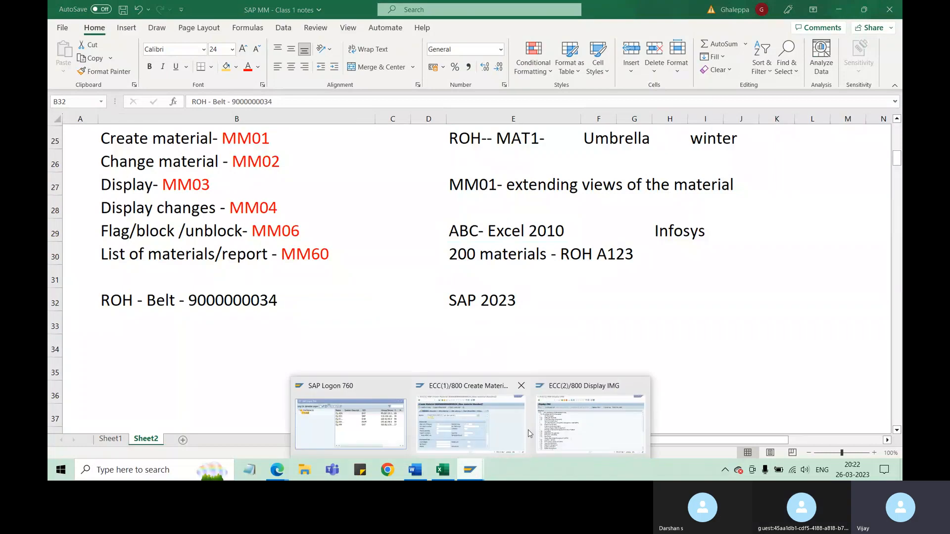
pyautogui.click(465, 432)
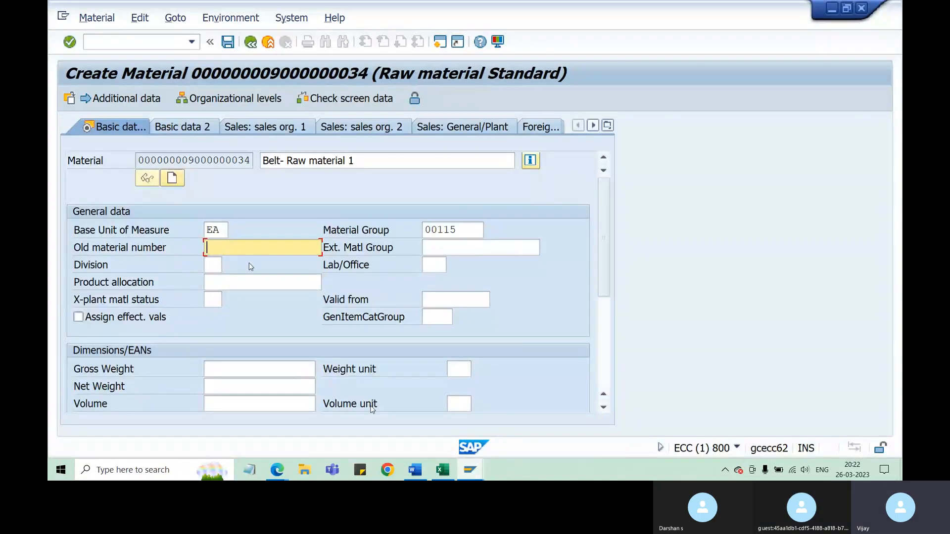
pyautogui.write('A123')
pyautogui.moveTo(233, 247); pyautogui.dragTo(204, 246)
pyautogui.moveTo(238, 251); pyautogui.dragTo(204, 250)
pyautogui.moveTo(188, 161); pyautogui.dragTo(247, 160)
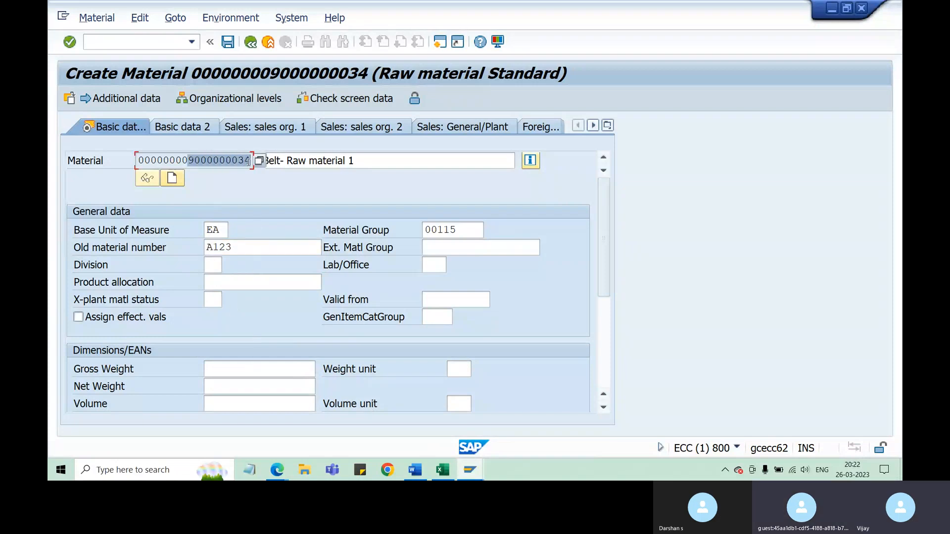
pyautogui.click(249, 160)
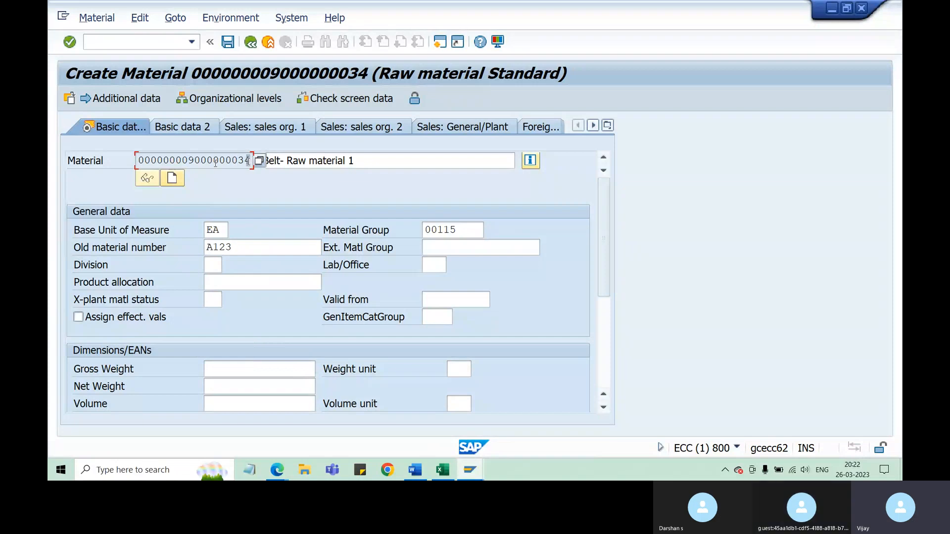
pyautogui.moveTo(189, 160); pyautogui.dragTo(251, 160)
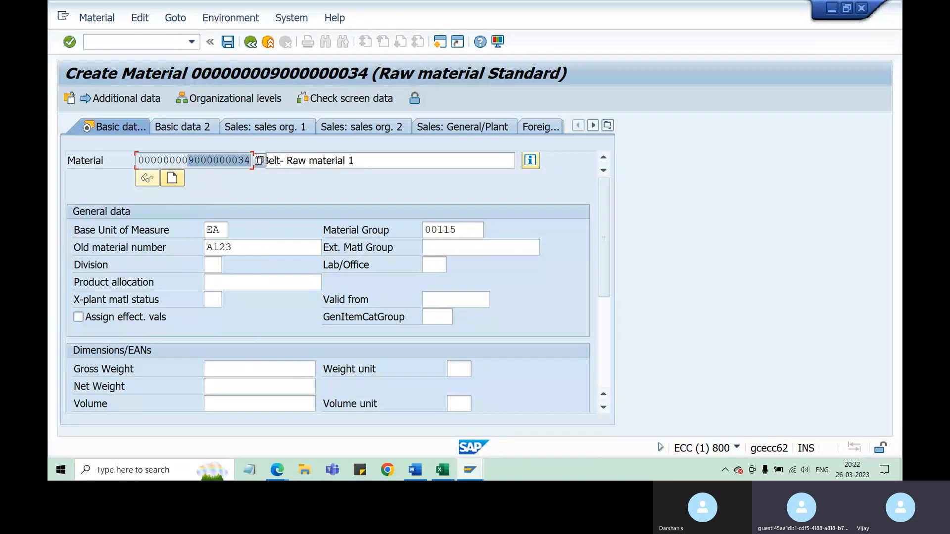
pyautogui.moveTo(242, 245); pyautogui.dragTo(195, 243)
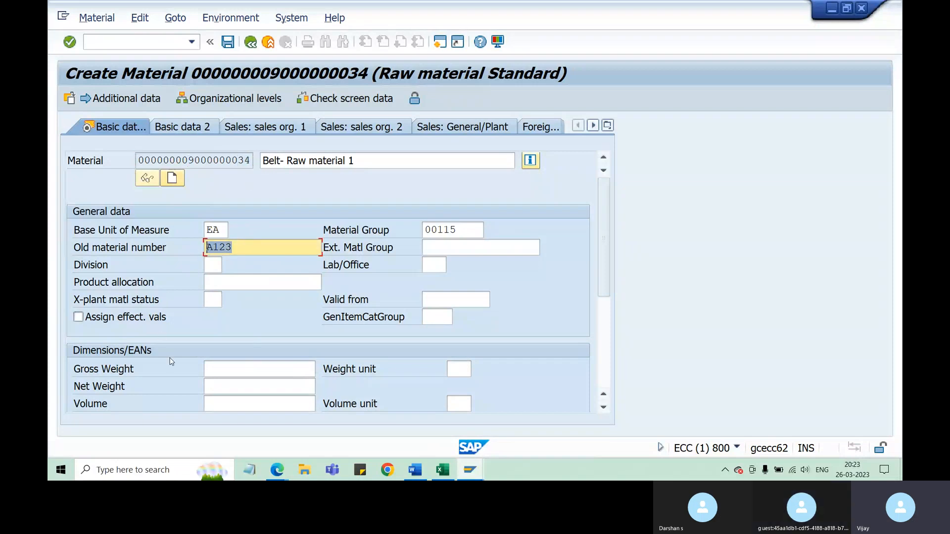
# Step: Return to the Excel notes and change the note in E29 to "ABC- Excel/tally 2010"
pyautogui.click(443, 470)
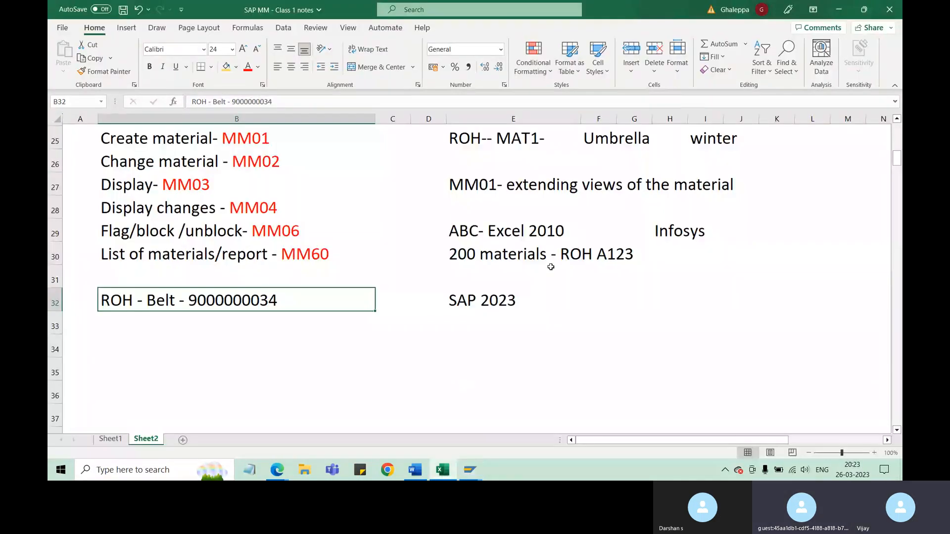
pyautogui.click(523, 231)
pyautogui.doubleClick(524, 231)
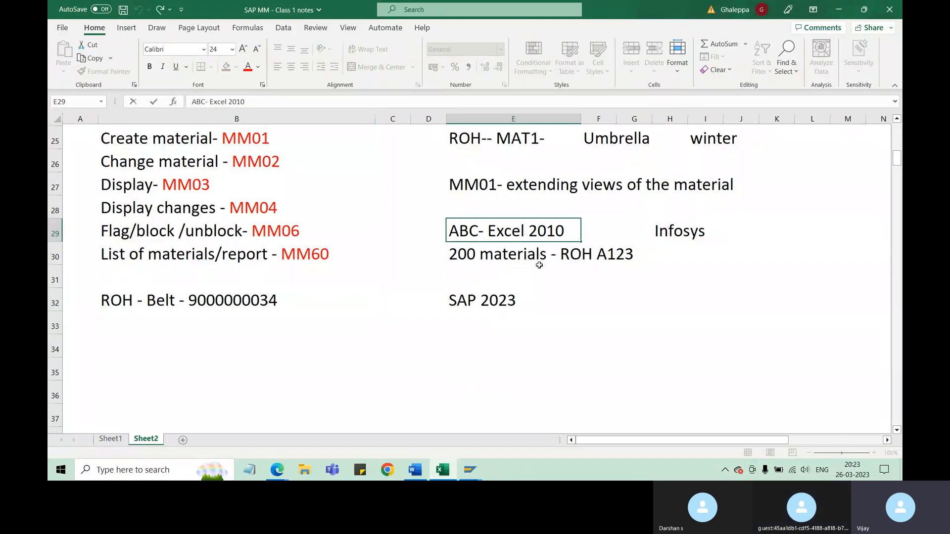
pyautogui.write('/tally')
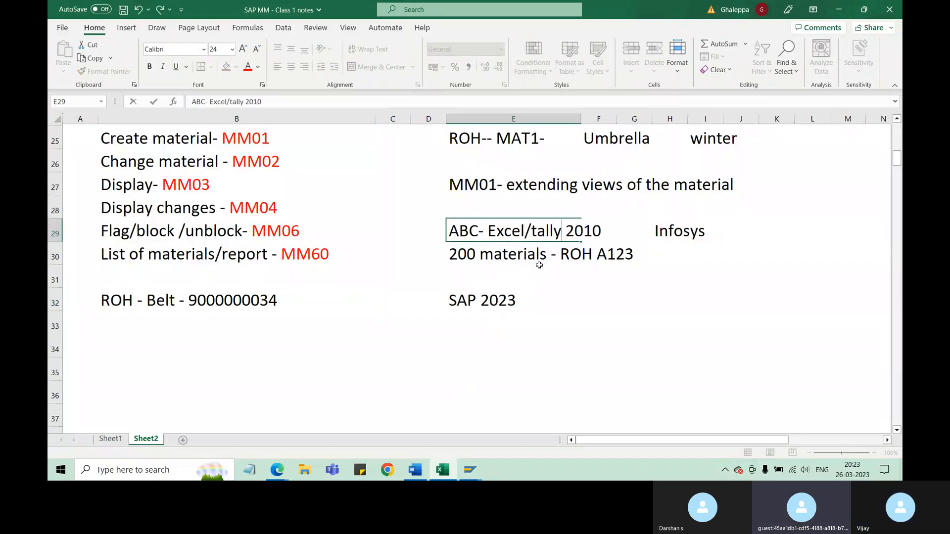
pyautogui.click(601, 319)
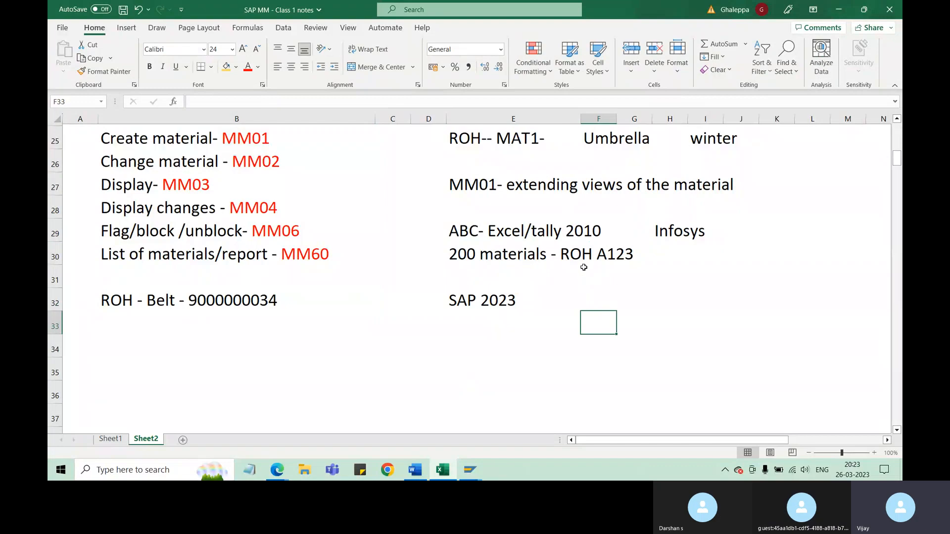
# Step: Compare the ROH A123 and belt notes in Excel with the Material and Old material number fields in SAP
pyautogui.moveTo(575, 257); pyautogui.dragTo(638, 257)
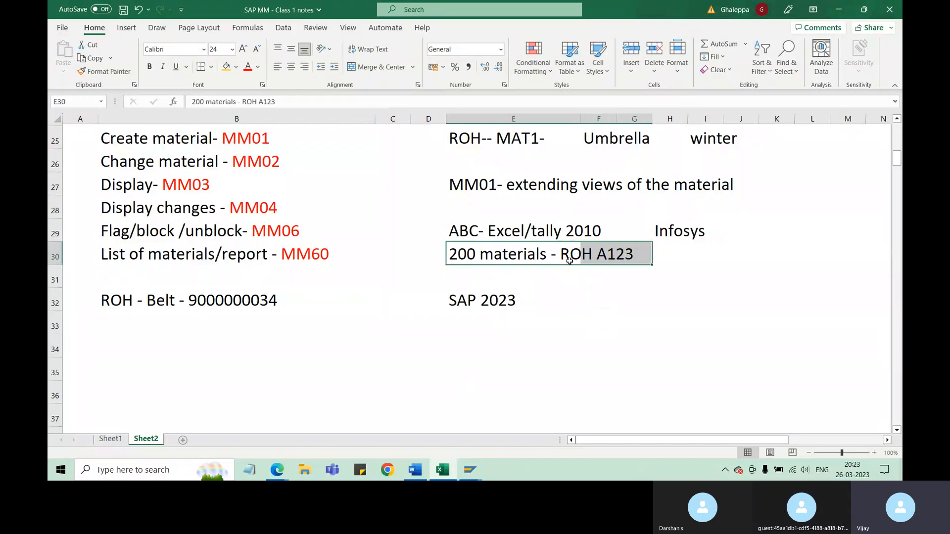
pyautogui.moveTo(568, 260); pyautogui.dragTo(618, 258)
pyautogui.click(250, 306)
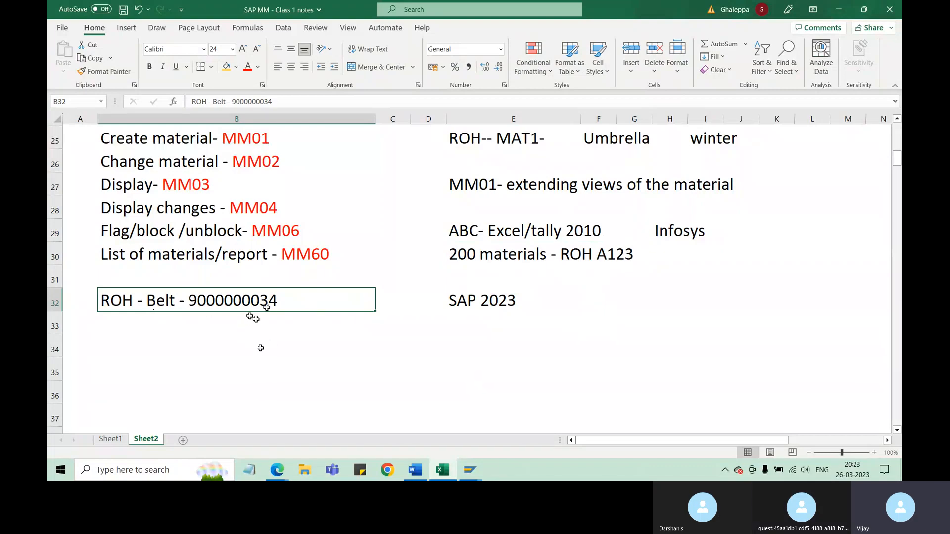
pyautogui.moveTo(566, 260); pyautogui.dragTo(638, 257)
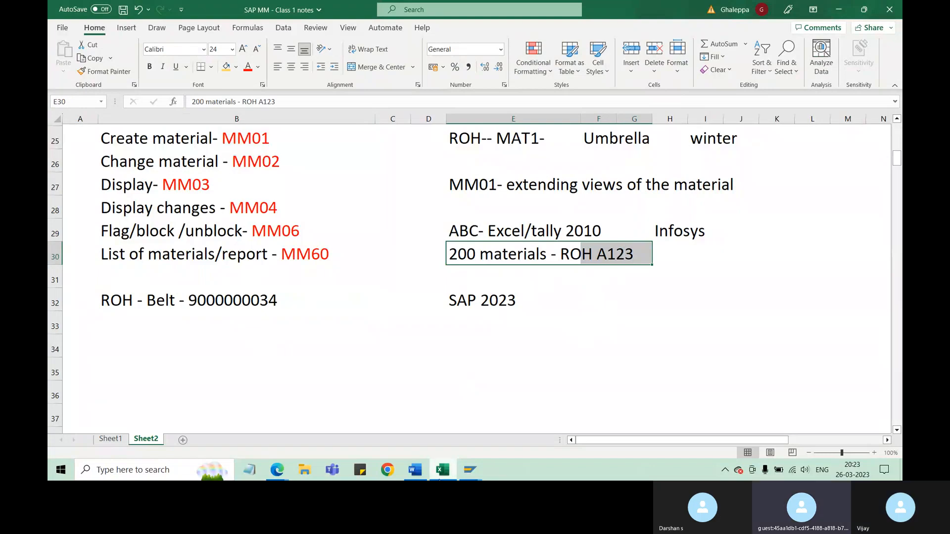
pyautogui.click(470, 470)
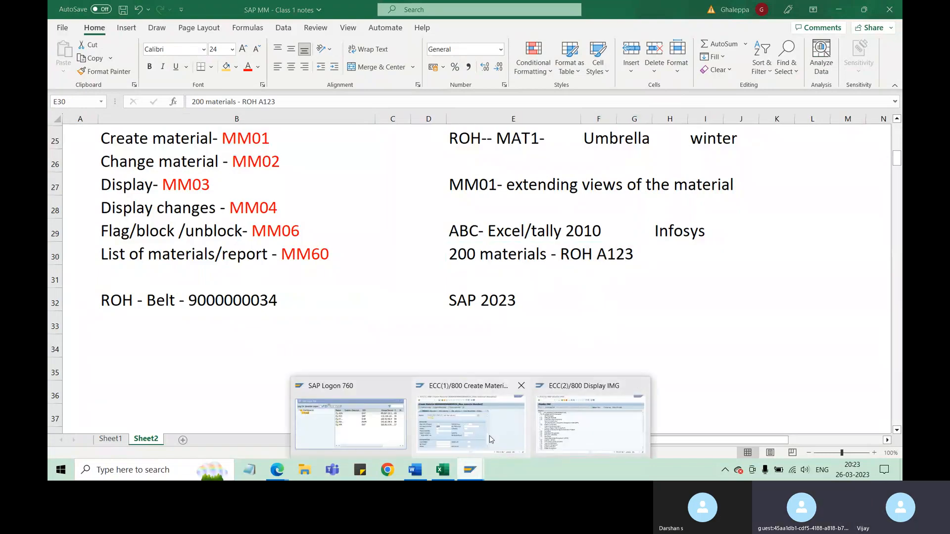
pyautogui.click(503, 442)
pyautogui.click(250, 247)
pyautogui.moveTo(251, 247); pyautogui.dragTo(194, 247)
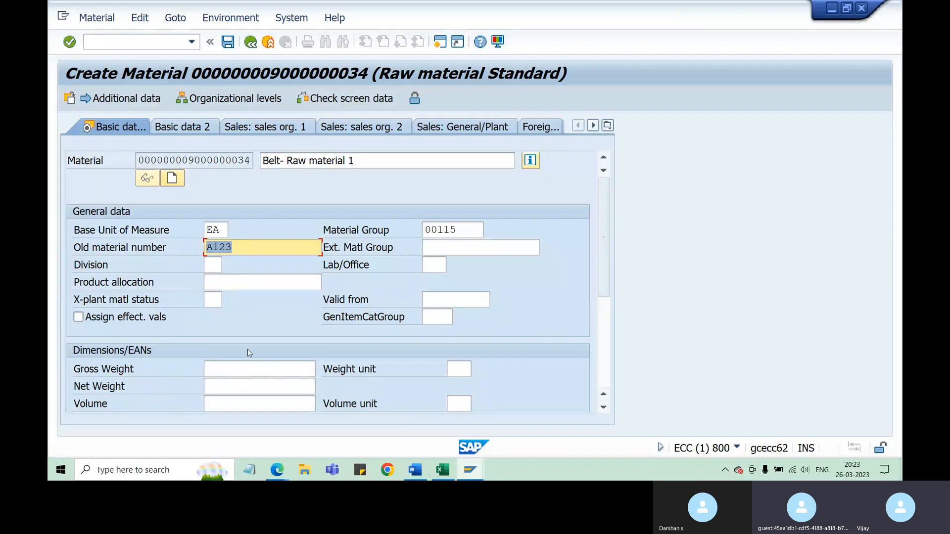
pyautogui.click(249, 247)
pyautogui.moveTo(237, 250); pyautogui.dragTo(197, 249)
pyautogui.moveTo(249, 159); pyautogui.dragTo(188, 159)
pyautogui.moveTo(287, 160); pyautogui.dragTo(261, 160)
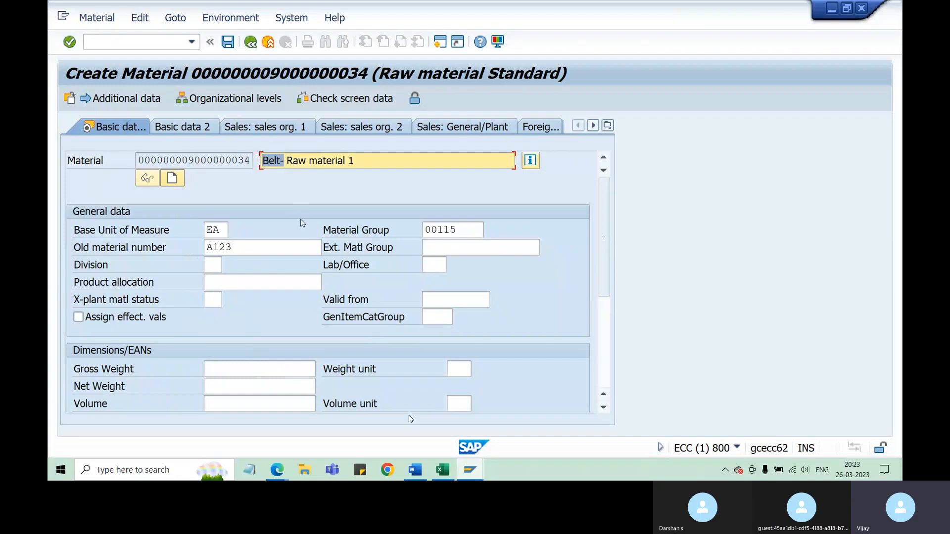
# Step: Browse the possible Lab/Office entries without choosing one, and point out the Product allocation field and the material description
pyautogui.click(430, 265)
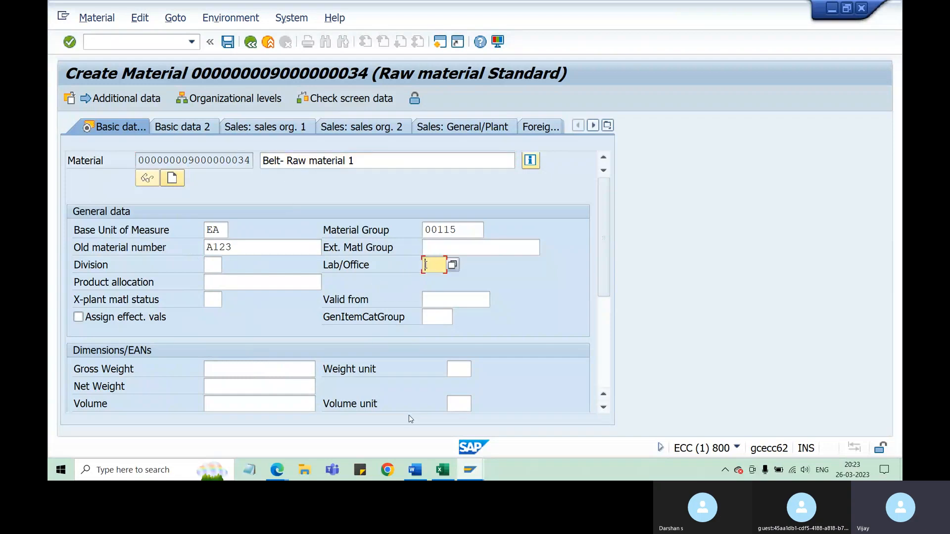
pyautogui.click(454, 265)
pyautogui.scroll(-4, 450, 237)
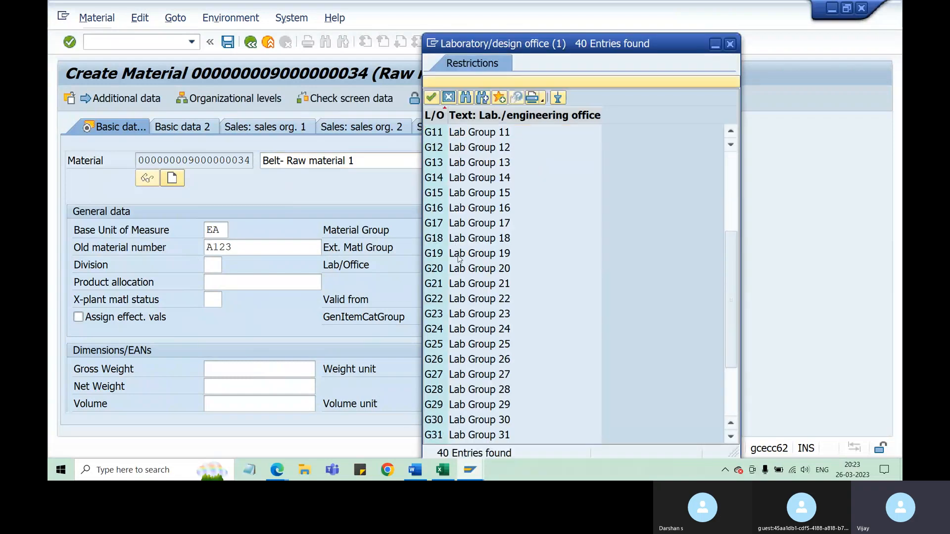
pyautogui.scroll(-3, 459, 258)
pyautogui.scroll(8, 458, 258)
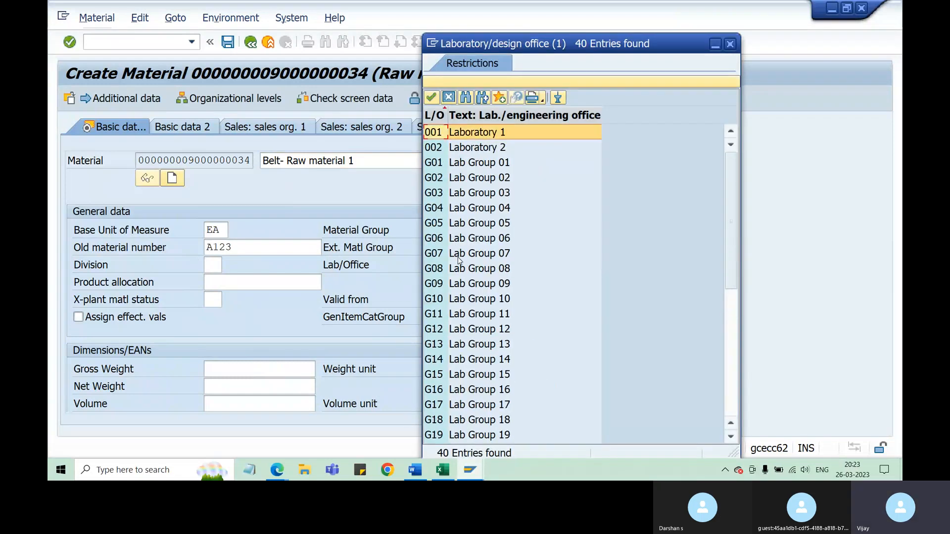
pyautogui.click(730, 44)
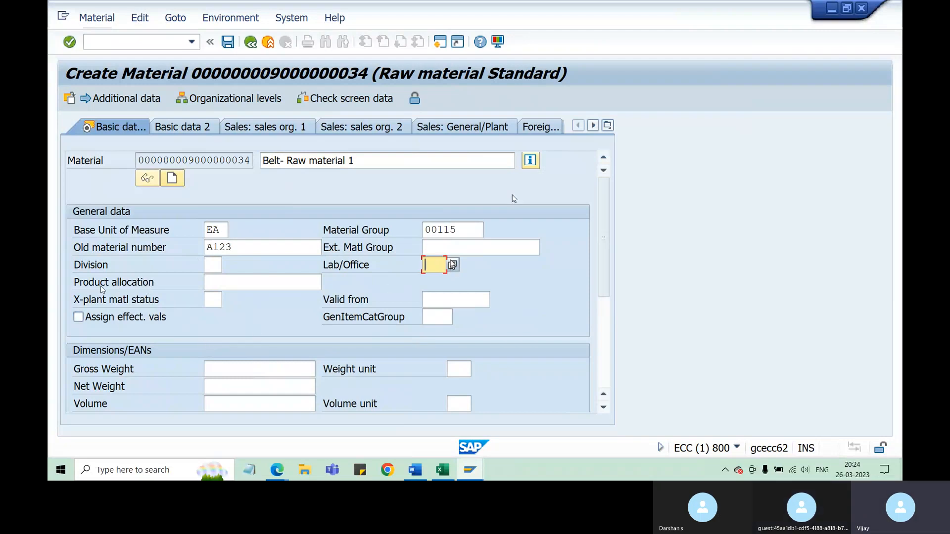
pyautogui.click(154, 283)
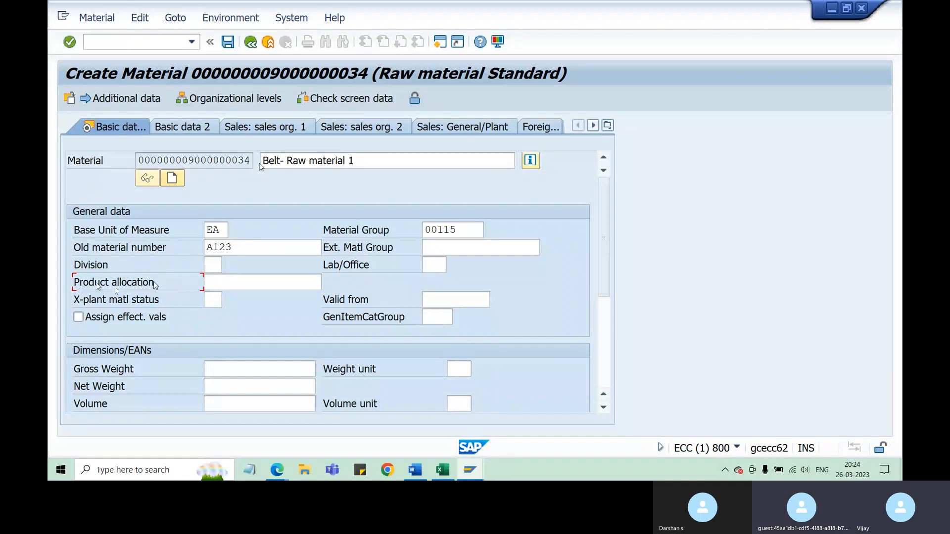
pyautogui.click(368, 160)
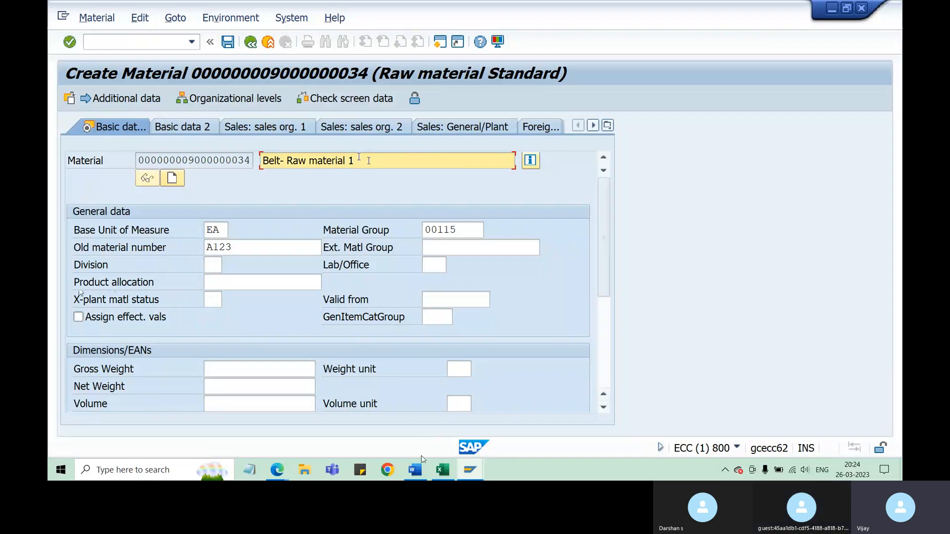
# Step: Switch to the Excel notes and enter "2,00,000 Belts" in cell E34, below the SAP 2023 note
pyautogui.click(443, 469)
pyautogui.click(460, 334)
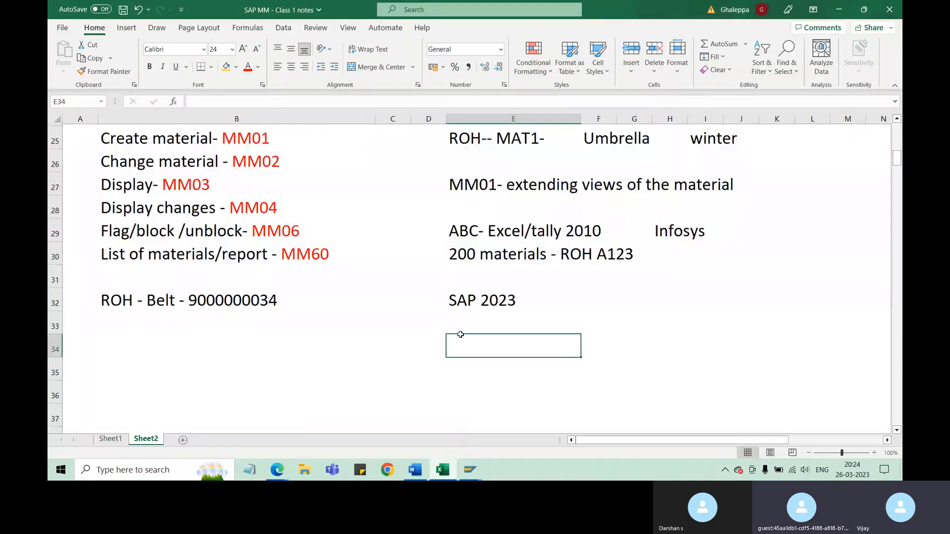
pyautogui.write('200')
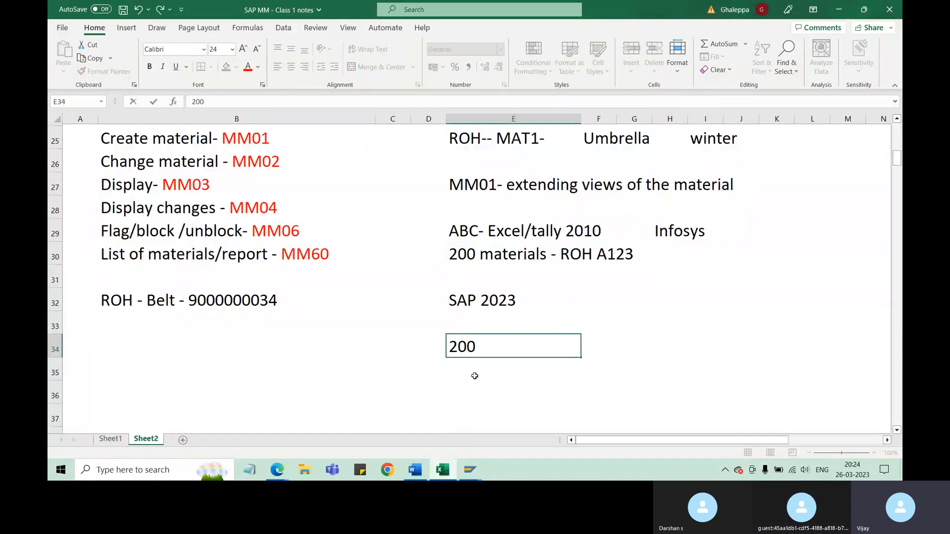
pyautogui.press('BackSpace')
pyautogui.press('BackSpace')
pyautogui.write(',00,000')
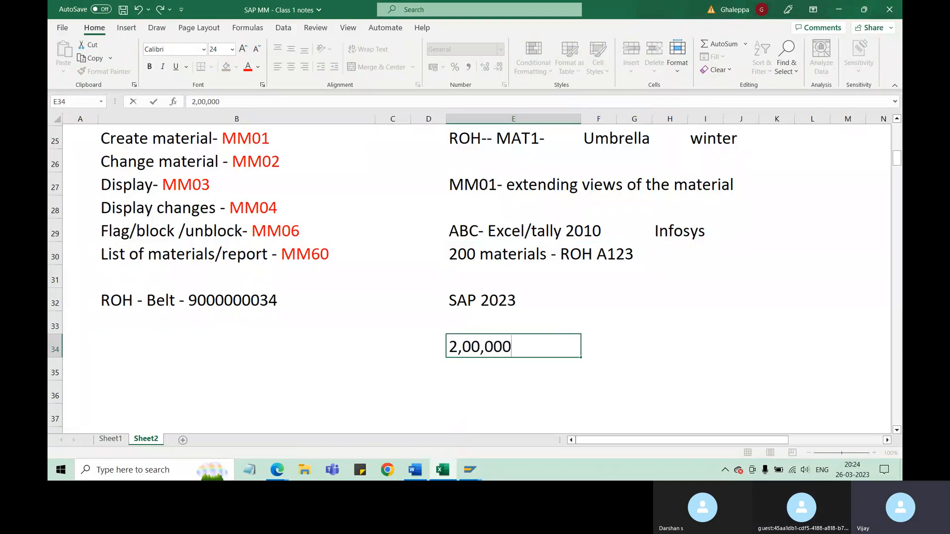
pyautogui.write(' Belt')
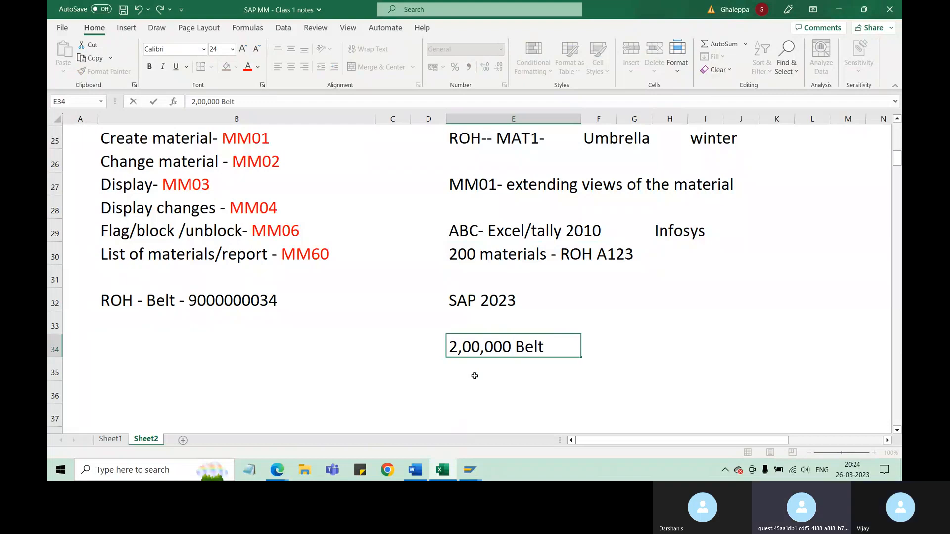
pyautogui.write('s')
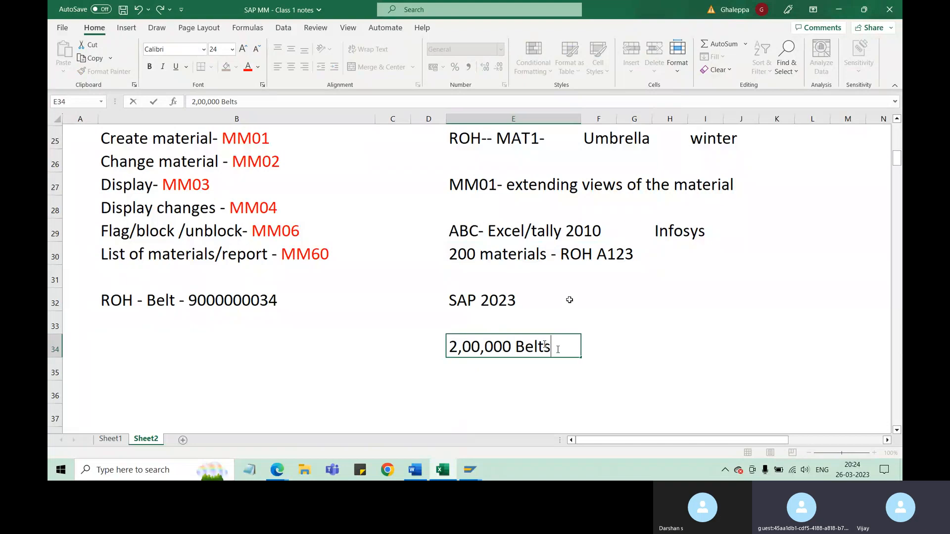
# Step: Append the code "ZA31" in capitals to the belts note in E34
pyautogui.write(' Za31')
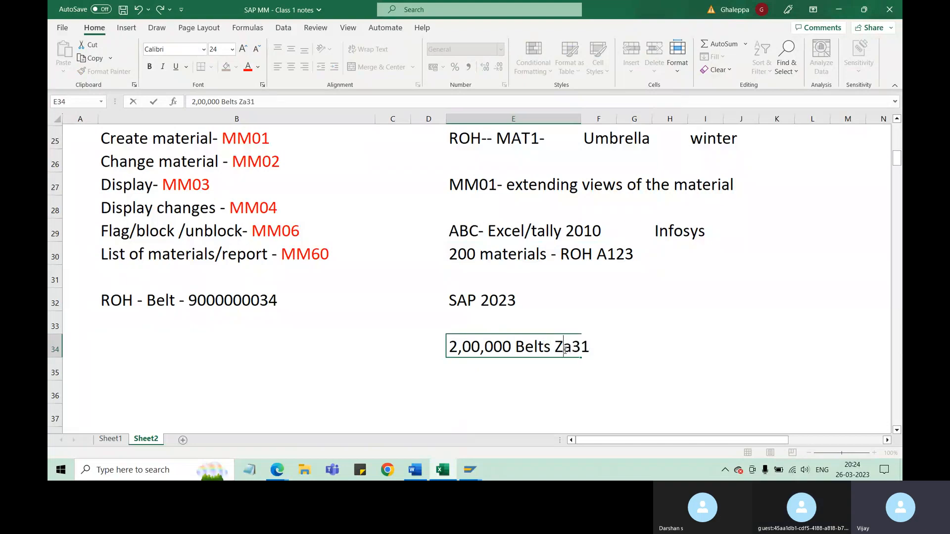
pyautogui.moveTo(563, 349); pyautogui.dragTo(572, 349)
pyautogui.write('A')
pyautogui.click(548, 392)
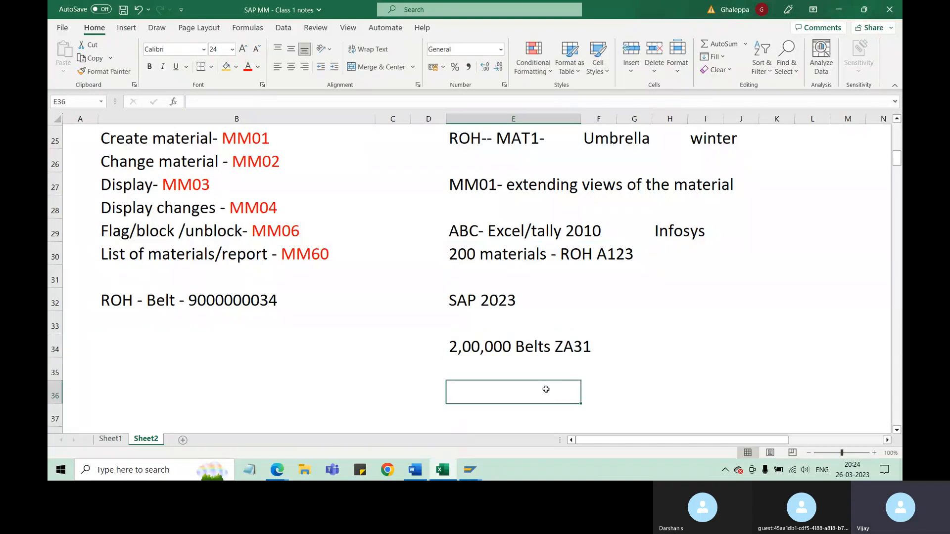
pyautogui.click(491, 349)
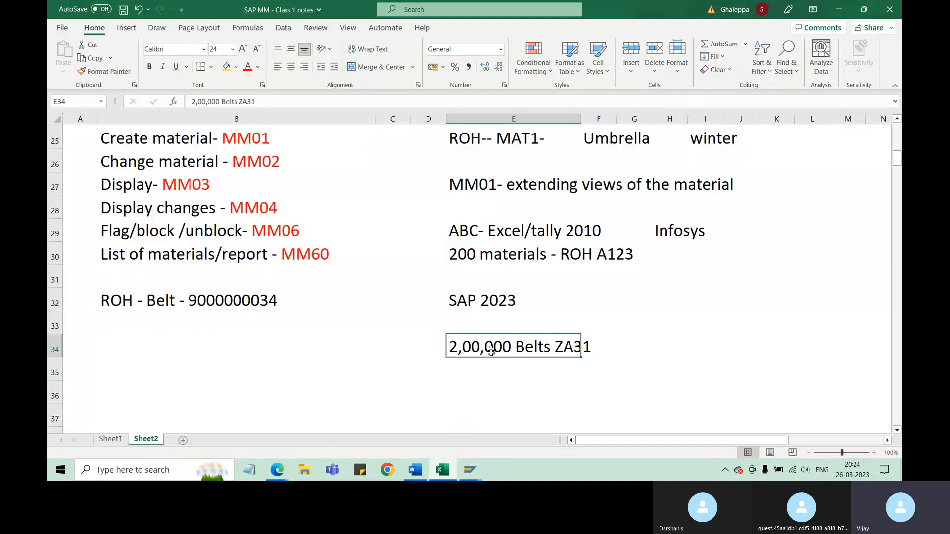
pyautogui.doubleClick(557, 347)
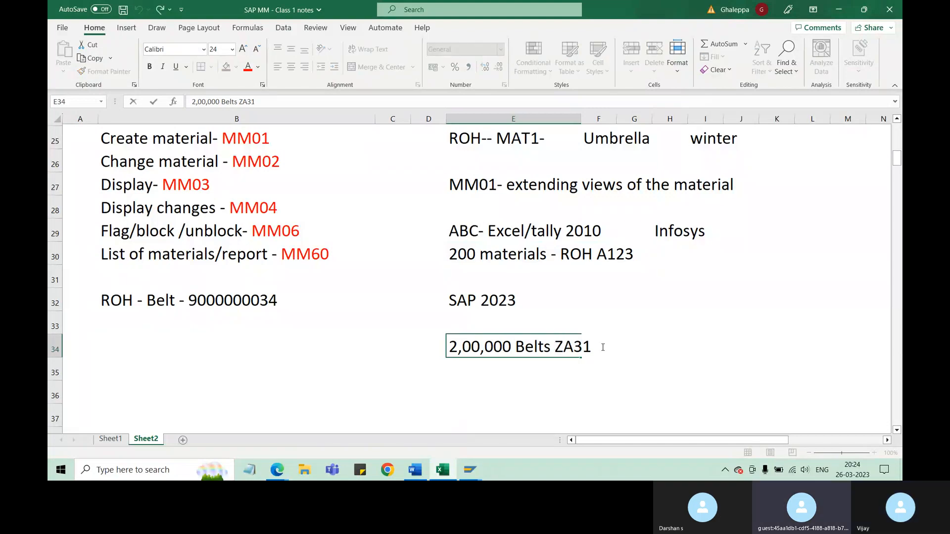
# Step: Merge and center cells J30:M33 into one box and enter "Office" in it
pyautogui.moveTo(742, 262); pyautogui.dragTo(847, 333)
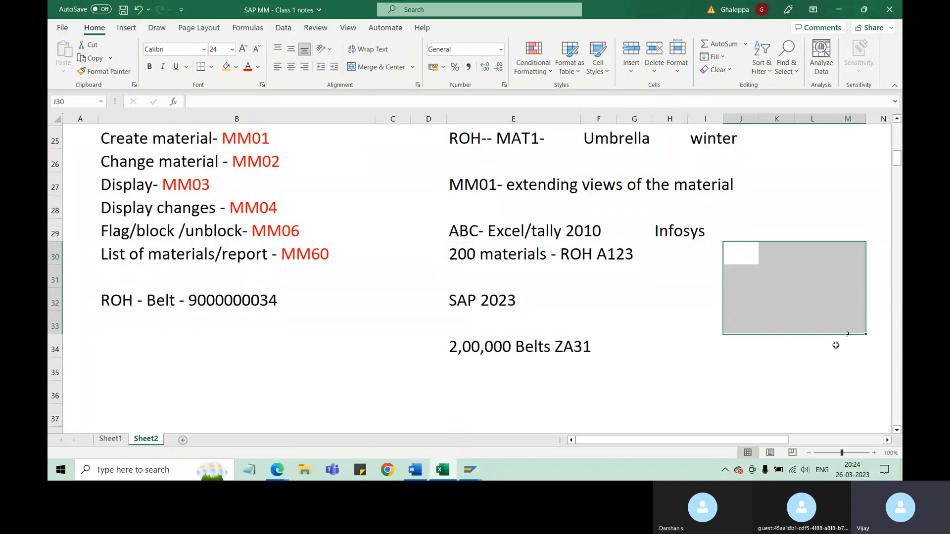
pyautogui.click(374, 69)
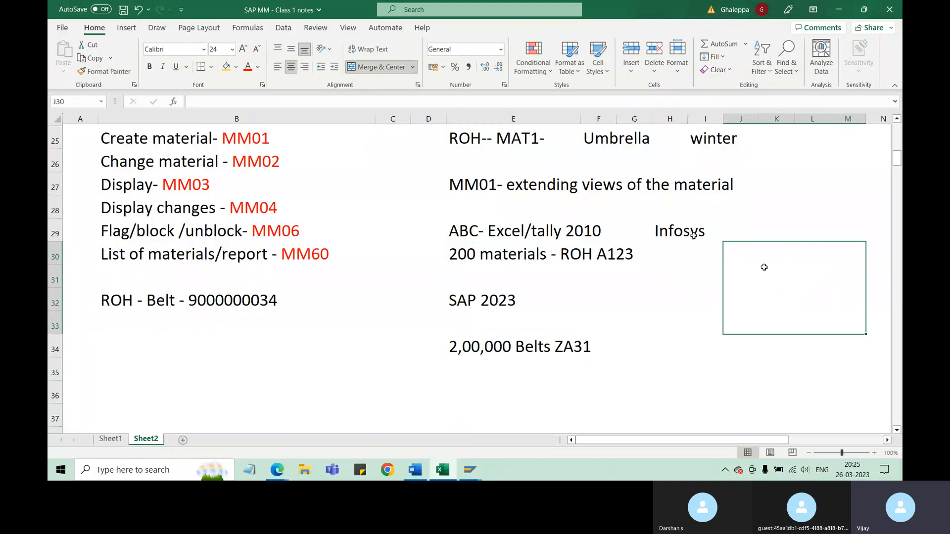
pyautogui.doubleClick(750, 292)
pyautogui.write('O')
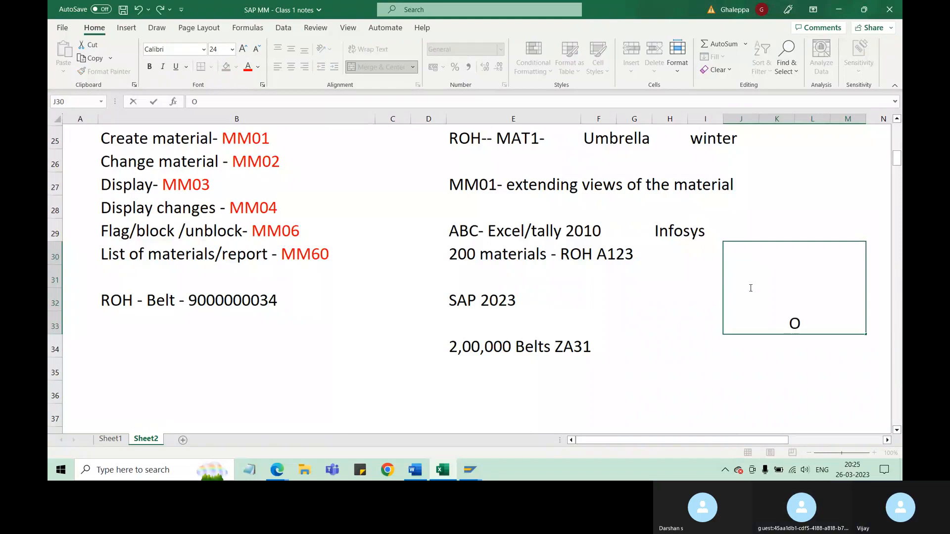
pyautogui.write('ffice')
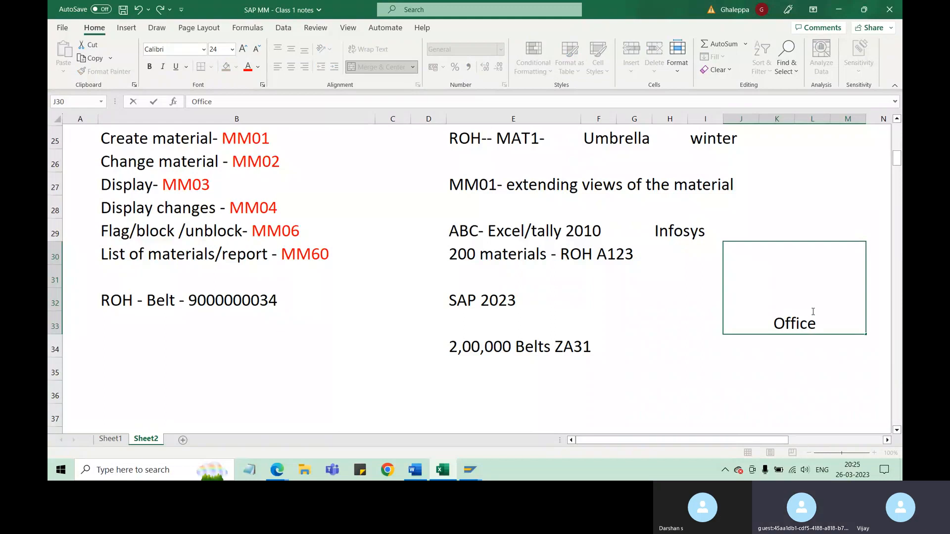
# Step: Extend the note in the merged box J30:M33 to read "Office - 1000 chairs"
pyautogui.write(' - cha')
pyautogui.press('BackSpace')
pyautogui.write('a')
pyautogui.press('BackSpace')
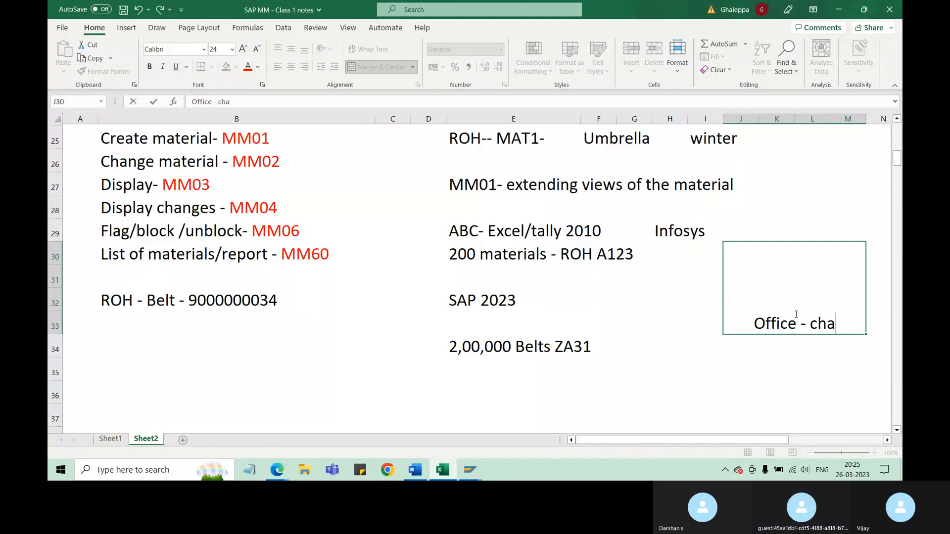
pyautogui.write('irs')
pyautogui.click(799, 320)
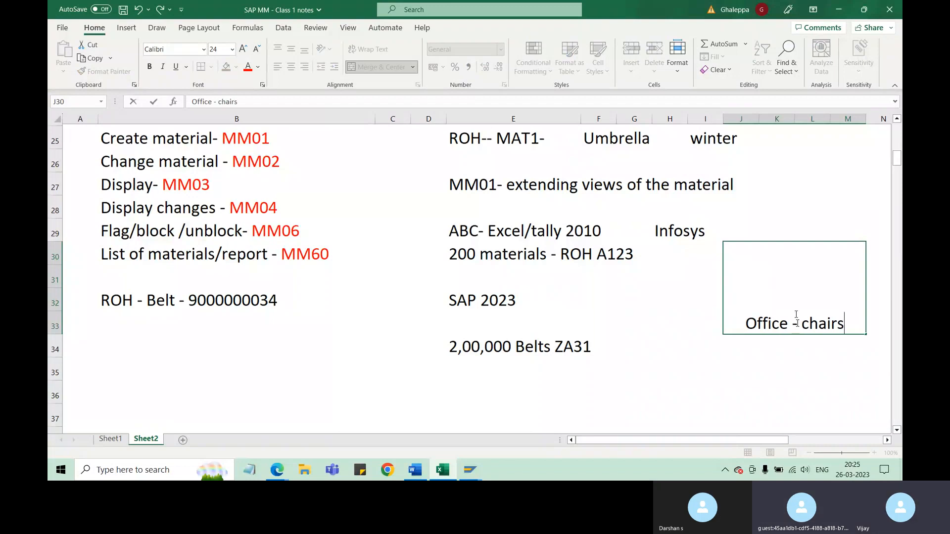
pyautogui.write('1000')
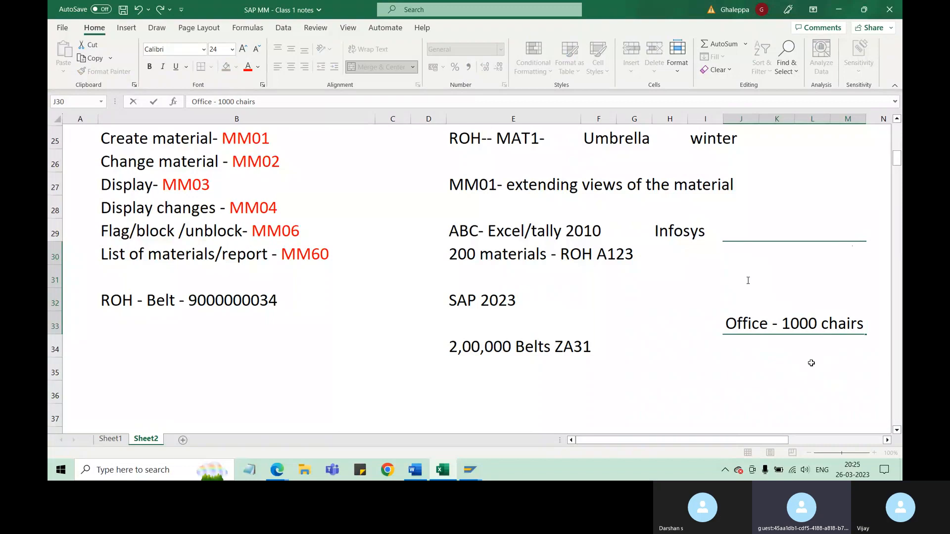
pyautogui.click(810, 366)
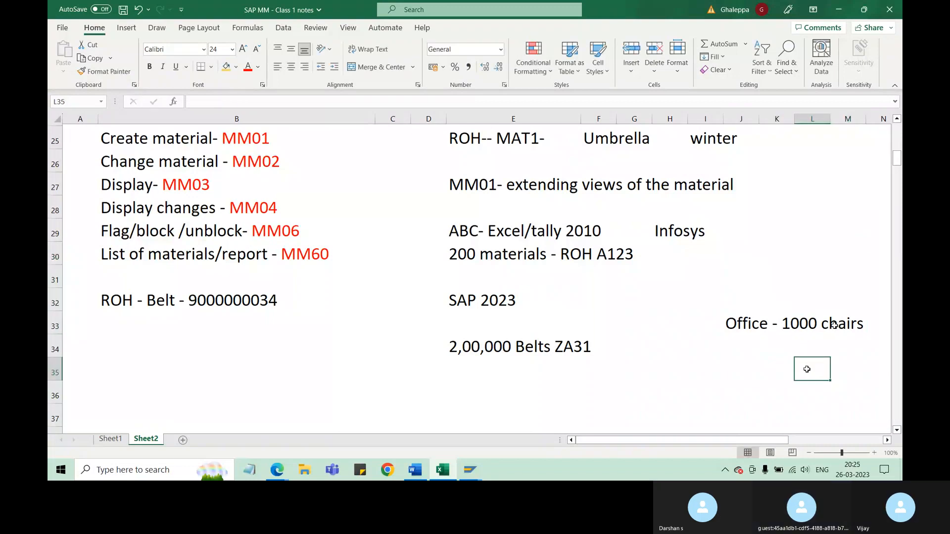
pyautogui.click(771, 325)
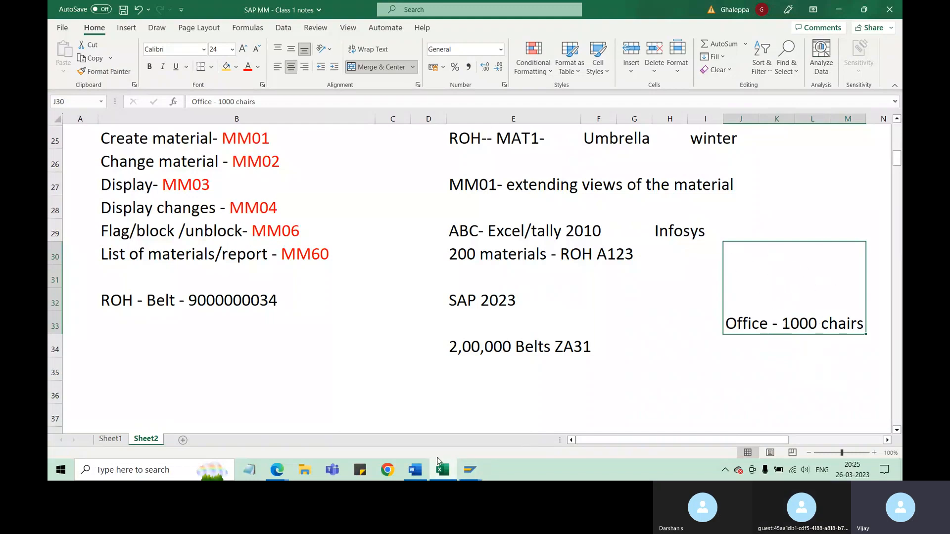
# Step: Switch to the SAP Create Material session and examine the possible Product allocation entries without choosing one
pyautogui.click(470, 470)
pyautogui.click(501, 434)
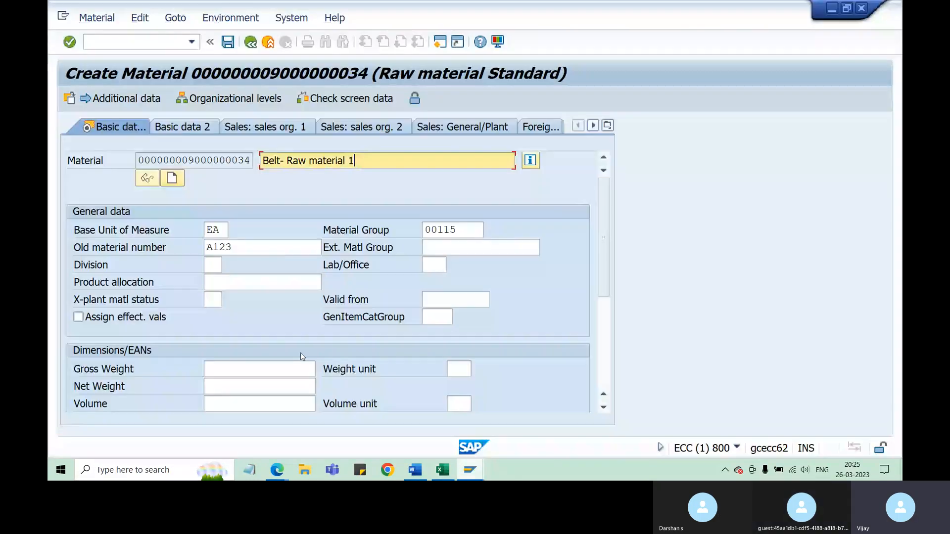
pyautogui.click(316, 282)
pyautogui.click(329, 283)
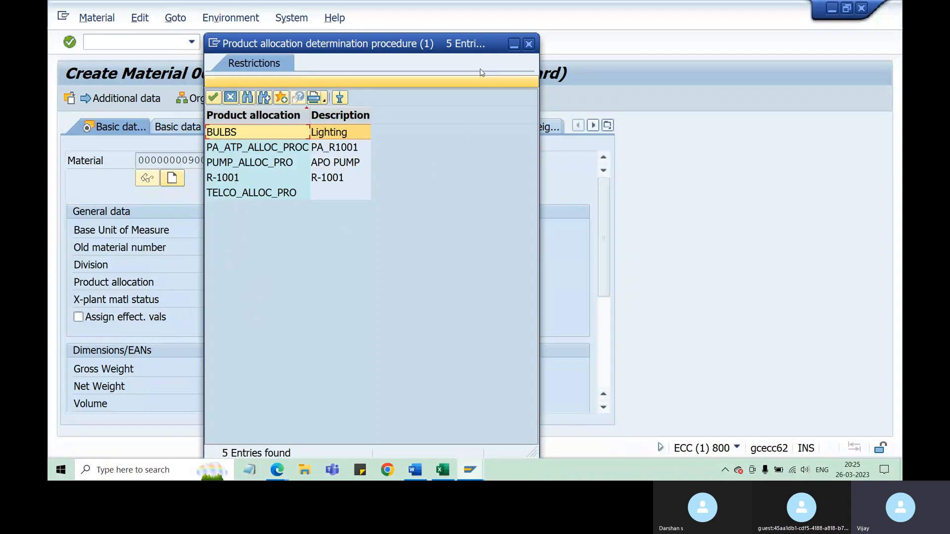
pyautogui.click(528, 43)
pyautogui.scroll(-2, 338, 303)
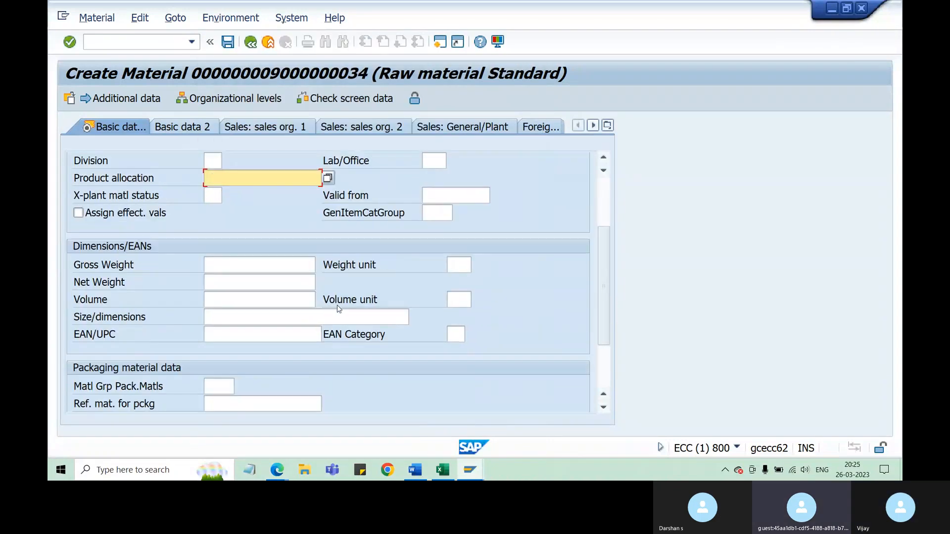
pyautogui.scroll(2, 337, 303)
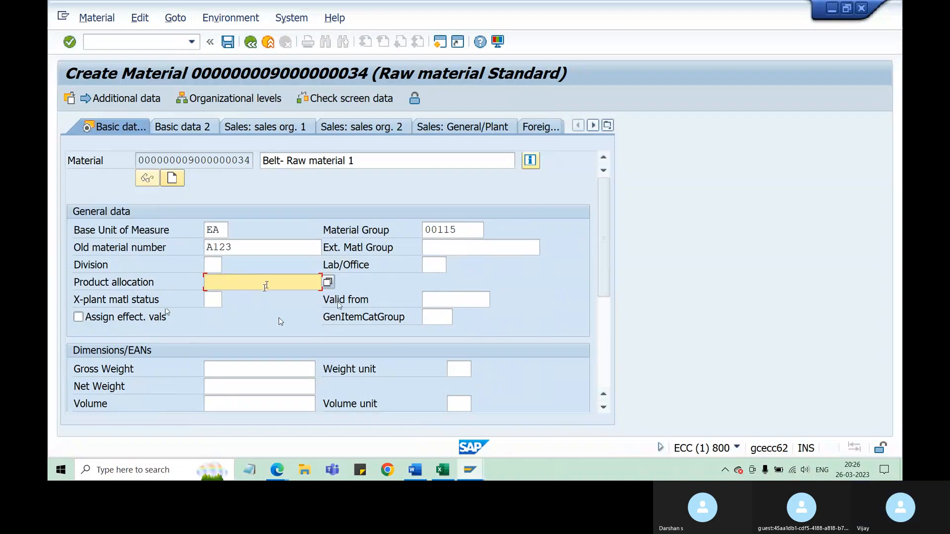
pyautogui.scroll(-2, 278, 316)
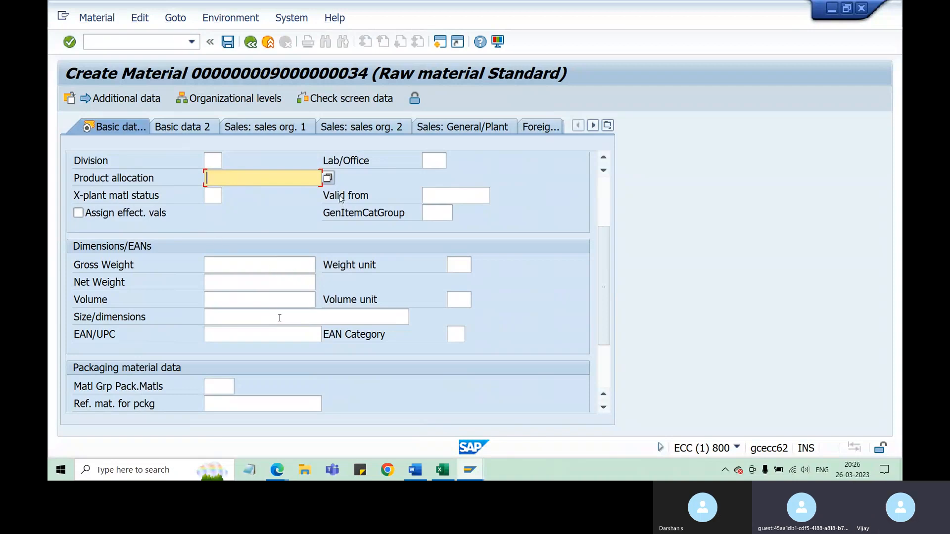
# Step: Set both Gross Weight and Net Weight to 1 without a weight unit and validate the Basic data 1 entries
pyautogui.click(444, 196)
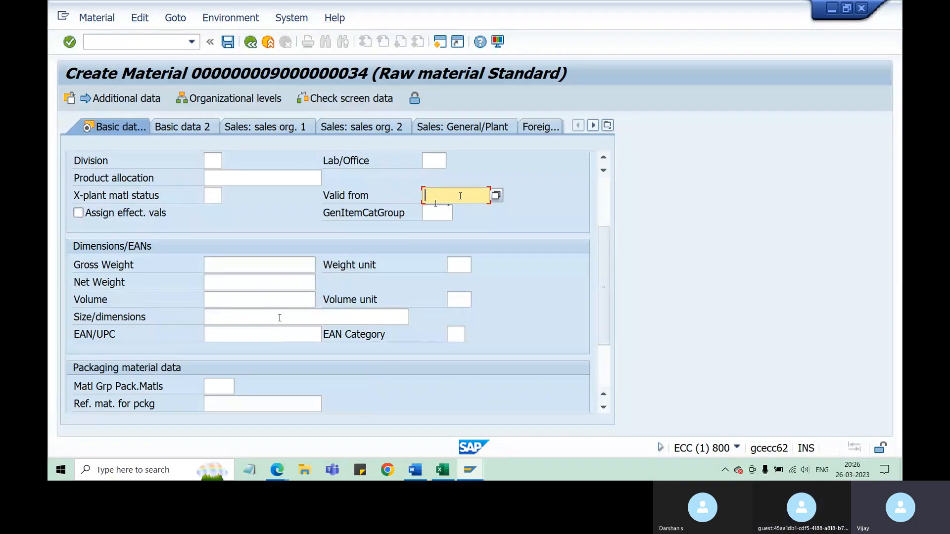
pyautogui.click(233, 264)
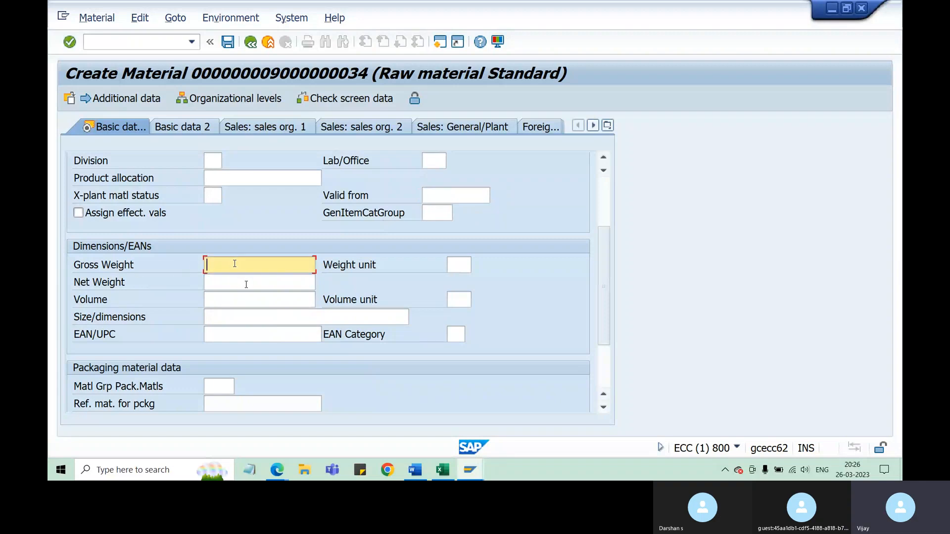
pyautogui.click(257, 282)
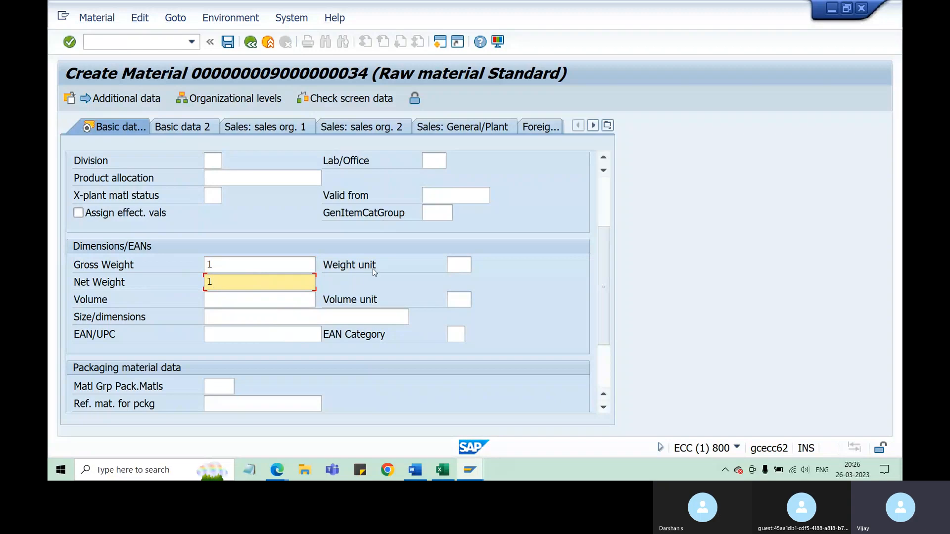
pyautogui.scroll(-3, 277, 368)
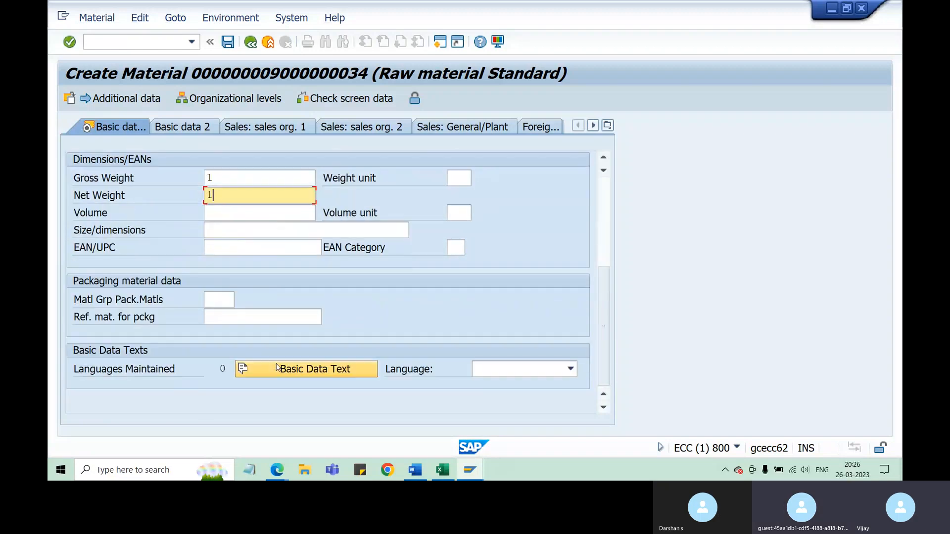
pyautogui.scroll(5, 276, 369)
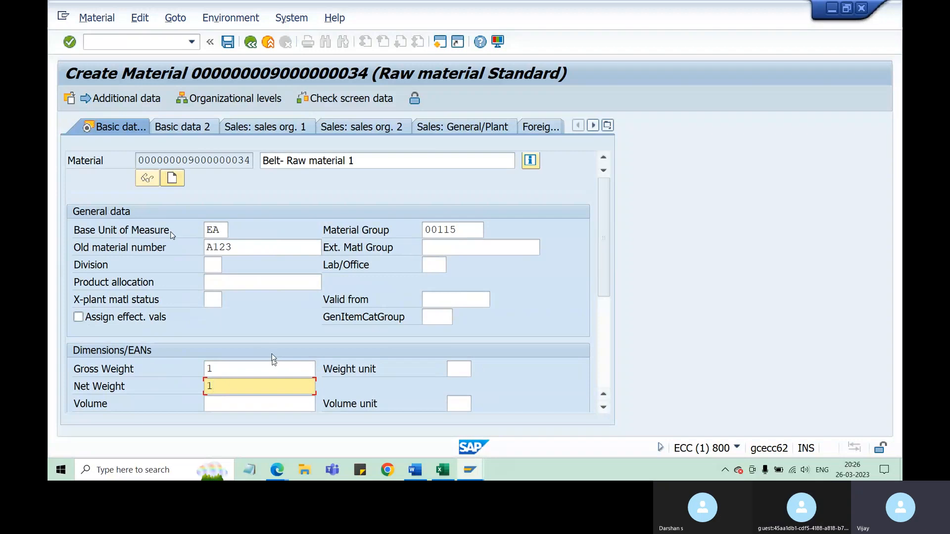
pyautogui.press('Return')
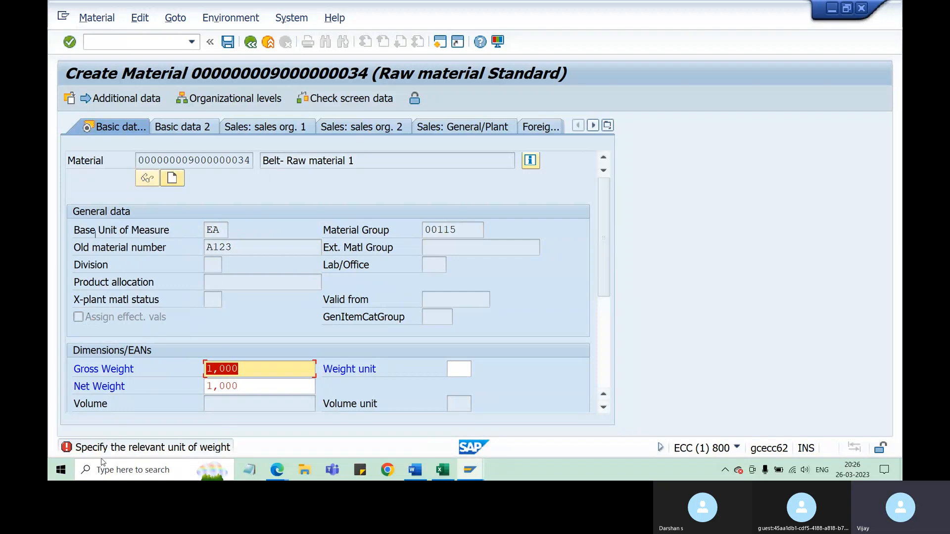
# Step: Clear the gross and net weights and continue through the views to Purchasing
pyautogui.click(221, 230)
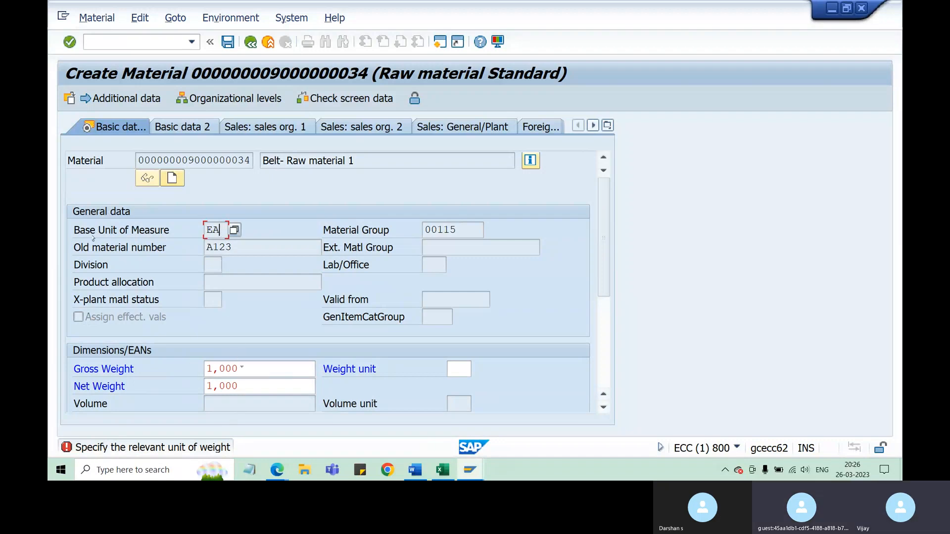
pyautogui.press('Return')
pyautogui.write('1')
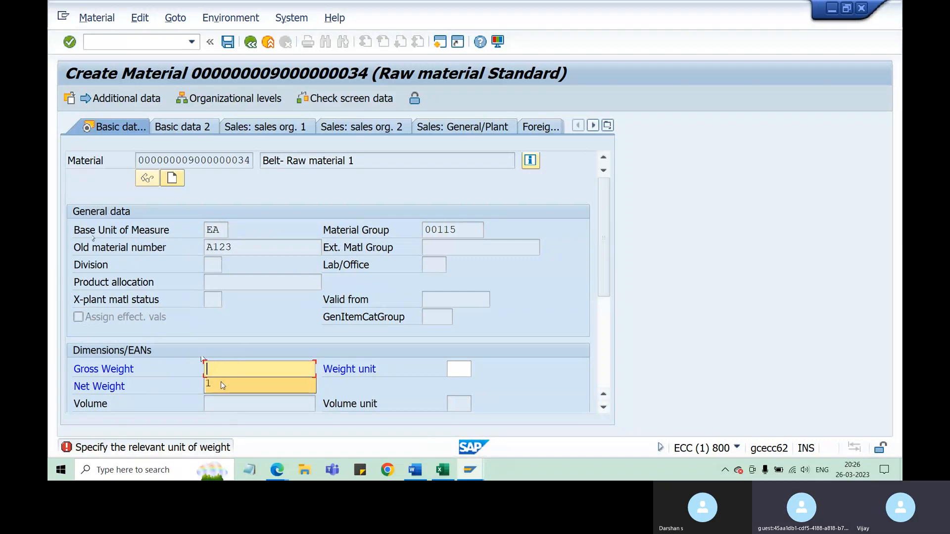
pyautogui.moveTo(246, 389); pyautogui.dragTo(196, 389)
pyautogui.press('BackSpace')
pyautogui.click(219, 371)
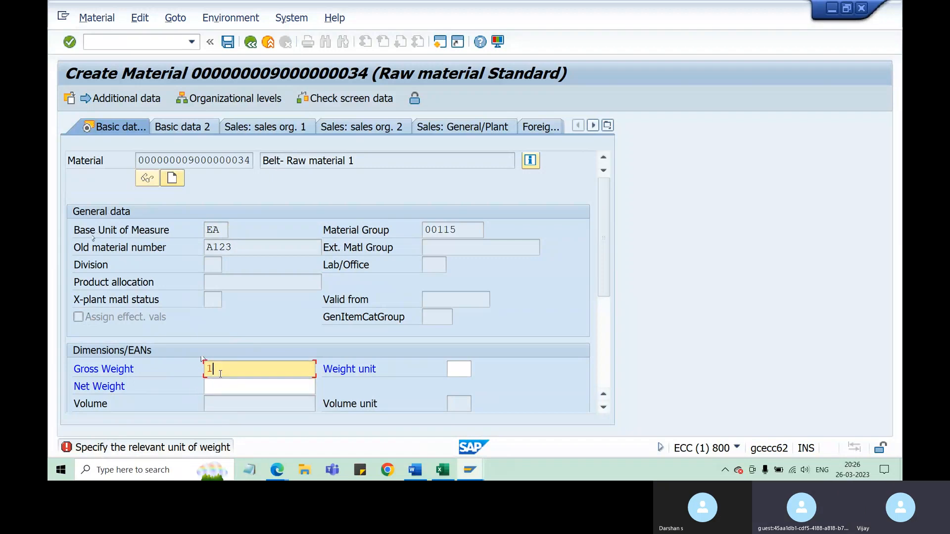
pyautogui.press('BackSpace')
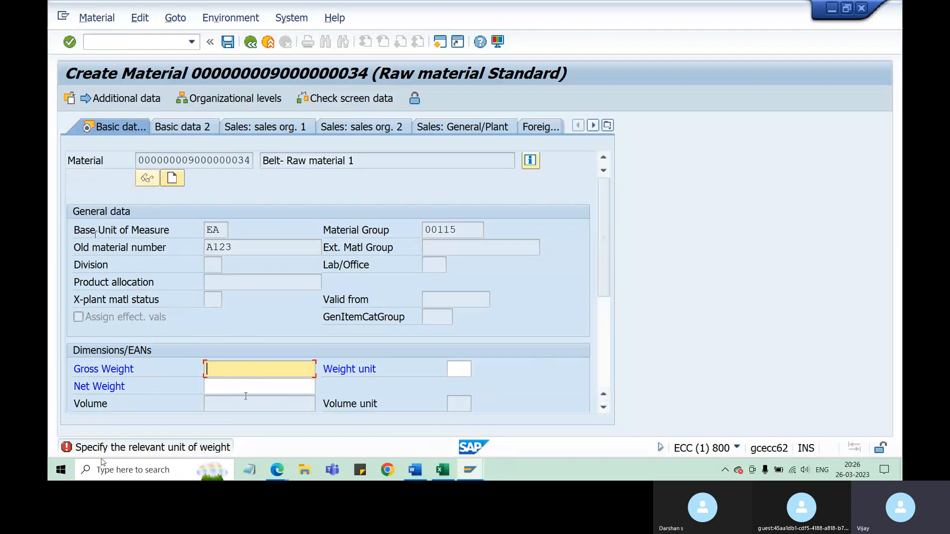
pyautogui.scroll(-3, 474, 381)
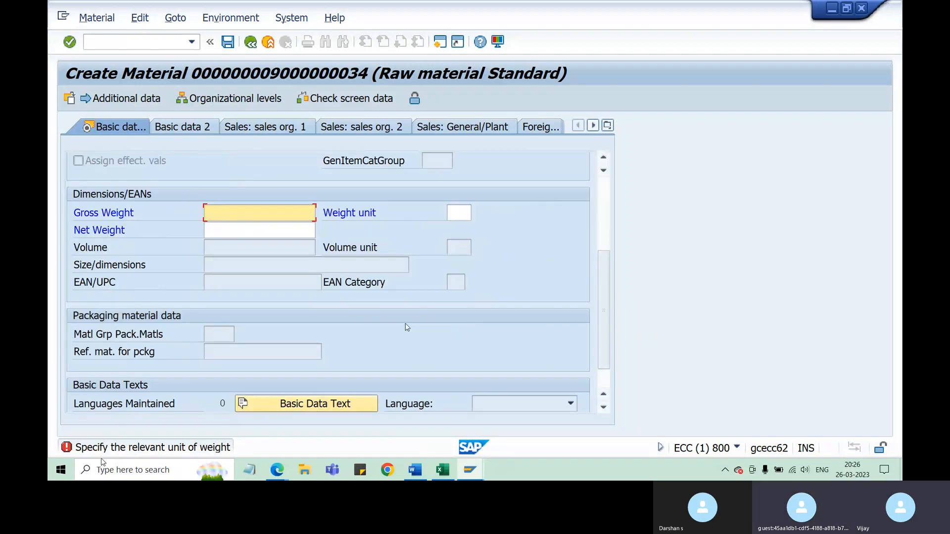
pyautogui.press('Return')
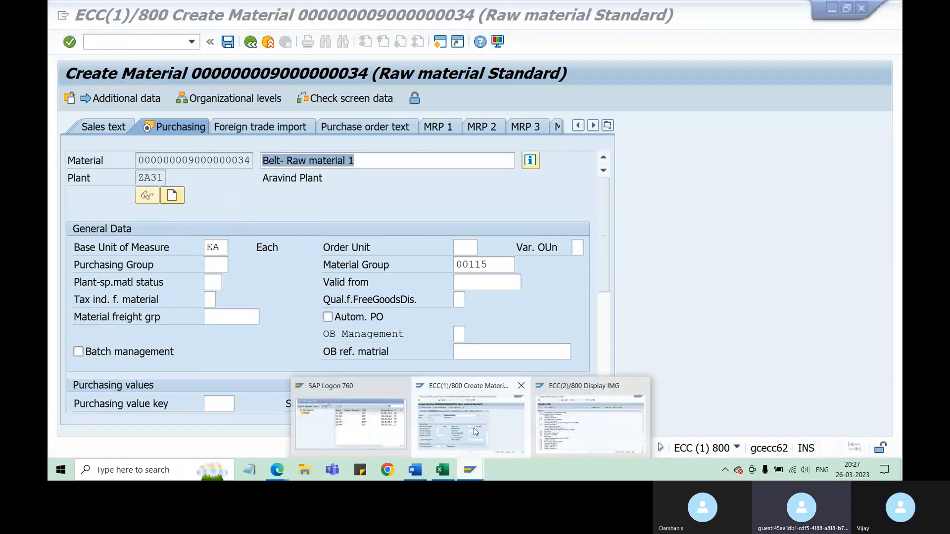
# Step: Start MM01 in a new session with /omm01 and bring up the view selection for the ROH material type
pyautogui.click(134, 44)
pyautogui.write('/')
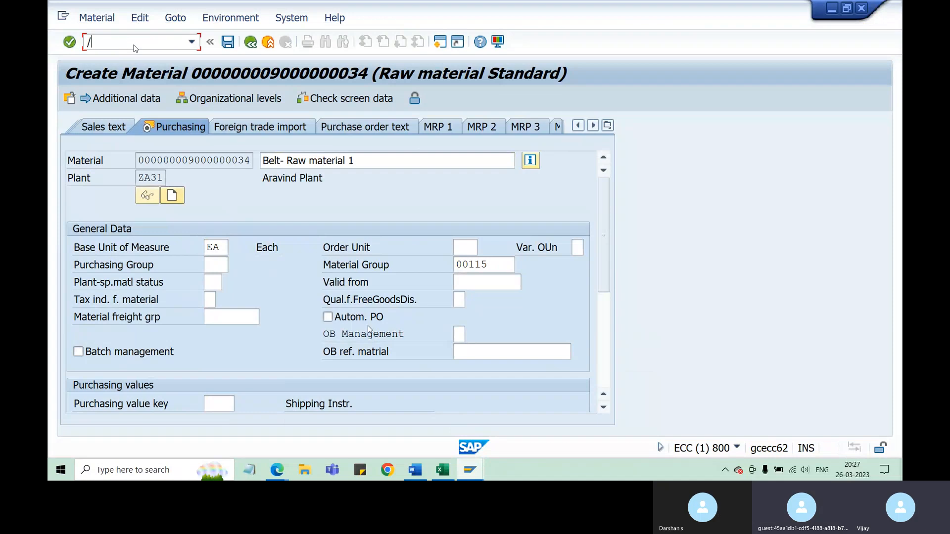
pyautogui.write('omm01')
pyautogui.press('Return')
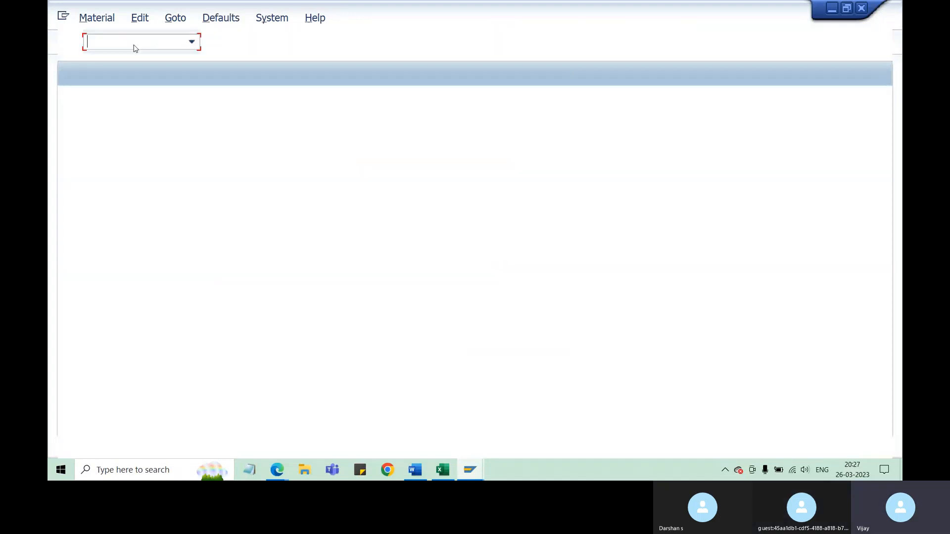
pyautogui.press('Return')
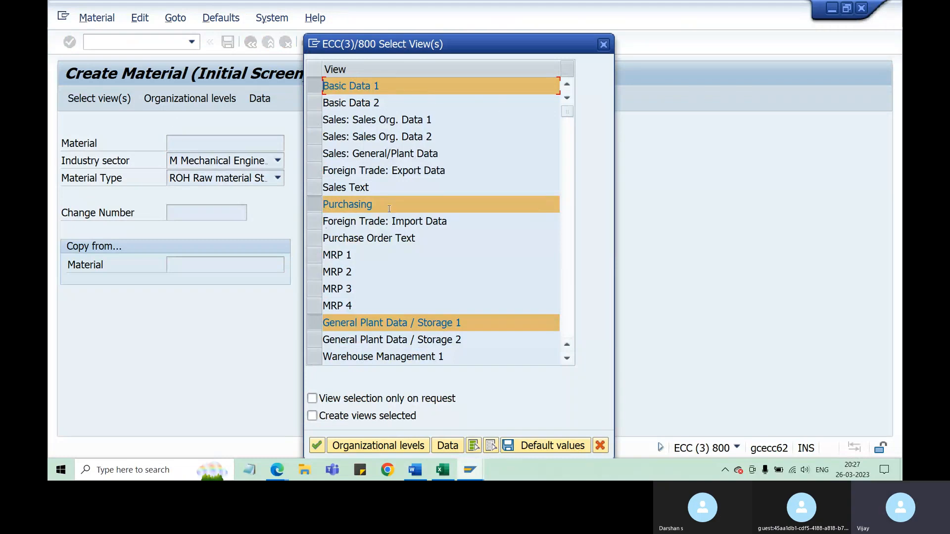
# Step: Examine which views are preselected for a raw material, from Basic Data 1 and Purchasing through Accounting 1
pyautogui.scroll(-2, 374, 318)
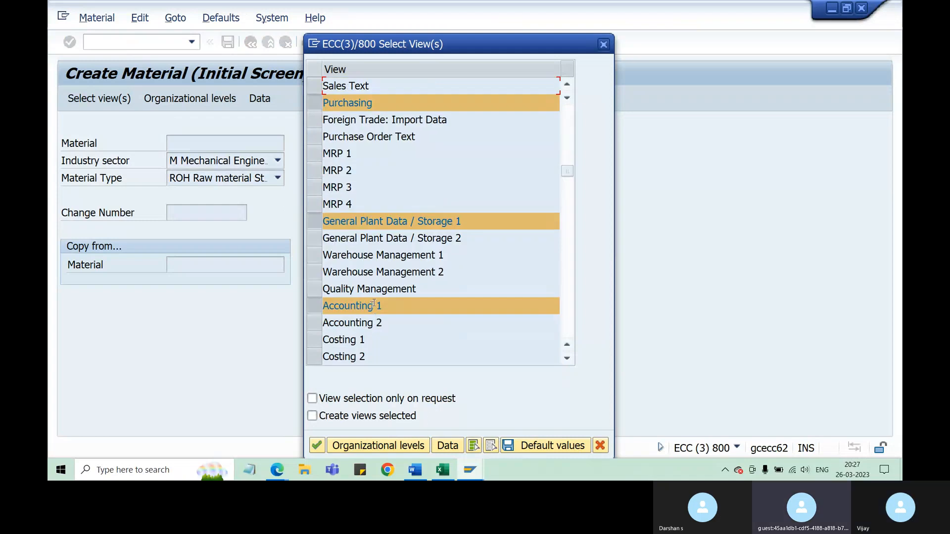
pyautogui.scroll(2, 374, 318)
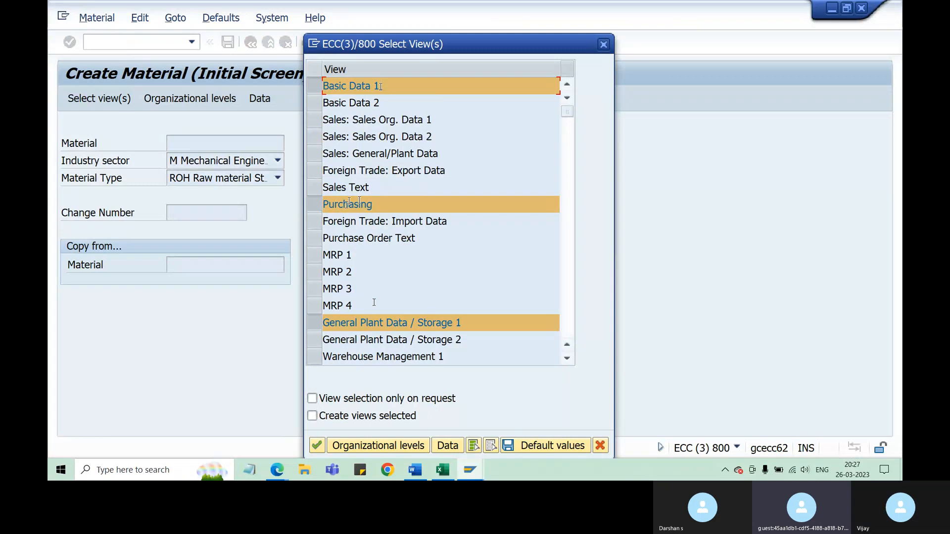
pyautogui.doubleClick(366, 203)
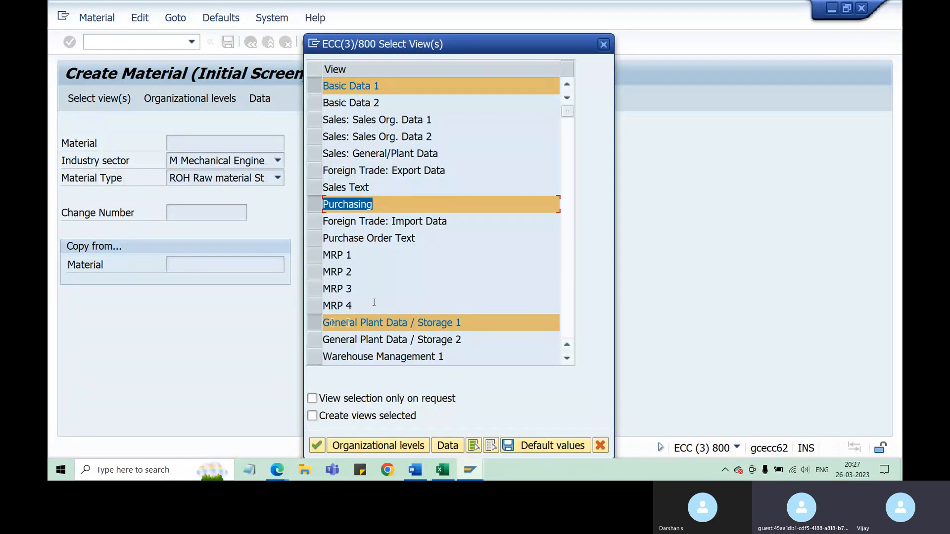
pyautogui.scroll(-1, 409, 322)
pyautogui.scroll(-1, 410, 323)
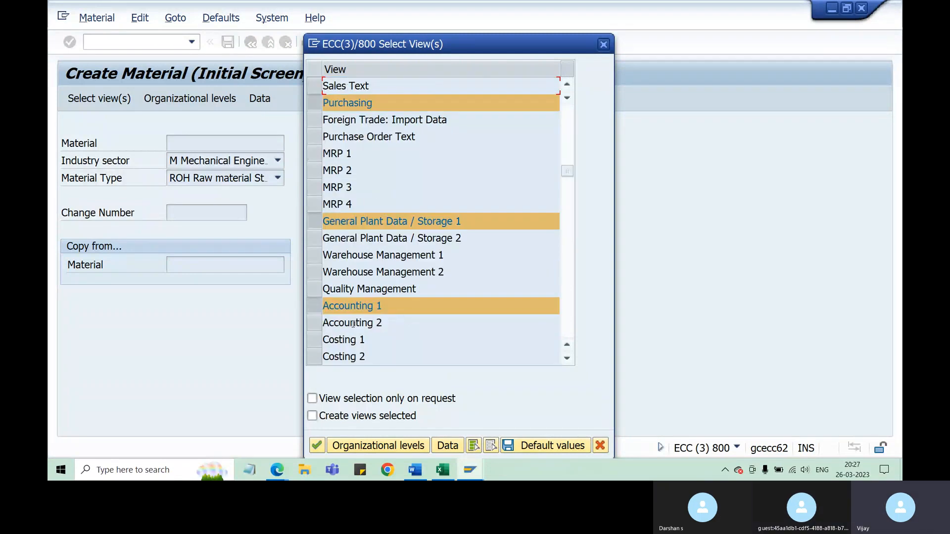
# Step: Return to the belt material's session, review its list of views, and go back to the Base Unit of Measure in Basic data 1
pyautogui.click(470, 469)
pyautogui.click(419, 430)
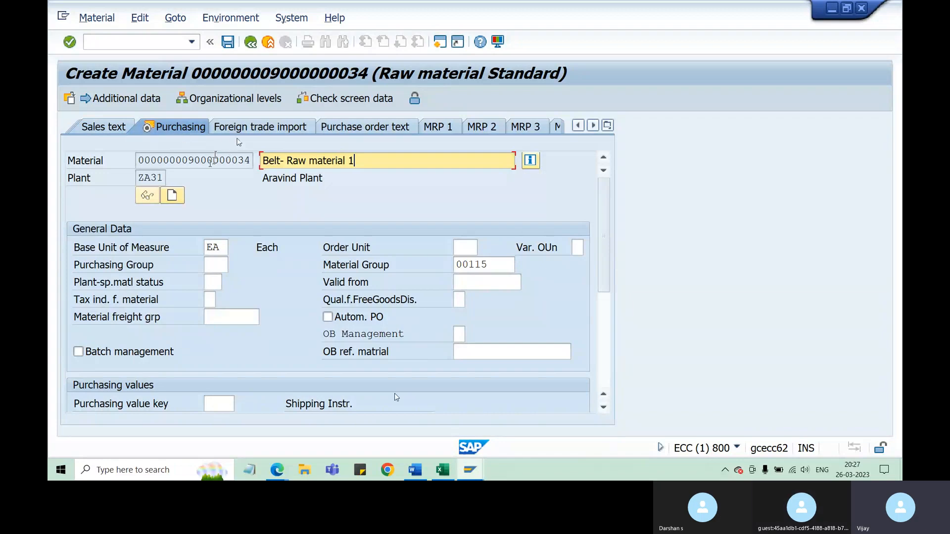
pyautogui.click(608, 127)
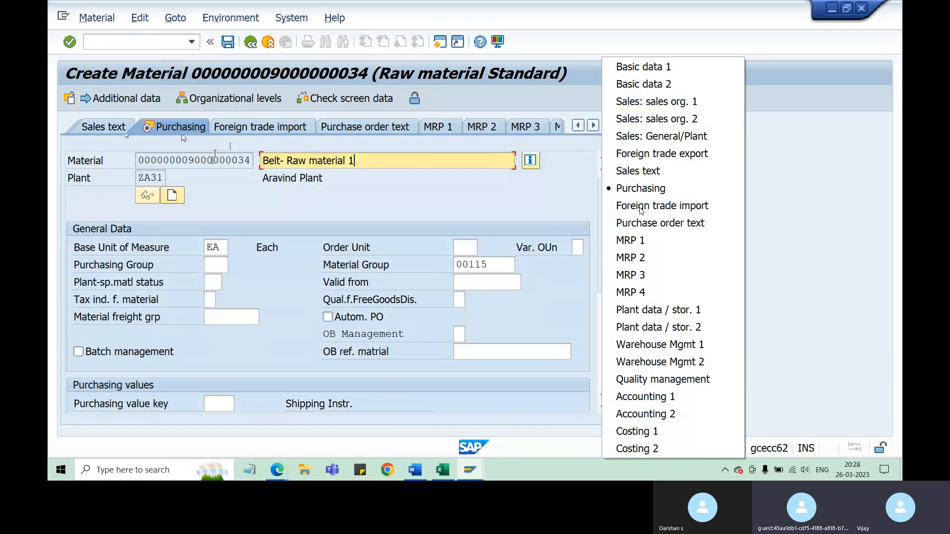
pyautogui.click(646, 345)
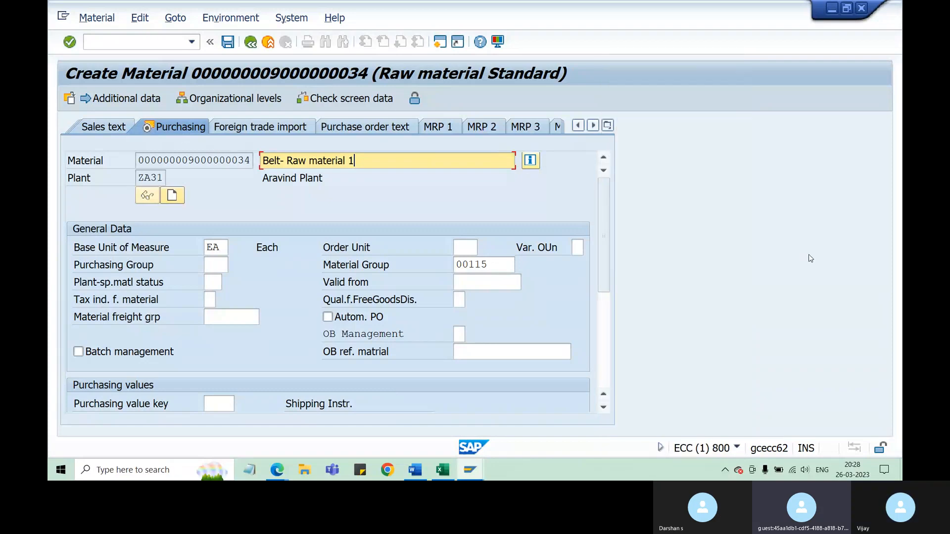
pyautogui.click(608, 126)
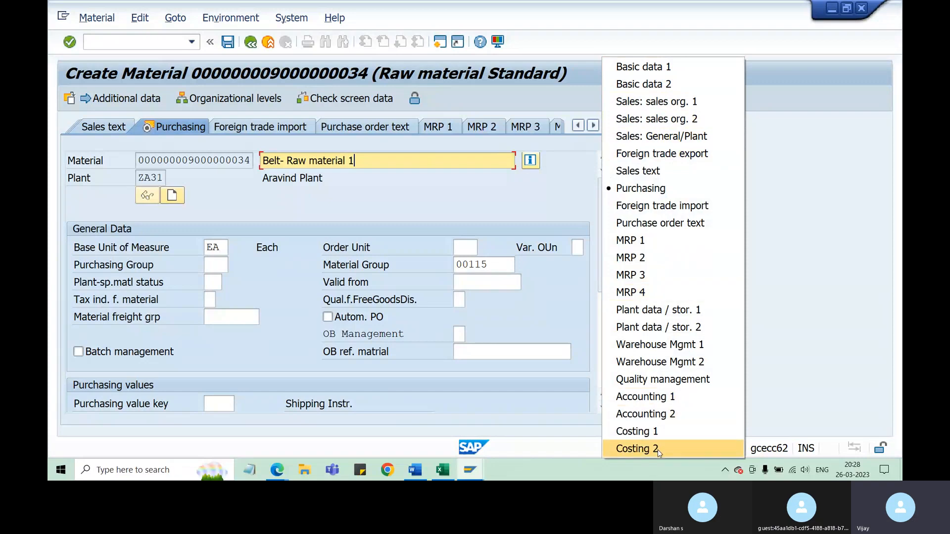
pyautogui.click(635, 66)
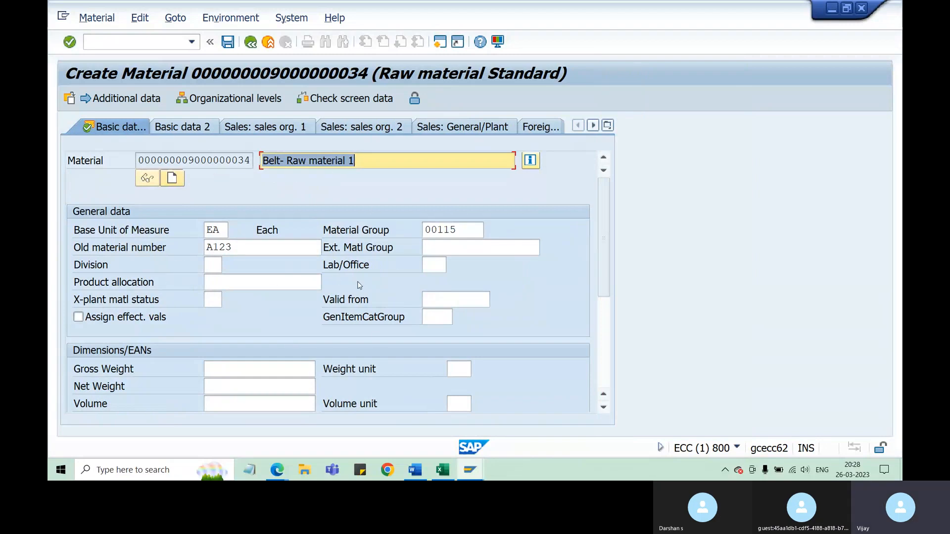
pyautogui.doubleClick(220, 230)
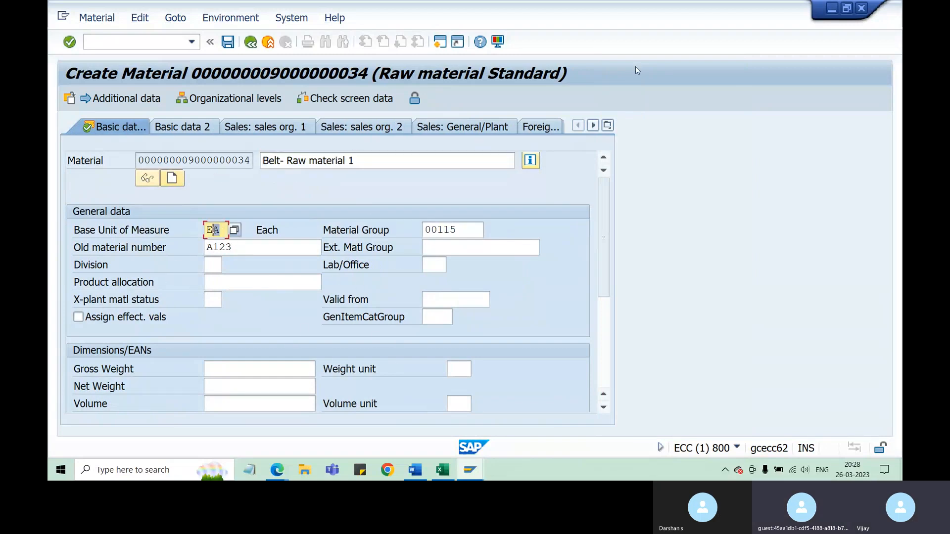
# Step: Set the belt material's Base Unit of Measure to PC, continue to the Purchasing view and highlight the material number there
pyautogui.write('p')
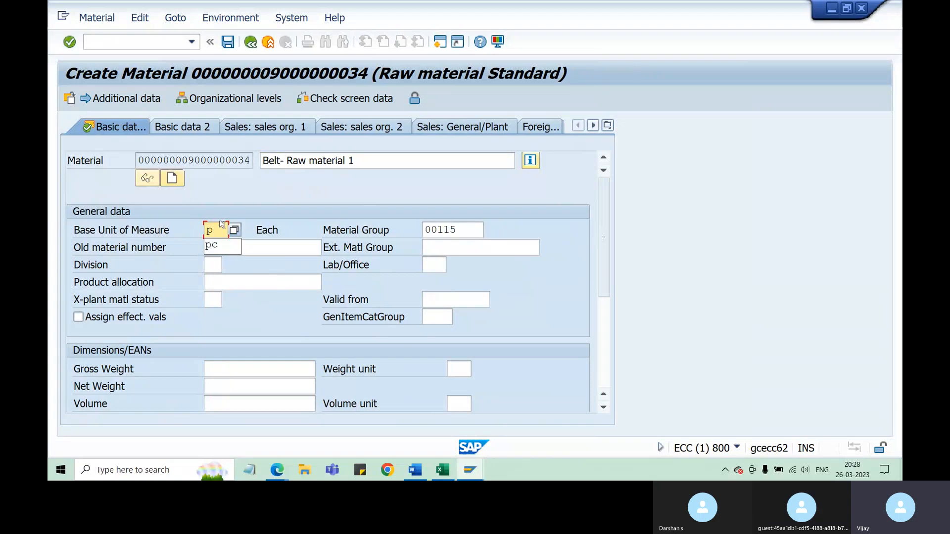
pyautogui.write('c')
pyautogui.press('Return')
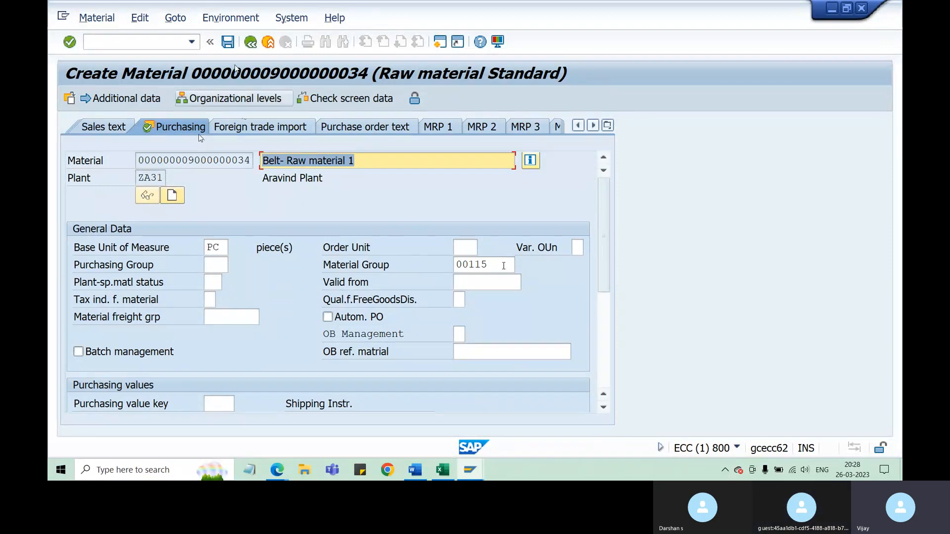
pyautogui.click(221, 159)
pyautogui.moveTo(222, 158); pyautogui.dragTo(252, 159)
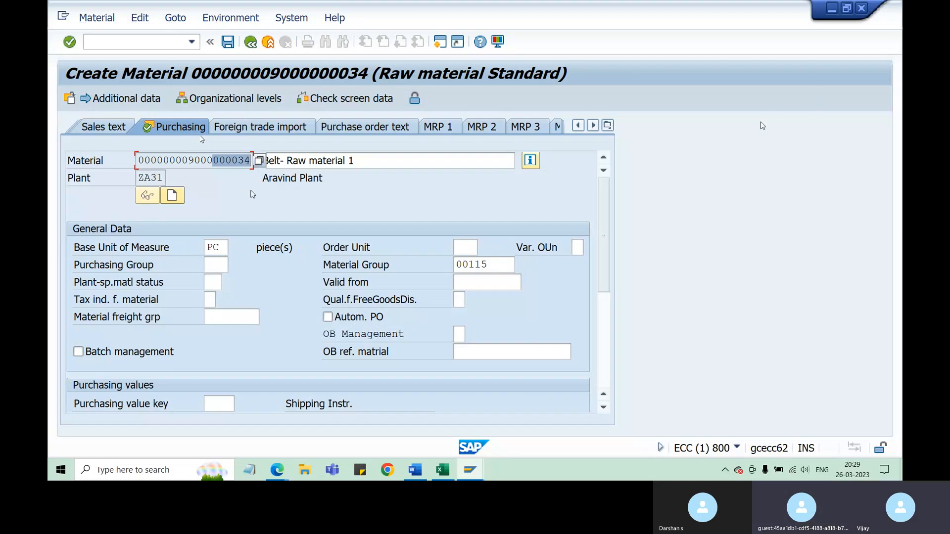
# Step: Return to the Basic data 1 view and set the Old material number to A1234
pyautogui.click(607, 125)
pyautogui.click(629, 119)
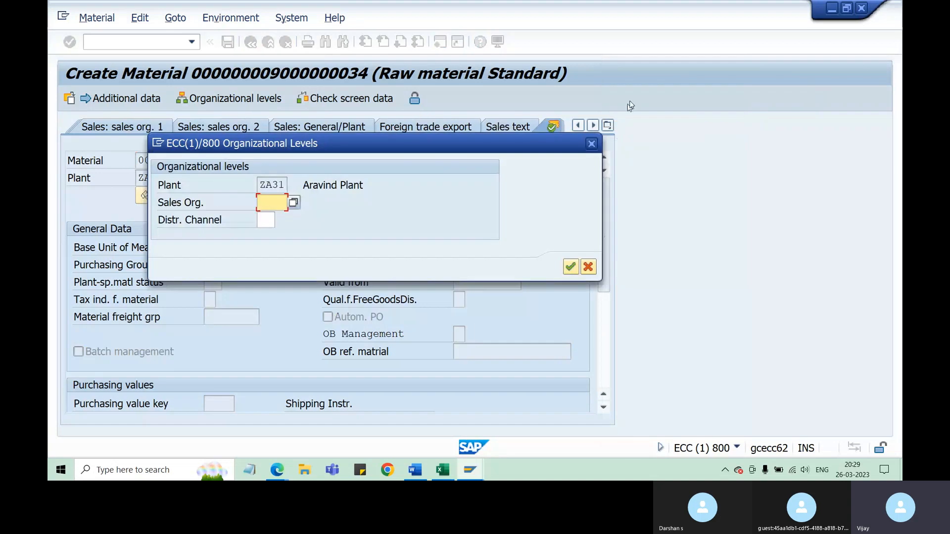
pyautogui.click(591, 144)
pyautogui.click(608, 125)
pyautogui.click(639, 66)
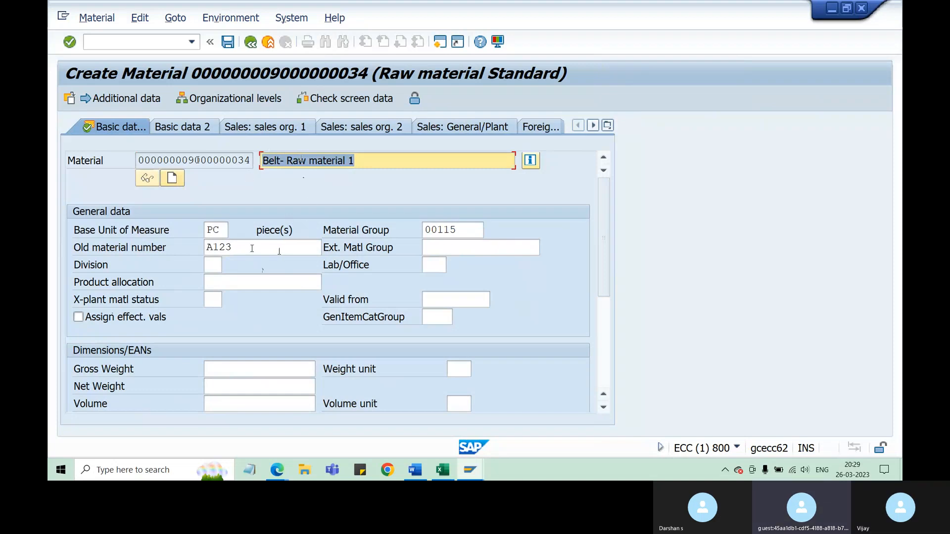
pyautogui.moveTo(189, 161); pyautogui.dragTo(253, 160)
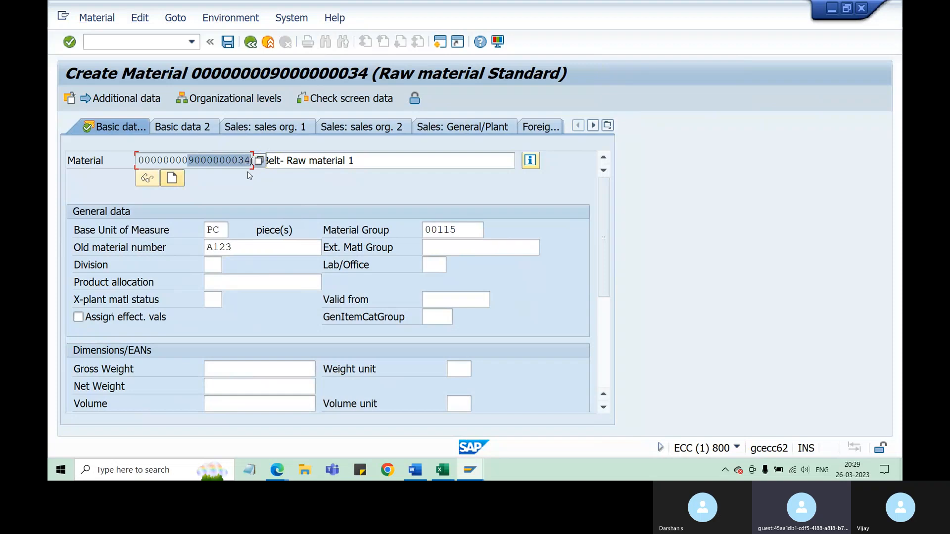
pyautogui.click(240, 247)
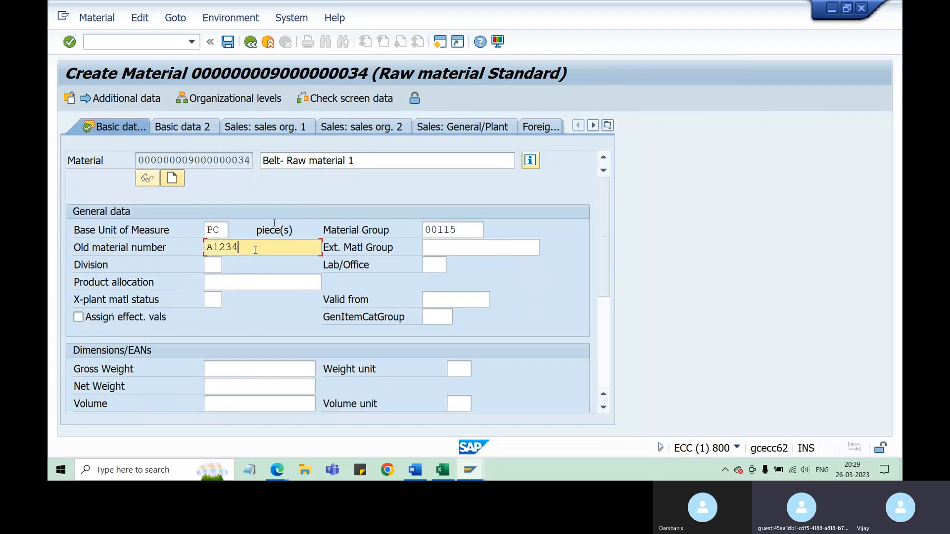
pyautogui.moveTo(258, 247); pyautogui.dragTo(205, 248)
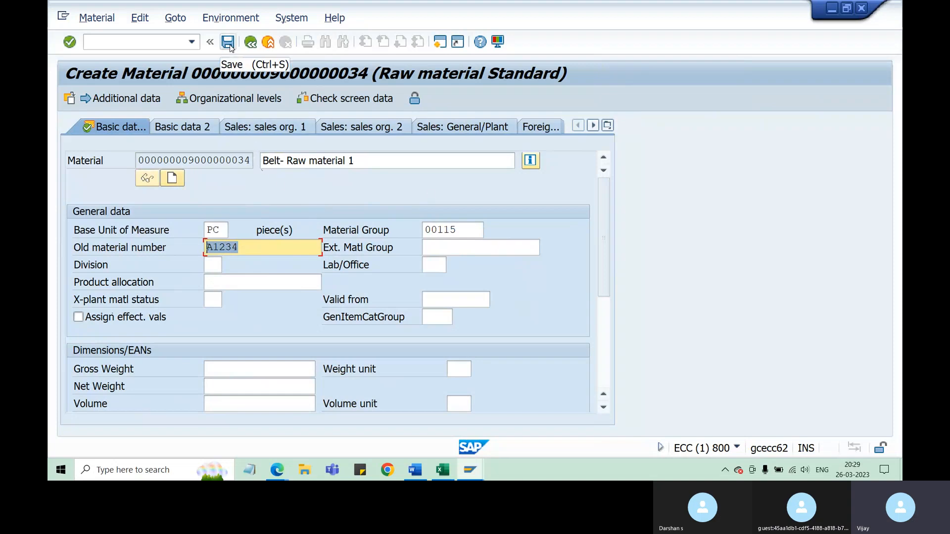
# Step: Highlight the significant digits of the material number in Basic data 1, leaving out the leading zeros
pyautogui.moveTo(175, 160); pyautogui.dragTo(250, 160)
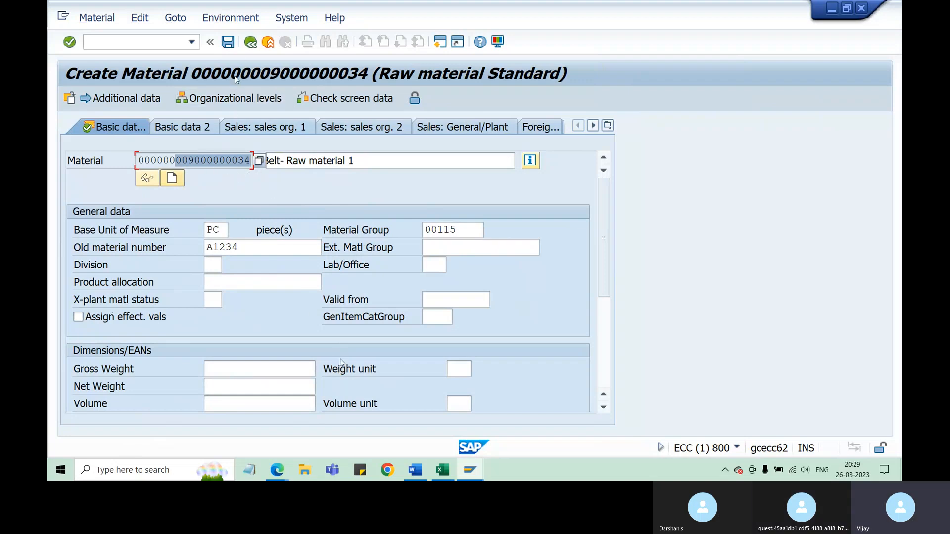
pyautogui.click(194, 160)
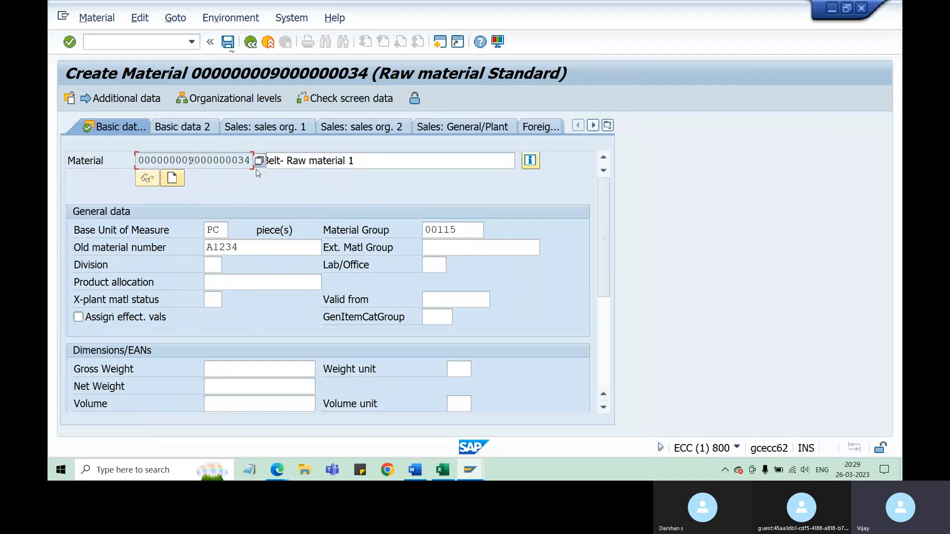
pyautogui.moveTo(189, 161); pyautogui.dragTo(252, 161)
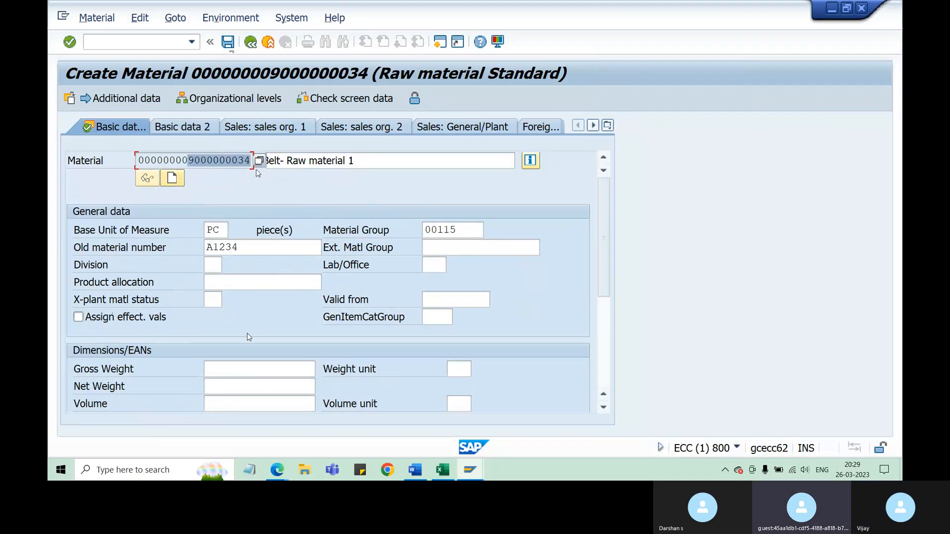
# Step: Switch to the Purchasing view and highlight the Base Unit of Measure carried over from Basic data 1
pyautogui.click(608, 126)
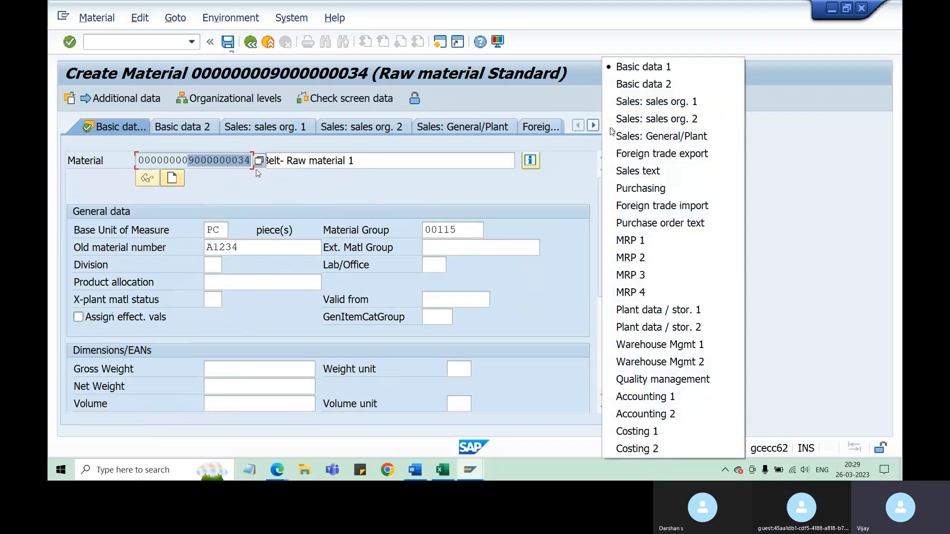
pyautogui.click(630, 188)
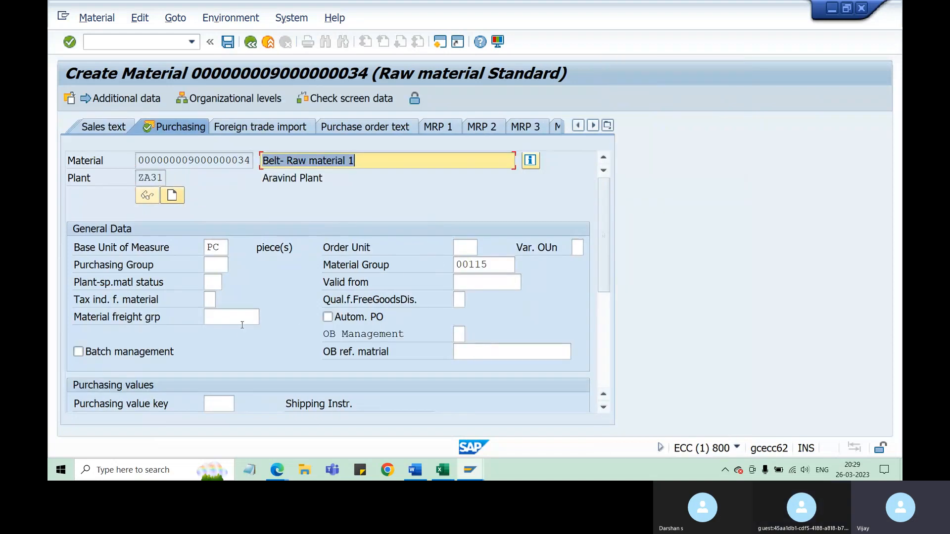
pyautogui.click(220, 247)
pyautogui.moveTo(220, 248); pyautogui.dragTo(205, 248)
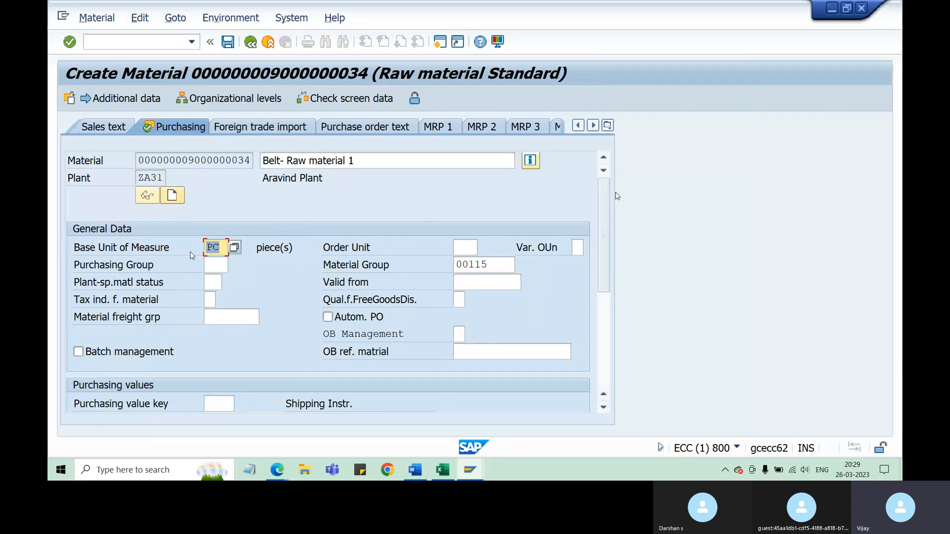
# Step: Review the material group and the purchasing values section in the Purchasing view of the new raw material
pyautogui.click(497, 264)
pyautogui.moveTo(498, 264); pyautogui.dragTo(444, 263)
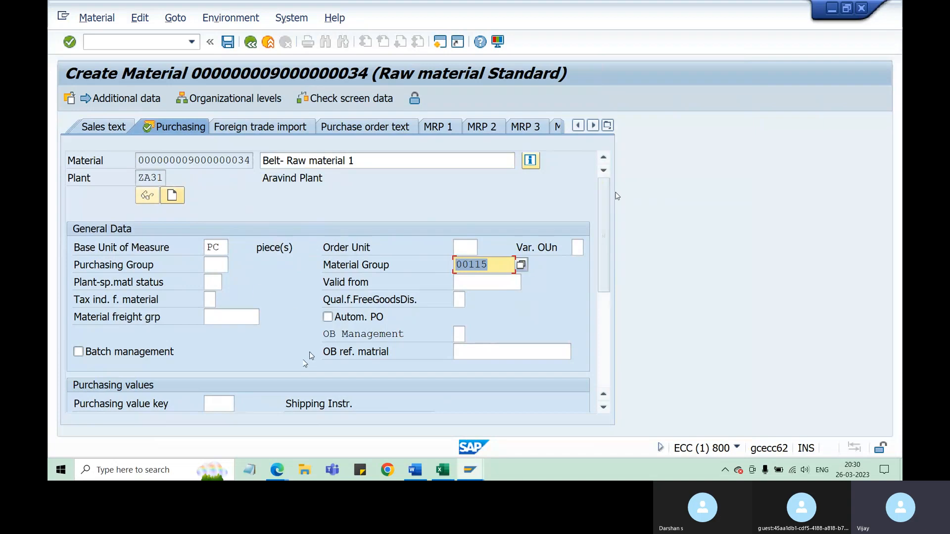
pyautogui.scroll(-1, 310, 352)
pyautogui.scroll(-1, 309, 354)
pyautogui.scroll(2, 310, 355)
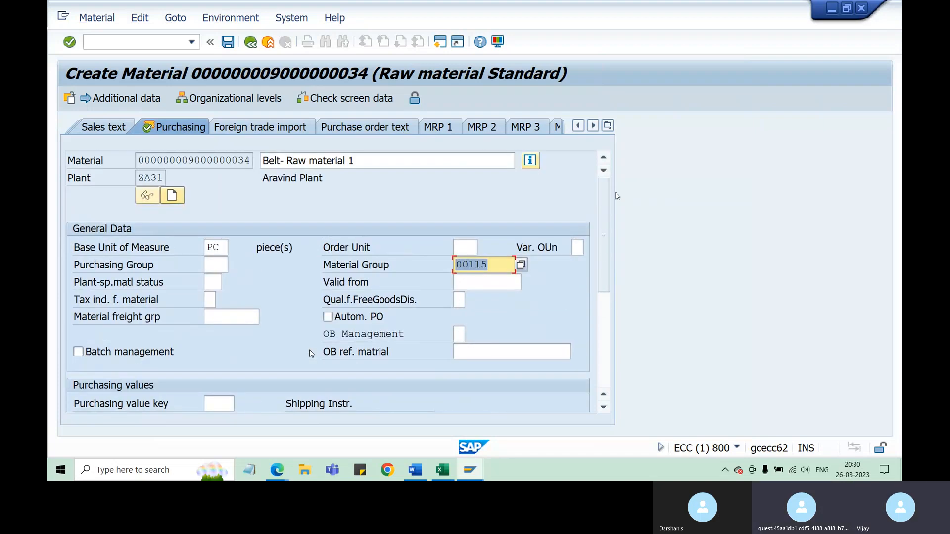
pyautogui.scroll(-2, 311, 357)
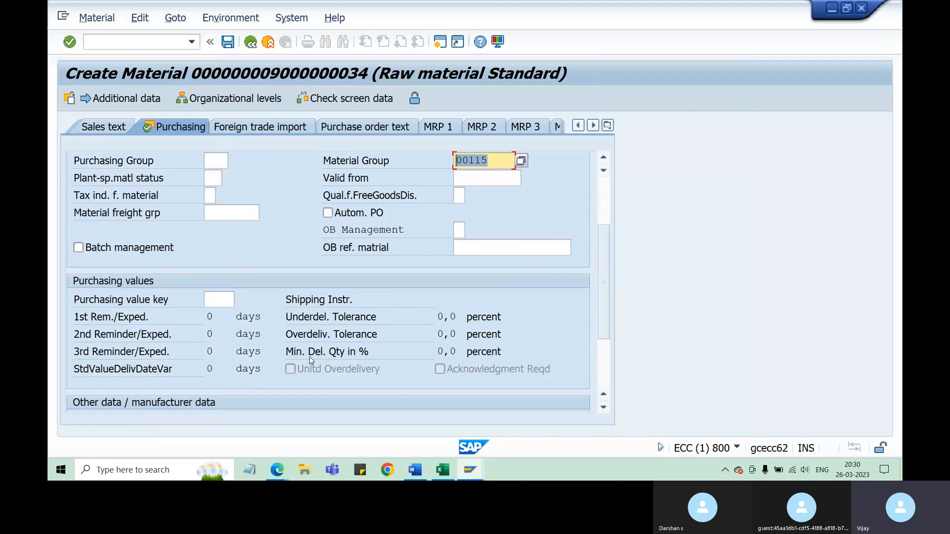
pyautogui.scroll(-2, 310, 357)
pyautogui.scroll(4, 305, 355)
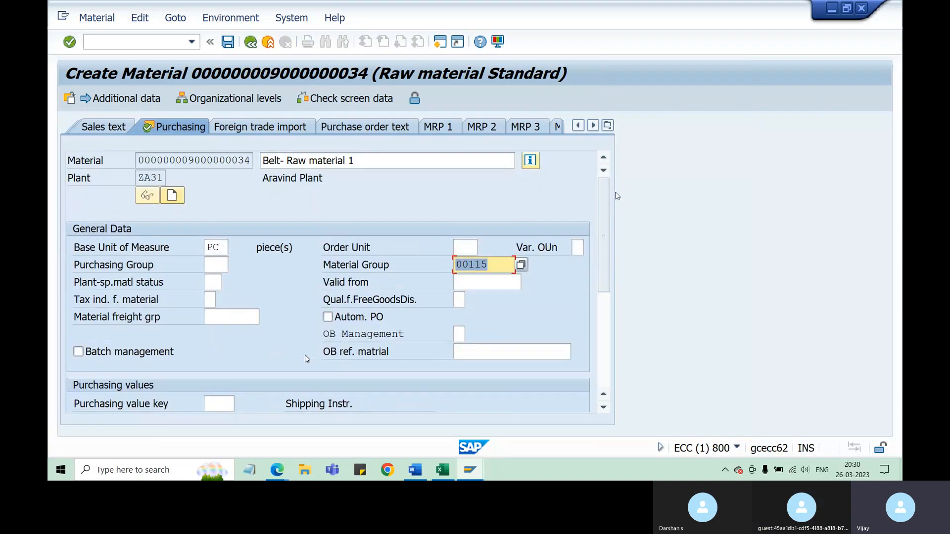
# Step: Assign purchasing group 000 (PURCHASING GRP STD) to the material from the list of available groups
pyautogui.click(214, 263)
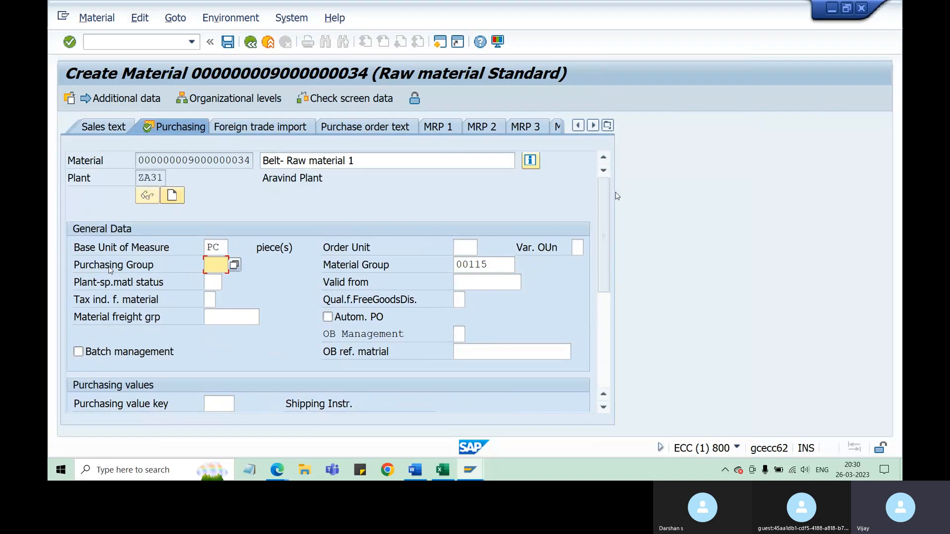
pyautogui.click(234, 266)
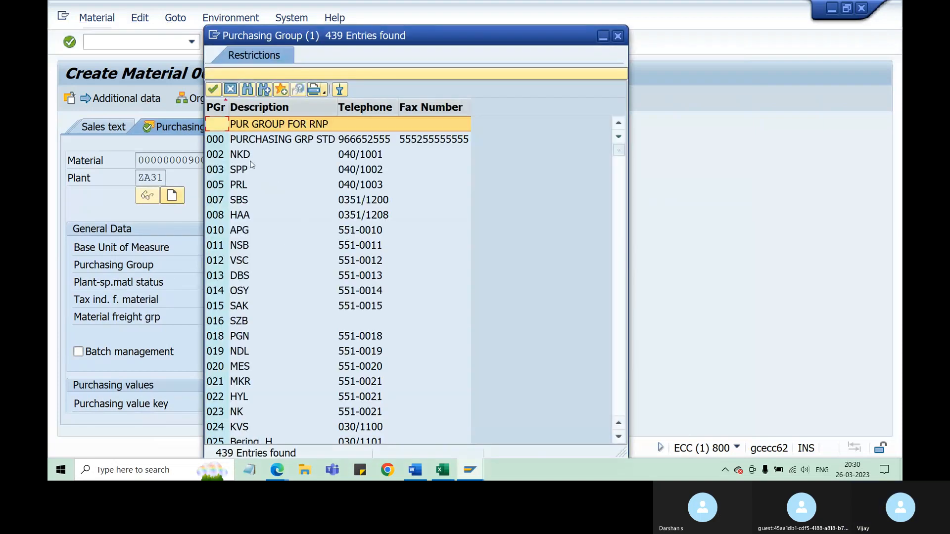
pyautogui.doubleClick(212, 140)
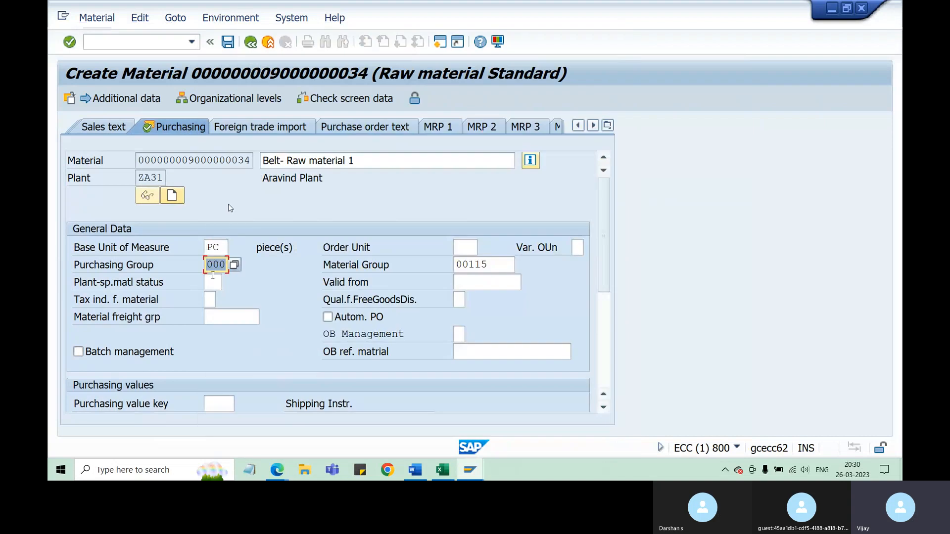
pyautogui.click(147, 266)
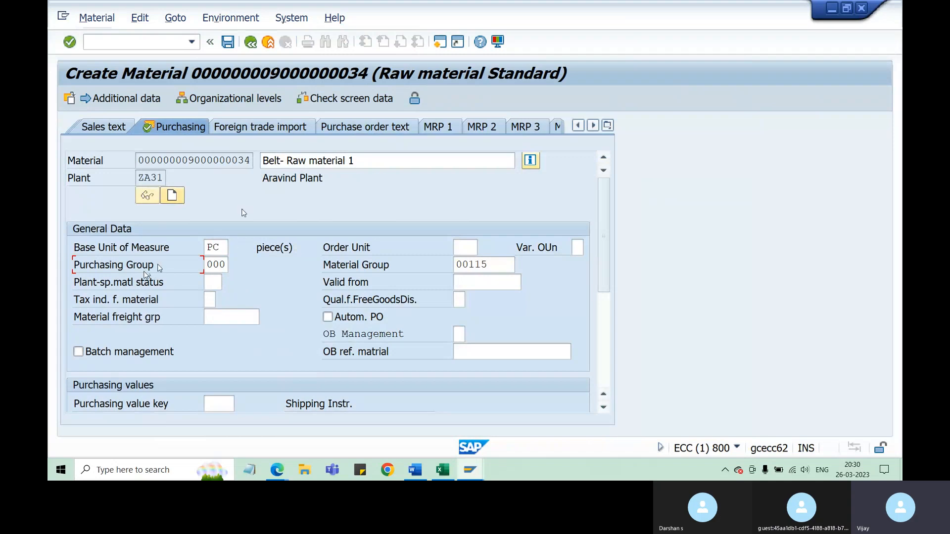
pyautogui.doubleClick(275, 159)
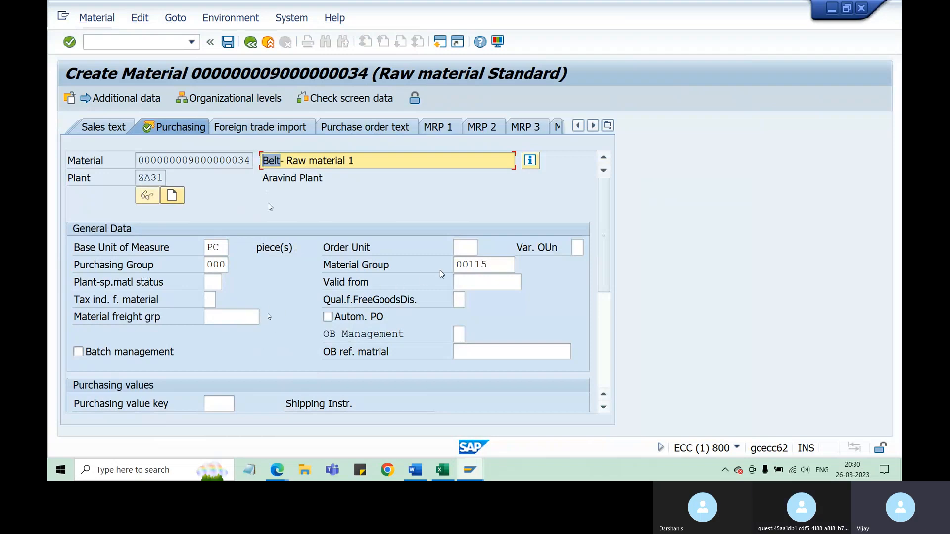
pyautogui.click(491, 265)
pyautogui.moveTo(491, 265); pyautogui.dragTo(454, 265)
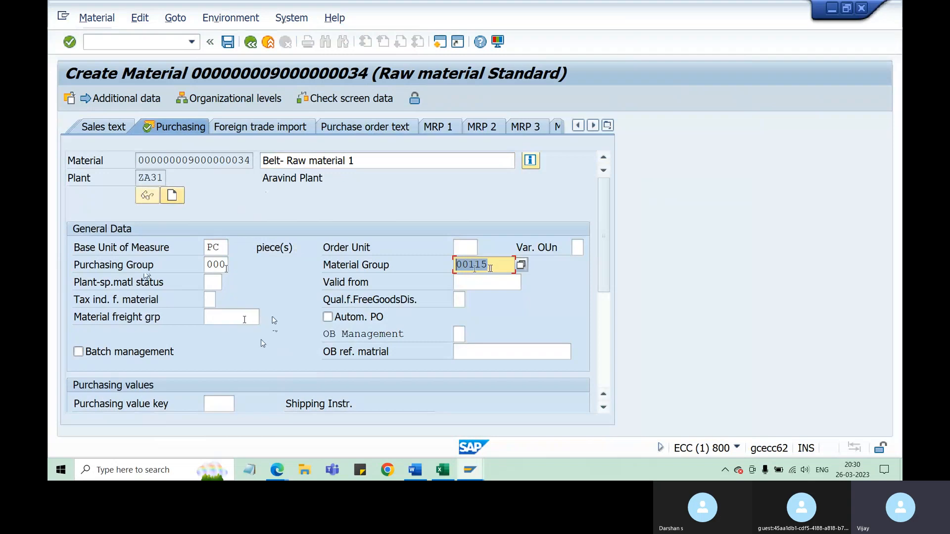
pyautogui.click(493, 266)
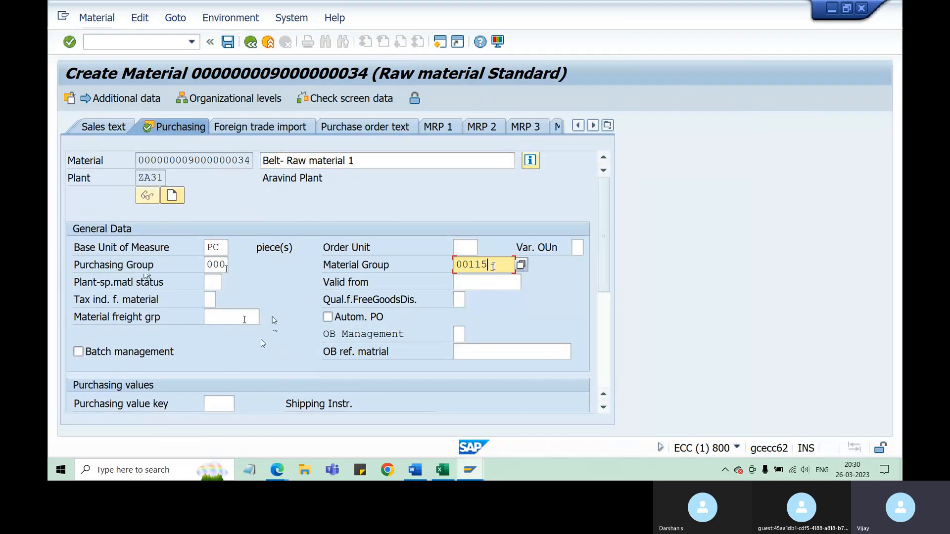
pyautogui.moveTo(492, 267); pyautogui.dragTo(455, 268)
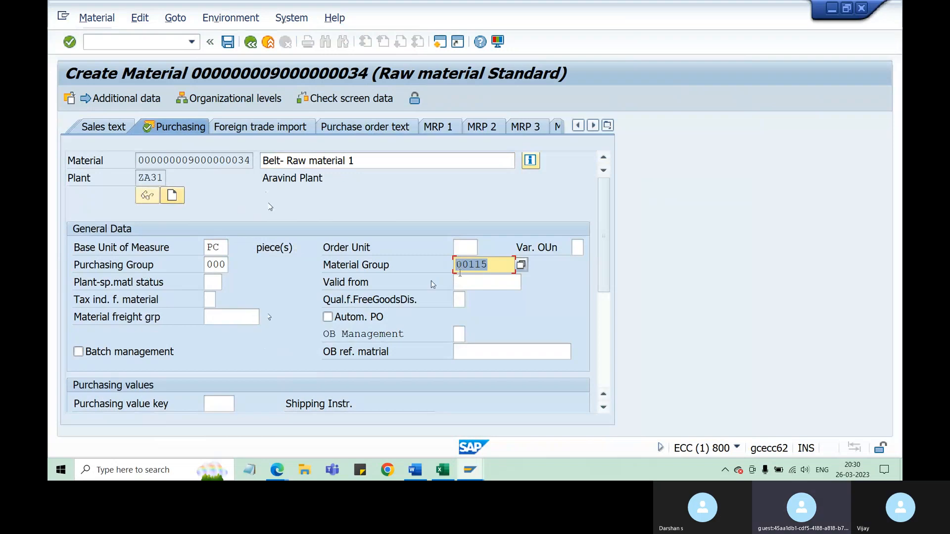
# Step: Choose purchasing value key 1 from the available keys for the material
pyautogui.scroll(-3, 270, 326)
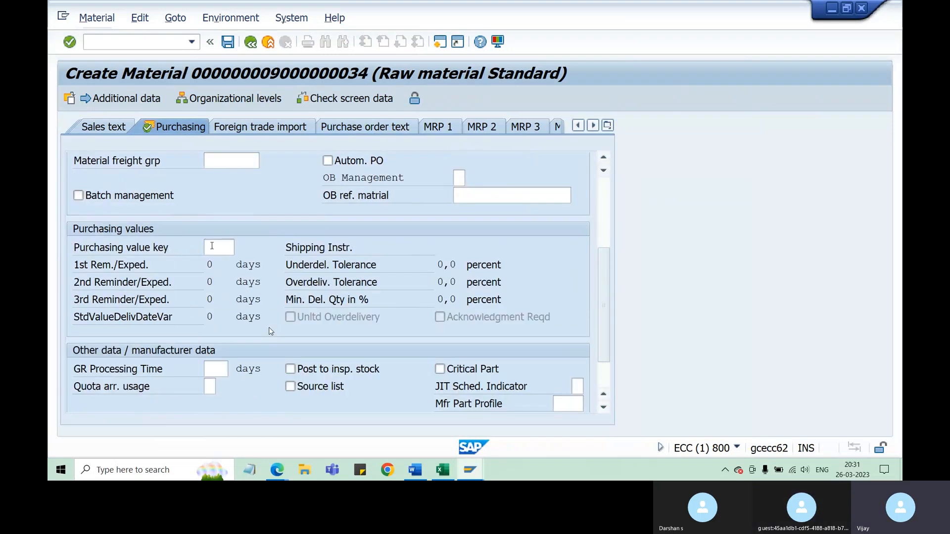
pyautogui.click(212, 246)
pyautogui.click(238, 249)
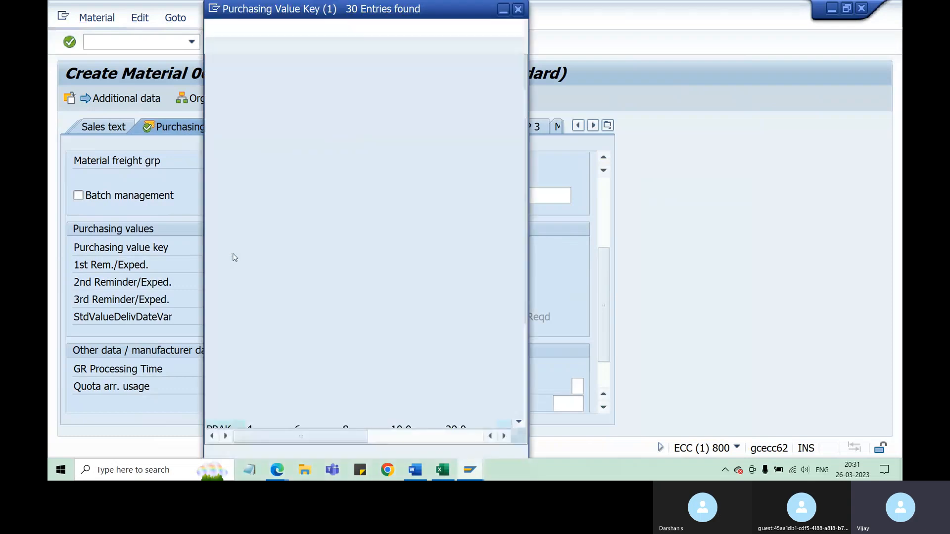
pyautogui.doubleClick(216, 95)
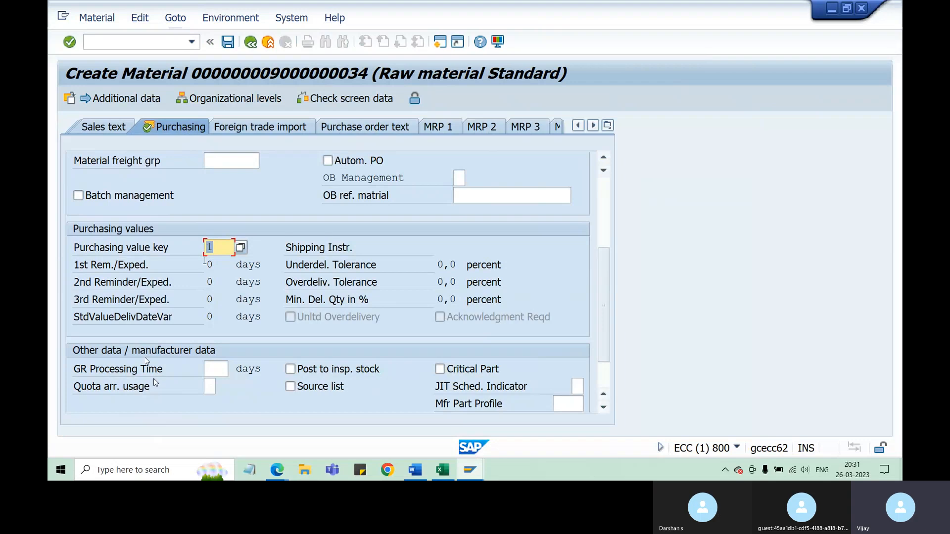
# Step: Set the goods receipt (GR) processing time to 10 days in the other data section
pyautogui.click(214, 372)
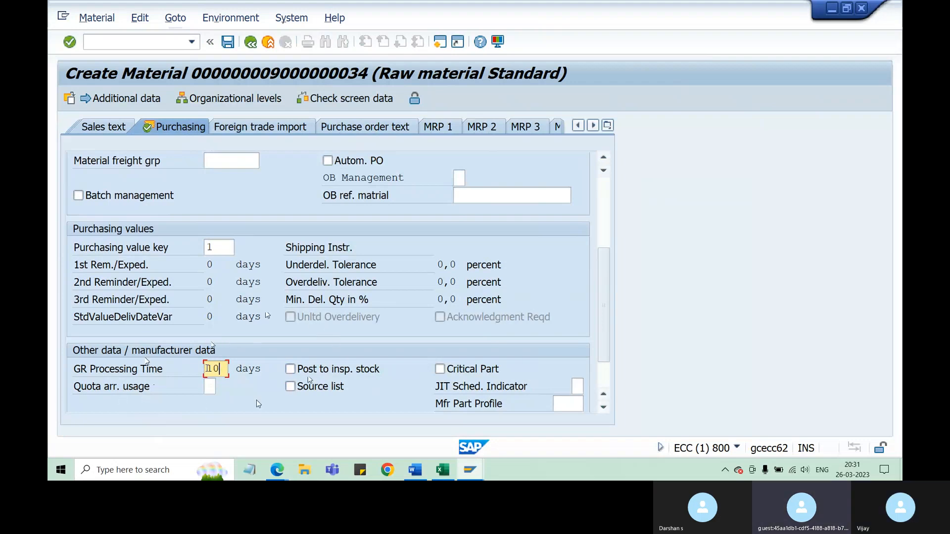
pyautogui.scroll(-1, 256, 399)
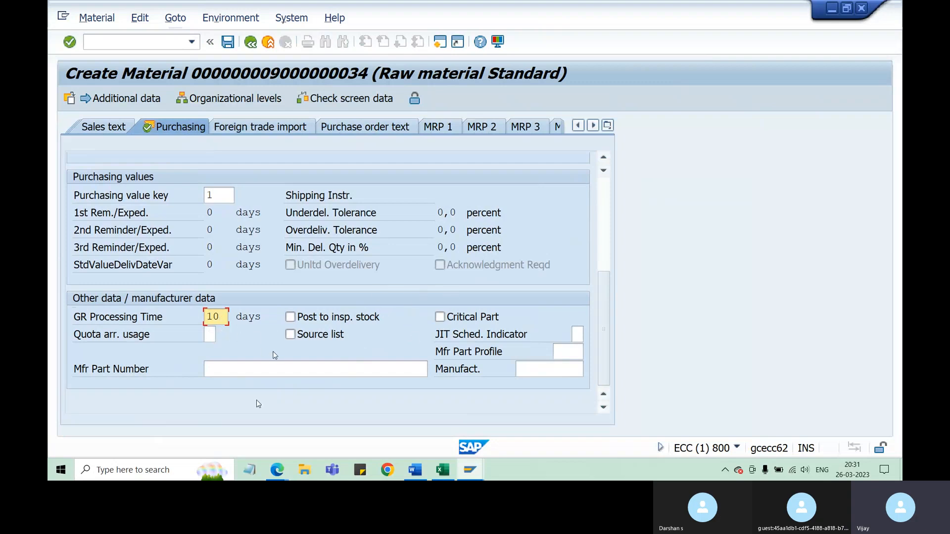
pyautogui.scroll(1, 280, 350)
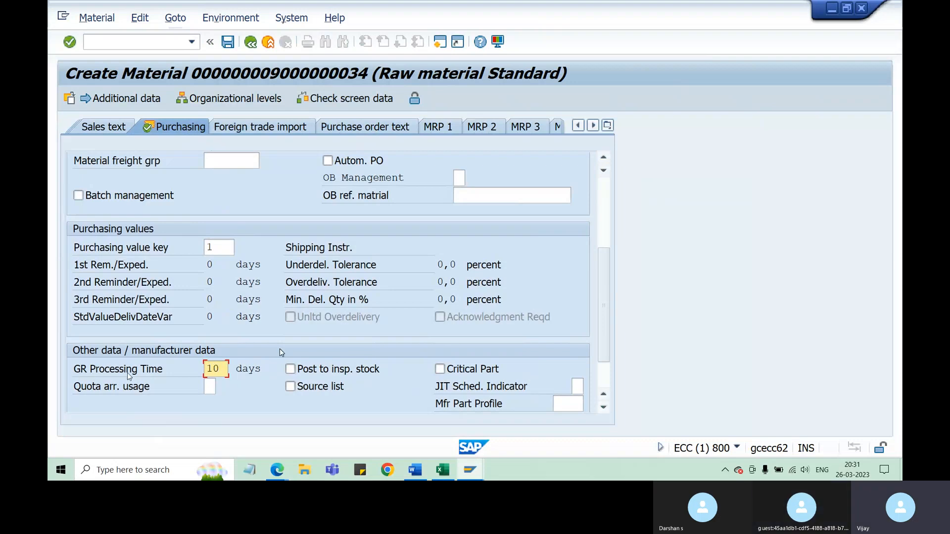
pyautogui.scroll(3, 341, 329)
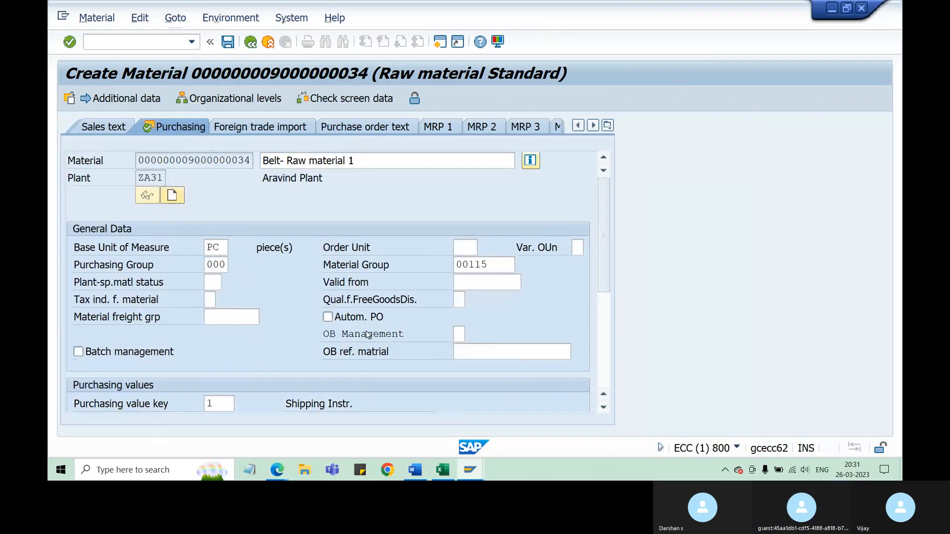
pyautogui.doubleClick(278, 160)
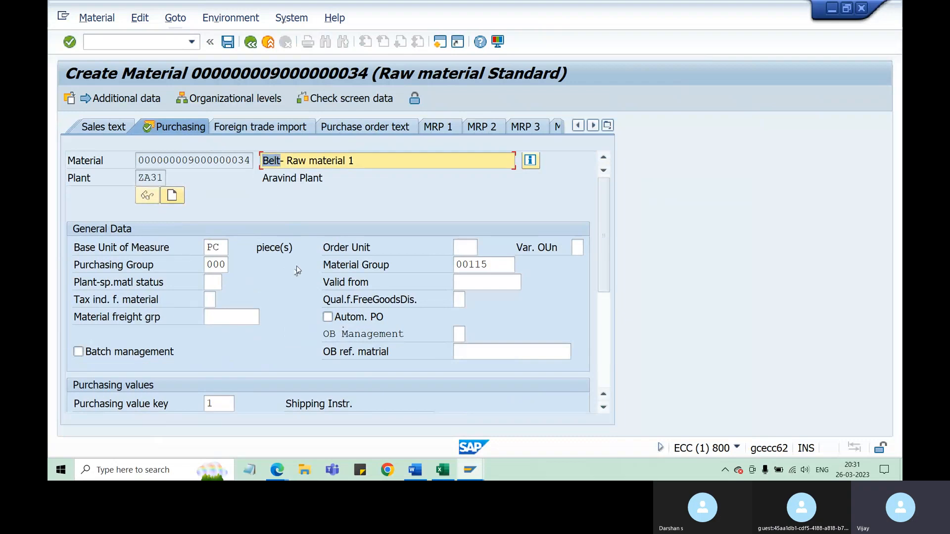
pyautogui.click(328, 317)
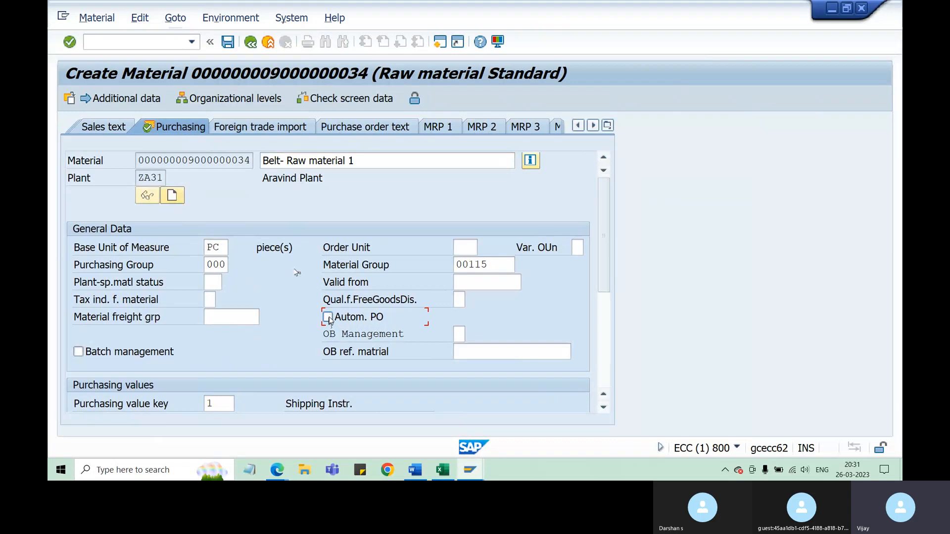
pyautogui.doubleClick(279, 160)
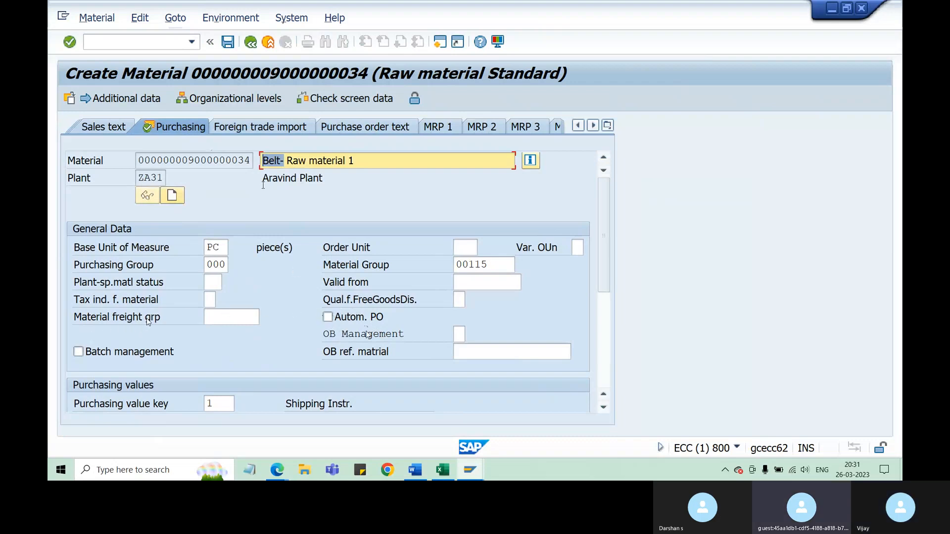
# Step: Look through the available material freight groups, including the Food and Wine entries, and close the list without choosing one
pyautogui.click(266, 319)
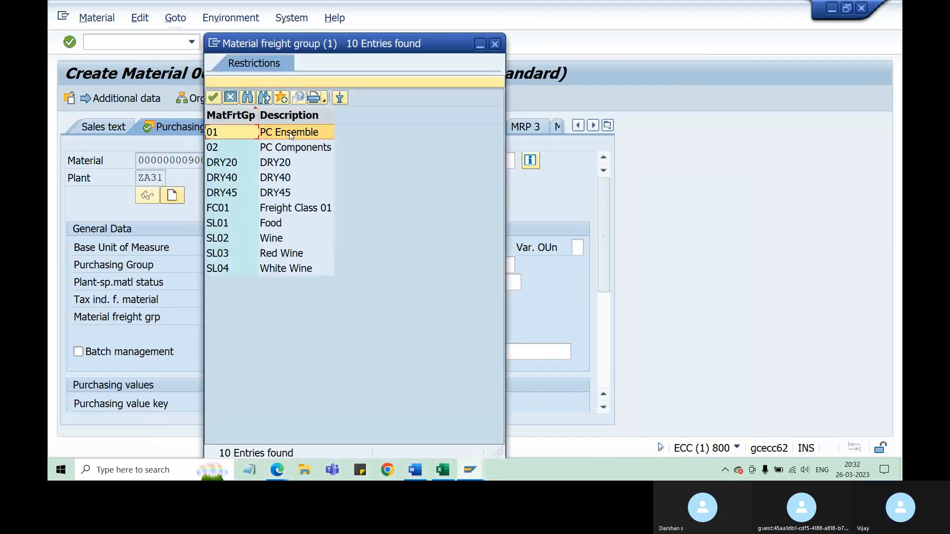
pyautogui.click(273, 224)
pyautogui.click(273, 238)
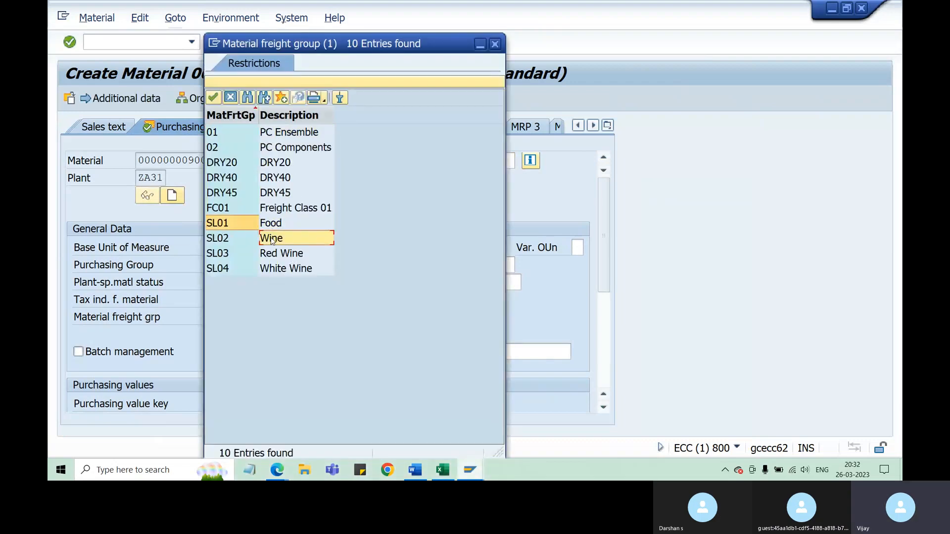
pyautogui.click(274, 253)
pyautogui.click(275, 269)
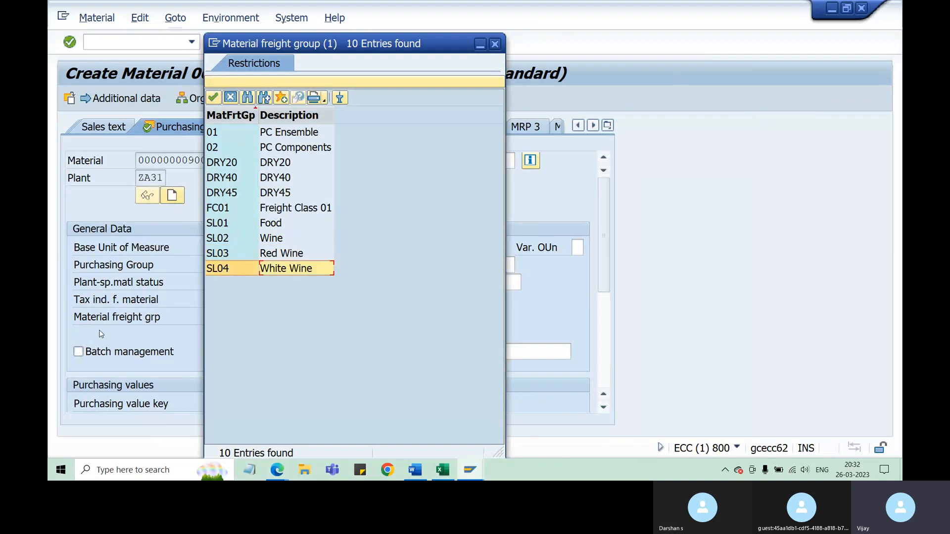
pyautogui.click(495, 44)
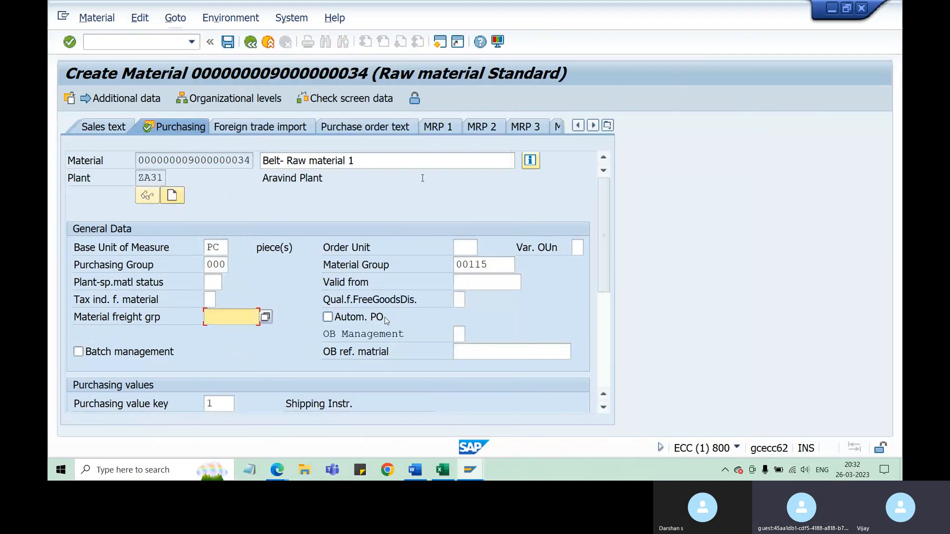
# Step: Switch to the Excel class notes and enter 999 in cell K34, under the "Office - 1000 chairs" note
pyautogui.scroll(-3, 389, 313)
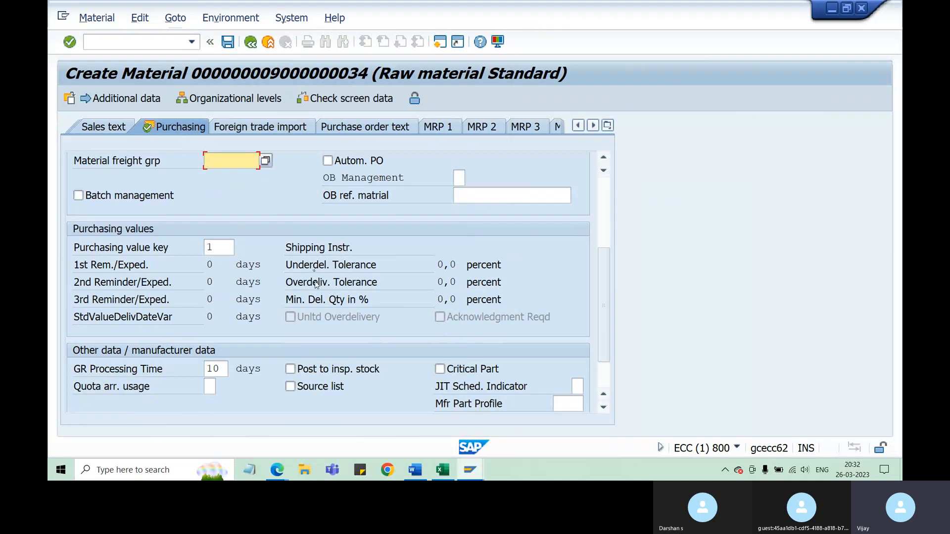
pyautogui.click(443, 469)
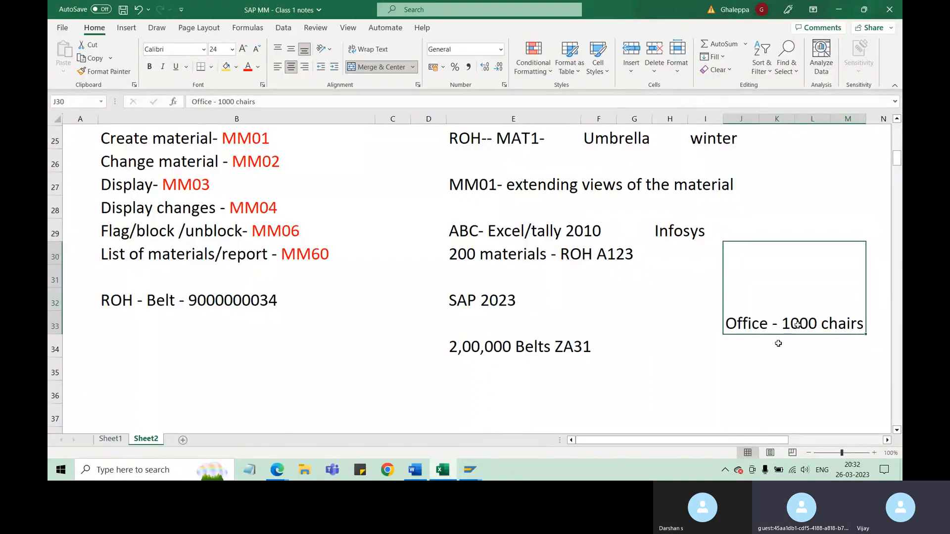
pyautogui.click(797, 346)
pyautogui.click(788, 352)
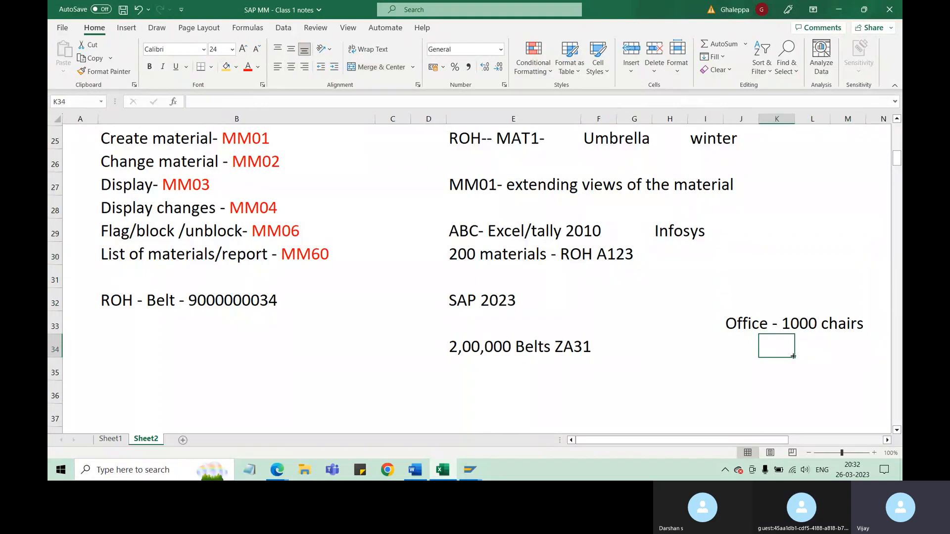
pyautogui.write('999')
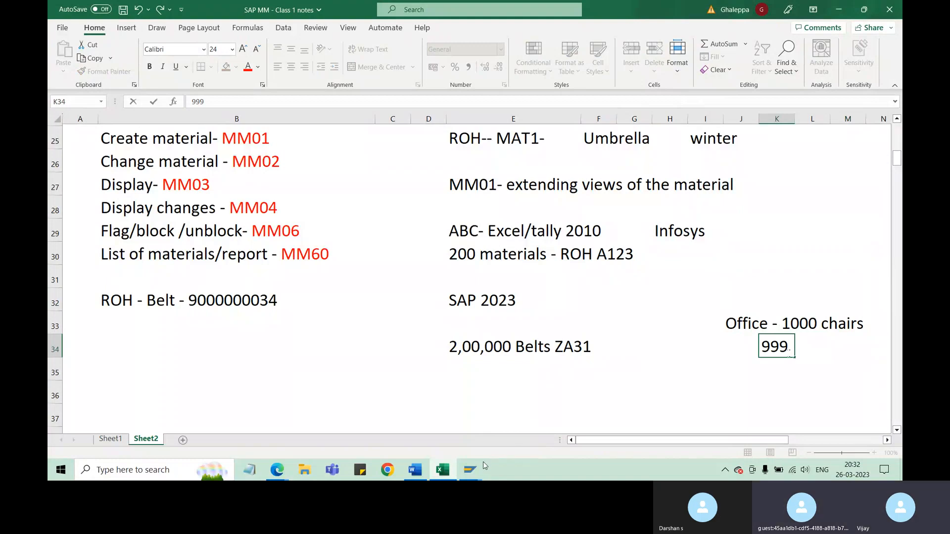
# Step: Check the delivery tolerances in SAP, return to the Excel notes and enter 99 in cell K35, below the 999
pyautogui.click(473, 470)
pyautogui.click(412, 420)
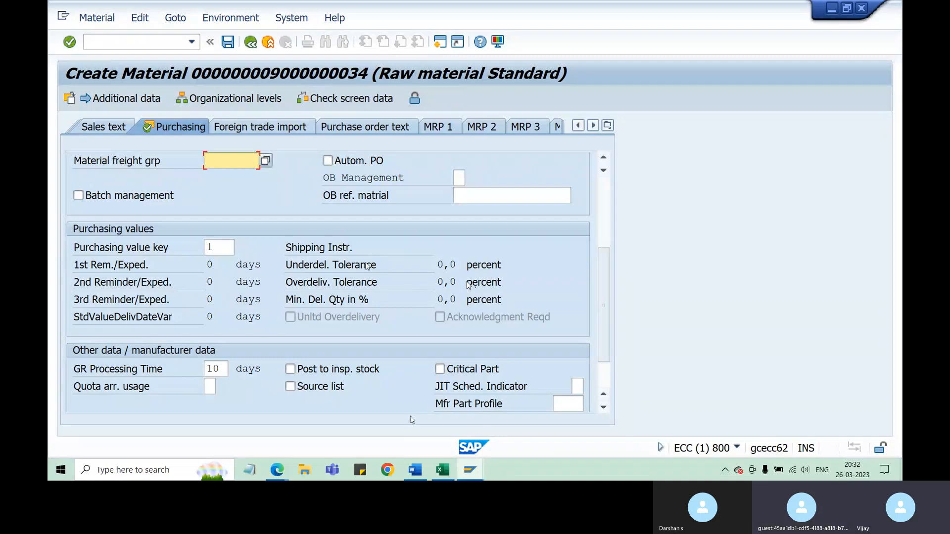
pyautogui.click(443, 469)
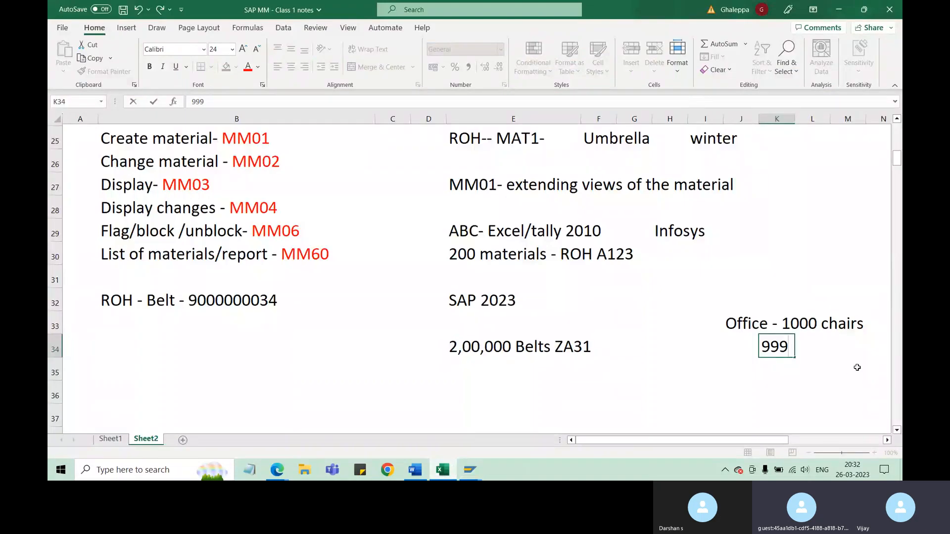
pyautogui.click(774, 369)
pyautogui.write('99')
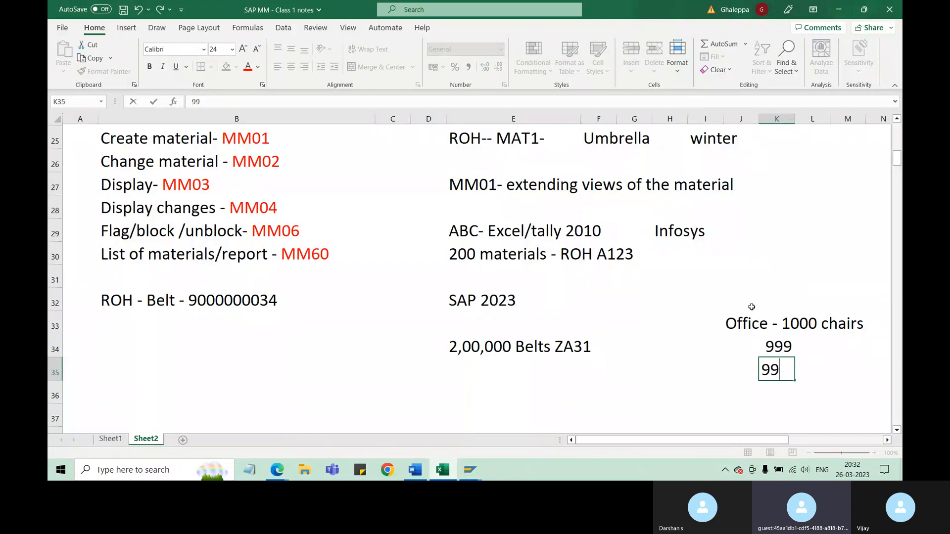
pyautogui.click(768, 289)
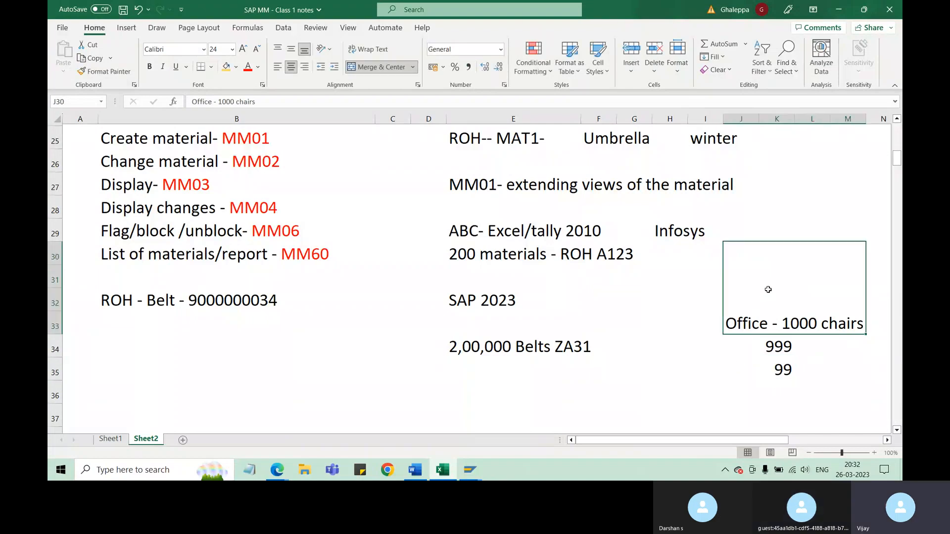
pyautogui.click(700, 367)
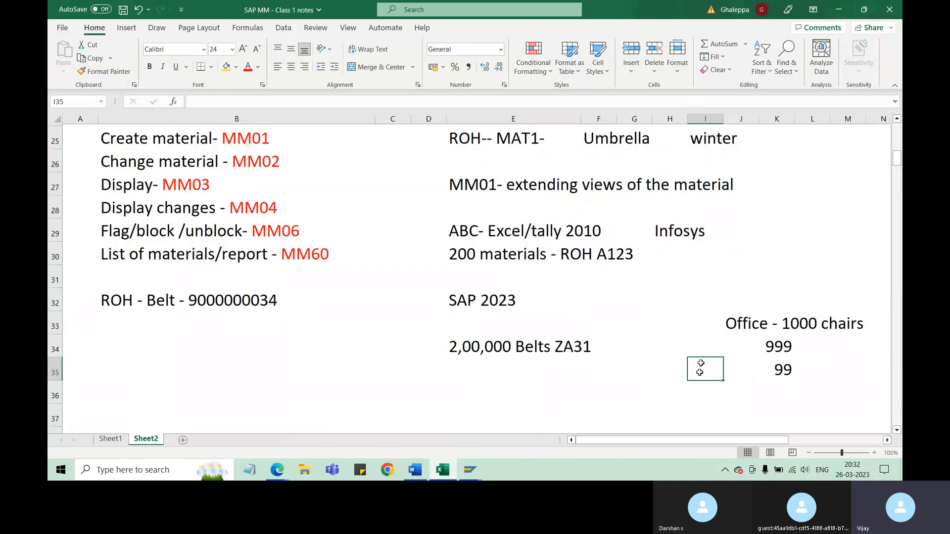
# Step: Enter 250-96 in cell I35 of the Excel notes and switch back to the Create Material session in SAP
pyautogui.write('250-96')
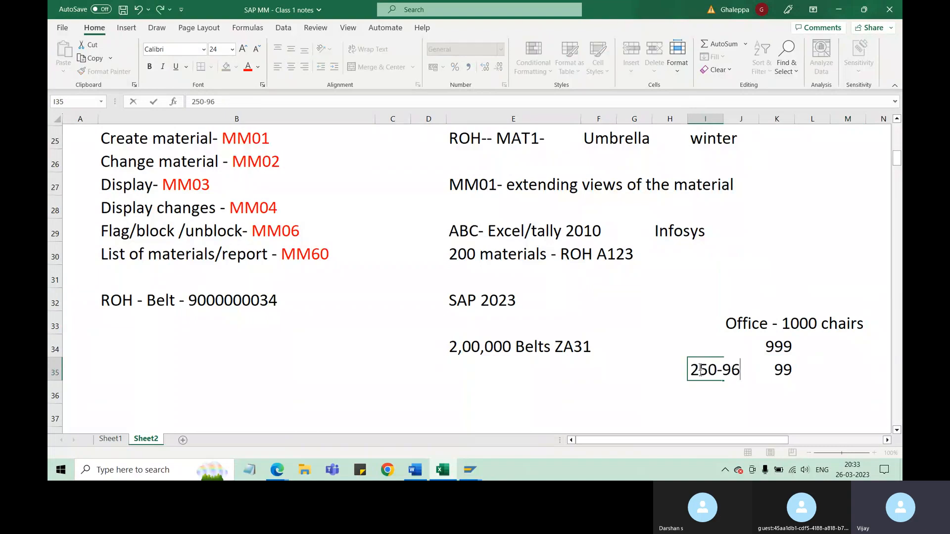
pyautogui.moveTo(691, 371); pyautogui.dragTo(717, 373)
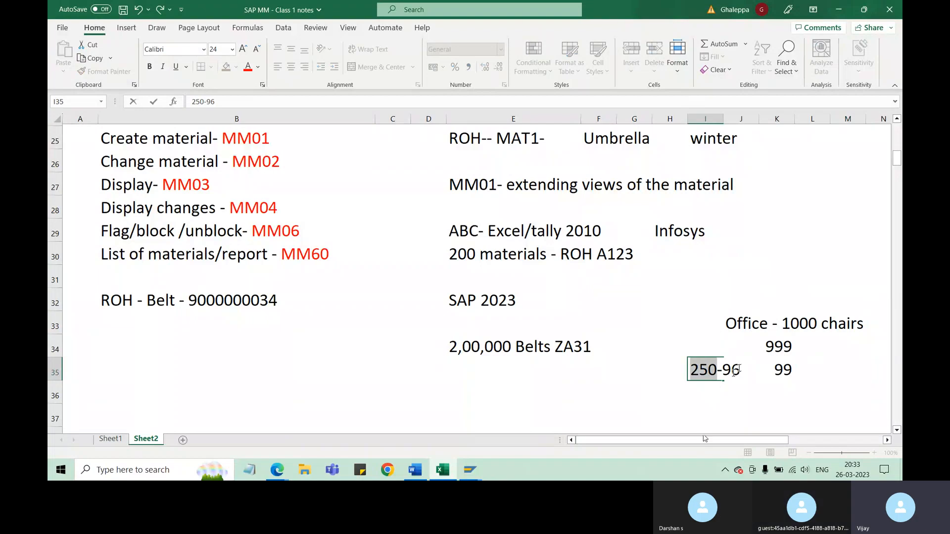
pyautogui.click(471, 470)
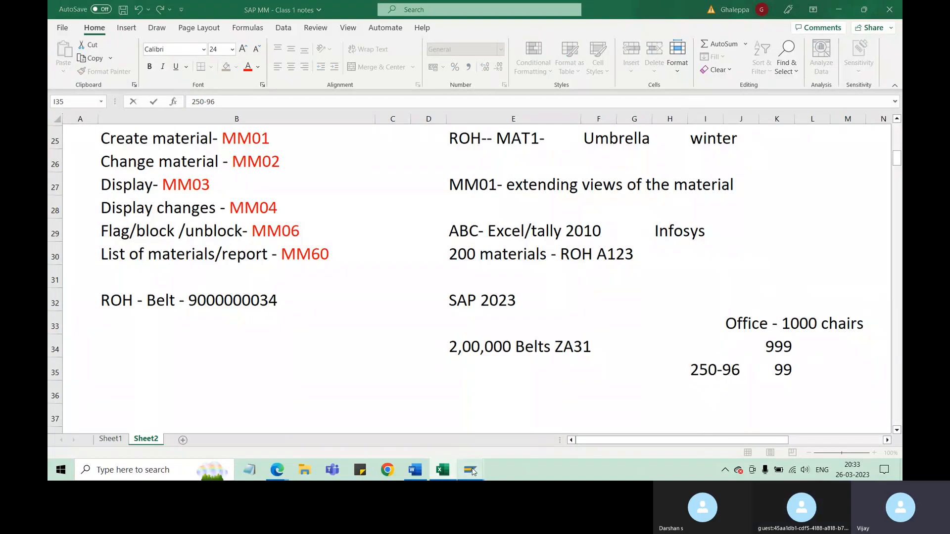
pyautogui.click(460, 384)
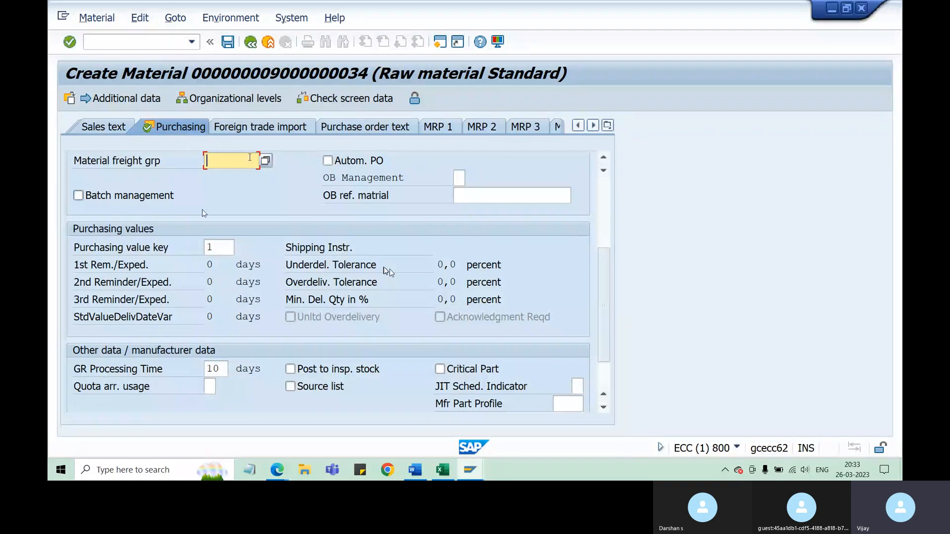
# Step: Examine the purchasing value key, its reminder days and the GR processing time in the Purchasing view
pyautogui.scroll(3, 219, 261)
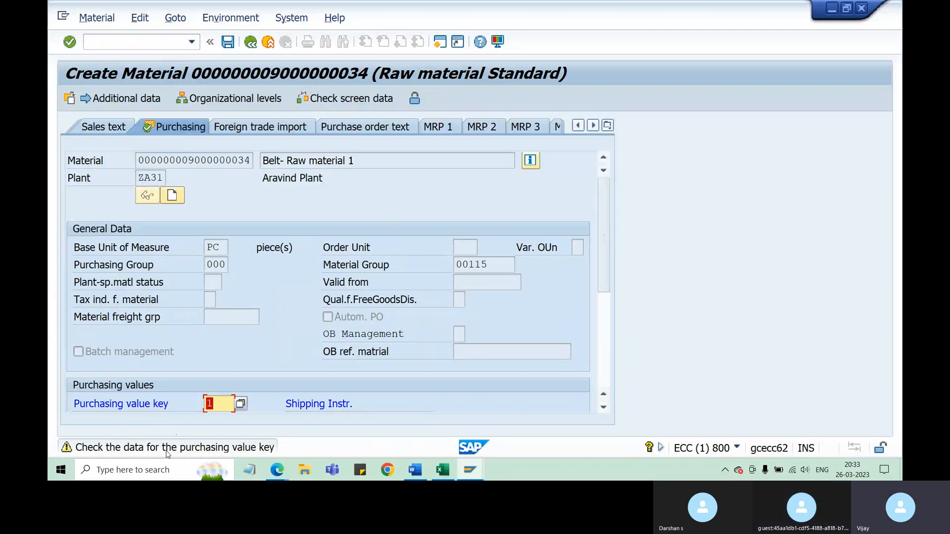
pyautogui.scroll(-2, 251, 412)
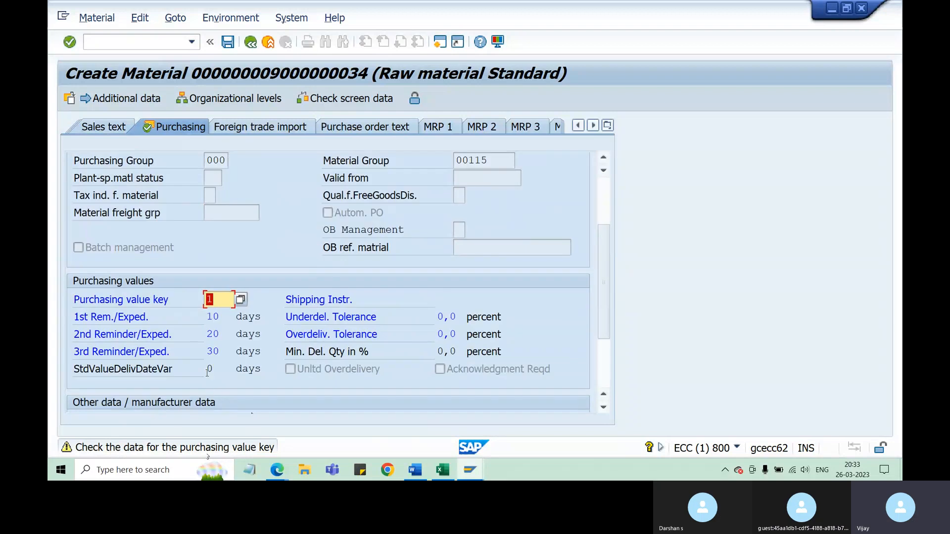
pyautogui.click(221, 300)
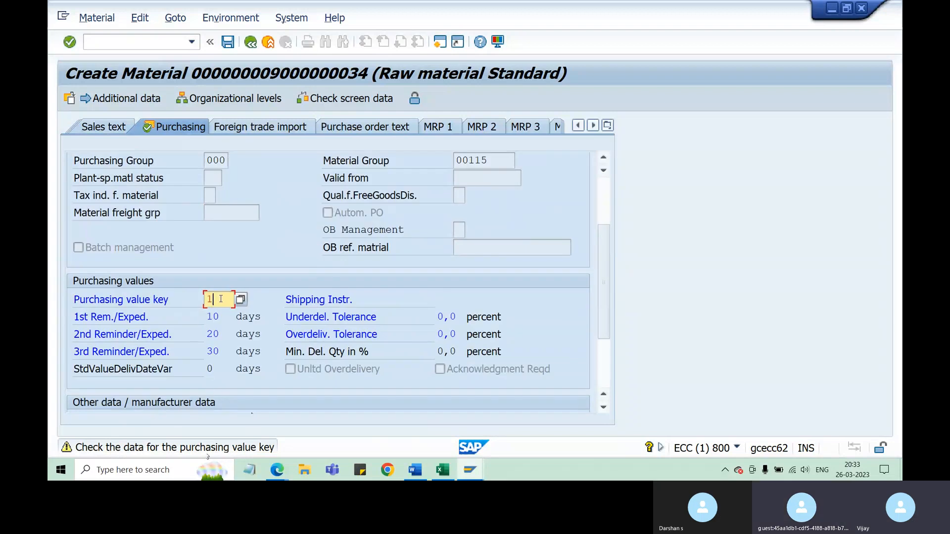
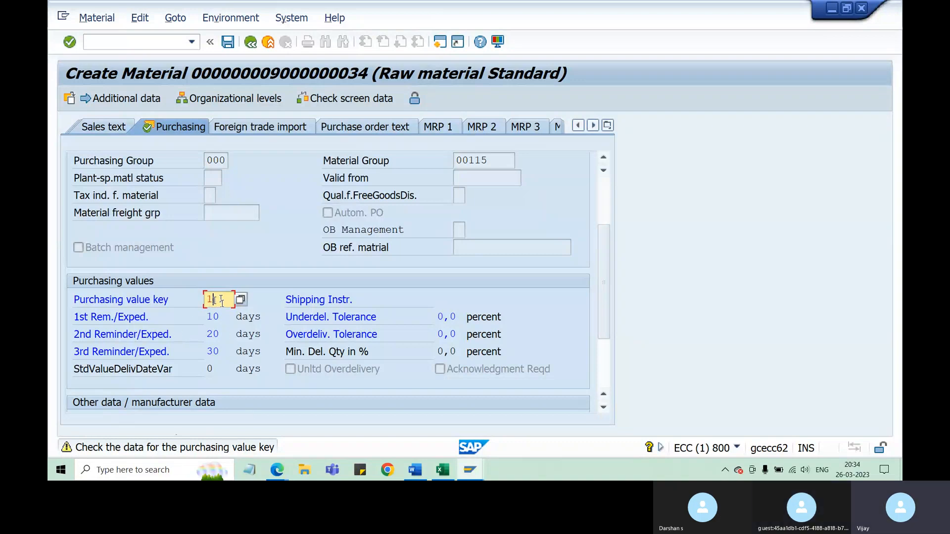
pyautogui.moveTo(221, 300); pyautogui.dragTo(205, 301)
pyautogui.press('Tab')
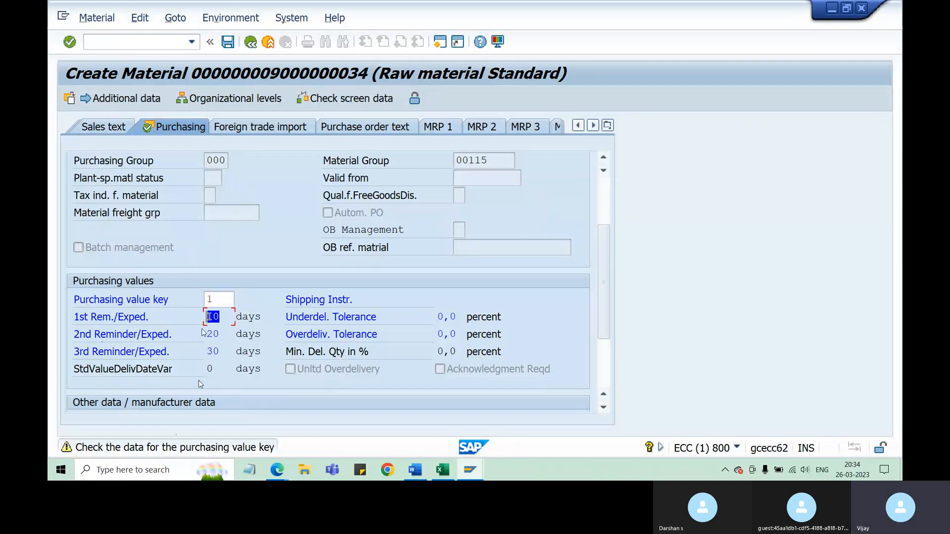
pyautogui.scroll(-2, 202, 378)
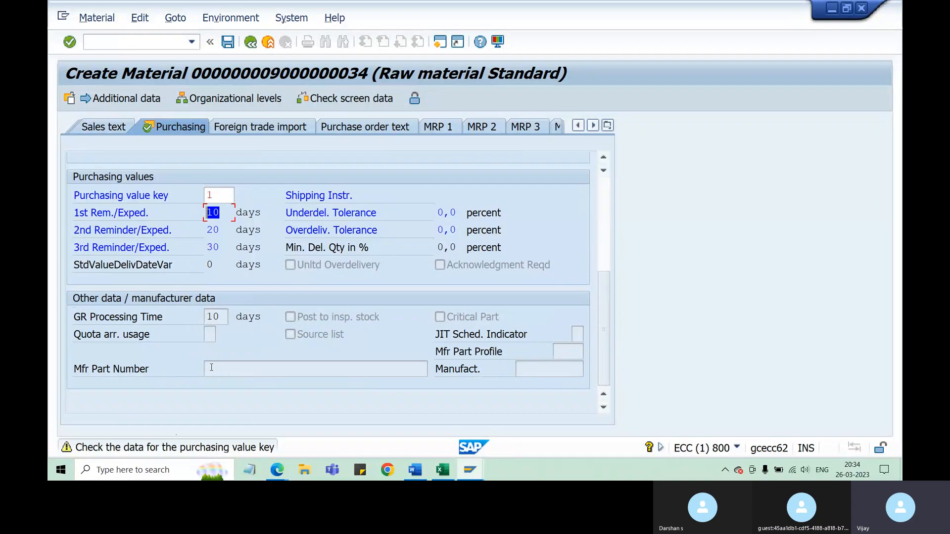
pyautogui.moveTo(224, 317); pyautogui.dragTo(207, 317)
pyautogui.scroll(1, 212, 324)
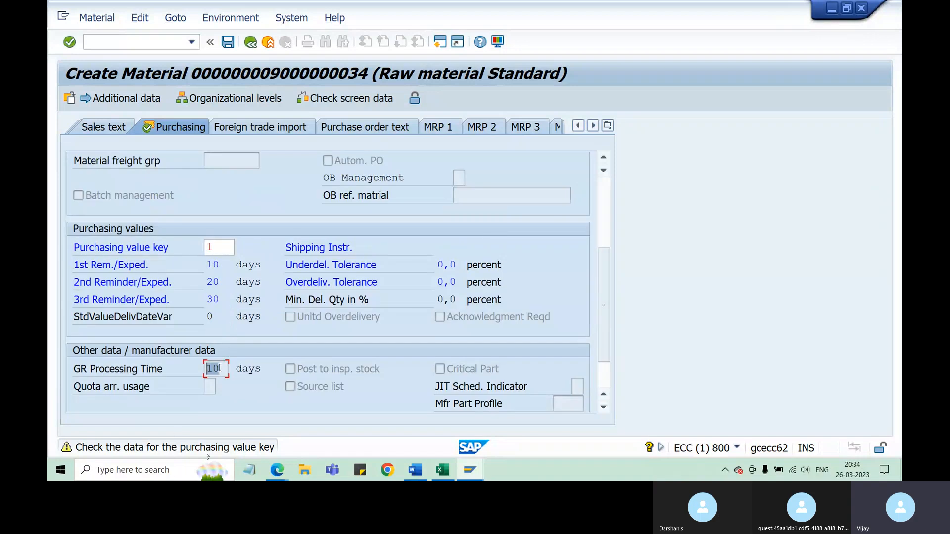
# Step: Go through the first, second and third reminder days, and confirm the purchasing values to proceed to the Plant data / stor. 1 view
pyautogui.click(86, 266)
pyautogui.click(207, 264)
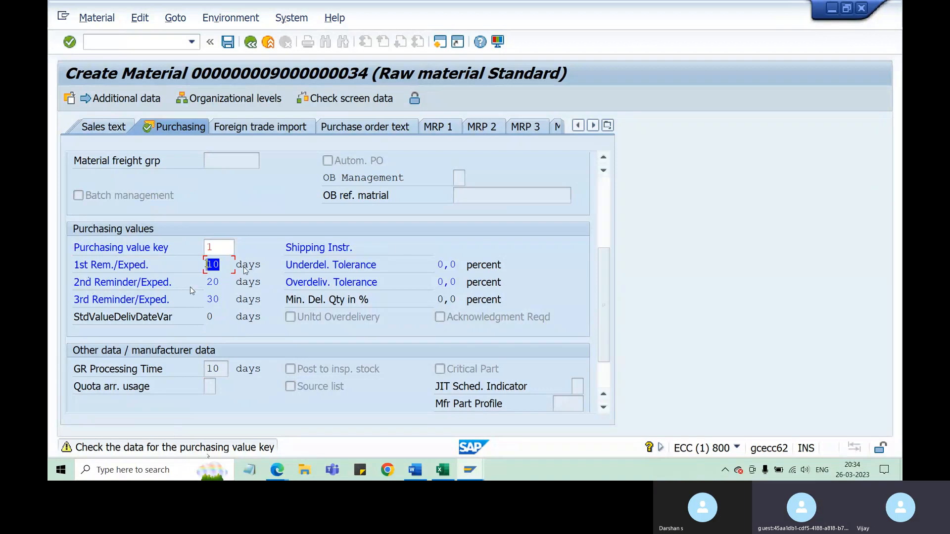
pyautogui.press('Tab')
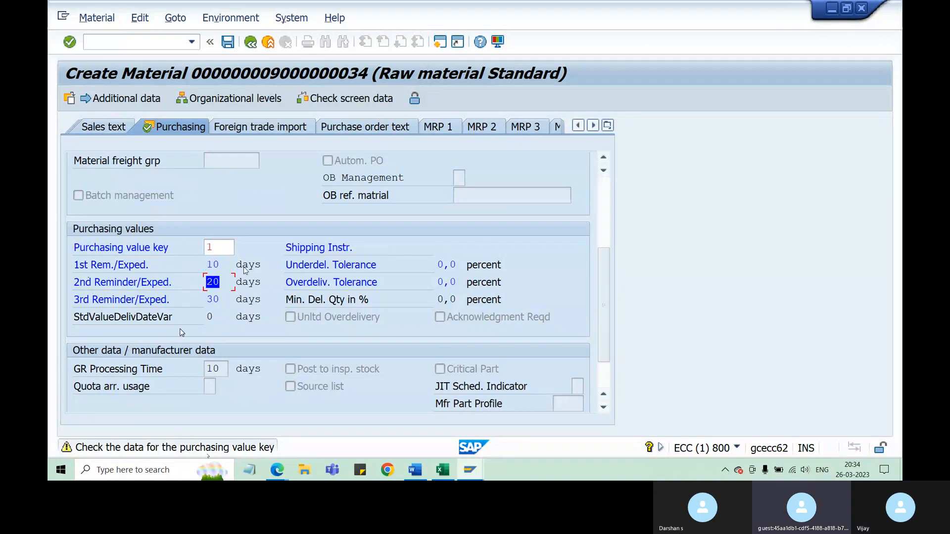
pyautogui.press('Tab')
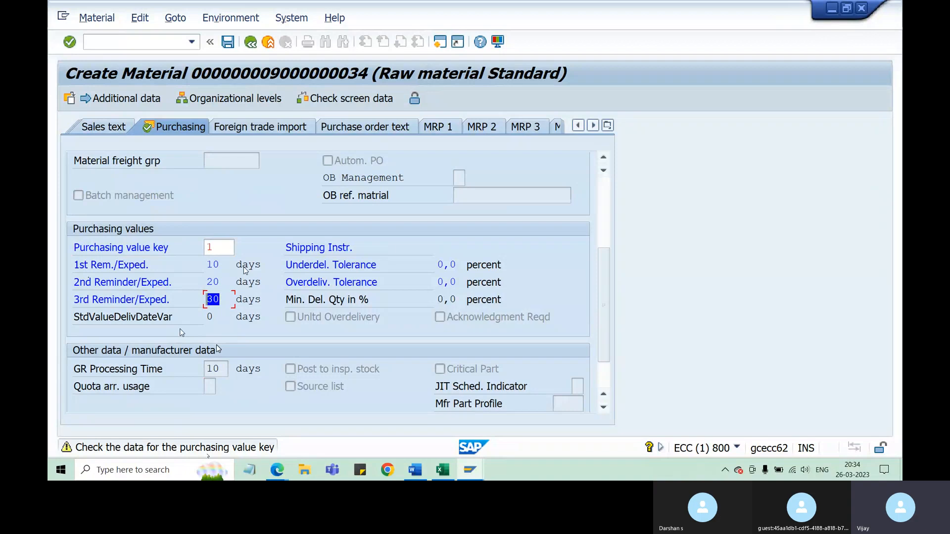
pyautogui.hotkey('shift', 'Tab')
pyautogui.hotkey('shift', 'Tab')
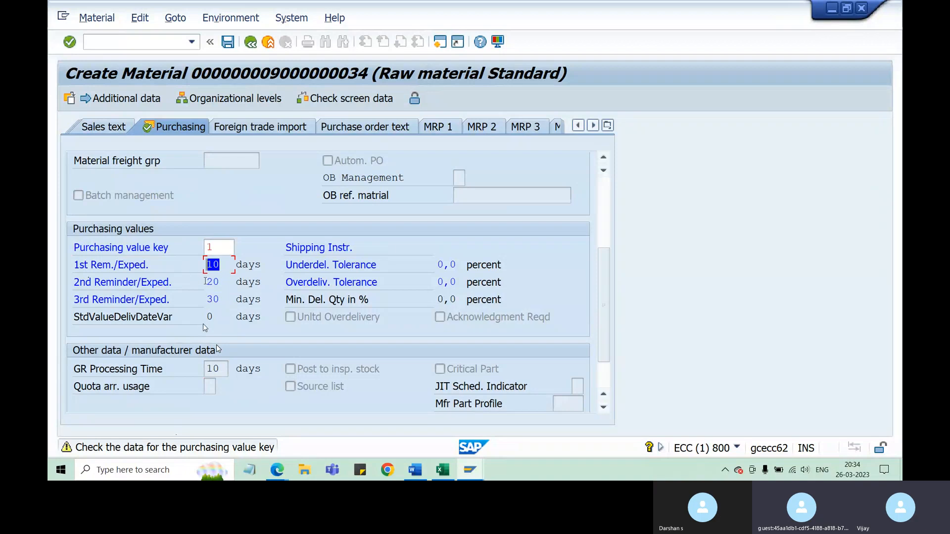
pyautogui.press('Tab')
pyautogui.press('Tab')
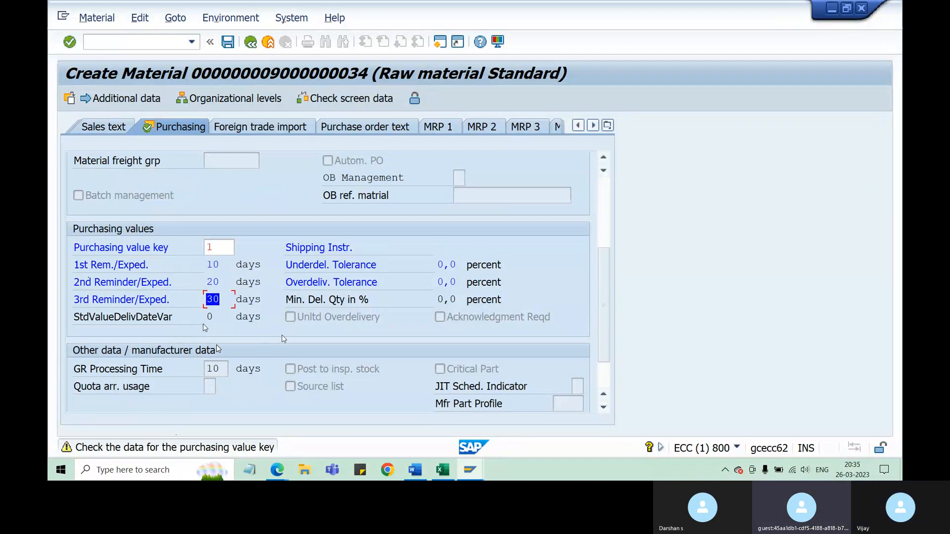
pyautogui.scroll(-1, 283, 339)
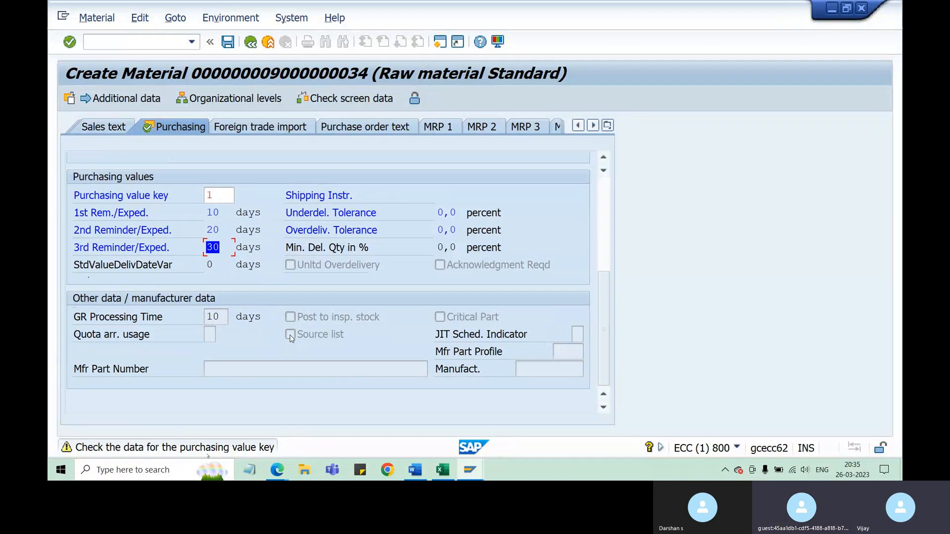
pyautogui.press('Return')
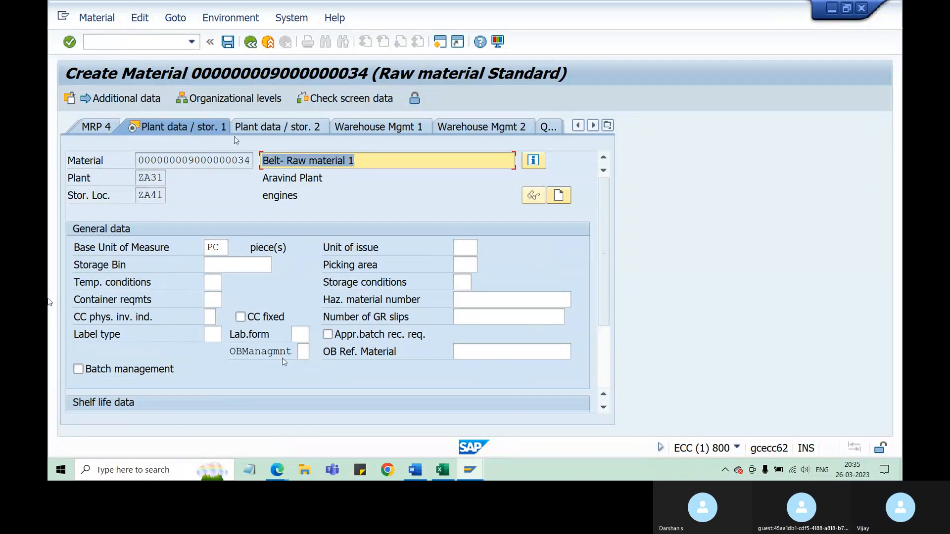
# Step: Close the organizational levels request for the sales view and reopen the material's Purchasing view
pyautogui.click(607, 125)
pyautogui.click(628, 176)
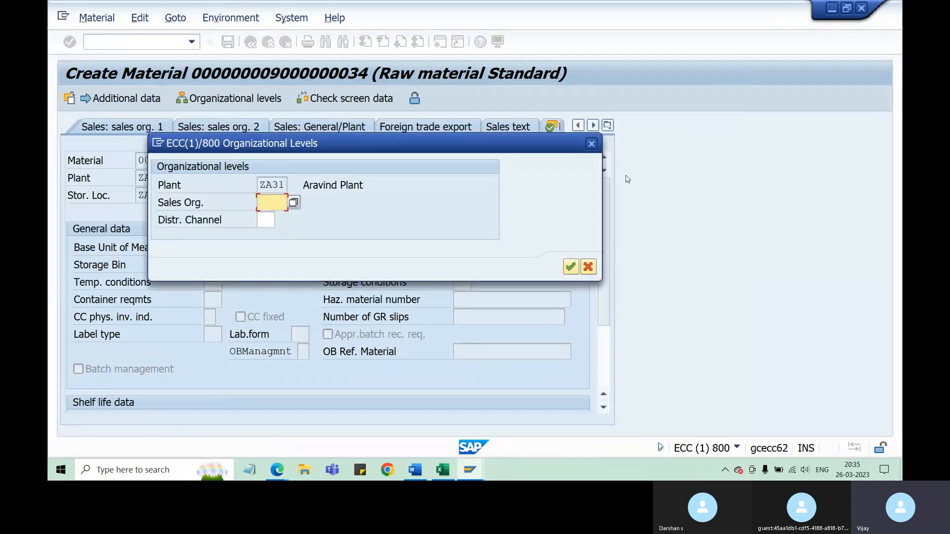
pyautogui.click(590, 144)
pyautogui.click(608, 126)
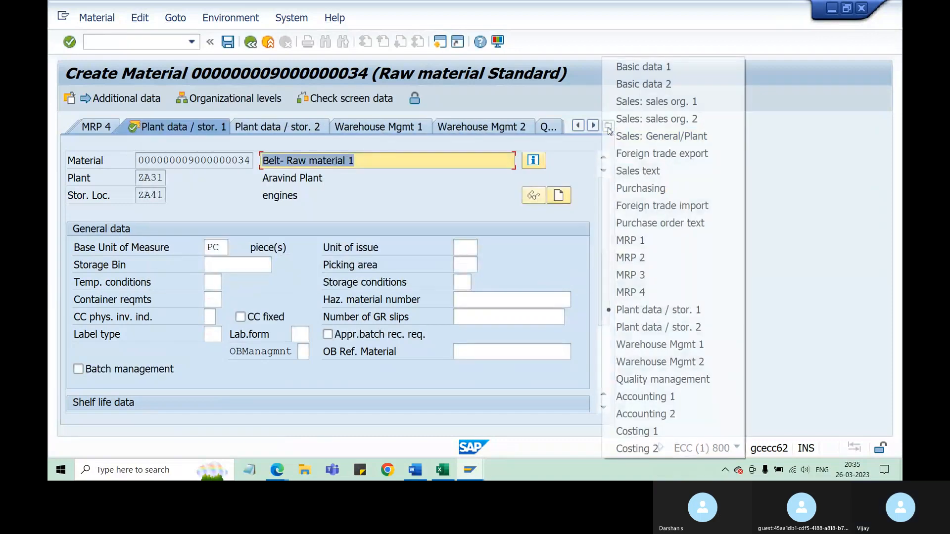
pyautogui.click(640, 190)
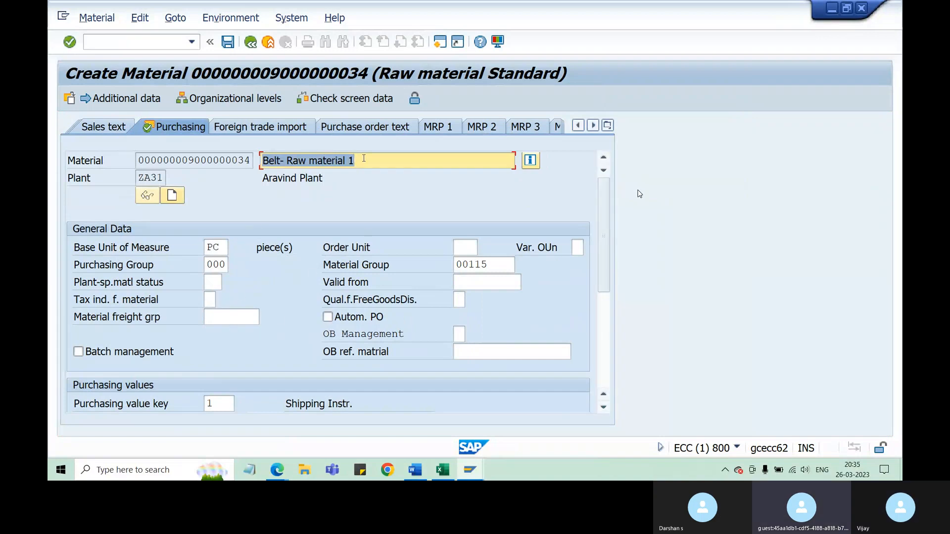
# Step: Check which views are selected in the third SAP session's Select View(s) dialog and return to the belt material's Purchasing view
pyautogui.click(608, 125)
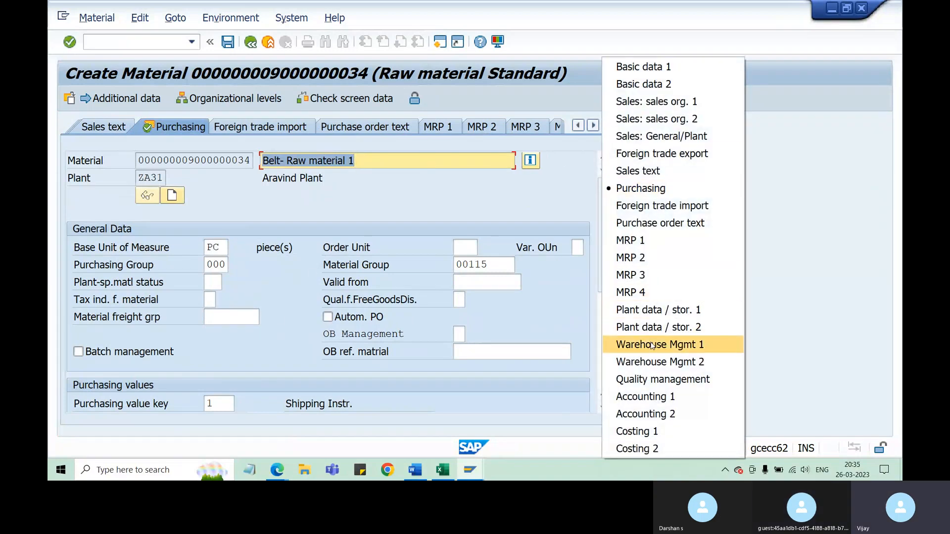
pyautogui.click(470, 469)
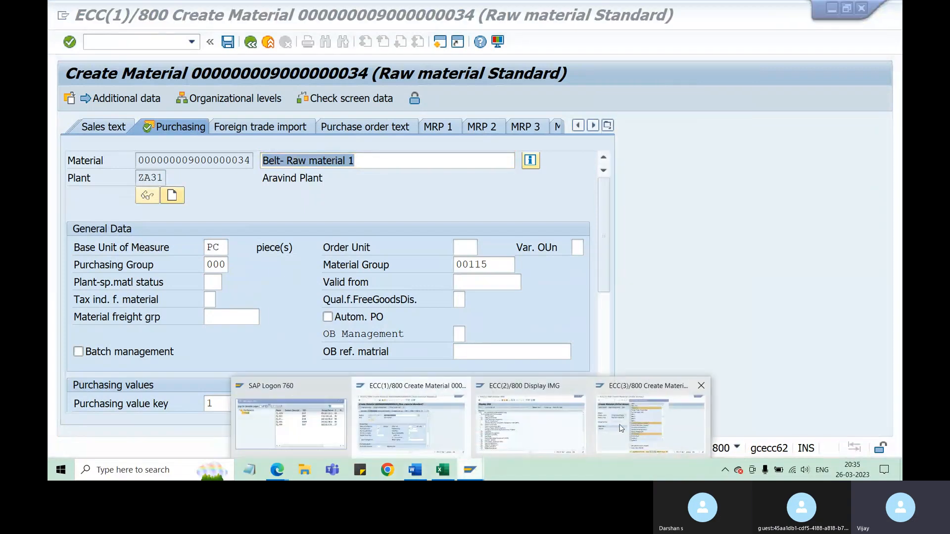
pyautogui.click(649, 423)
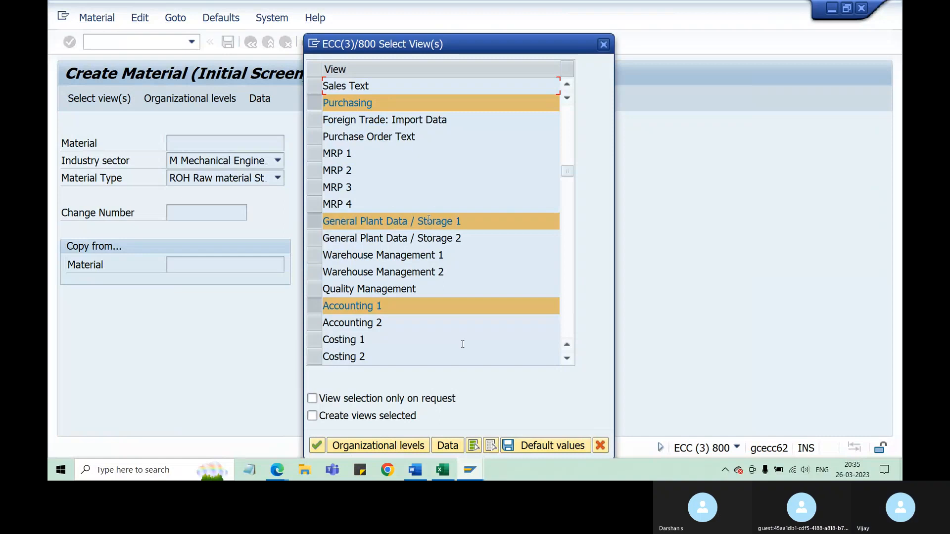
pyautogui.click(470, 472)
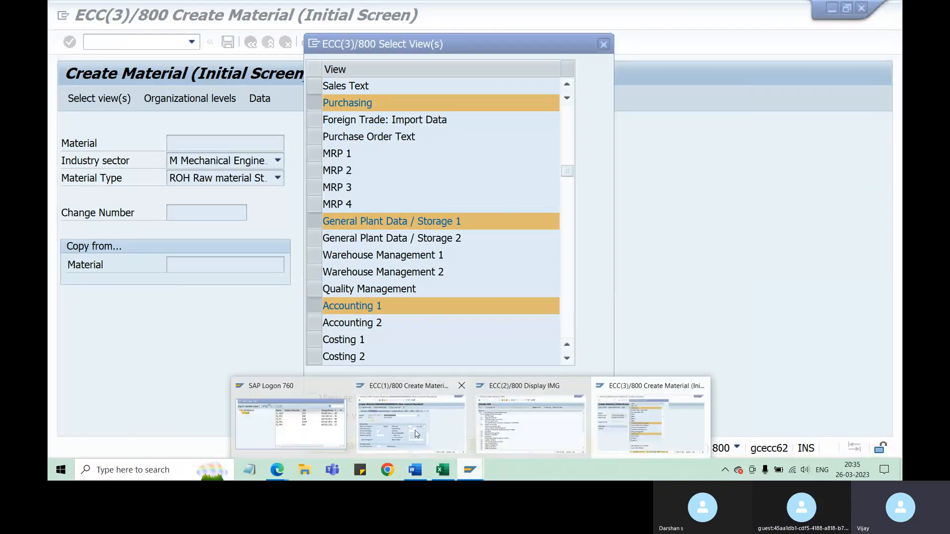
pyautogui.click(415, 434)
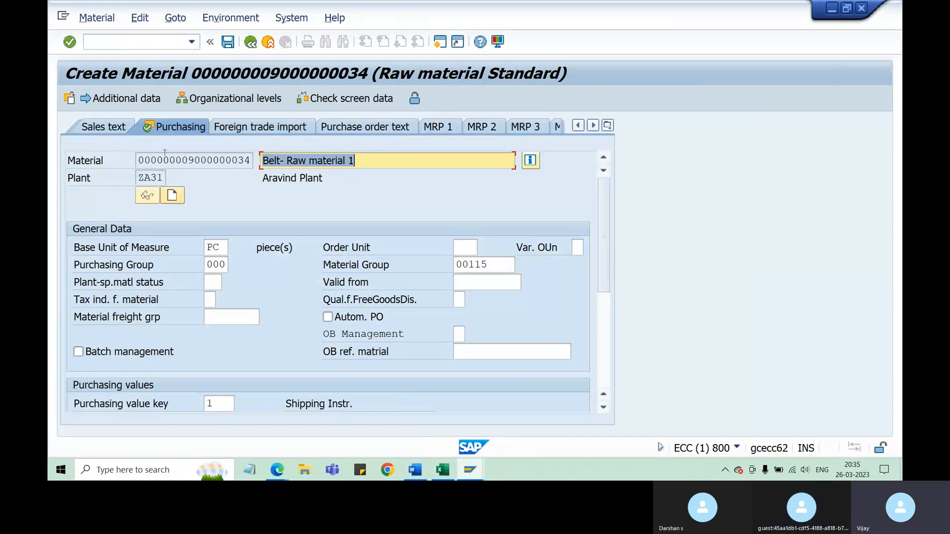
# Step: Review the plant and the General Data fields of the Purchasing view, from base unit of measure and purchasing group to order unit
pyautogui.doubleClick(160, 178)
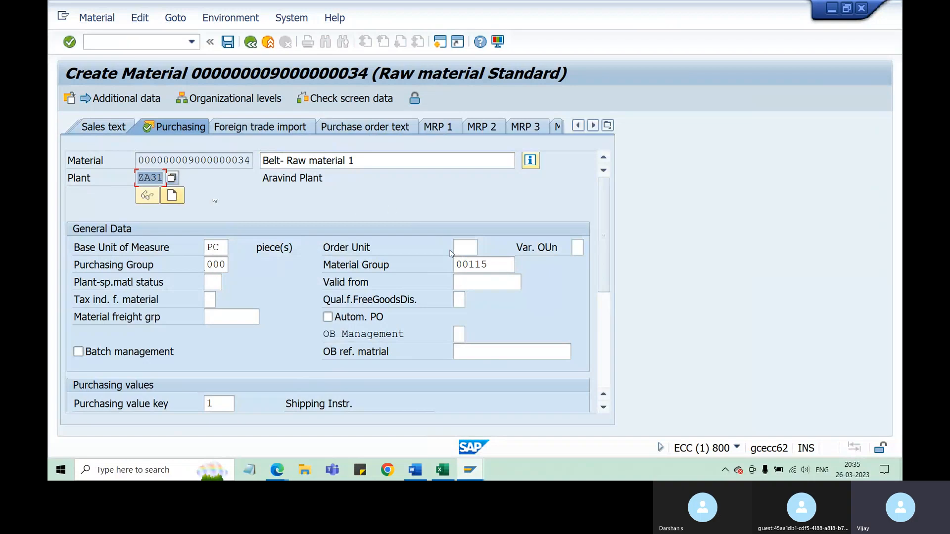
pyautogui.click(215, 248)
pyautogui.click(215, 264)
pyautogui.click(213, 282)
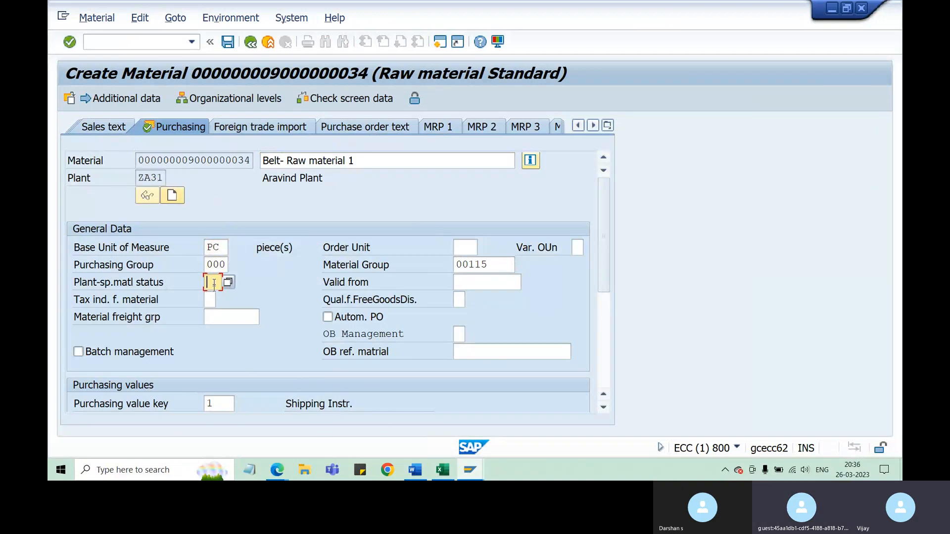
pyautogui.click(210, 299)
pyautogui.click(222, 318)
pyautogui.click(459, 334)
pyautogui.click(475, 352)
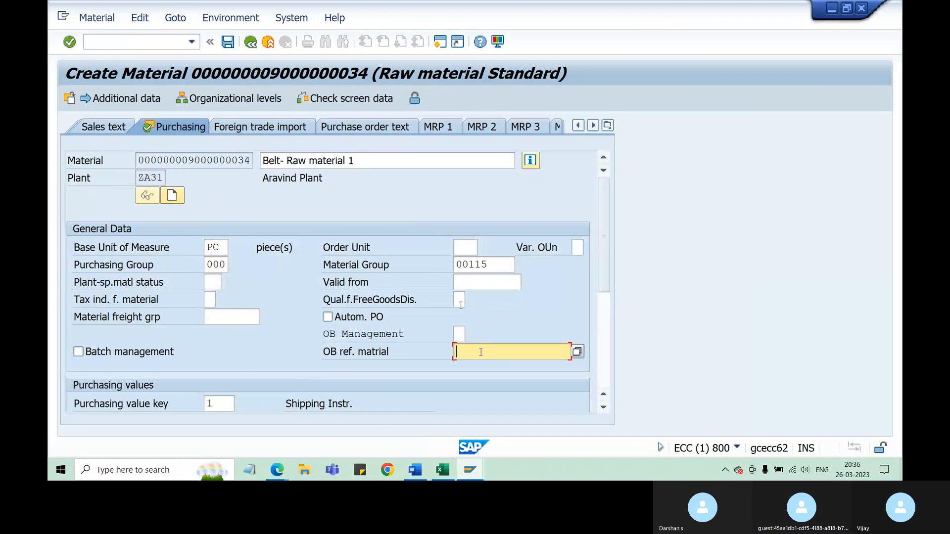
pyautogui.click(470, 283)
pyautogui.click(483, 262)
pyautogui.click(468, 247)
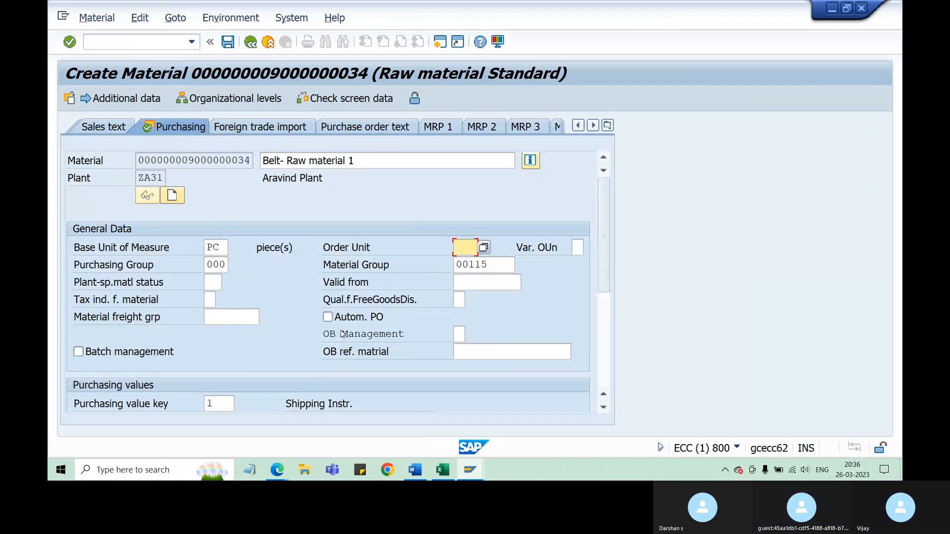
# Step: Open the Plant data / stor. 1 view of the belt material and examine its plant and storage location
pyautogui.click(608, 125)
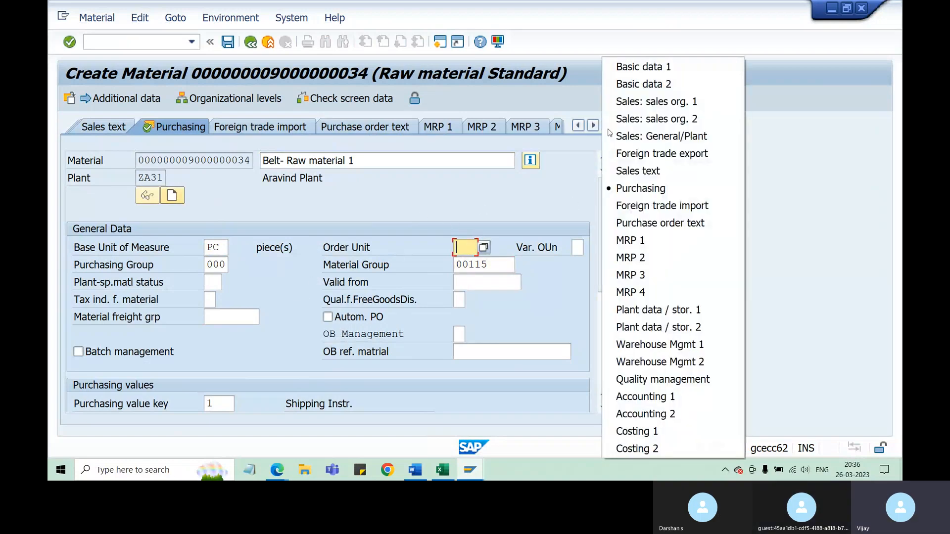
pyautogui.click(645, 311)
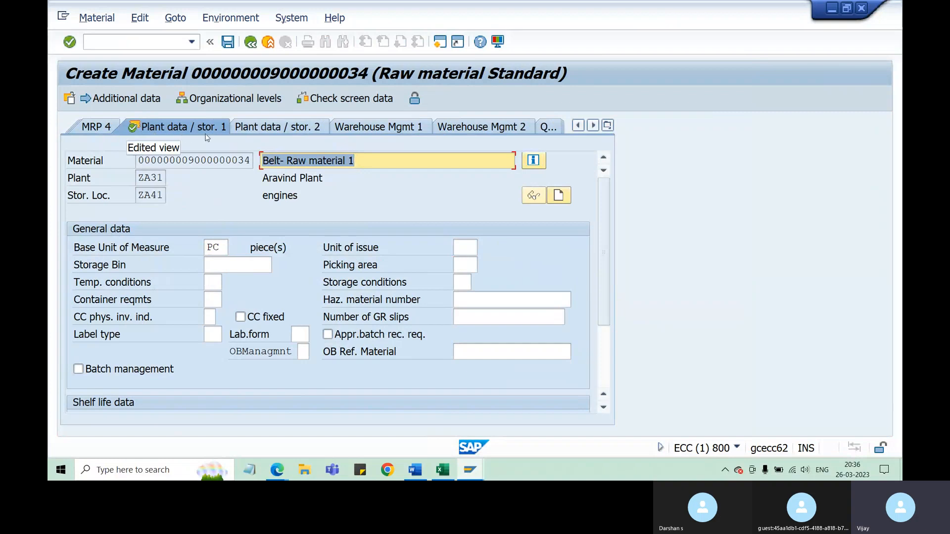
pyautogui.moveTo(139, 177); pyautogui.dragTo(164, 177)
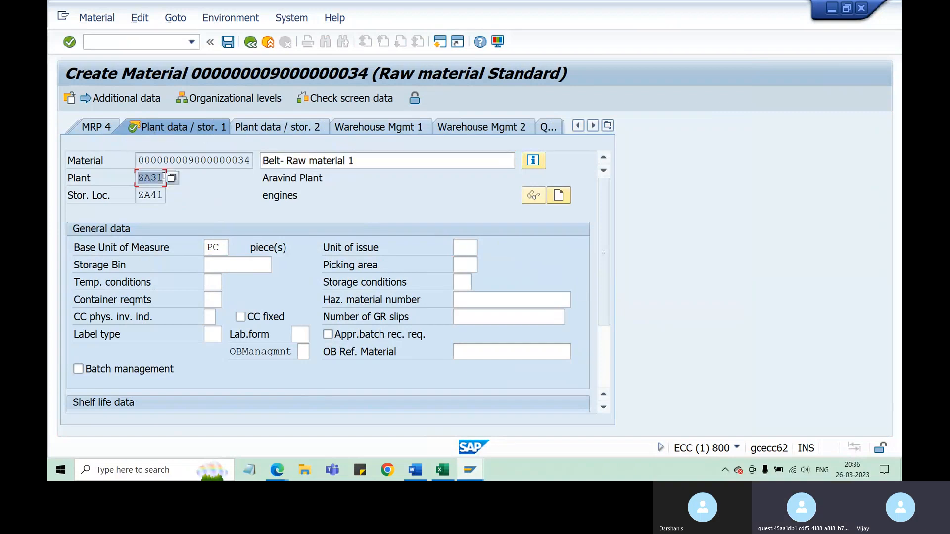
pyautogui.doubleClick(142, 195)
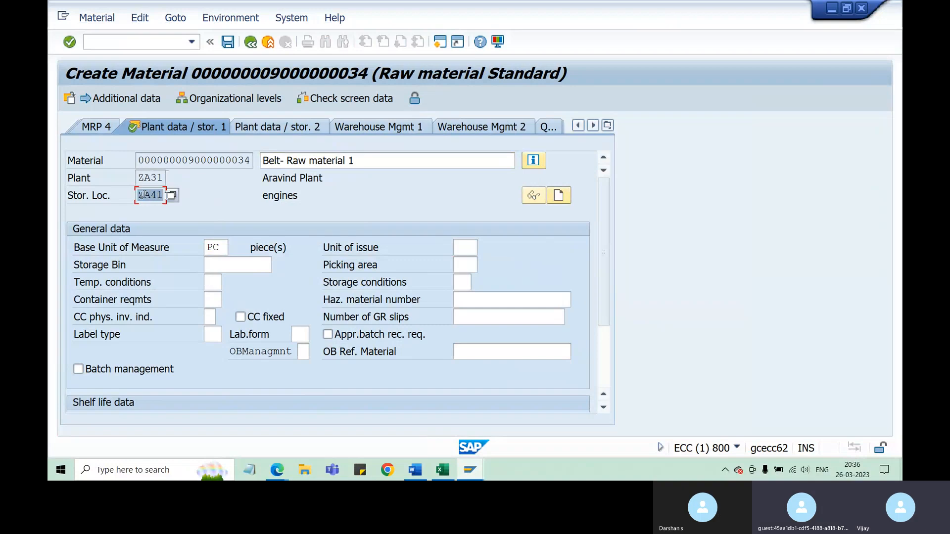
pyautogui.moveTo(140, 178); pyautogui.dragTo(164, 196)
pyautogui.click(140, 196)
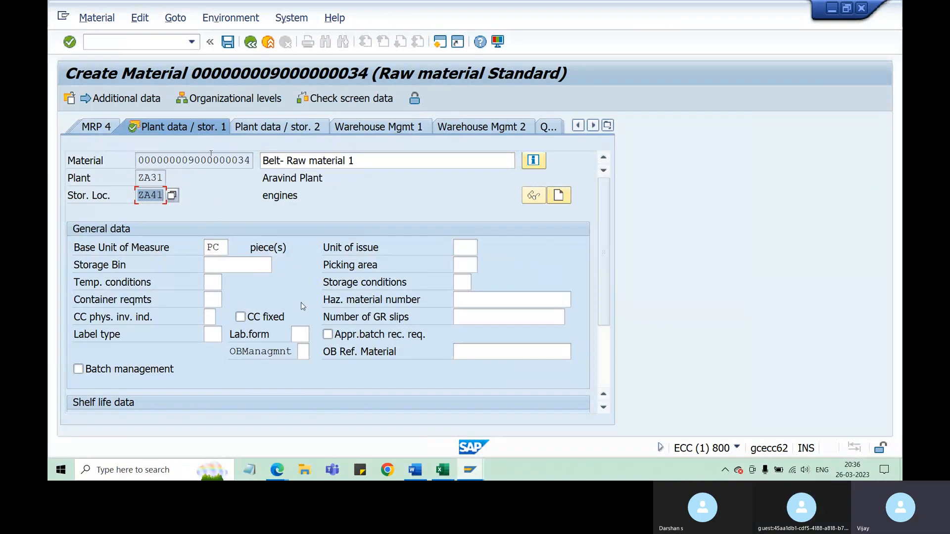
# Step: Review the General data and Shelf life data fields of the Plant data / stor. 1 view, including unit of issue and picking area
pyautogui.scroll(-2, 442, 274)
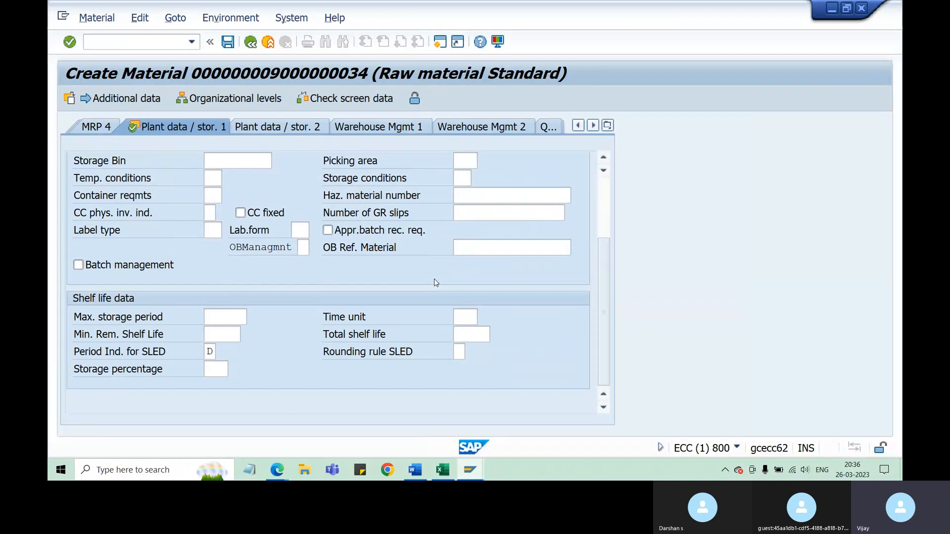
pyautogui.scroll(1, 443, 277)
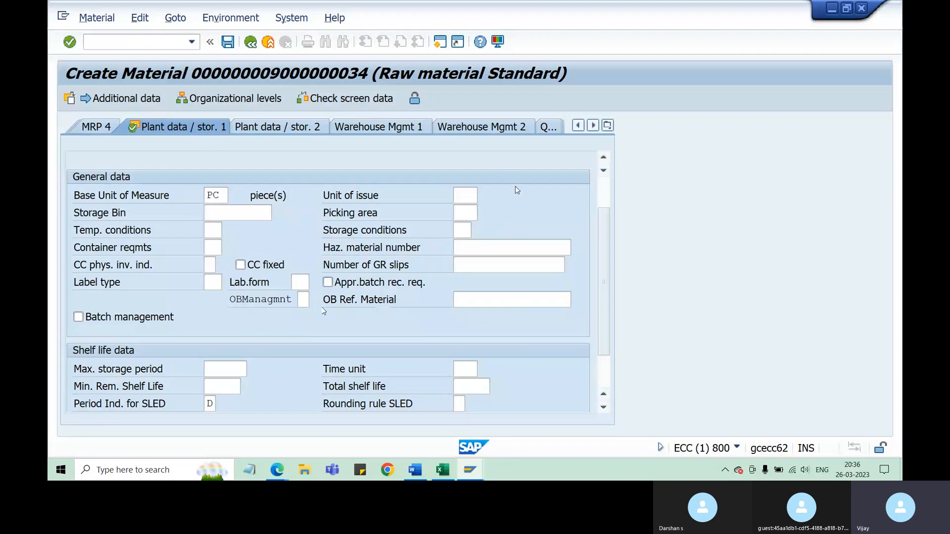
pyautogui.click(466, 195)
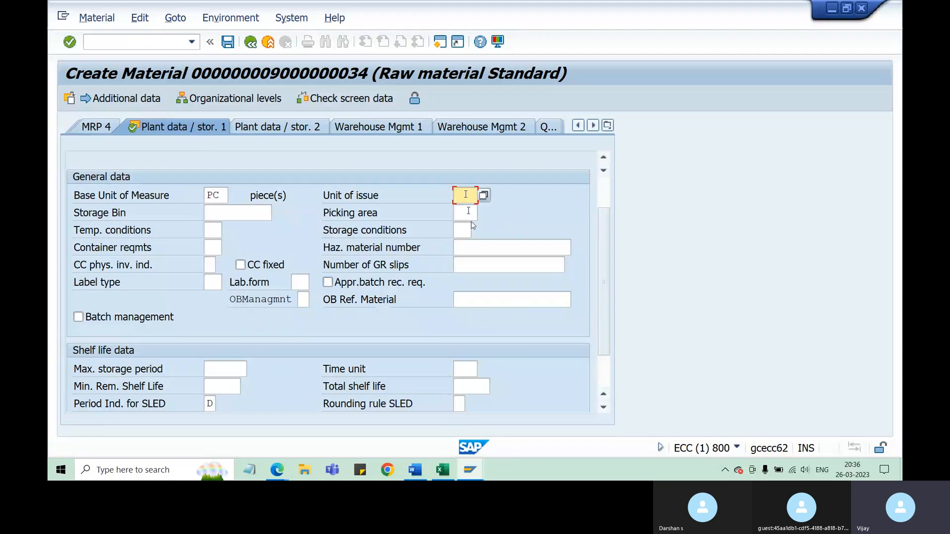
pyautogui.click(467, 212)
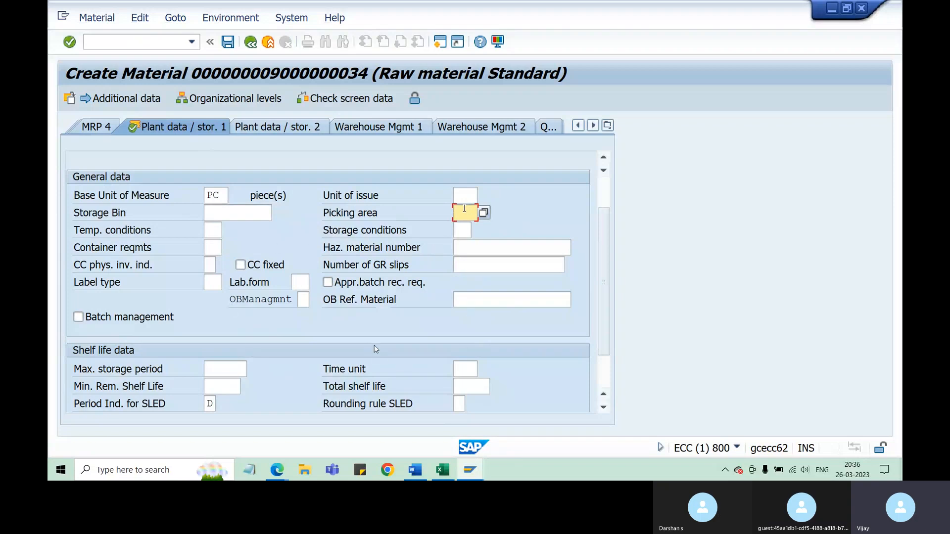
# Step: Proceed to the Accounting 1 view of the belt material and examine the available price control indicators
pyautogui.press('Return')
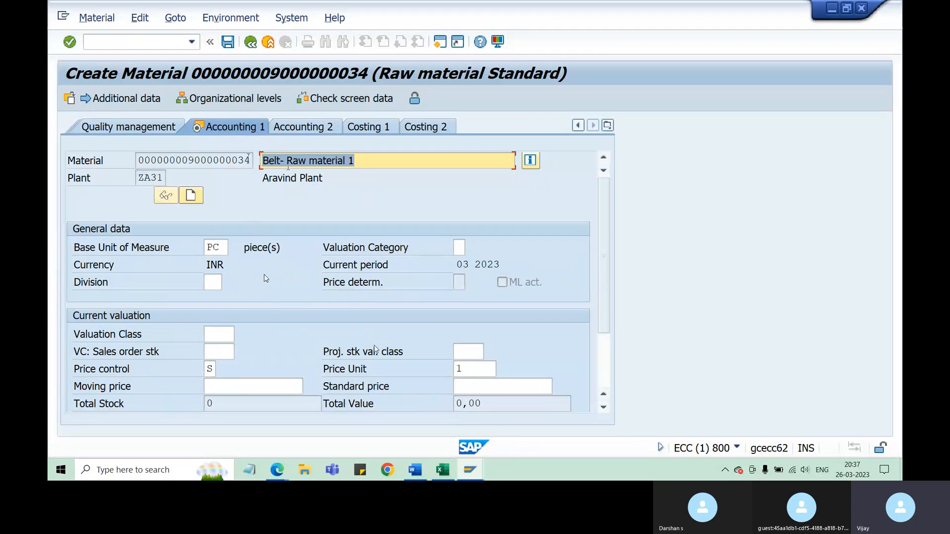
pyautogui.scroll(-1, 269, 369)
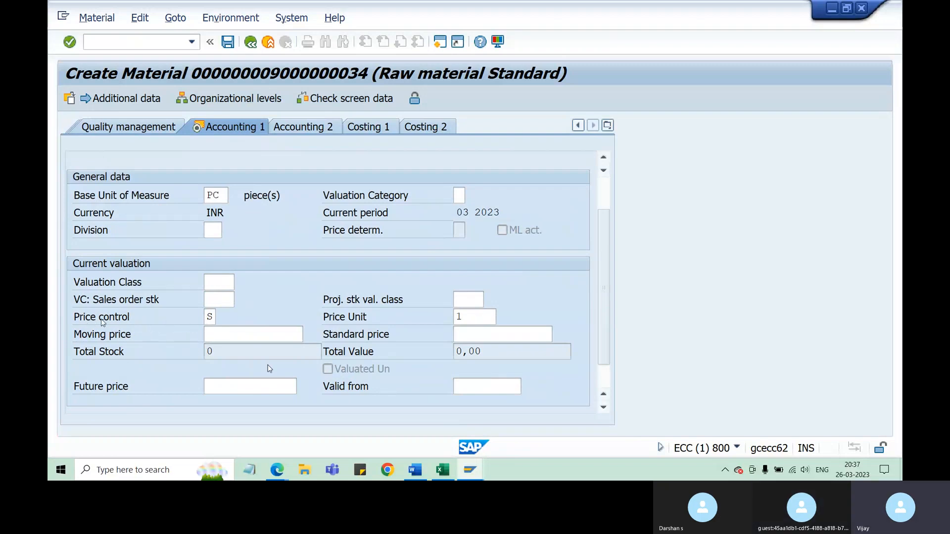
pyautogui.click(211, 317)
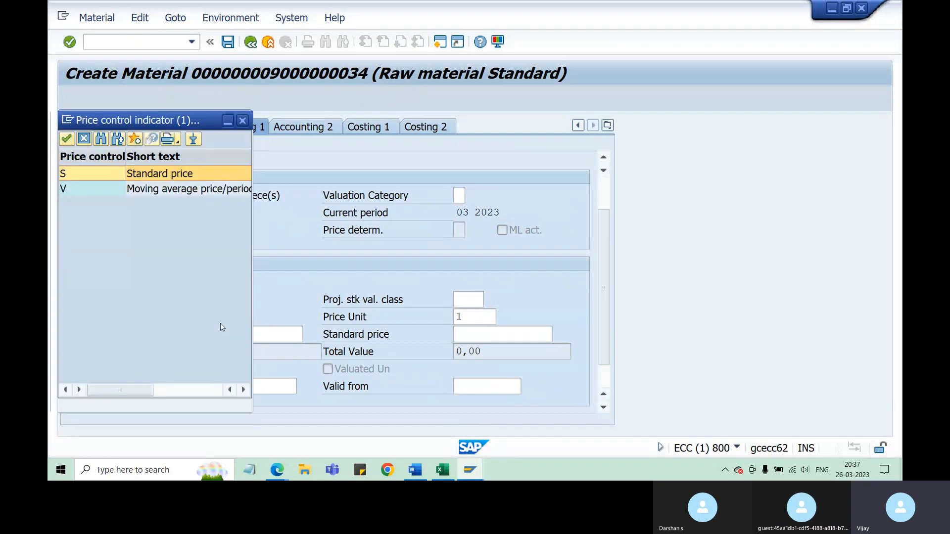
pyautogui.moveTo(175, 123); pyautogui.dragTo(517, 125)
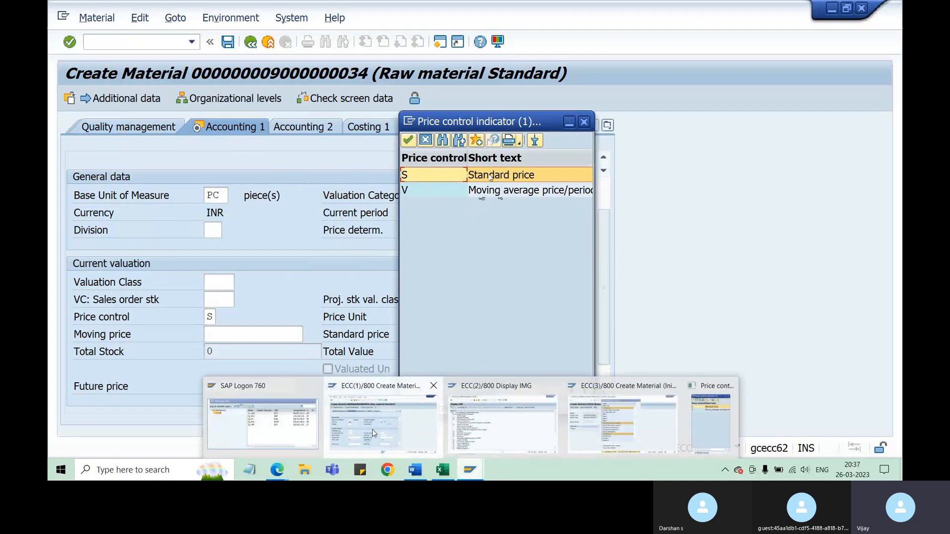
pyautogui.click(583, 122)
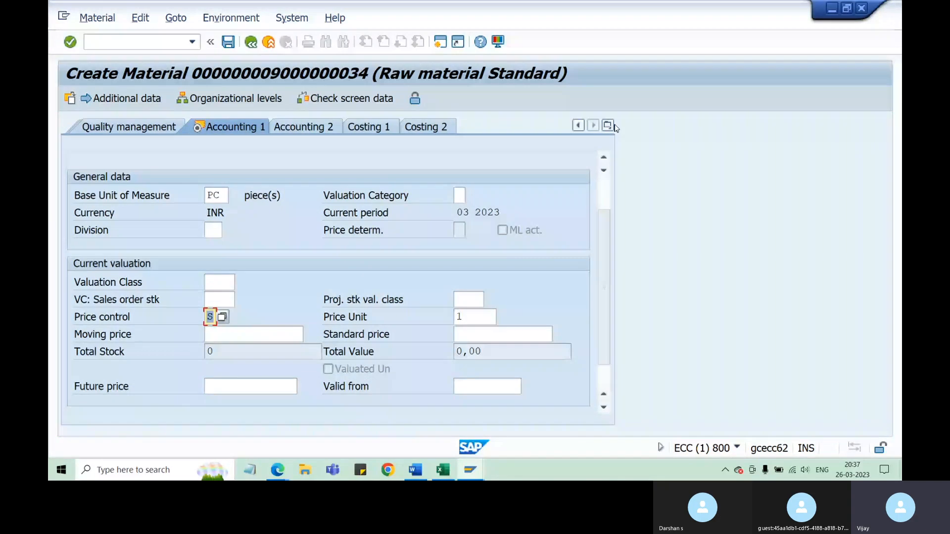
# Step: Try to switch from Accounting 1 to the Basic data 1 view and bring up the list of material views again
pyautogui.click(607, 125)
pyautogui.click(628, 68)
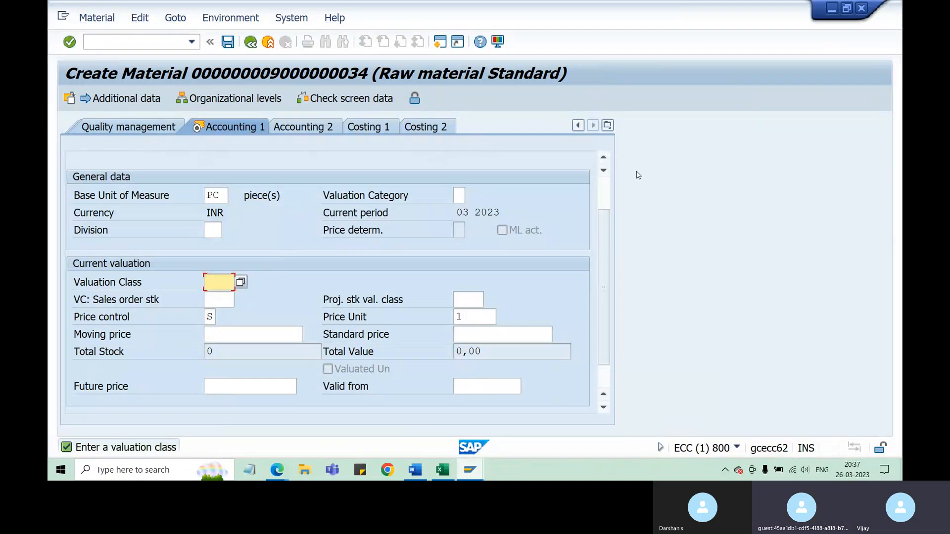
pyautogui.click(607, 125)
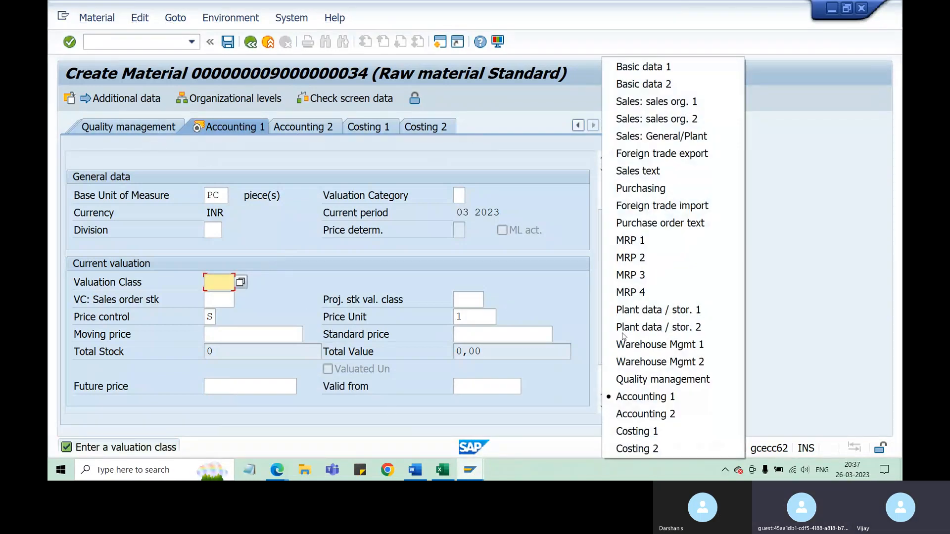
# Step: Switch to the Excel notes and highlight the material type ROH and the word Belt in cell B32 of Sheet2
pyautogui.click(443, 470)
pyautogui.click(110, 301)
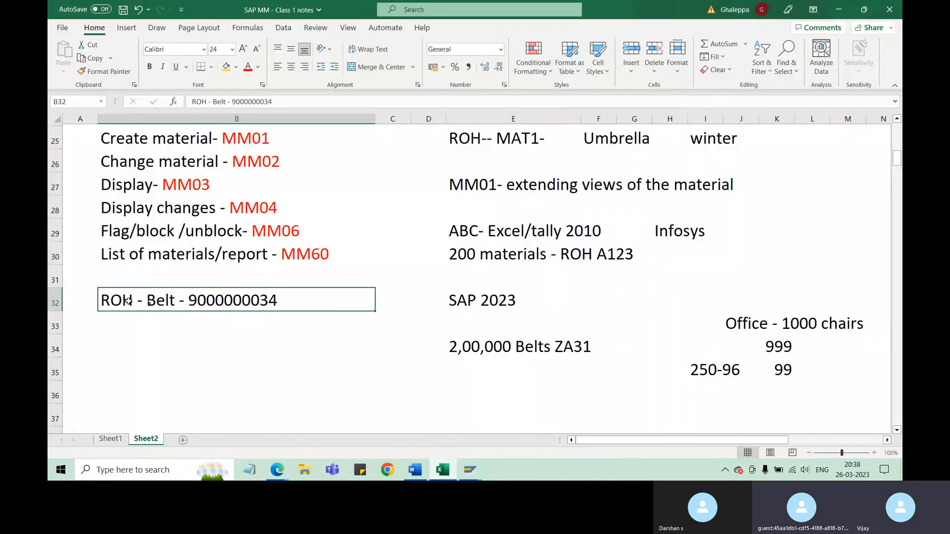
pyautogui.doubleClick(125, 301)
pyautogui.moveTo(136, 302); pyautogui.dragTo(100, 301)
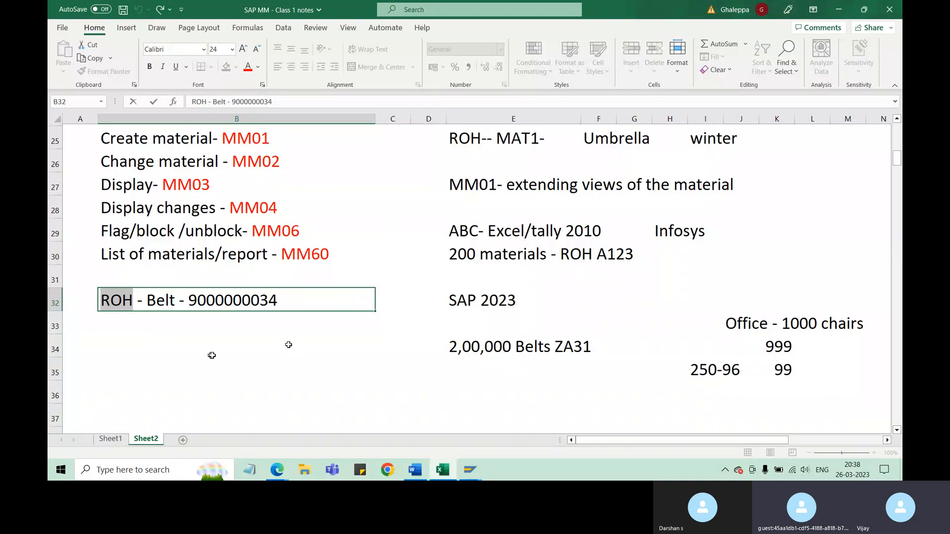
pyautogui.doubleClick(150, 301)
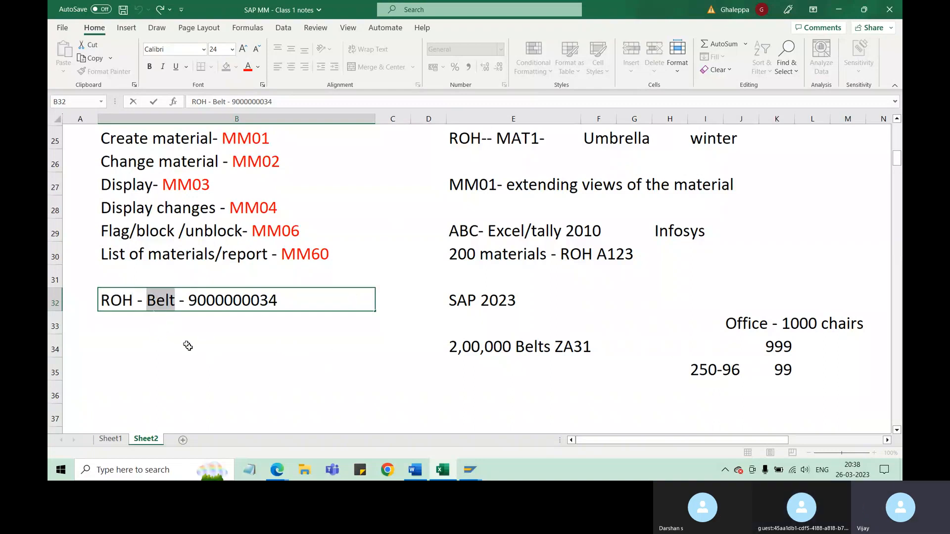
pyautogui.click(177, 301)
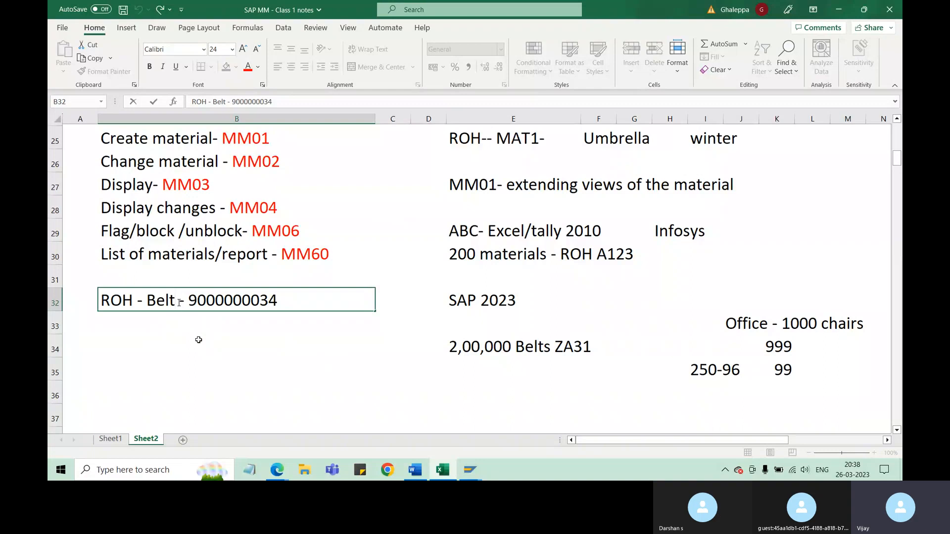
pyautogui.hotkey('ctrl', 'shift', 'Left')
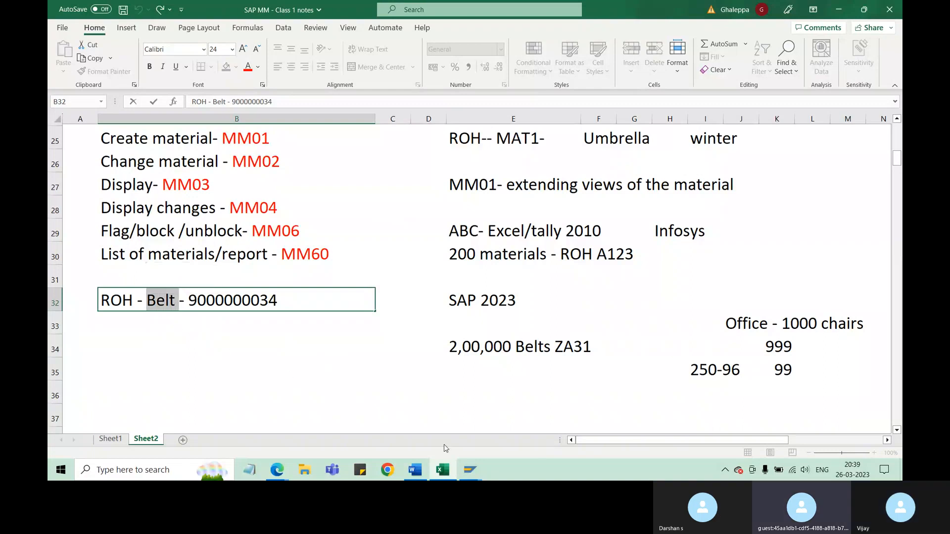
# Step: Return to the first SAP session's Create Material screen and assign valuation class 3000 (Raw materials 1) from the possible entries
pyautogui.click(480, 474)
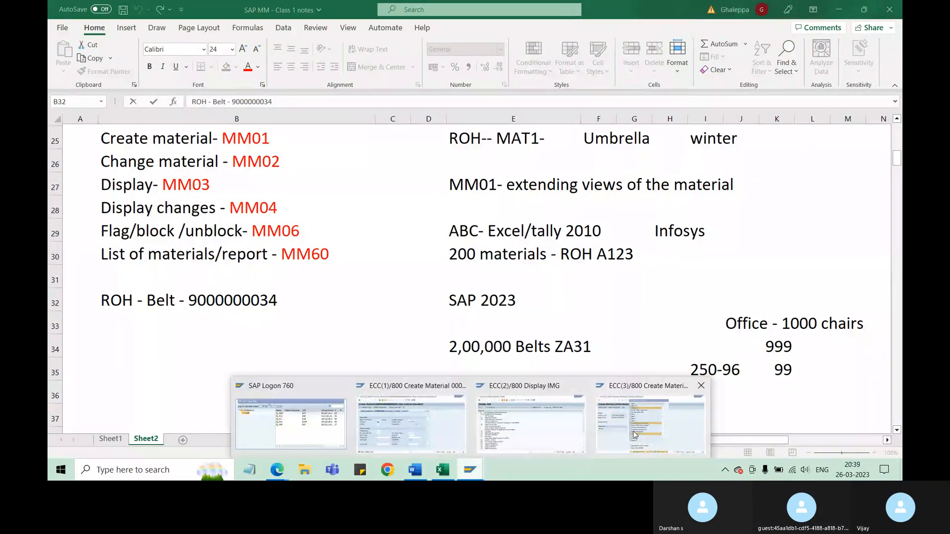
pyautogui.click(396, 445)
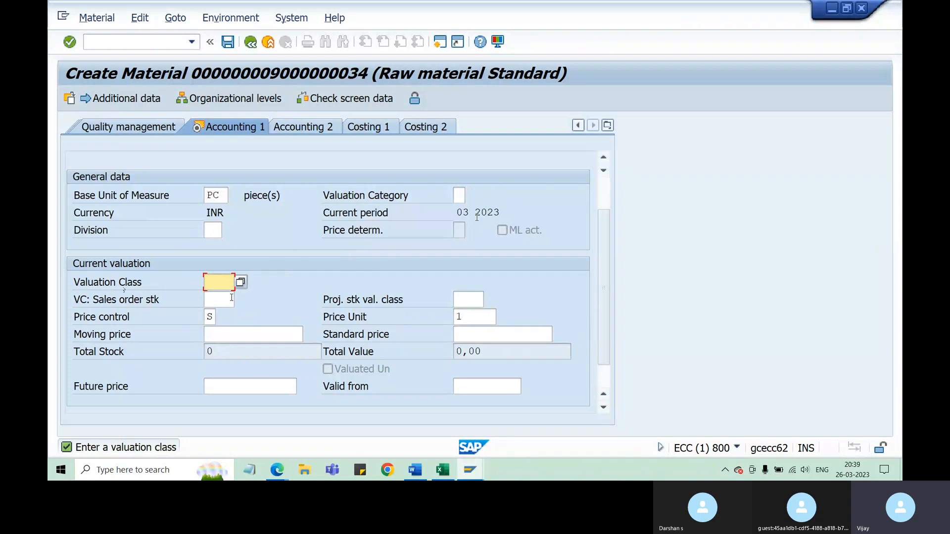
pyautogui.click(240, 282)
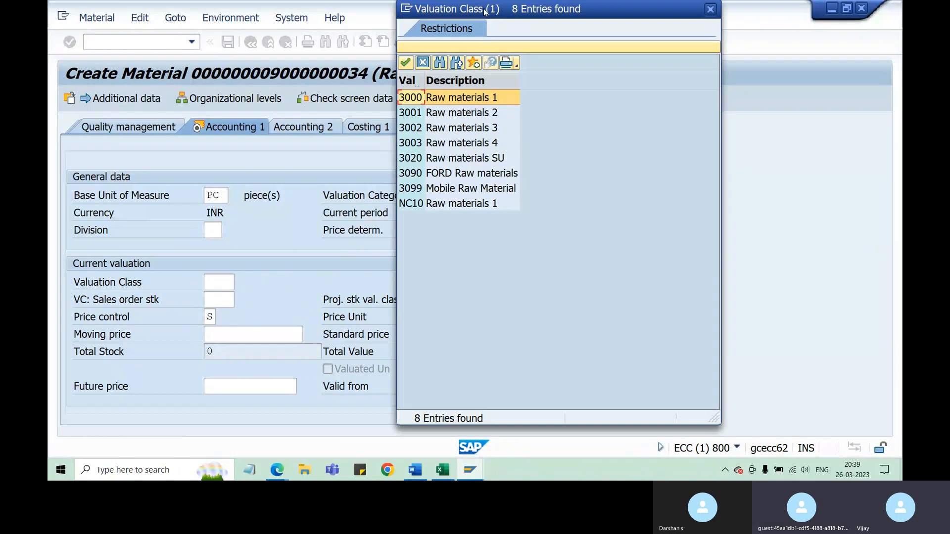
pyautogui.moveTo(485, 9); pyautogui.dragTo(528, 50)
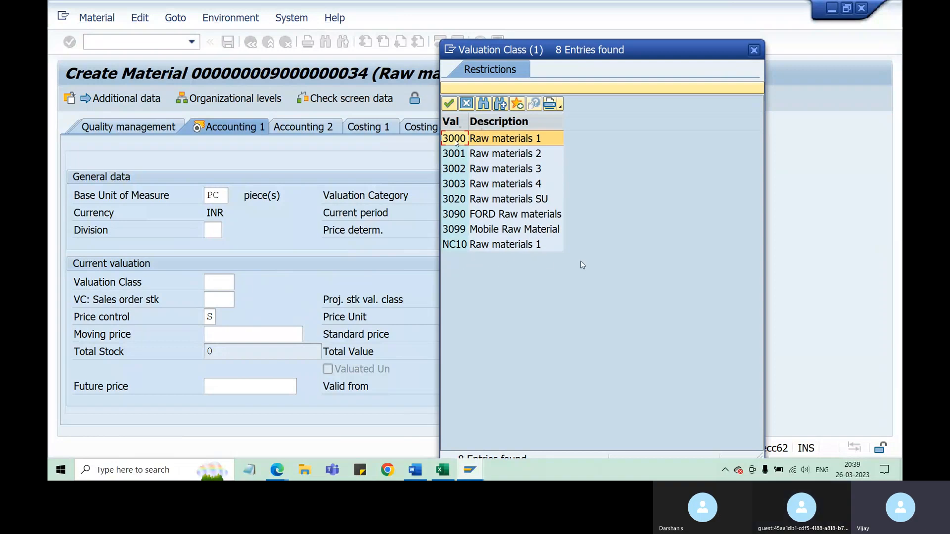
pyautogui.doubleClick(457, 141)
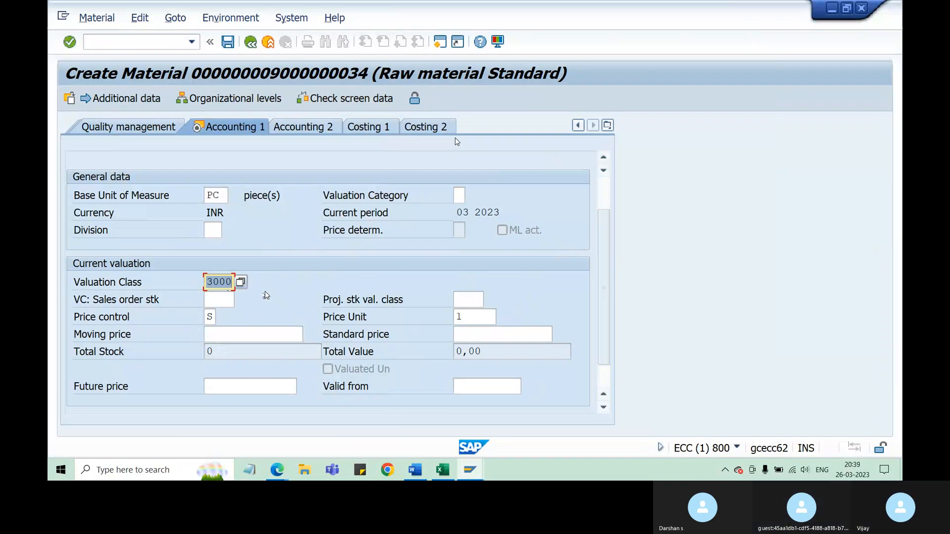
# Step: Set the price control to V and check its meaning in the list of price control indicators
pyautogui.click(210, 317)
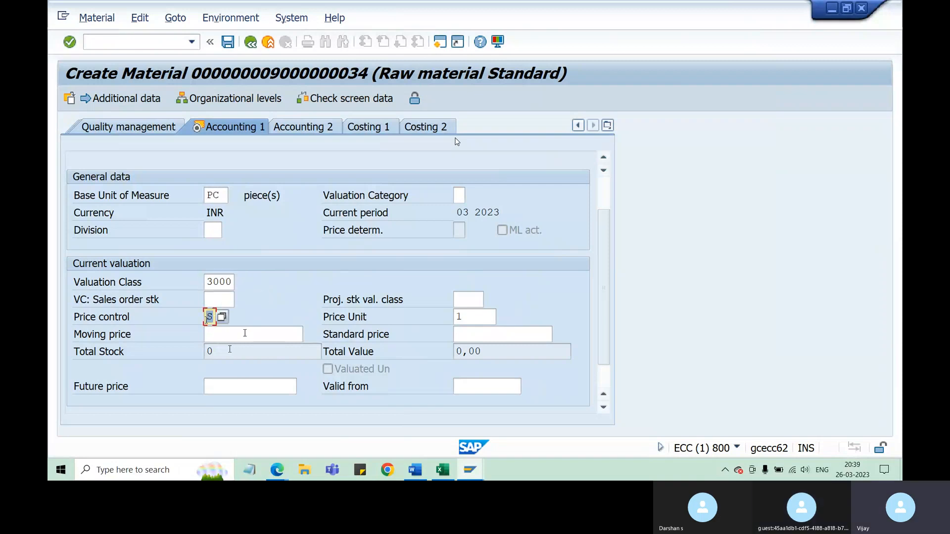
pyautogui.write('V')
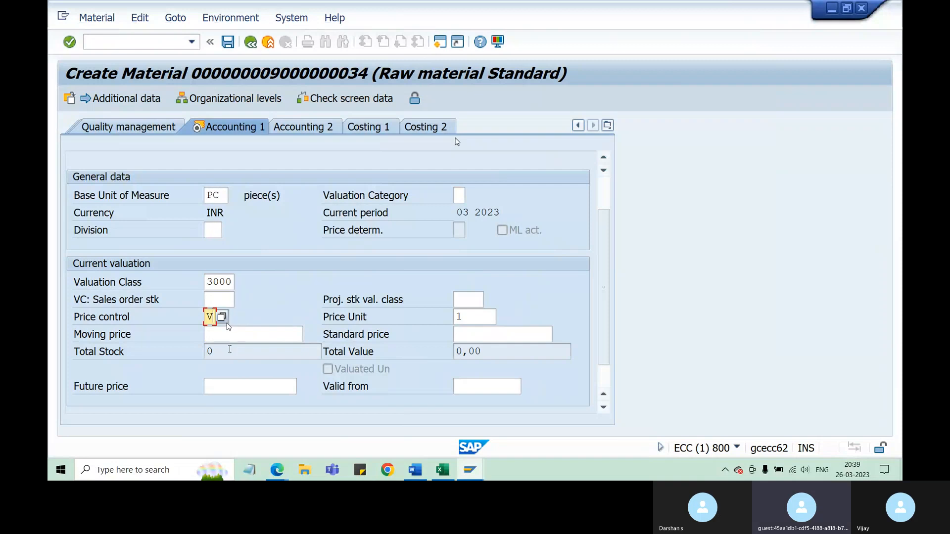
pyautogui.click(221, 317)
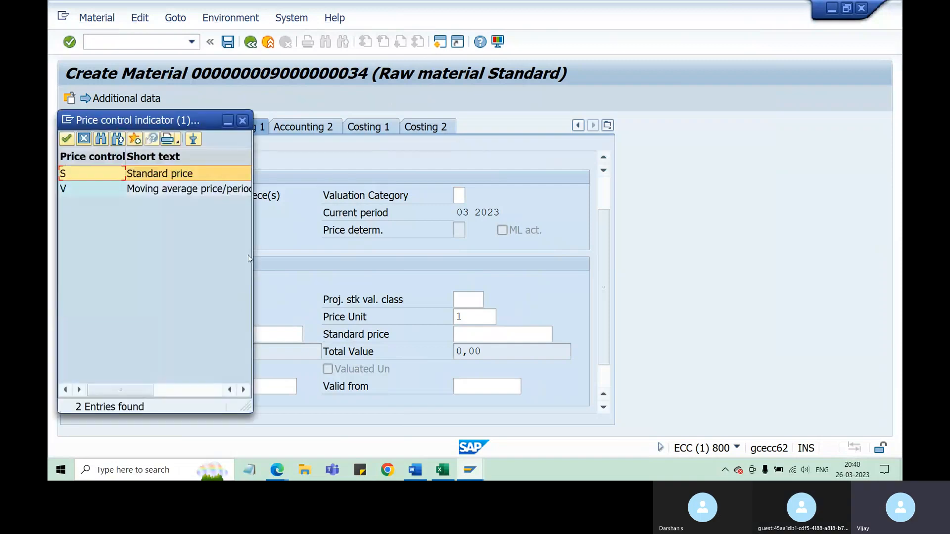
pyautogui.click(140, 191)
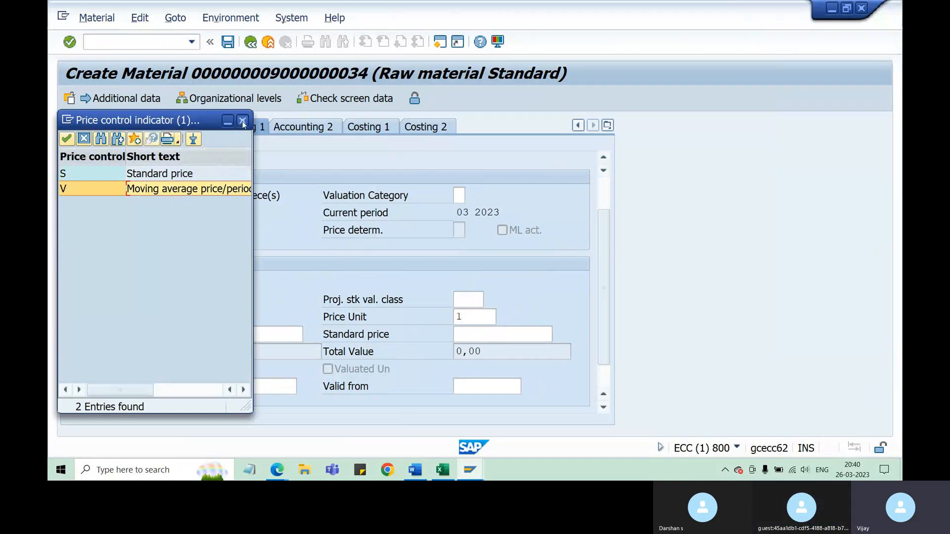
pyautogui.click(242, 121)
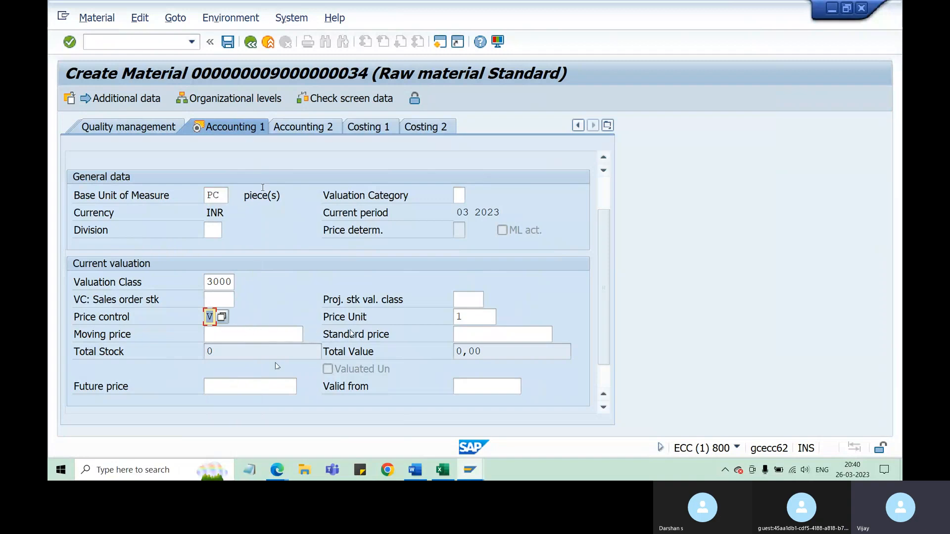
# Step: Compare the moving price and standard price fields with the price control, and enter a moving price of 500
pyautogui.click(232, 333)
pyautogui.moveTo(215, 317); pyautogui.dragTo(203, 318)
pyautogui.click(218, 337)
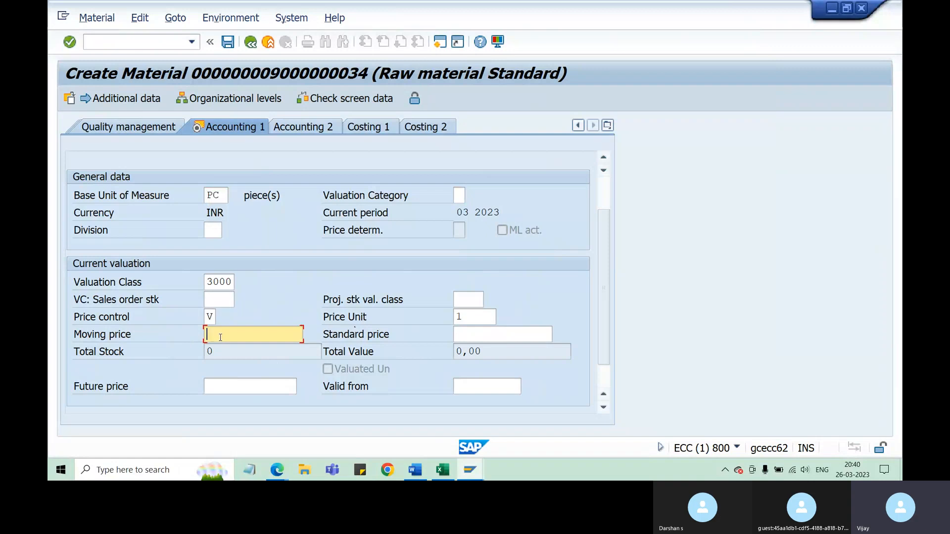
pyautogui.doubleClick(211, 317)
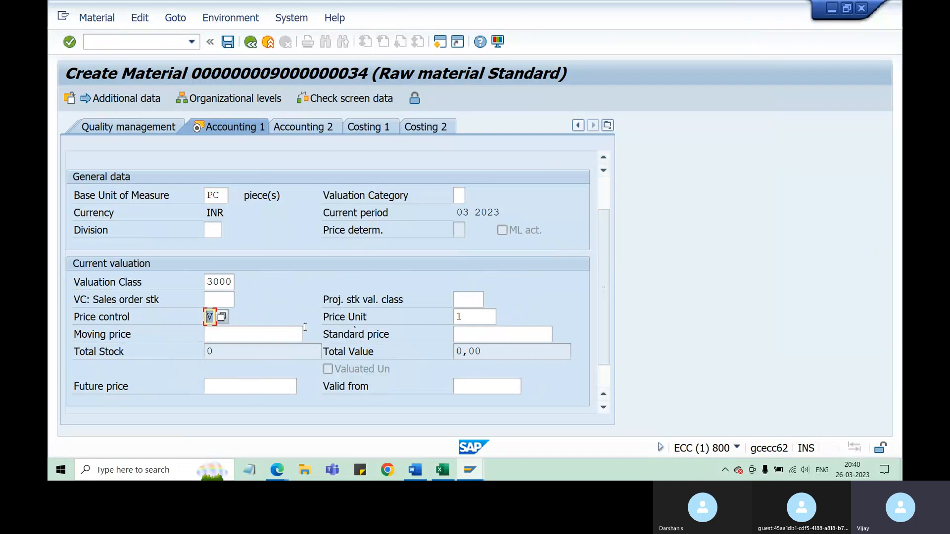
pyautogui.click(465, 335)
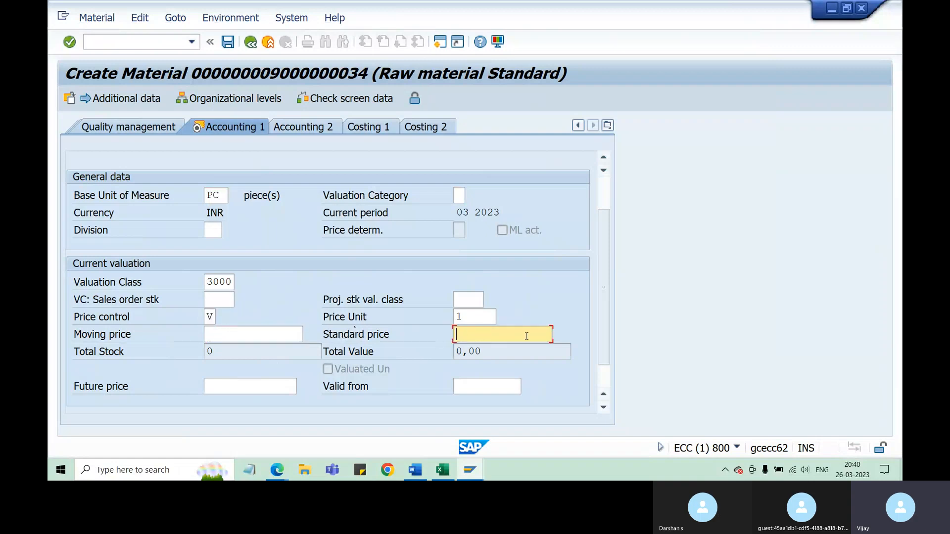
pyautogui.click(242, 336)
pyautogui.write('120')
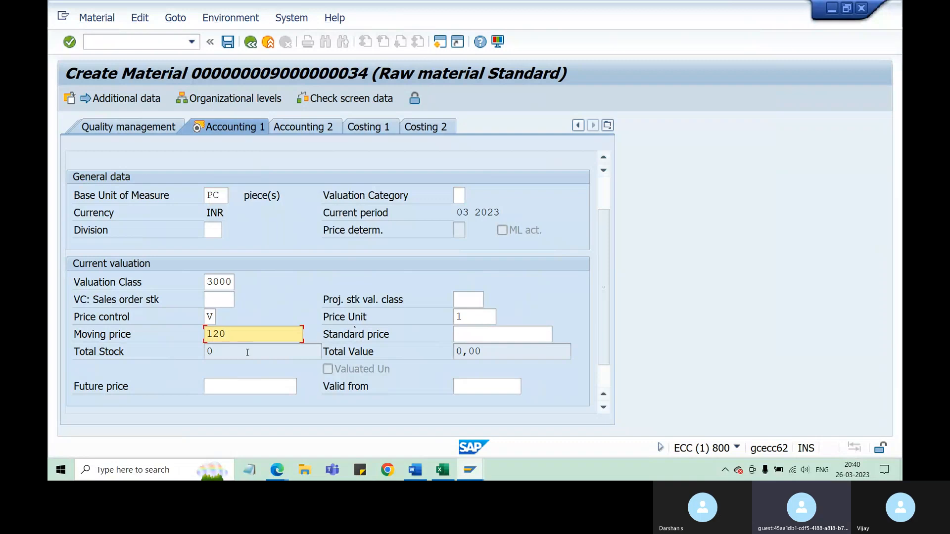
pyautogui.press('BackSpace')
pyautogui.press('BackSpace')
pyautogui.press('BackSpace')
pyautogui.write('5')
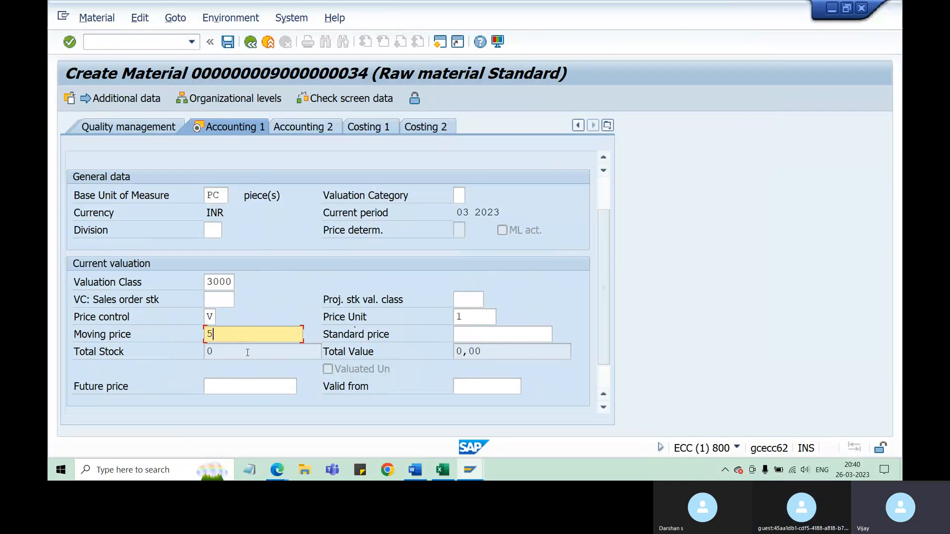
pyautogui.write('00')
# Step: Review the entered moving price together with the price unit in the Current valuation section
pyautogui.moveTo(240, 333); pyautogui.dragTo(202, 337)
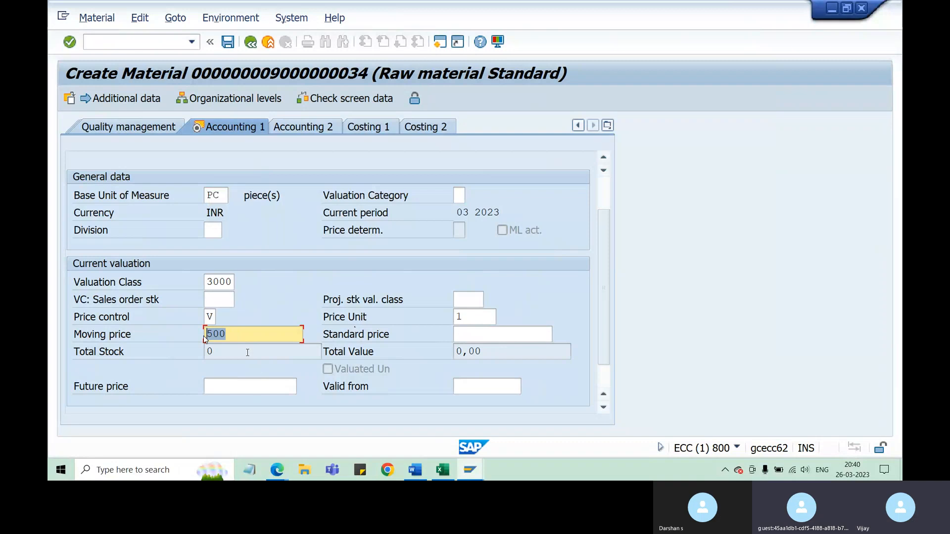
pyautogui.click(245, 339)
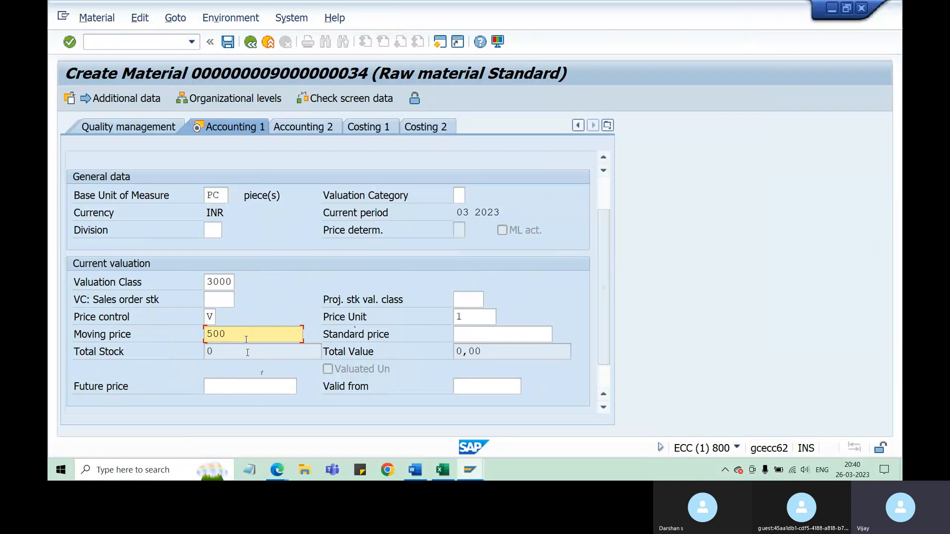
pyautogui.moveTo(246, 340); pyautogui.dragTo(204, 339)
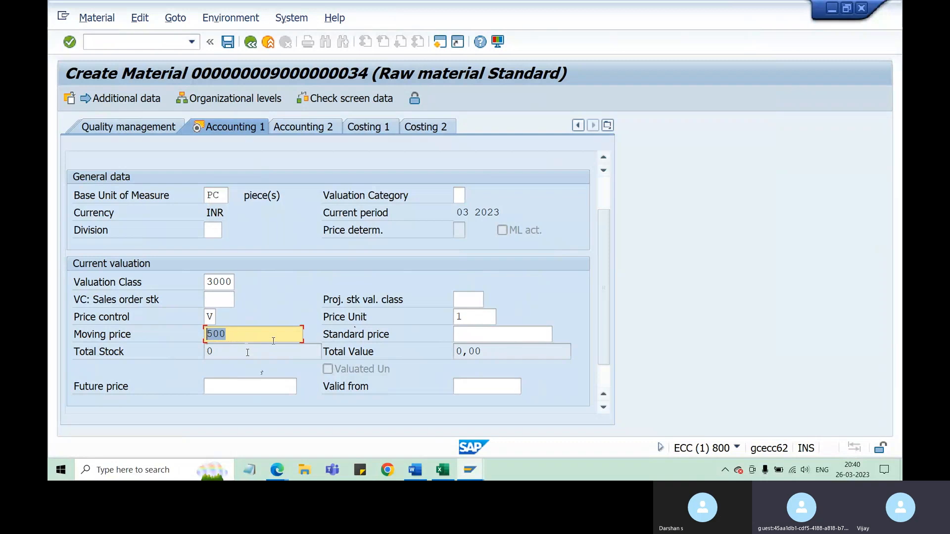
pyautogui.click(468, 317)
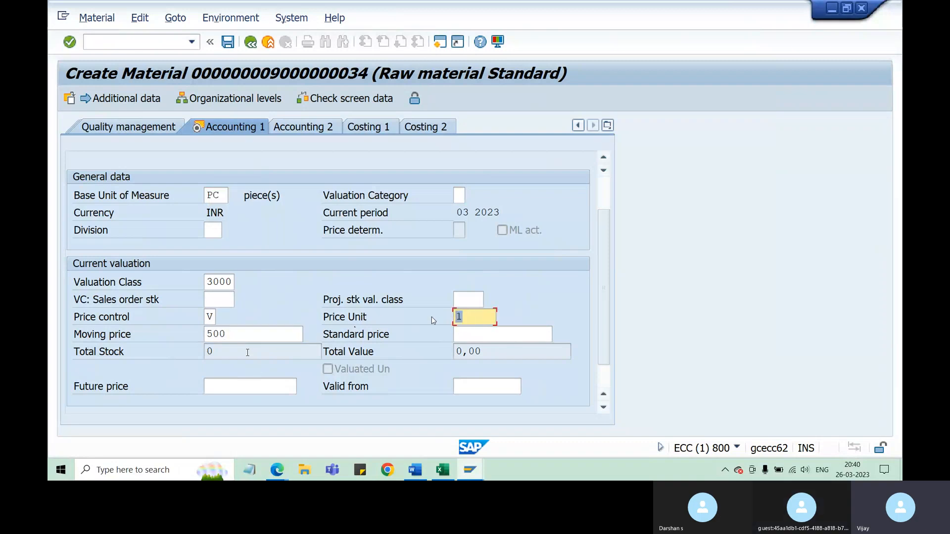
# Step: Examine how the moving price and price unit relate to the total stock and total value in the Current valuation section
pyautogui.moveTo(462, 317); pyautogui.dragTo(449, 317)
pyautogui.moveTo(233, 334); pyautogui.dragTo(198, 342)
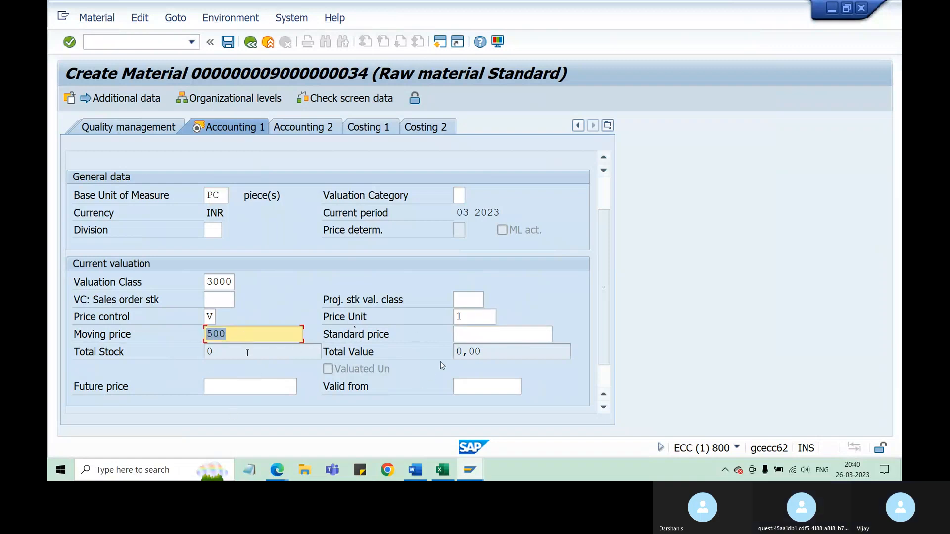
pyautogui.click(461, 317)
pyautogui.doubleClick(461, 317)
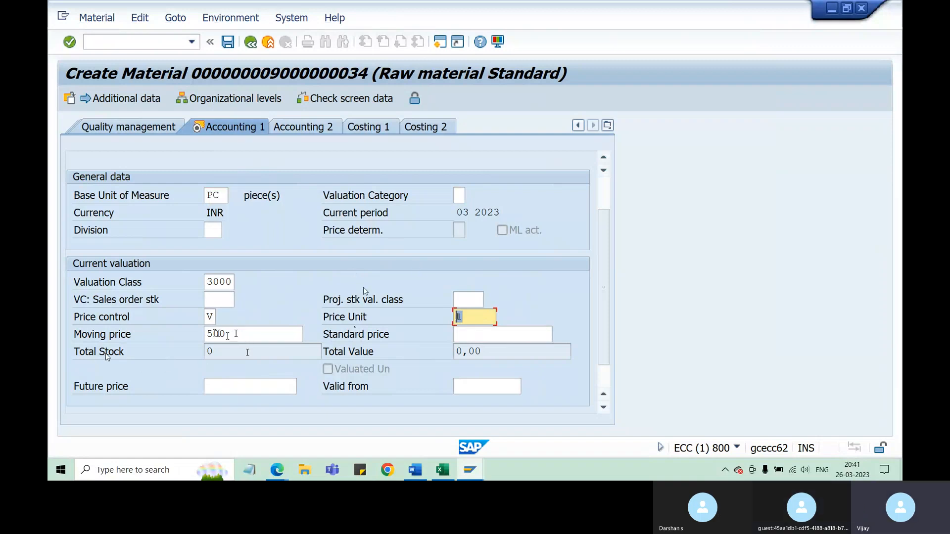
pyautogui.click(210, 351)
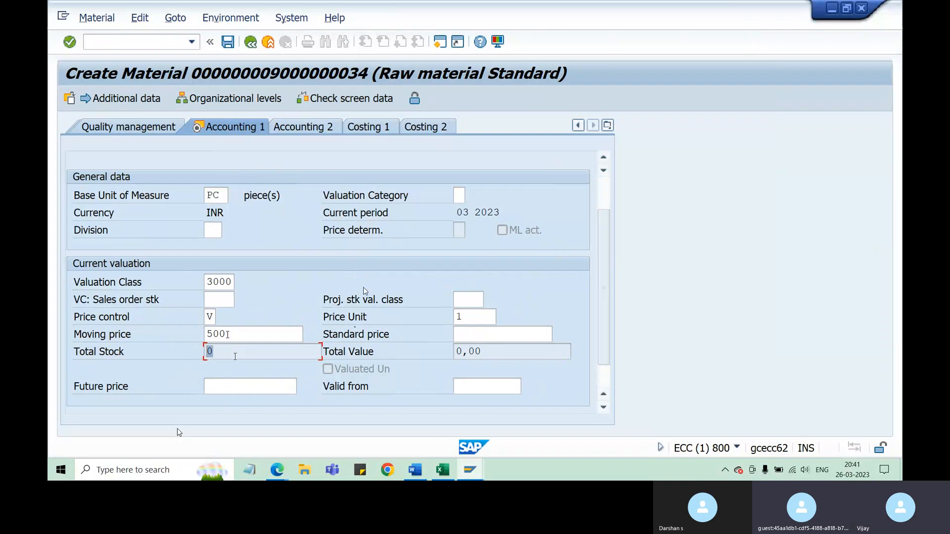
pyautogui.click(237, 351)
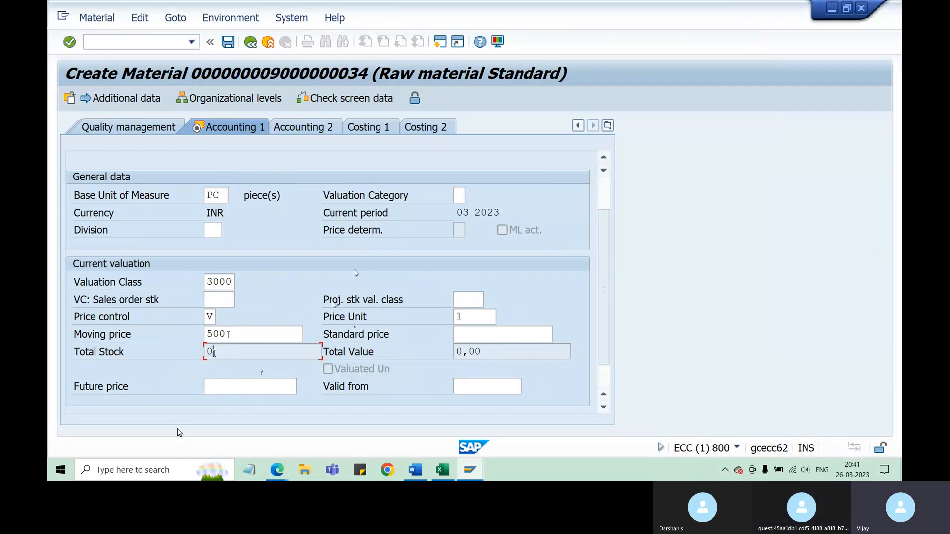
pyautogui.moveTo(213, 353); pyautogui.dragTo(199, 359)
pyautogui.click(233, 351)
pyautogui.moveTo(232, 352); pyautogui.dragTo(199, 355)
pyautogui.moveTo(483, 352); pyautogui.dragTo(454, 352)
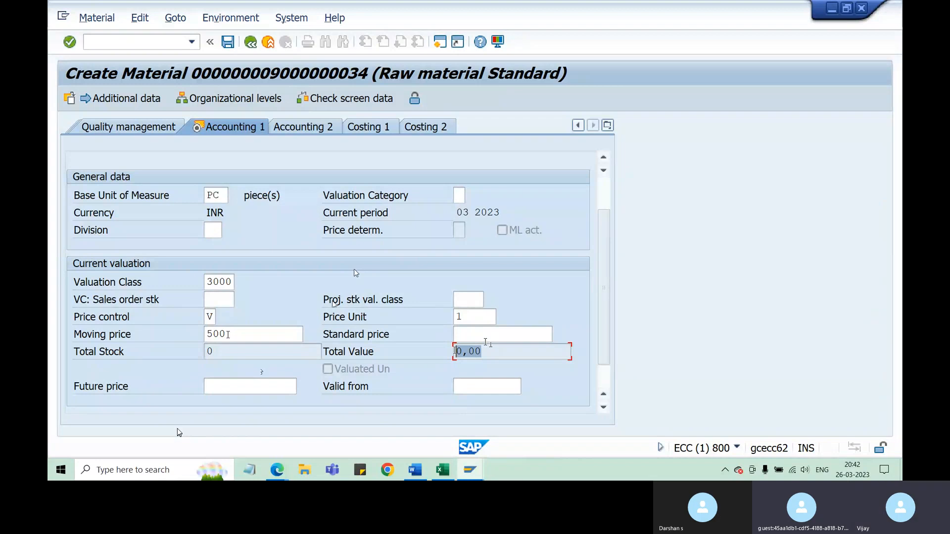
# Step: Confirm the Accounting 1 data and go back to the material's Purchasing view
pyautogui.press('Return')
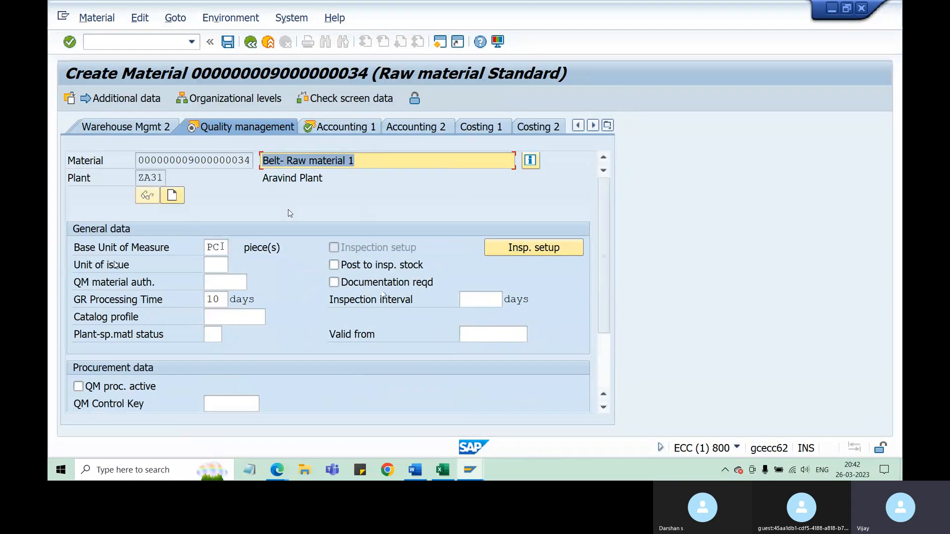
pyautogui.click(220, 246)
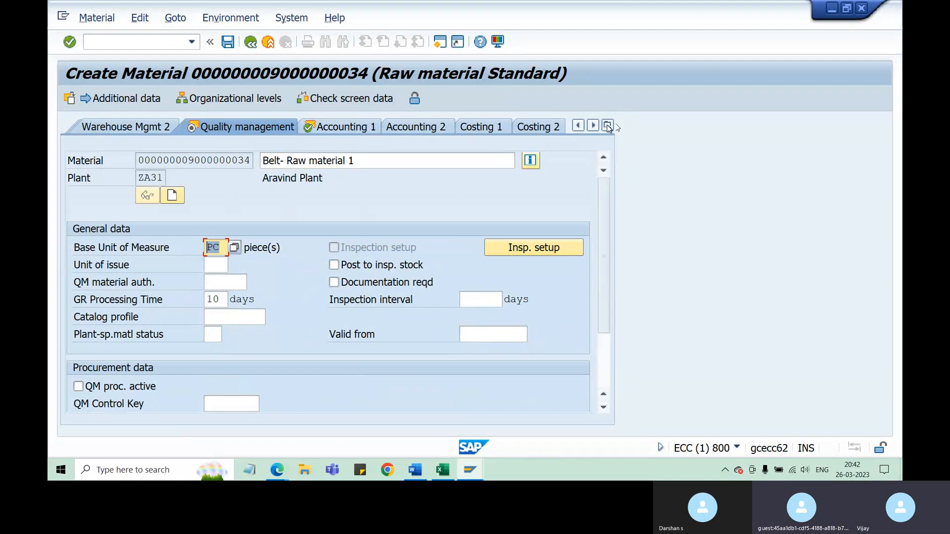
pyautogui.click(608, 126)
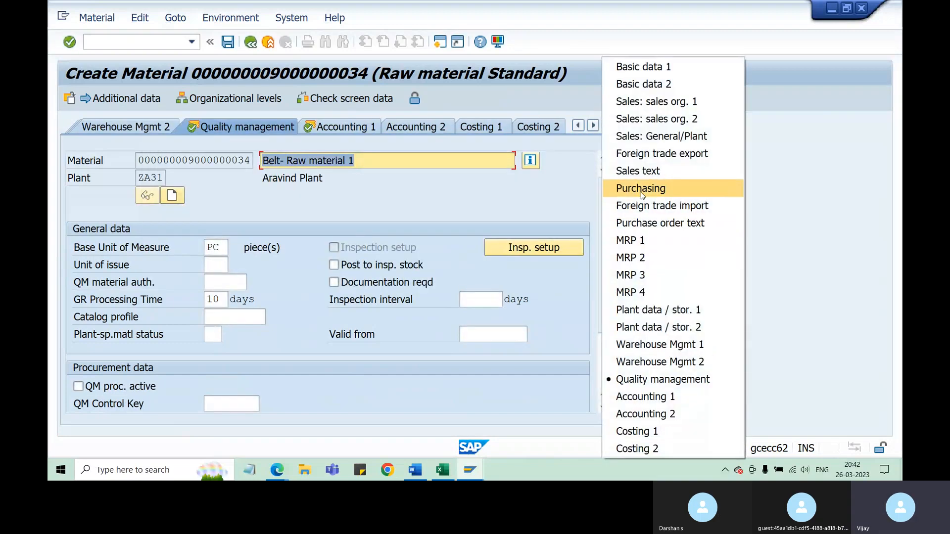
pyautogui.click(636, 190)
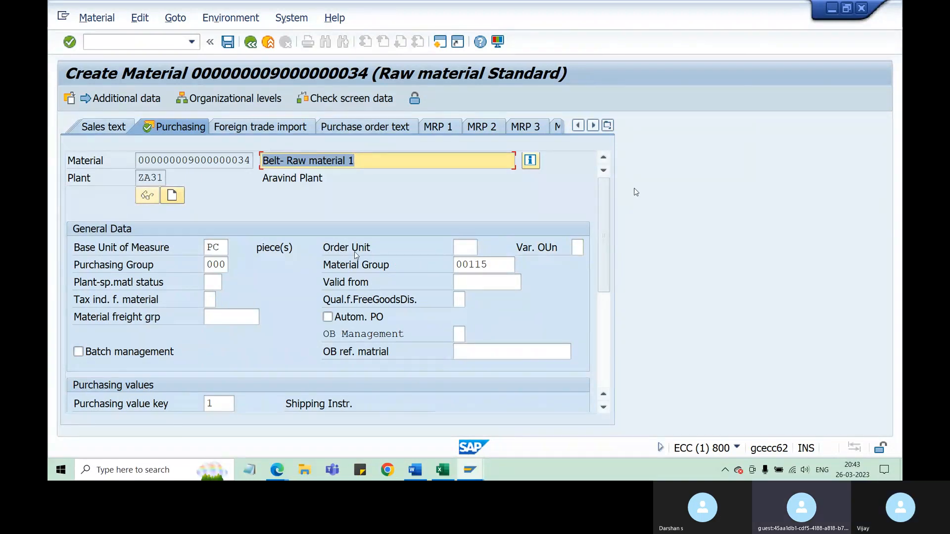
# Step: Set the order unit to BOX (Cardboard box) from the list of commercial measurement units
pyautogui.click(465, 248)
pyautogui.click(483, 250)
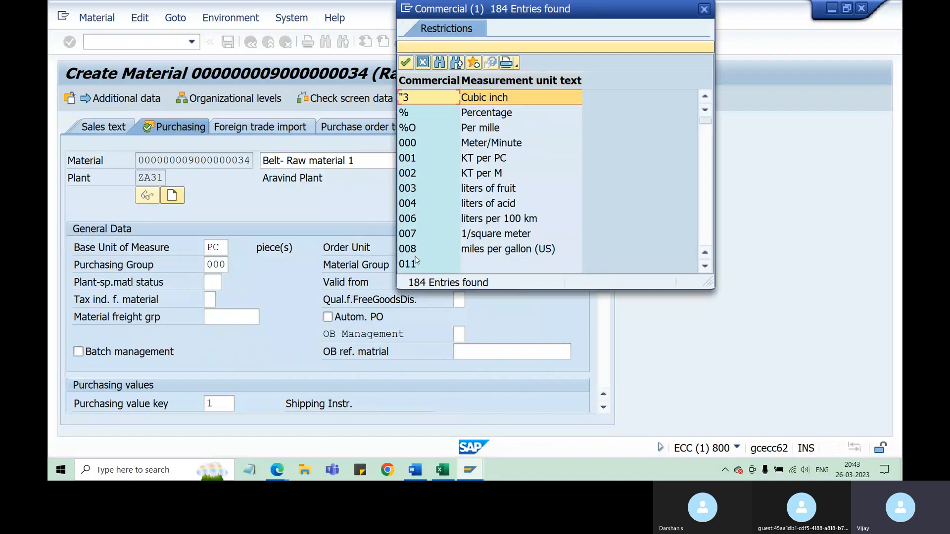
pyautogui.scroll(-3, 463, 223)
pyautogui.scroll(-2, 464, 220)
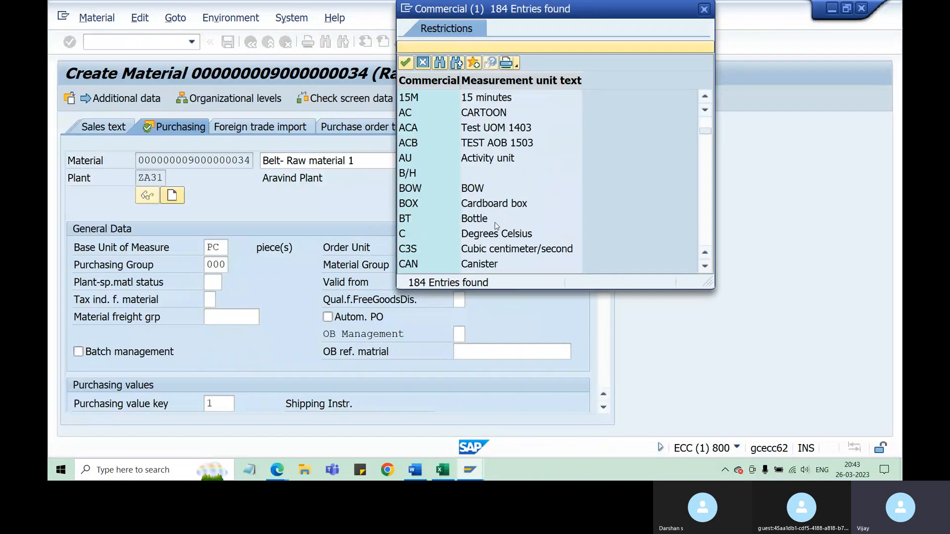
pyautogui.scroll(-3, 477, 225)
pyautogui.scroll(-8, 478, 225)
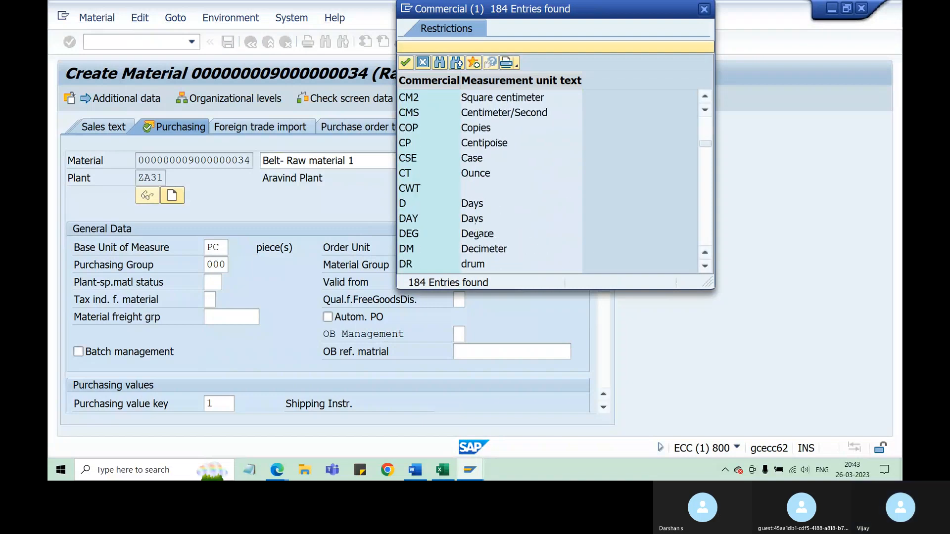
pyautogui.scroll(-6, 477, 227)
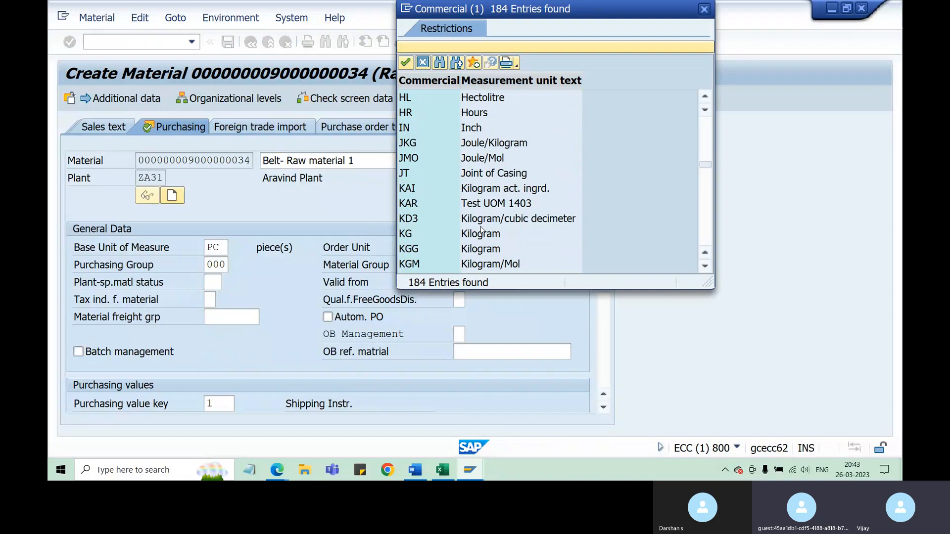
pyautogui.scroll(-1, 480, 232)
pyautogui.scroll(16, 478, 238)
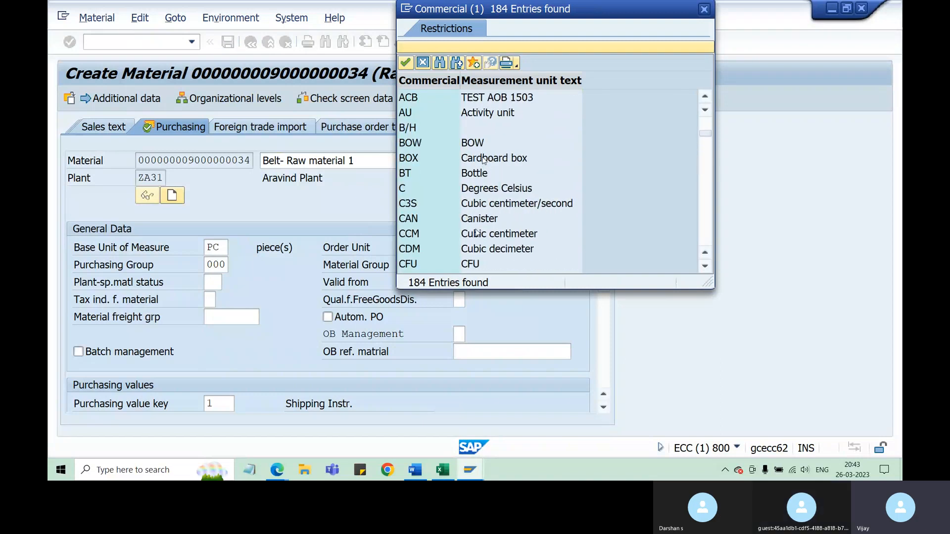
pyautogui.click(500, 161)
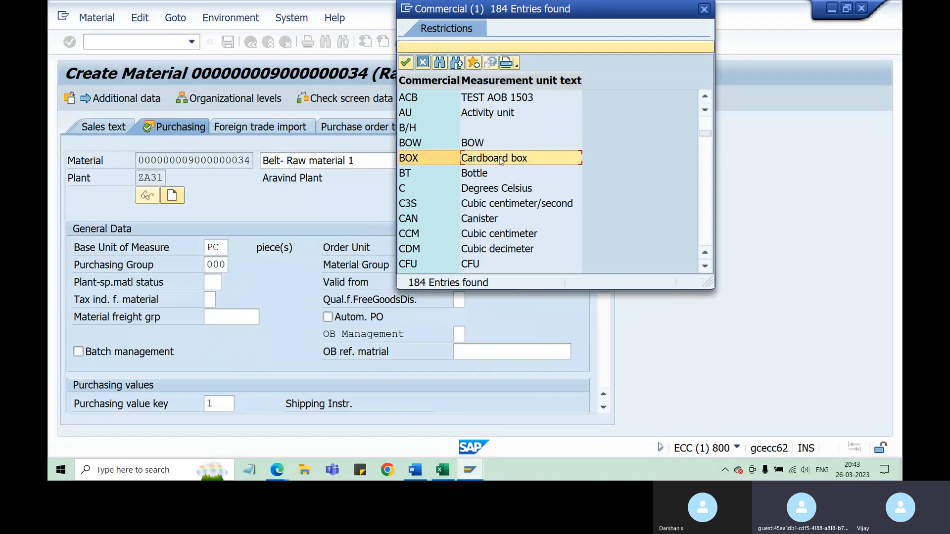
pyautogui.doubleClick(499, 159)
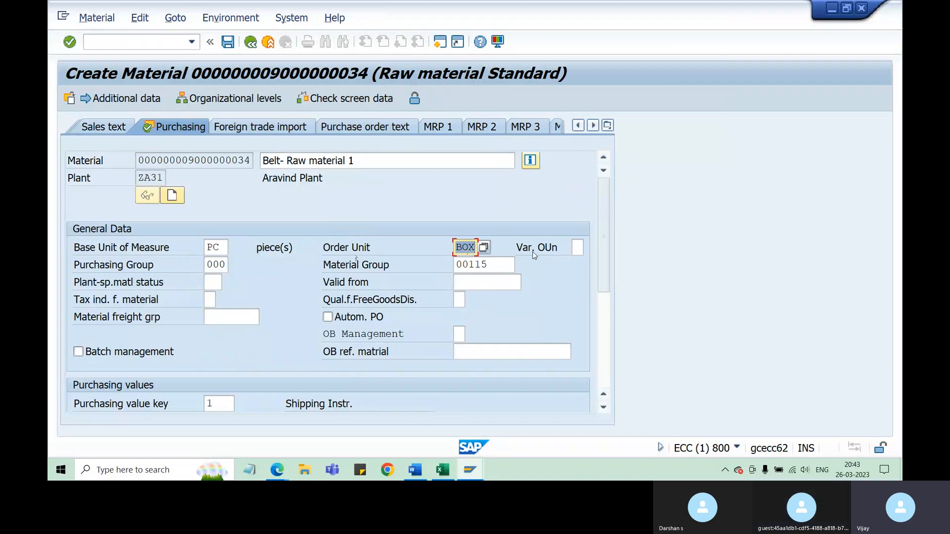
# Step: Set the variable order unit to 1 (Active) from its possible entries
pyautogui.press('F4')
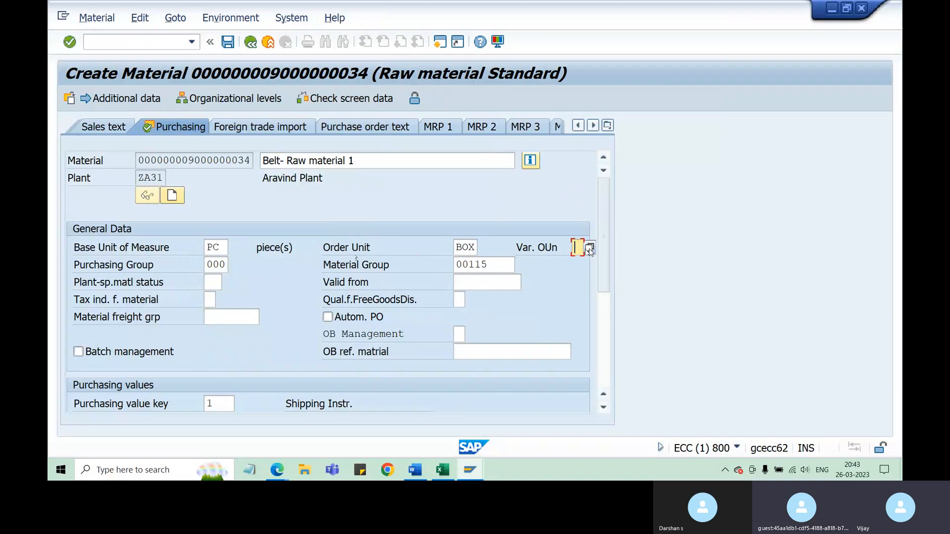
pyautogui.moveTo(148, 120); pyautogui.dragTo(305, 144)
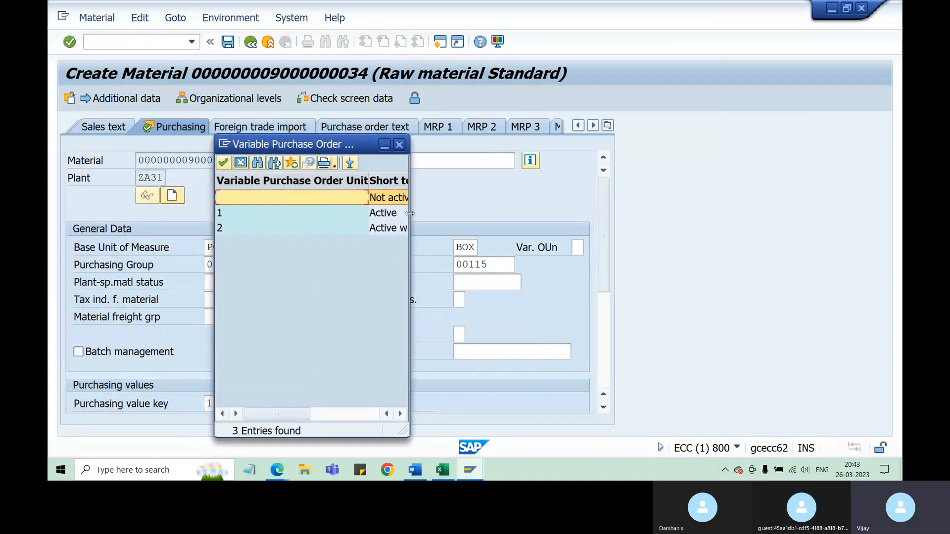
pyautogui.moveTo(408, 215); pyautogui.dragTo(453, 216)
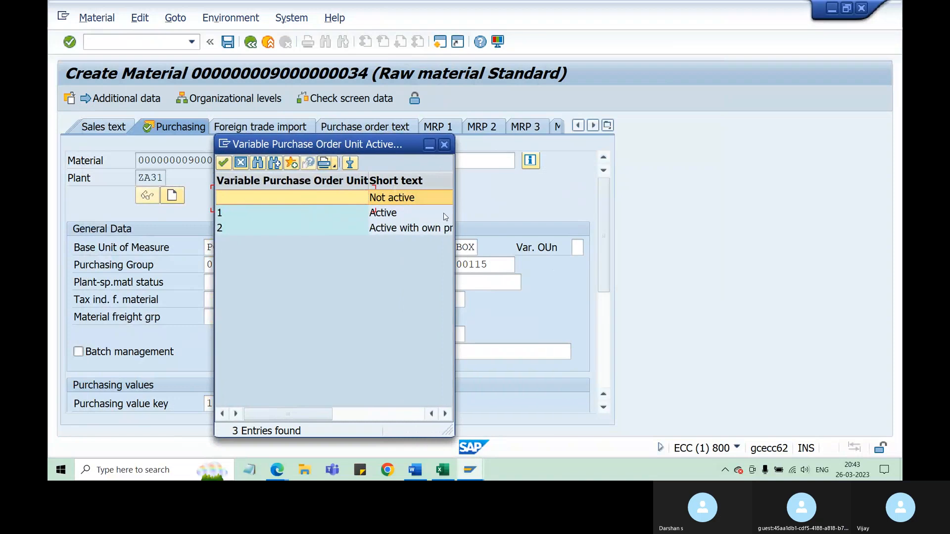
pyautogui.doubleClick(383, 216)
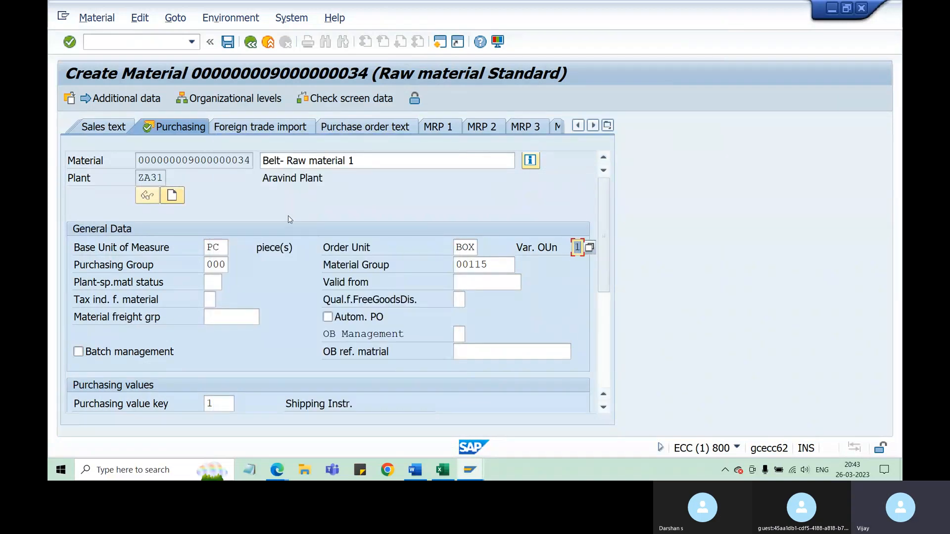
pyautogui.click(131, 100)
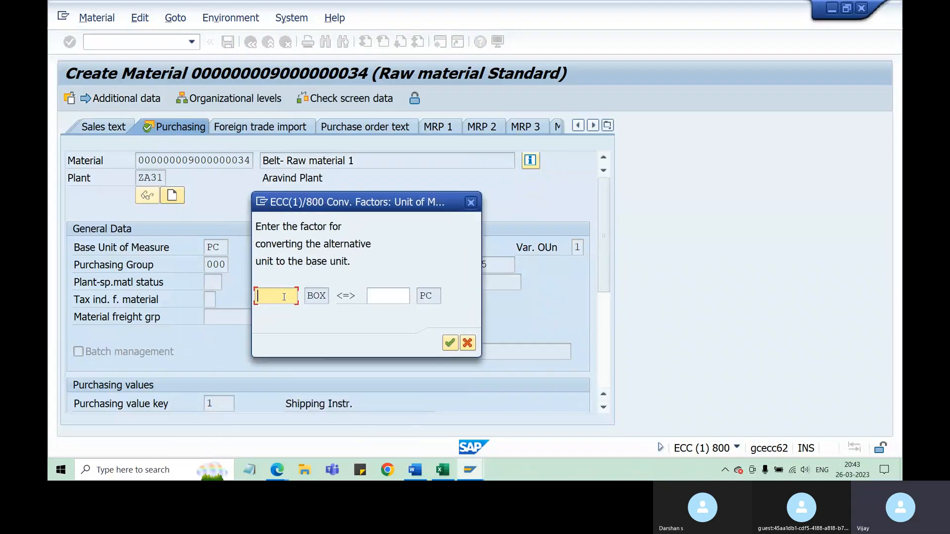
pyautogui.click(380, 295)
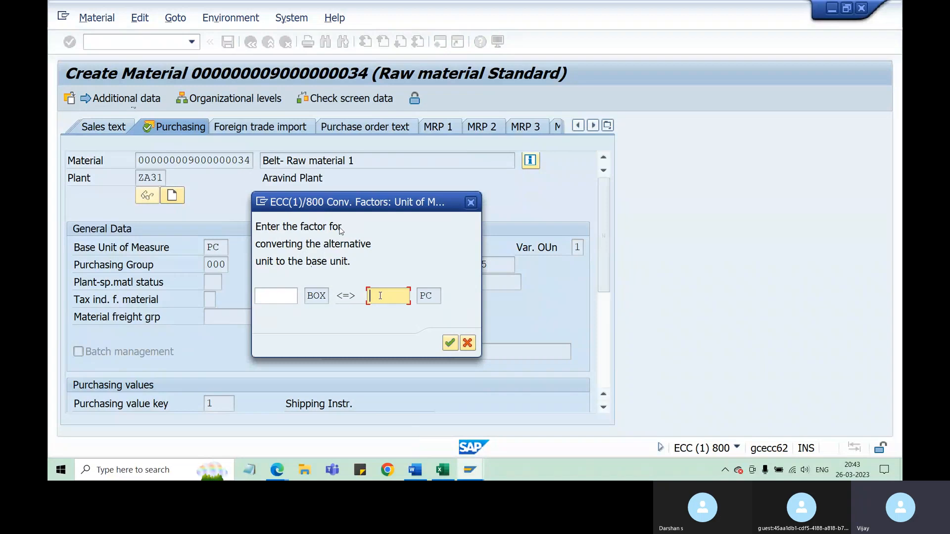
pyautogui.write('100')
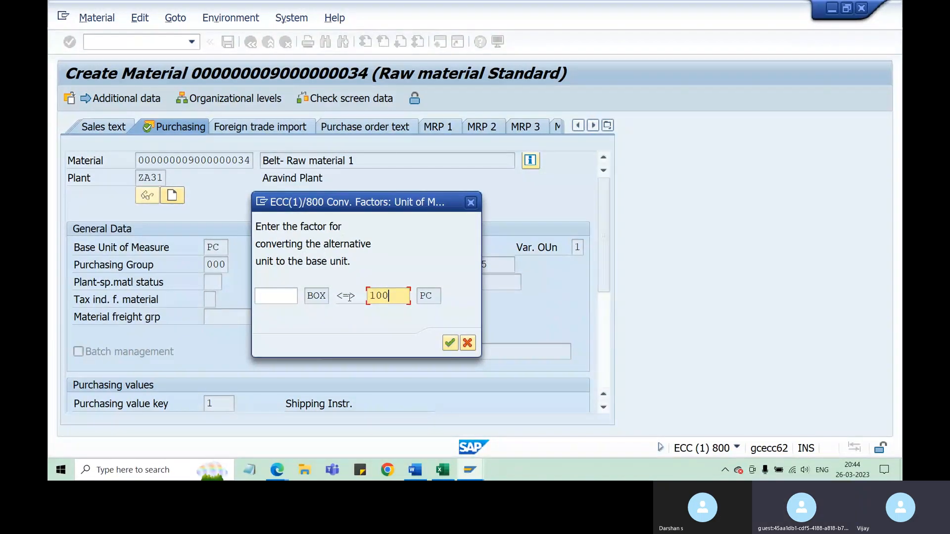
pyautogui.click(287, 296)
pyautogui.write('1')
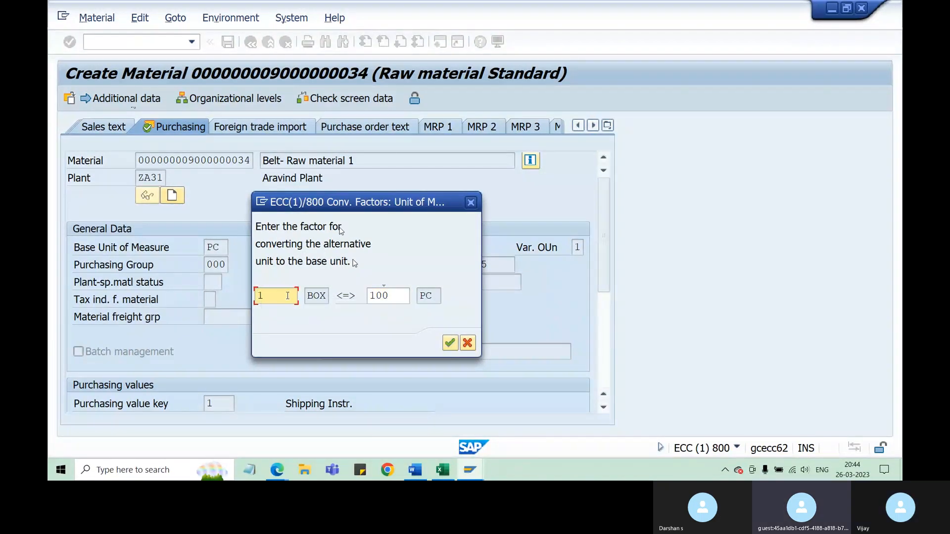
pyautogui.click(465, 345)
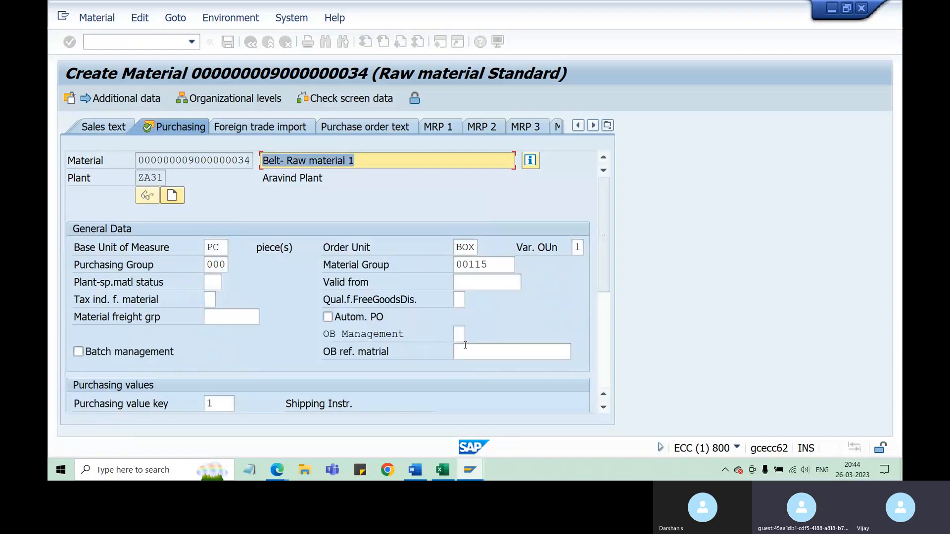
# Step: Review the BOX order unit and the possible entries for the variable purchase order unit, leaving the list without a selection
pyautogui.moveTo(473, 248); pyautogui.dragTo(459, 246)
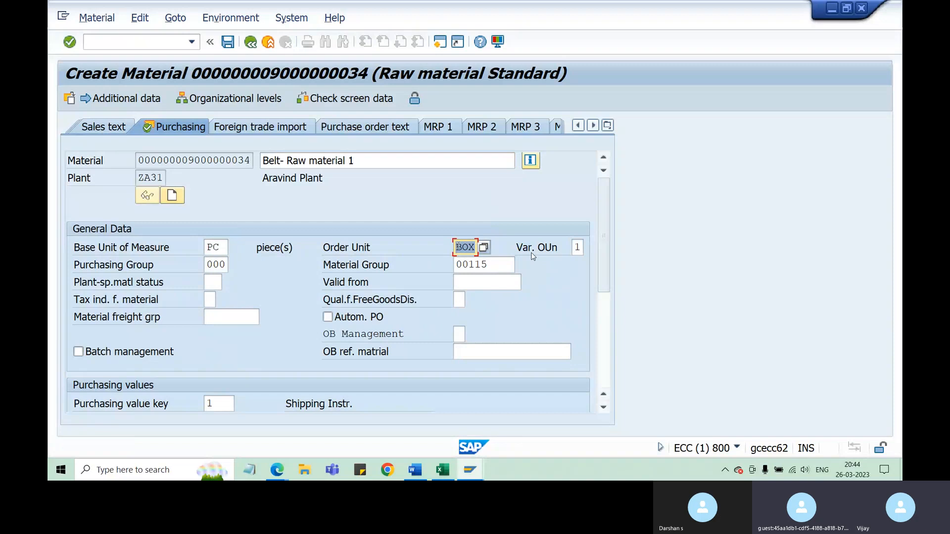
pyautogui.click(578, 248)
pyautogui.click(590, 248)
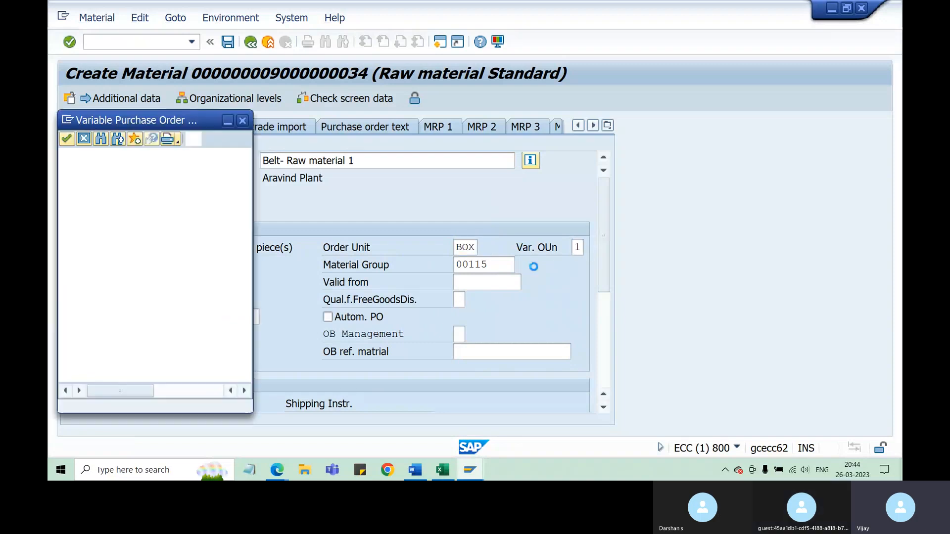
pyautogui.moveTo(174, 123); pyautogui.dragTo(357, 138)
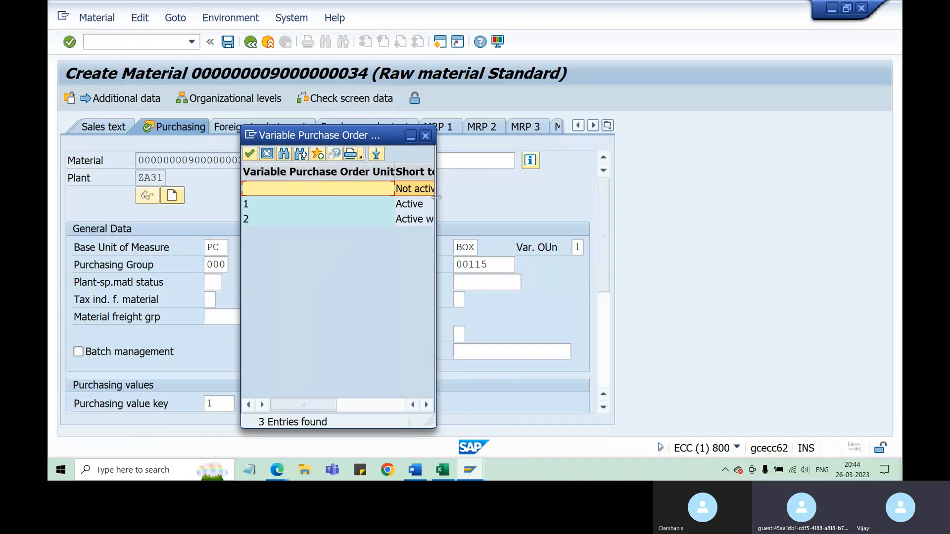
pyautogui.moveTo(436, 197); pyautogui.dragTo(524, 198)
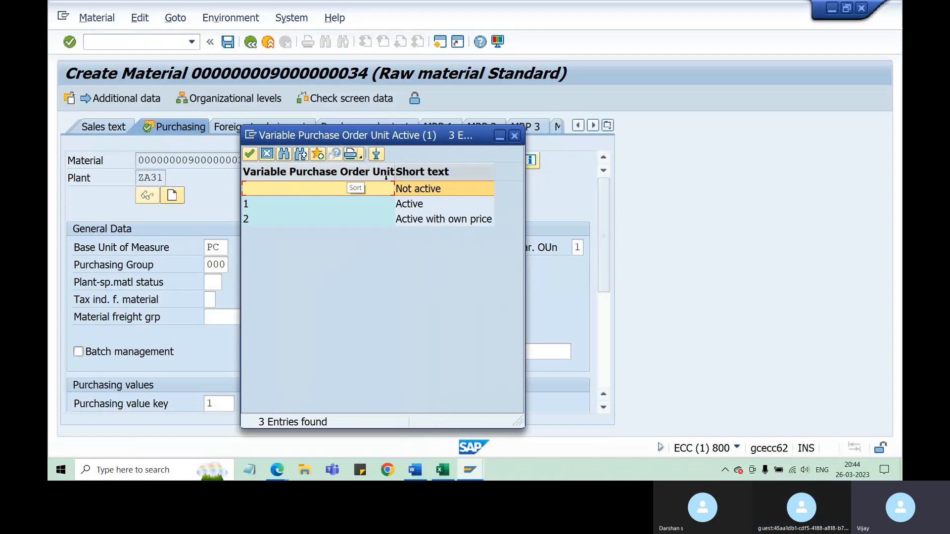
pyautogui.moveTo(411, 140); pyautogui.dragTo(556, 142)
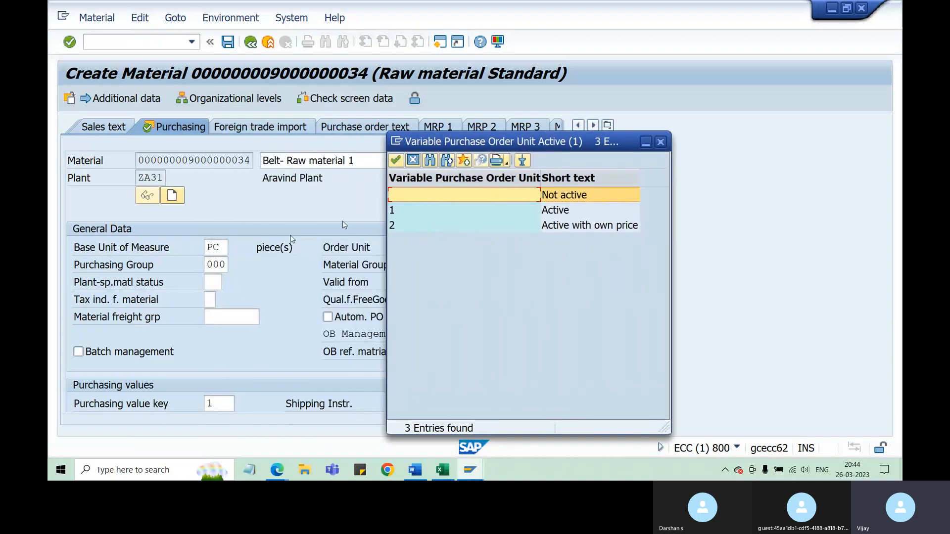
pyautogui.moveTo(482, 142); pyautogui.dragTo(249, 131)
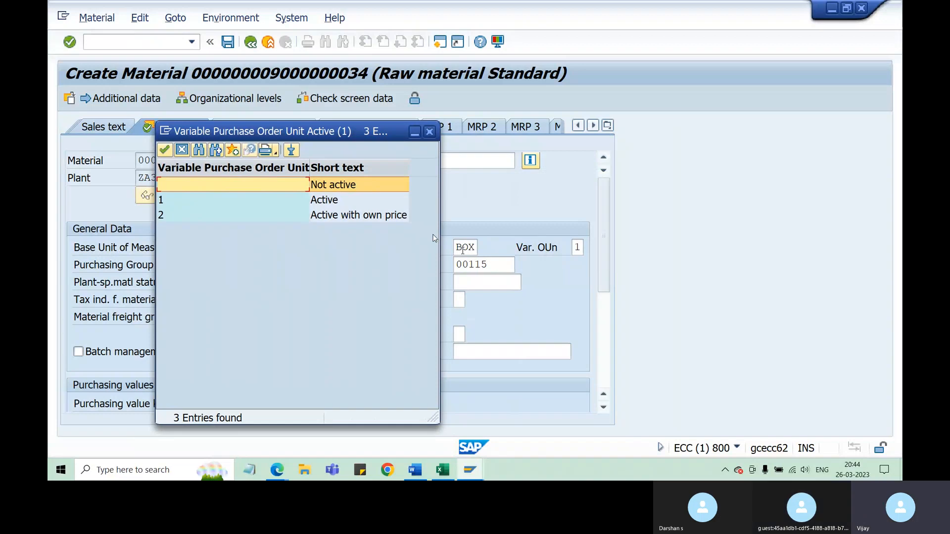
pyautogui.click(430, 132)
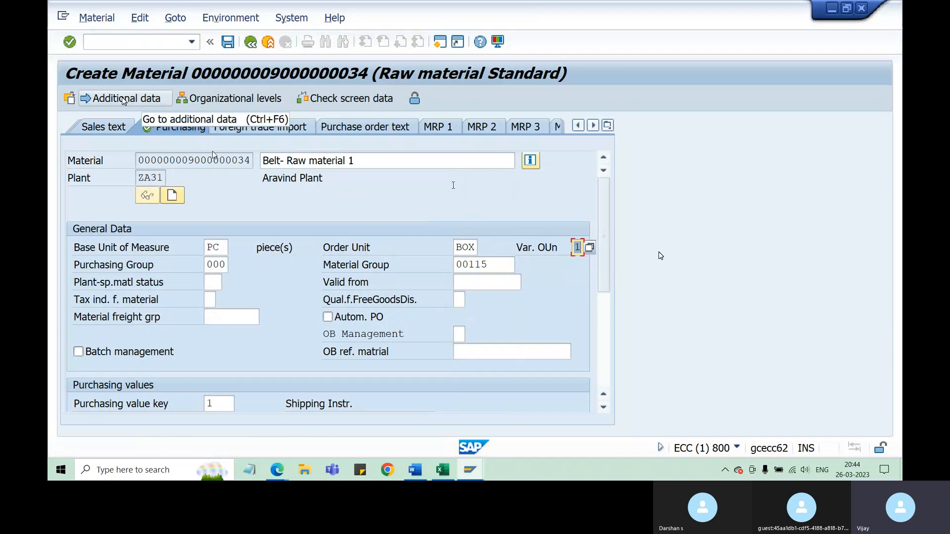
# Step: Confirm the Purchasing data and enter the order unit conversion as 1 BOX to 12 PC
pyautogui.press('Return')
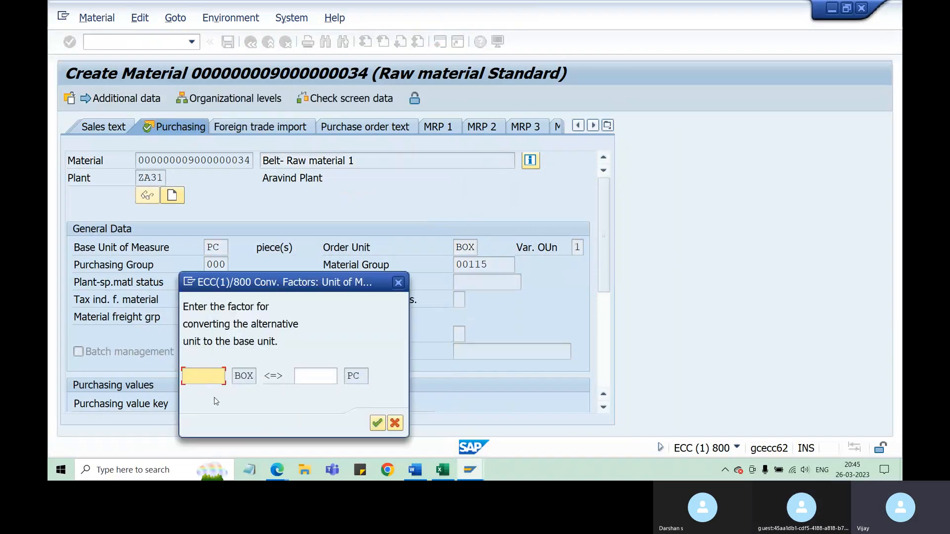
pyautogui.write('1')
pyautogui.click(312, 378)
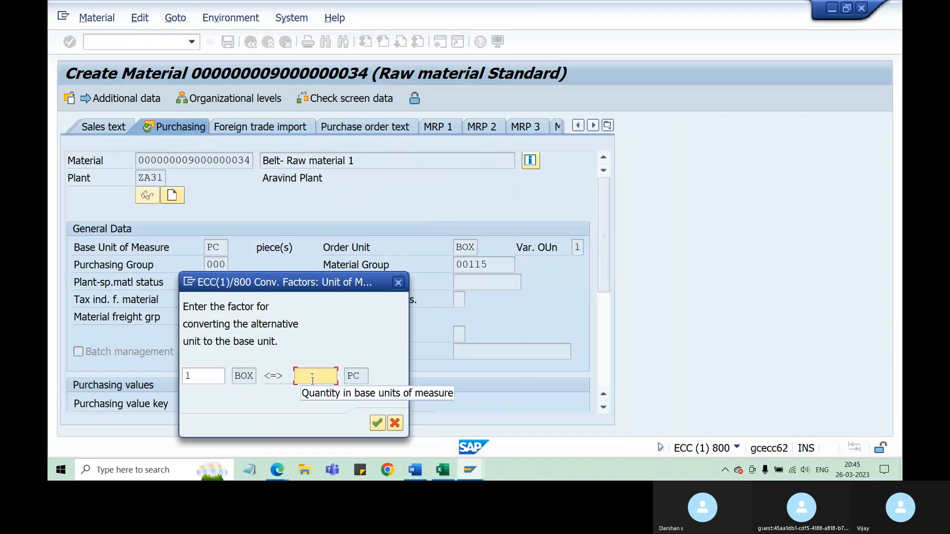
pyautogui.write('12')
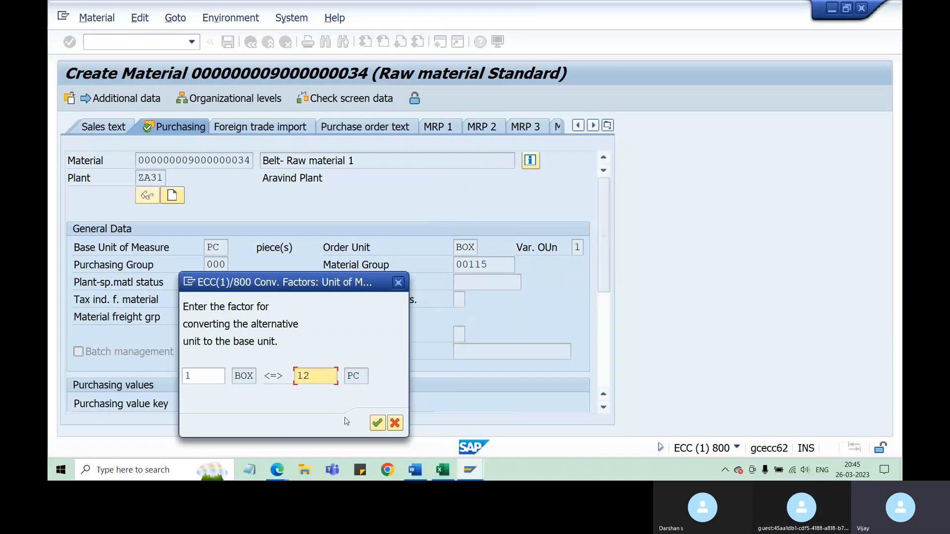
pyautogui.click(377, 422)
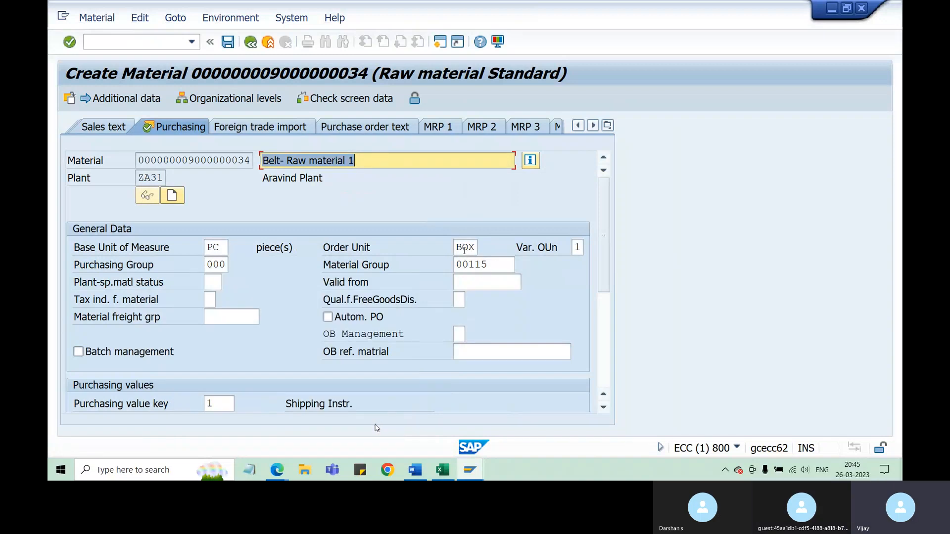
pyautogui.moveTo(459, 248); pyautogui.dragTo(473, 248)
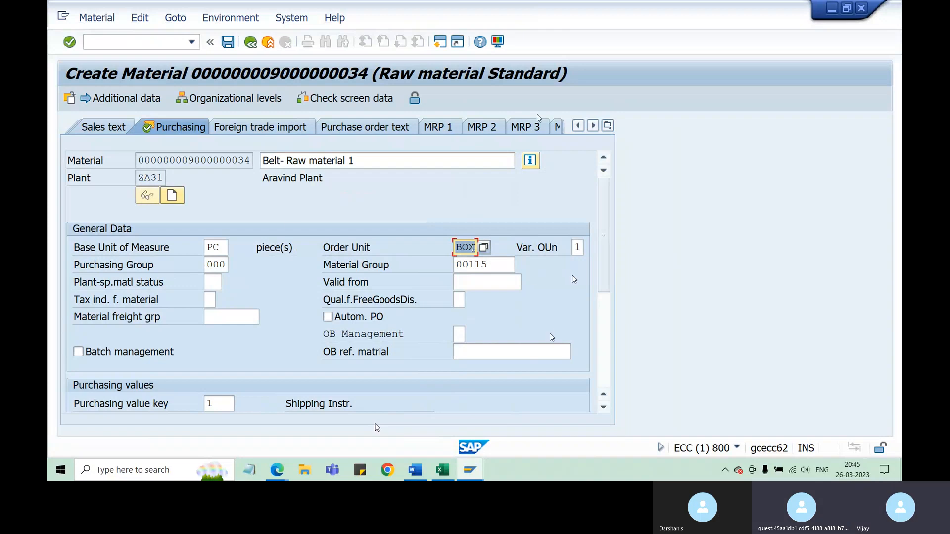
# Step: In the additional data's units of measure, set the BOX conversion to 20 PC
pyautogui.click(607, 125)
pyautogui.click(638, 67)
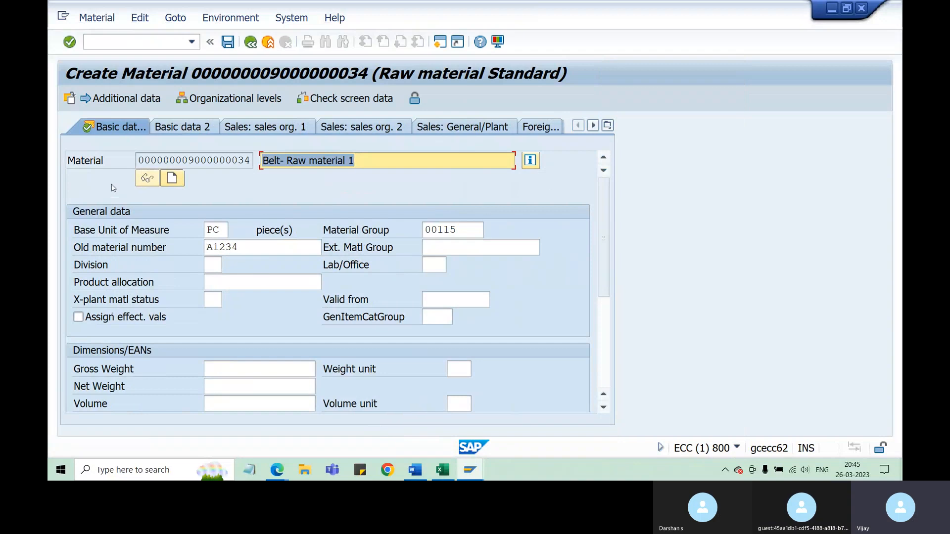
pyautogui.click(113, 99)
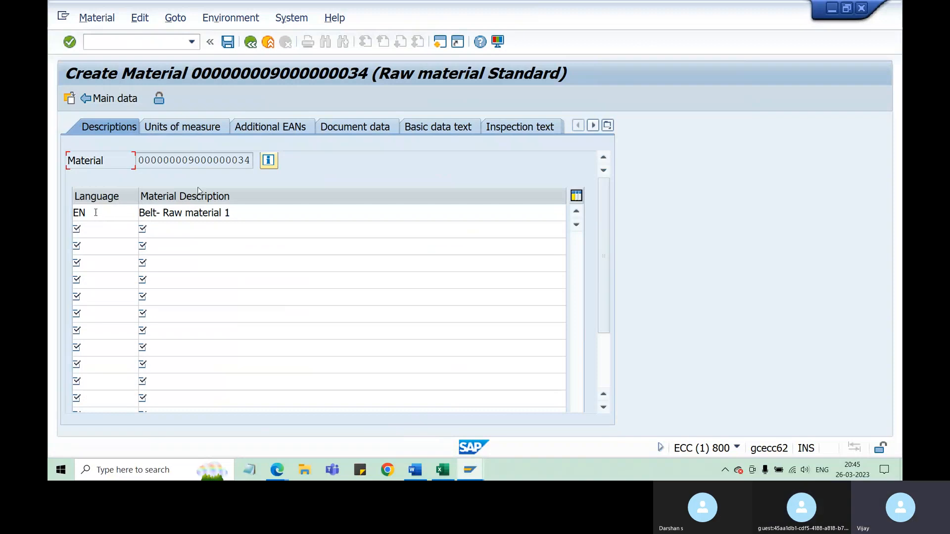
pyautogui.click(187, 128)
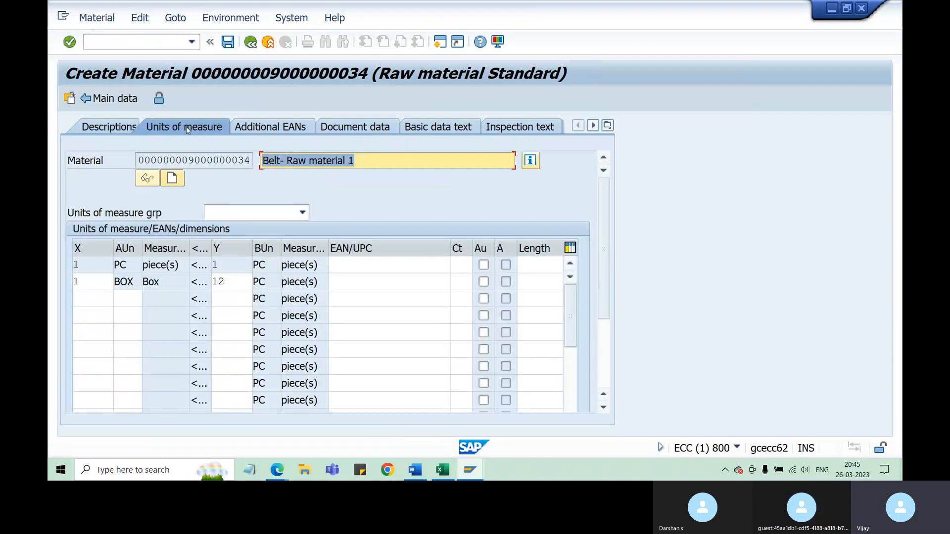
pyautogui.click(84, 283)
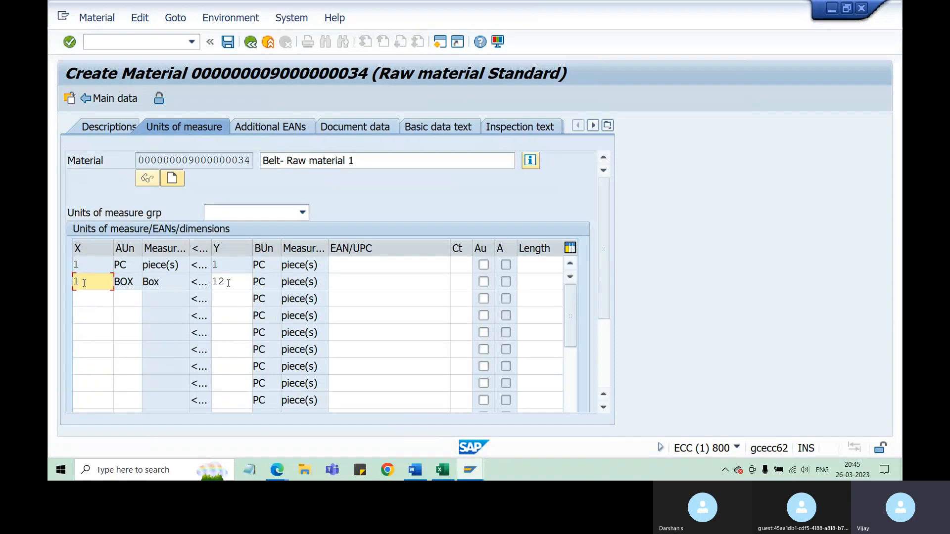
pyautogui.moveTo(240, 282); pyautogui.dragTo(214, 281)
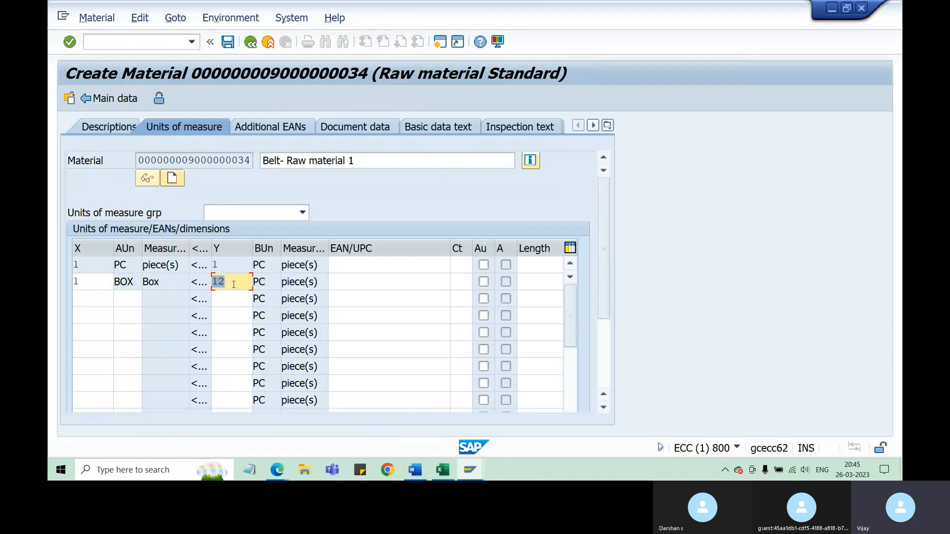
pyautogui.click(234, 283)
pyautogui.press('BackSpace')
pyautogui.press('BackSpace')
pyautogui.write('20')
pyautogui.press('Return')
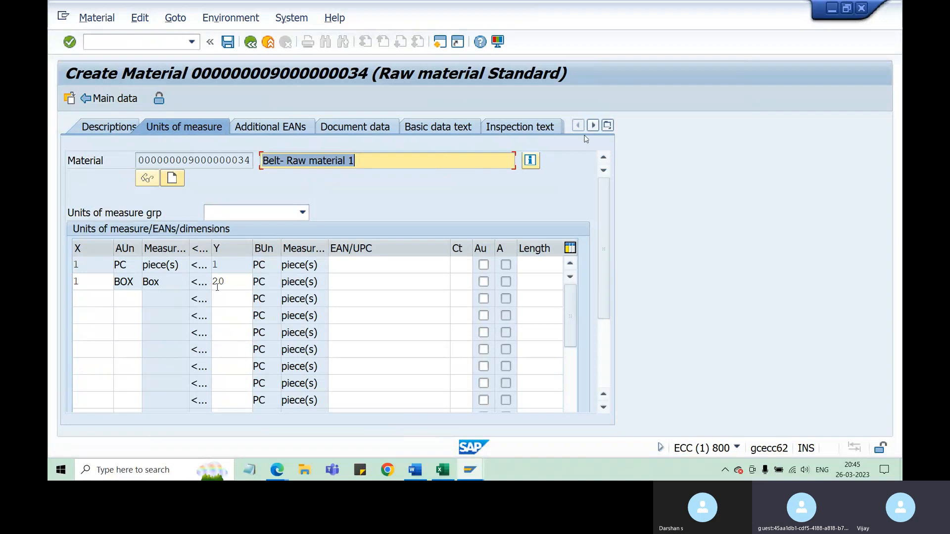
# Step: Return to the main data's Purchasing view and check the order unit and variable order unit
pyautogui.click(115, 99)
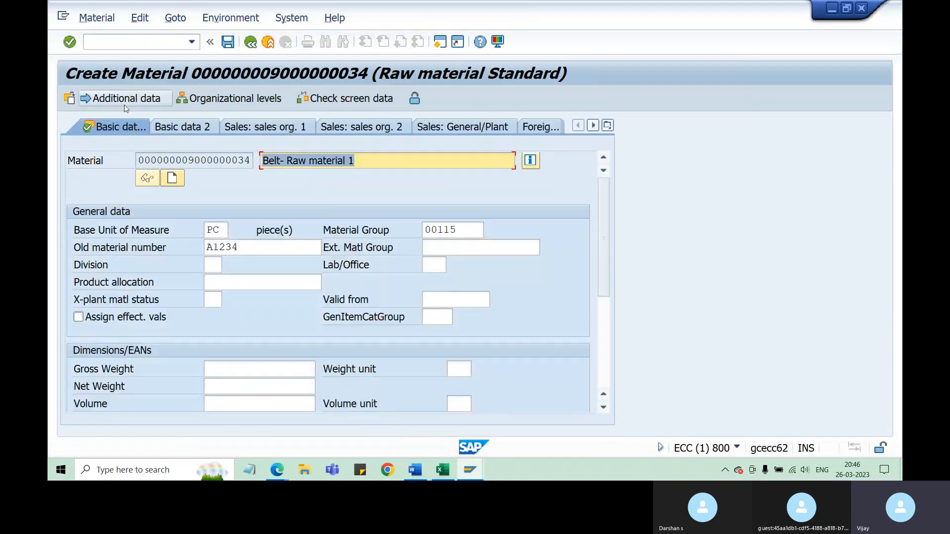
pyautogui.click(607, 125)
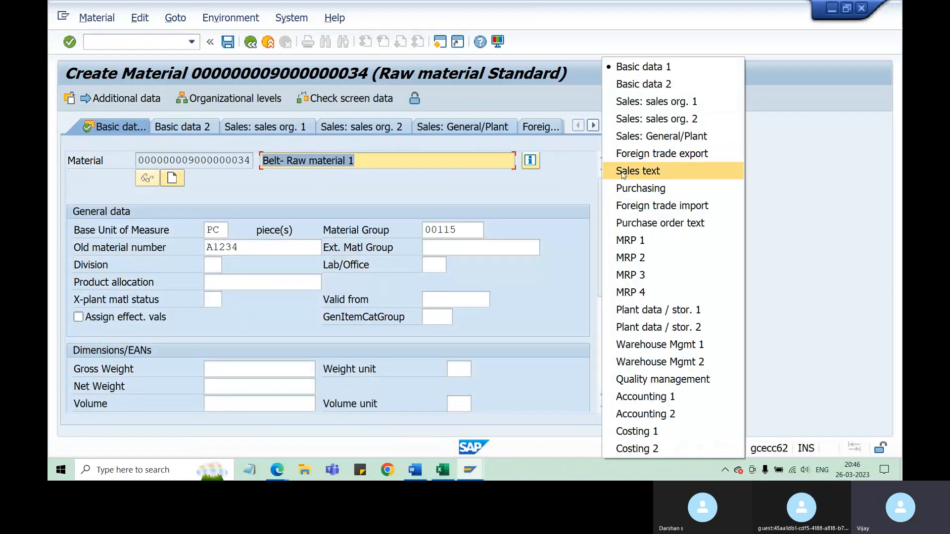
pyautogui.click(638, 188)
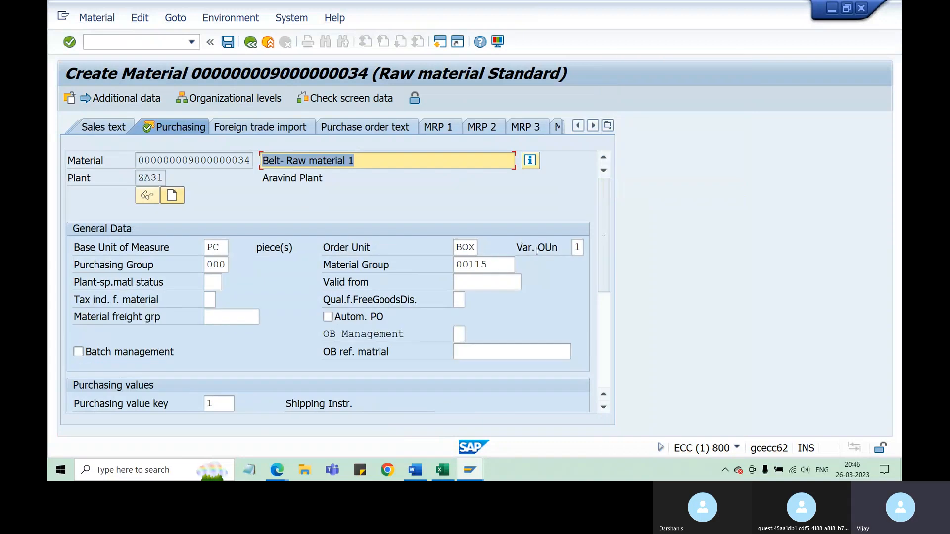
pyautogui.click(118, 102)
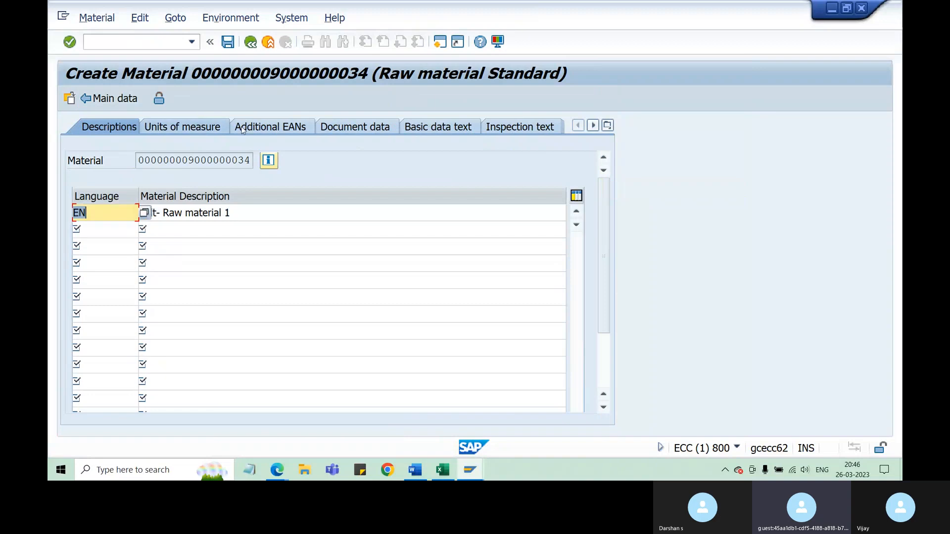
pyautogui.click(251, 41)
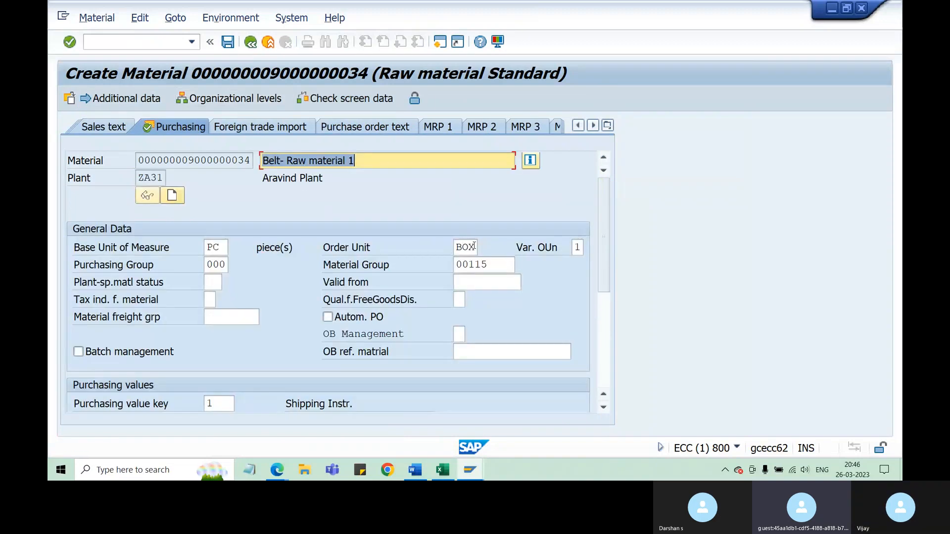
pyautogui.click(577, 247)
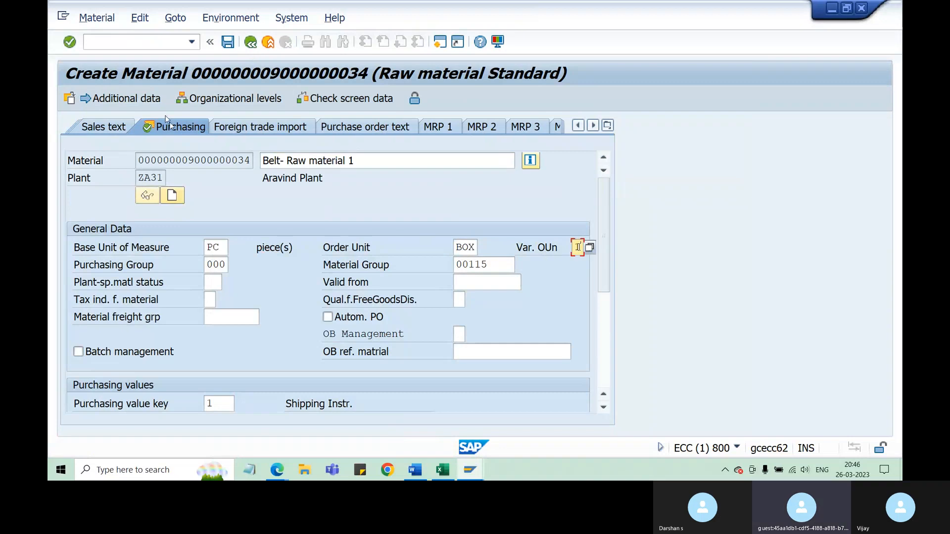
# Step: Check the BOX-to-piece conversion in the additional data's units of measure and go back to the Purchasing view
pyautogui.click(149, 98)
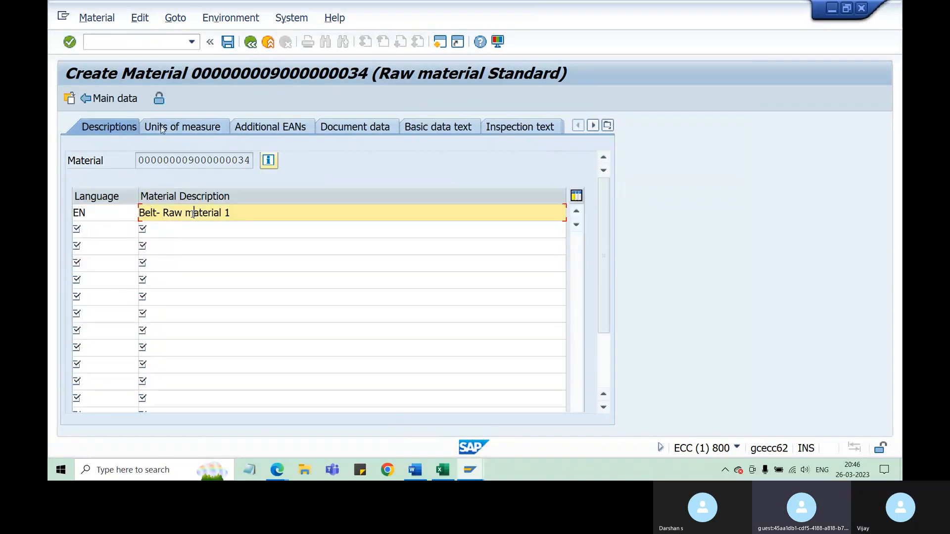
pyautogui.click(179, 127)
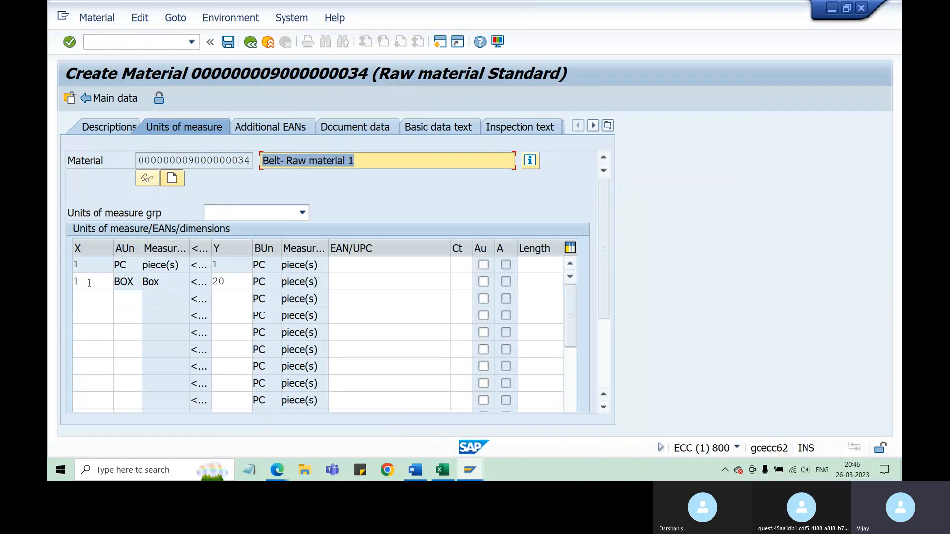
pyautogui.click(220, 282)
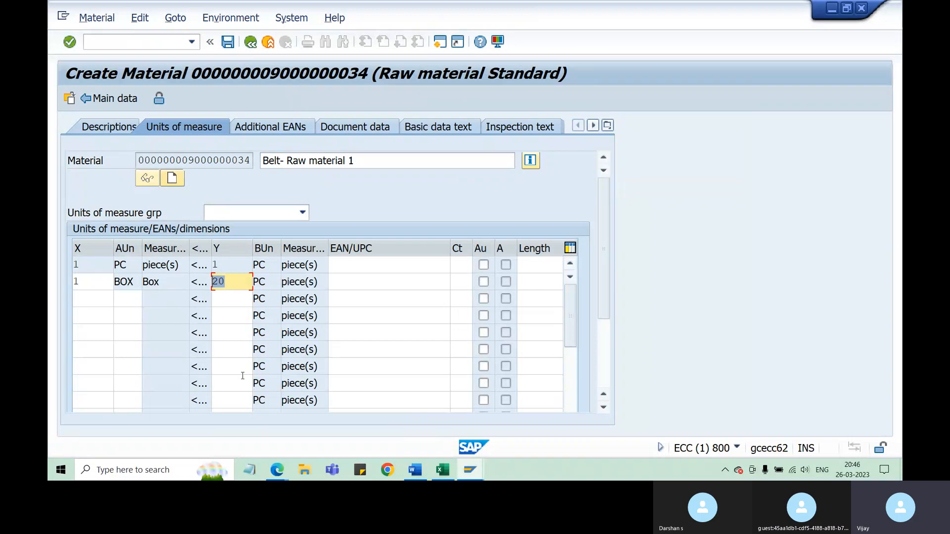
pyautogui.click(607, 126)
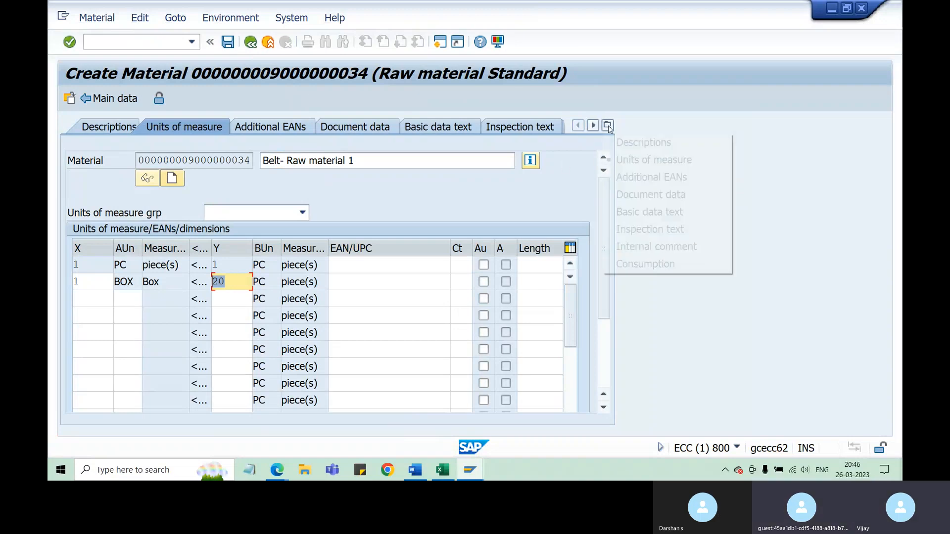
pyautogui.click(607, 126)
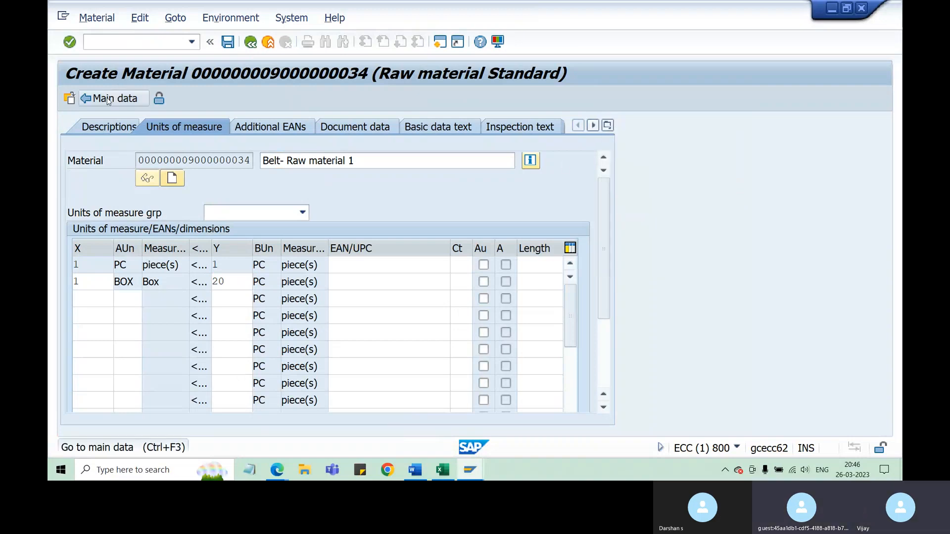
pyautogui.click(108, 99)
pyautogui.click(607, 126)
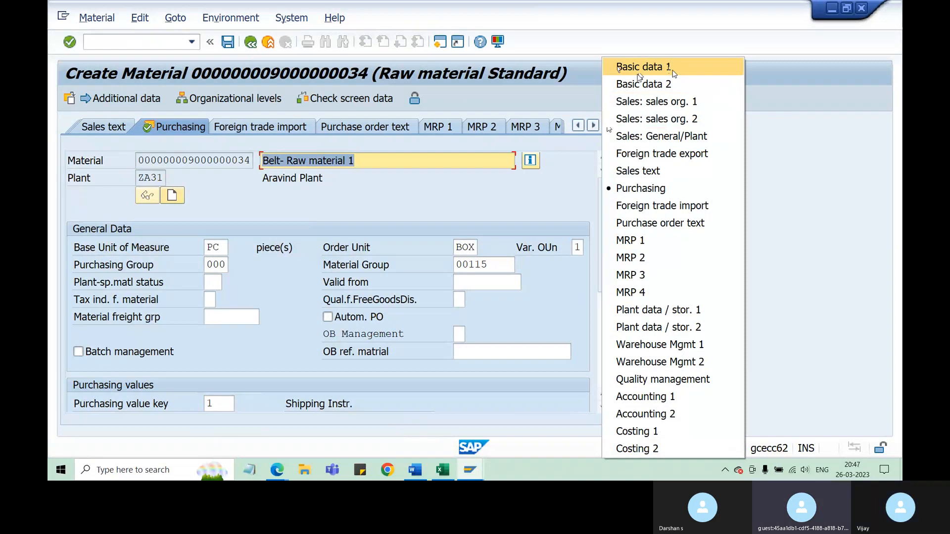
pyautogui.click(650, 191)
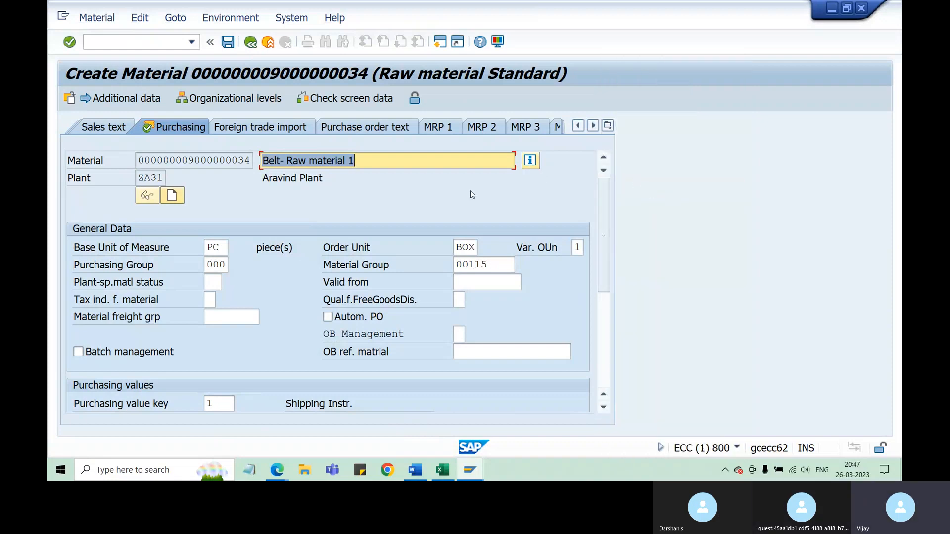
# Step: Review the plant, base unit of measure, purchasing group, order unit and material group in the Purchasing view
pyautogui.moveTo(164, 178); pyautogui.dragTo(139, 177)
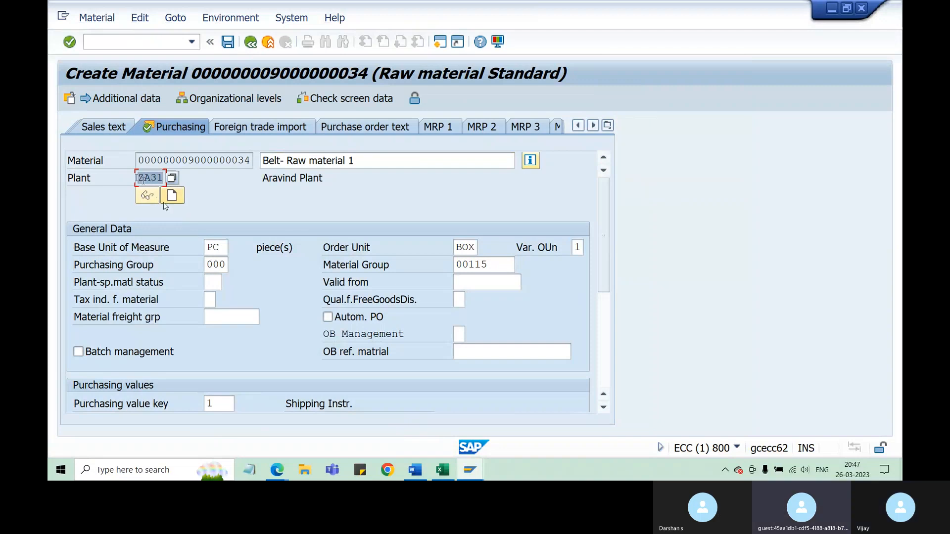
pyautogui.click(214, 247)
pyautogui.click(216, 264)
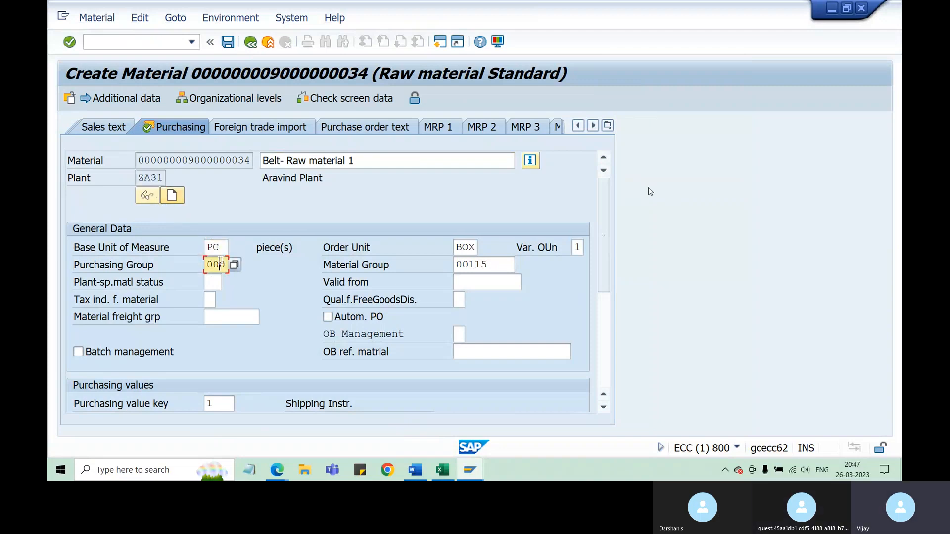
pyautogui.click(468, 247)
pyautogui.click(470, 264)
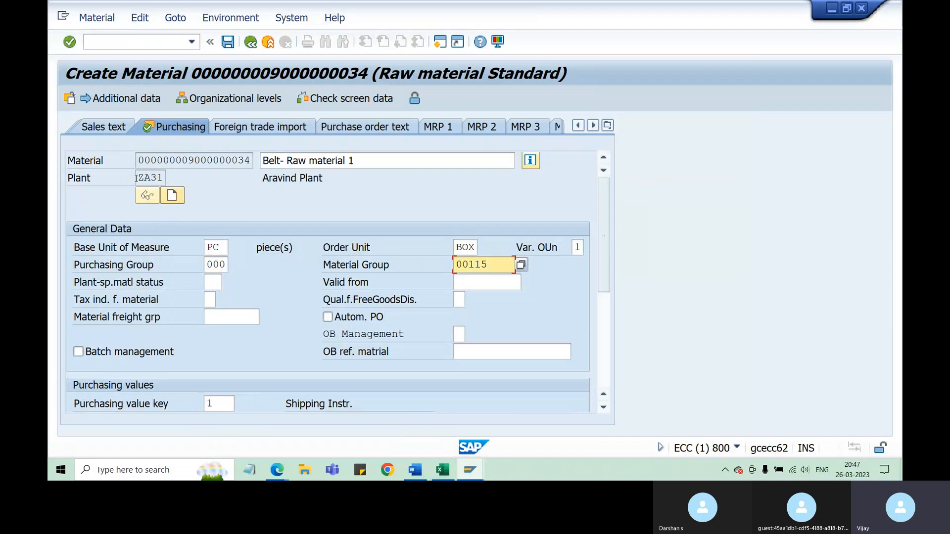
pyautogui.moveTo(136, 178); pyautogui.dragTo(165, 178)
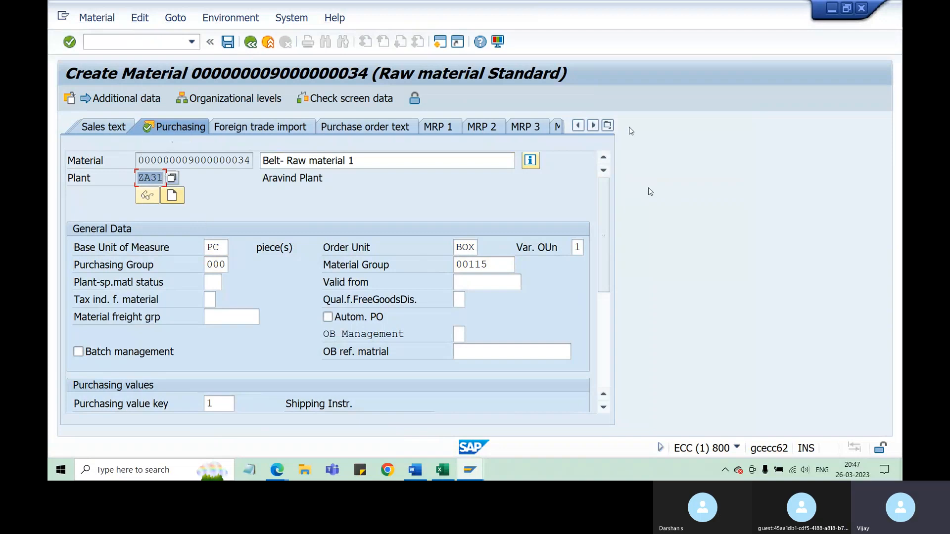
pyautogui.click(610, 126)
pyautogui.click(618, 119)
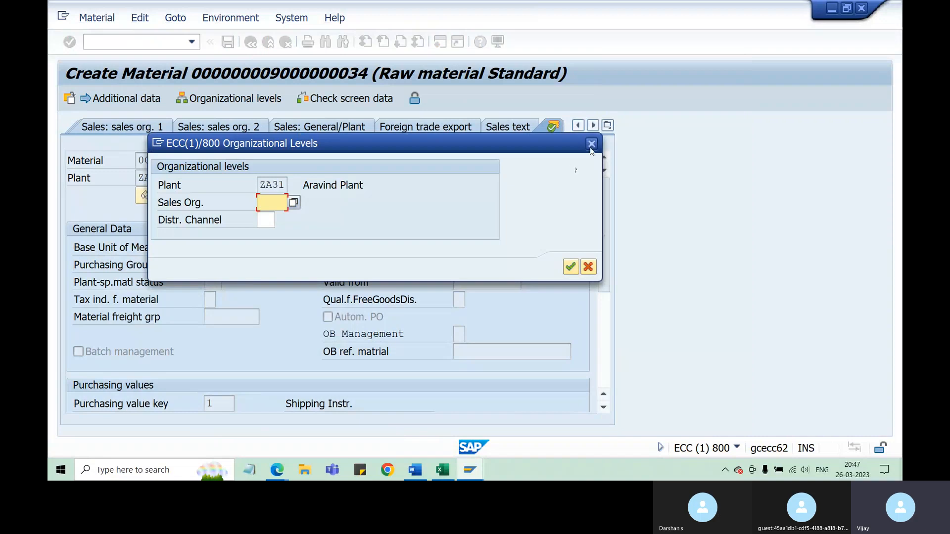
pyautogui.click(592, 145)
pyautogui.click(606, 126)
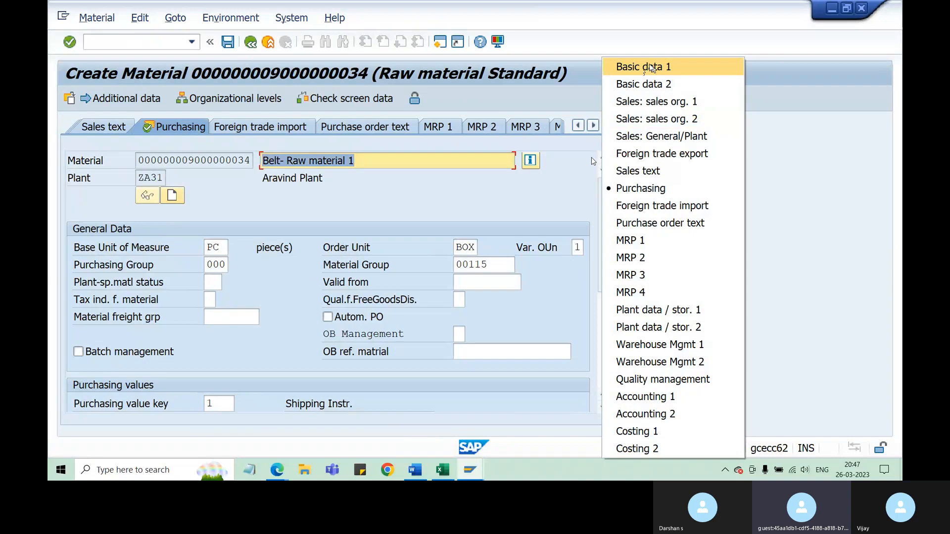
pyautogui.click(644, 187)
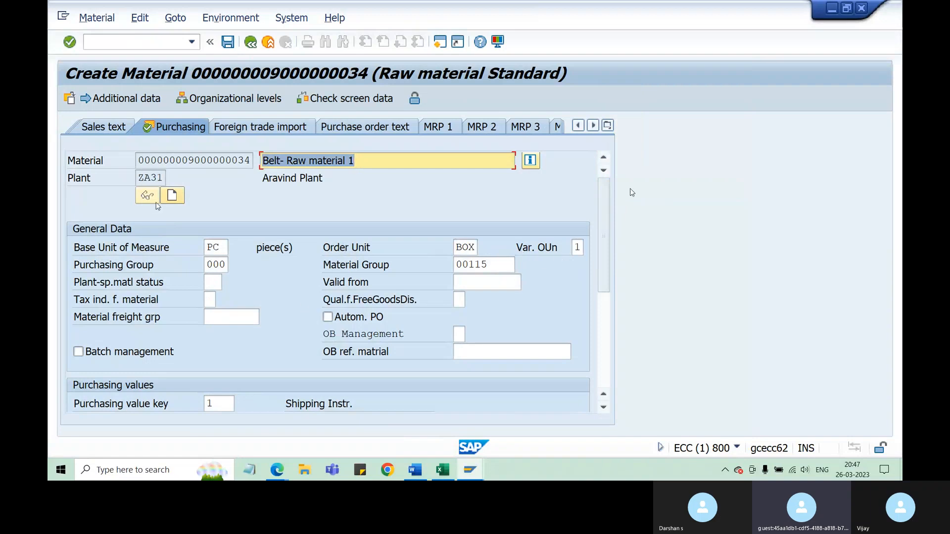
pyautogui.doubleClick(157, 177)
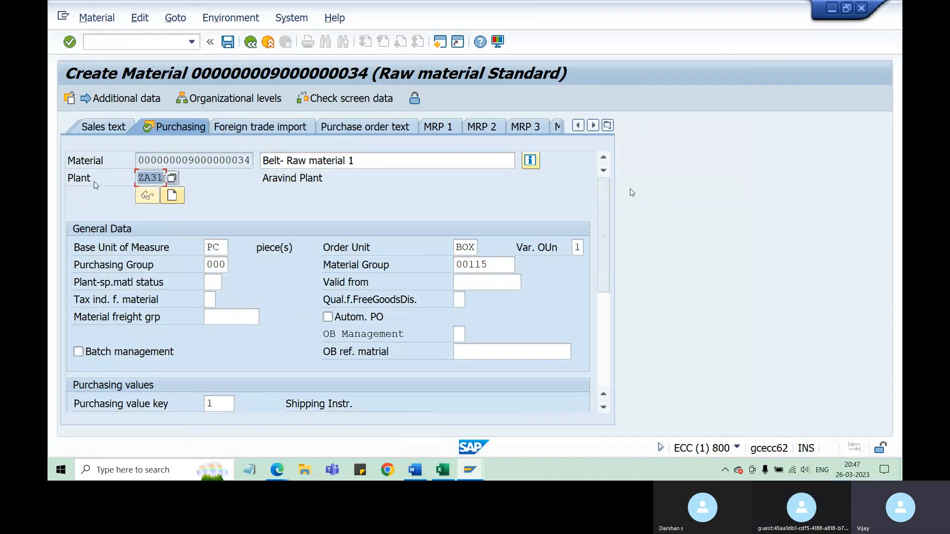
# Step: Save the new material from the Basic data 1 view and open the details of the status message
pyautogui.click(607, 125)
pyautogui.click(636, 67)
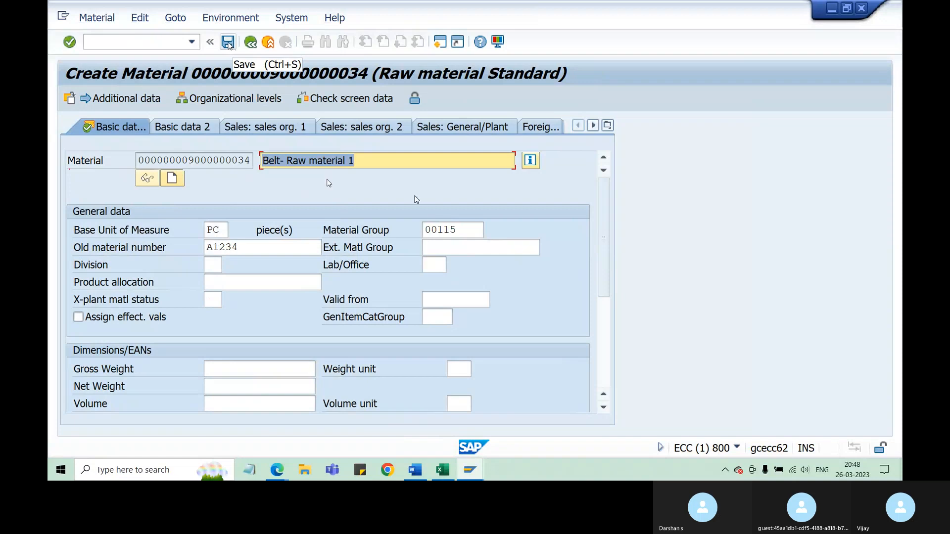
pyautogui.click(228, 43)
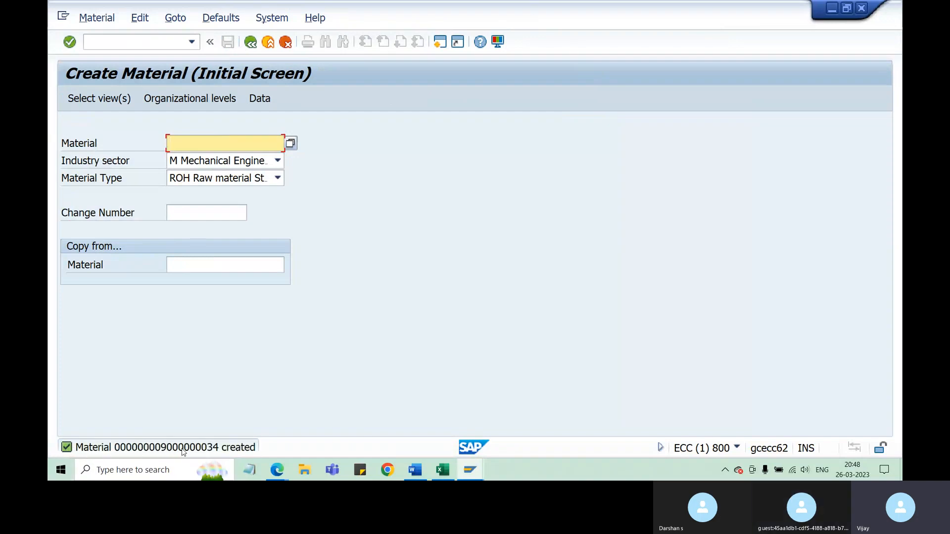
pyautogui.doubleClick(197, 449)
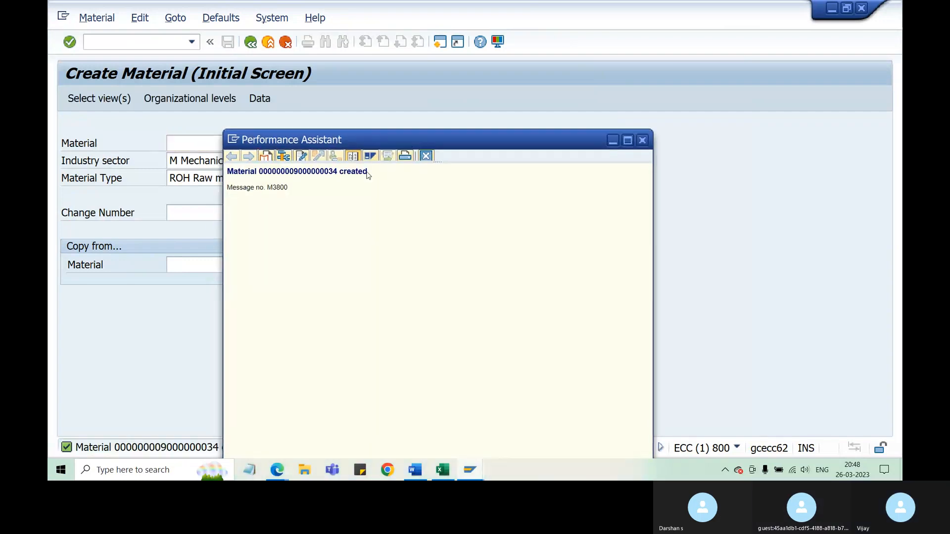
pyautogui.moveTo(338, 172); pyautogui.dragTo(295, 172)
pyautogui.click(443, 469)
pyautogui.click(287, 307)
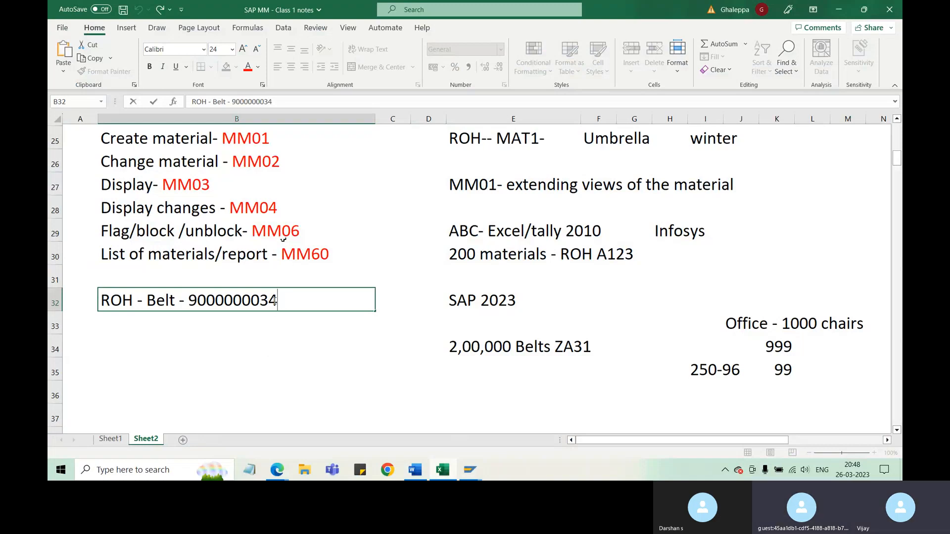
pyautogui.scroll(1, 275, 335)
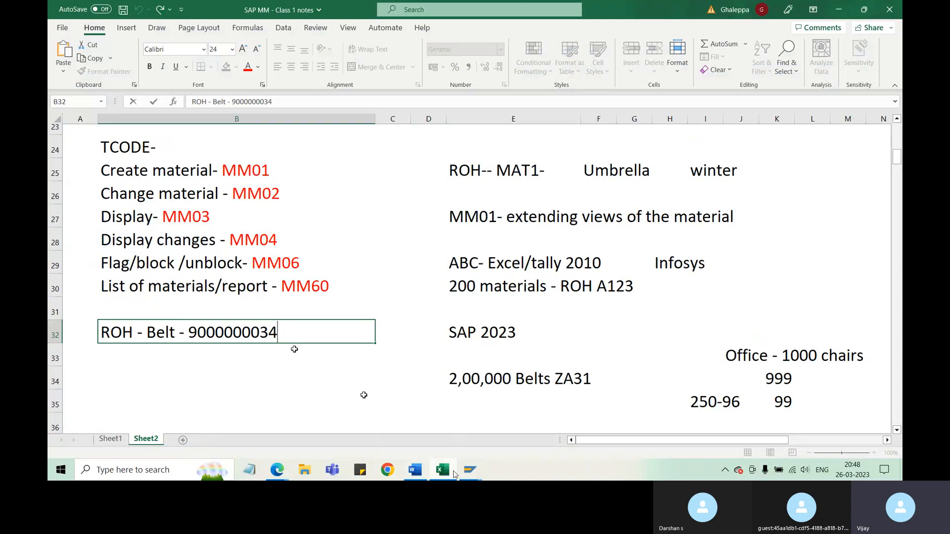
# Step: Switch back to SAP and start the Change Material transaction MM02
pyautogui.moveTo(470, 470)
pyautogui.click(396, 411)
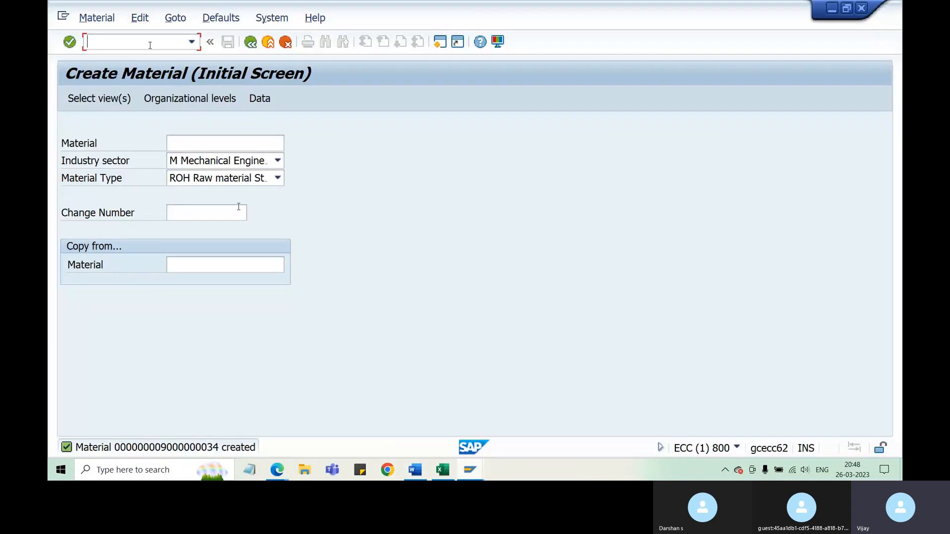
pyautogui.write('/nmm02')
pyautogui.press('Return')
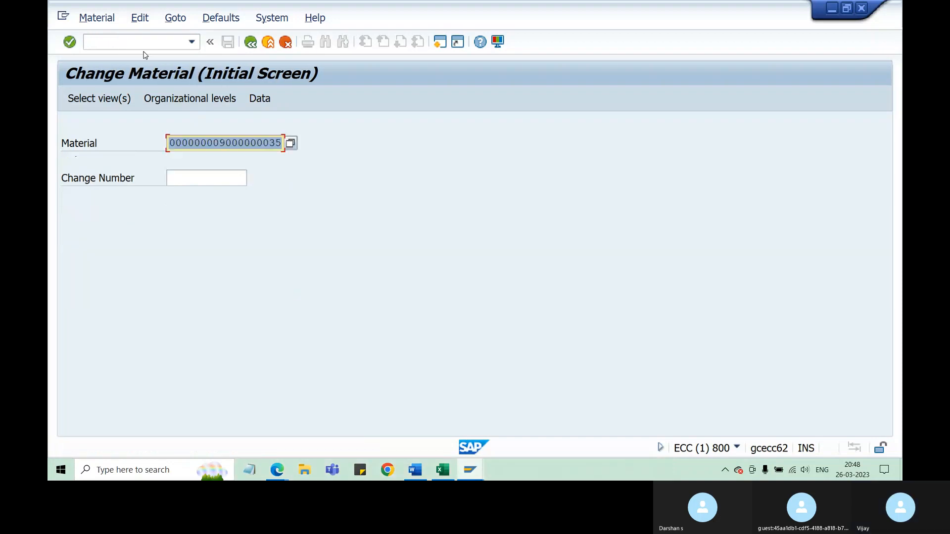
pyautogui.click(281, 143)
pyautogui.moveTo(280, 142); pyautogui.dragTo(171, 142)
pyautogui.press('BackSpace')
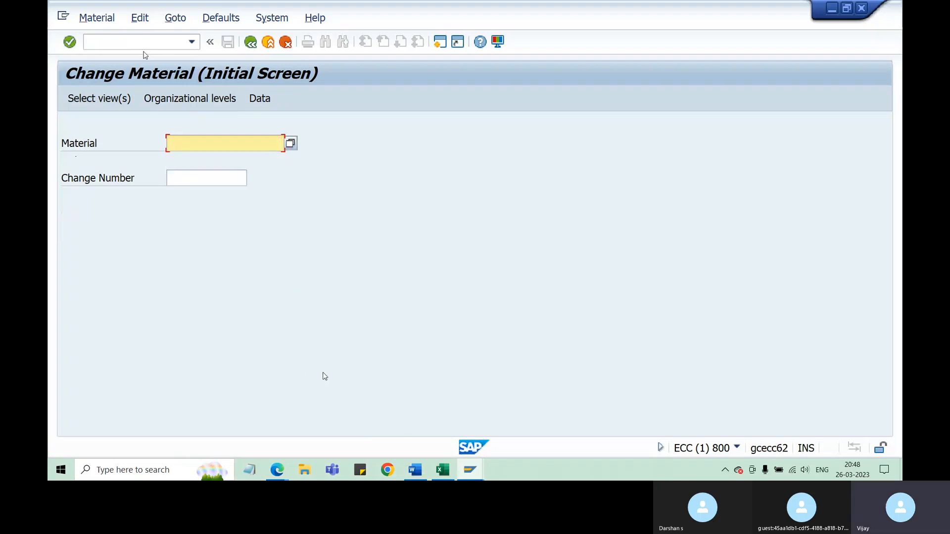
pyautogui.click(443, 470)
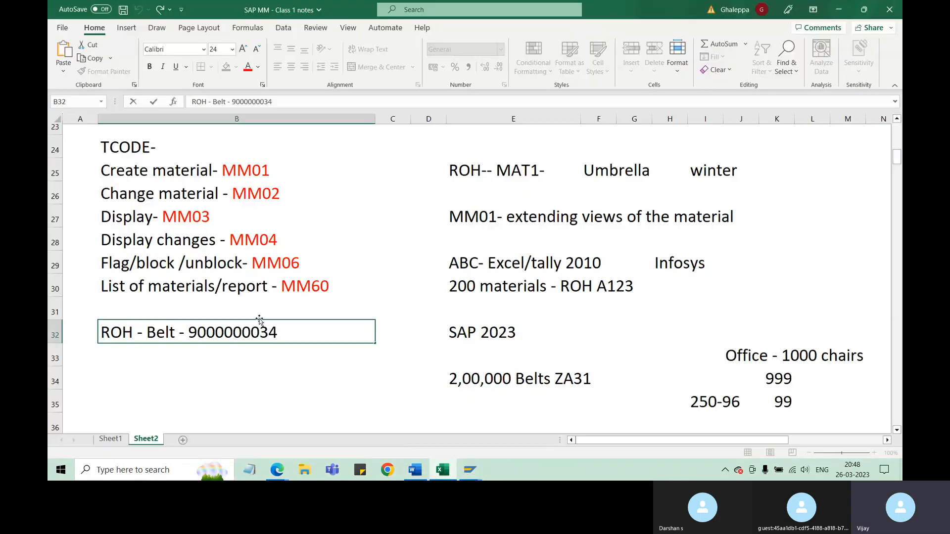
pyautogui.moveTo(283, 331); pyautogui.dragTo(193, 332)
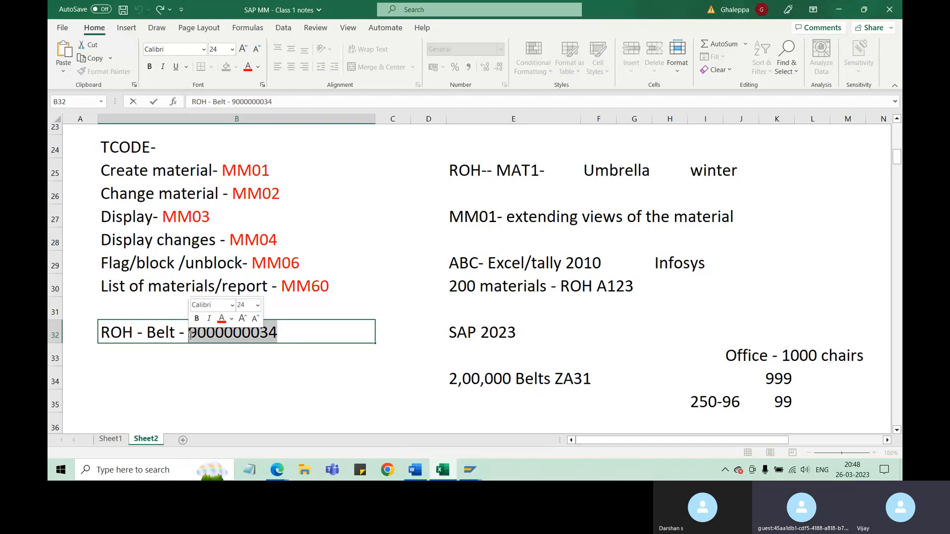
pyautogui.hotkey('ctrl', 'c')
pyautogui.hotkey('alt', 'Tab')
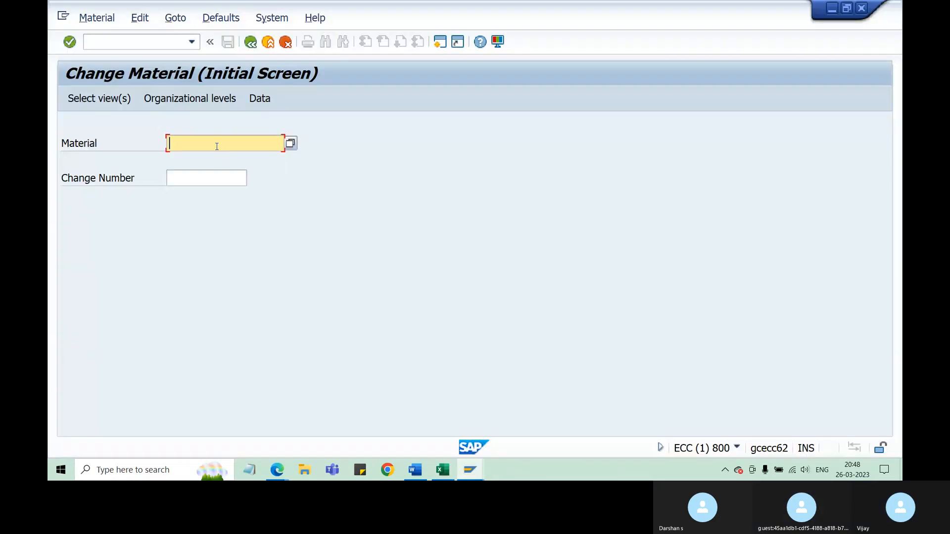
pyautogui.hotkey('ctrl', 'v')
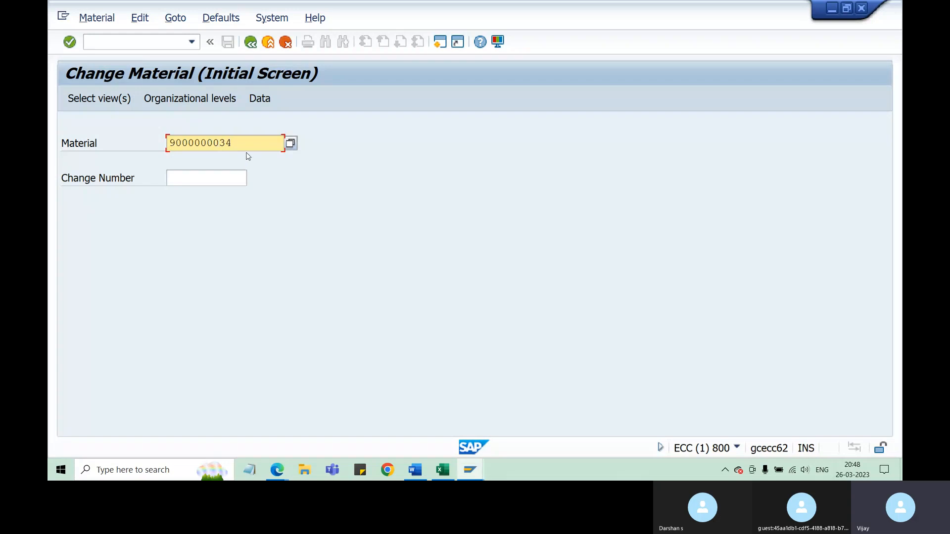
pyautogui.press('Return')
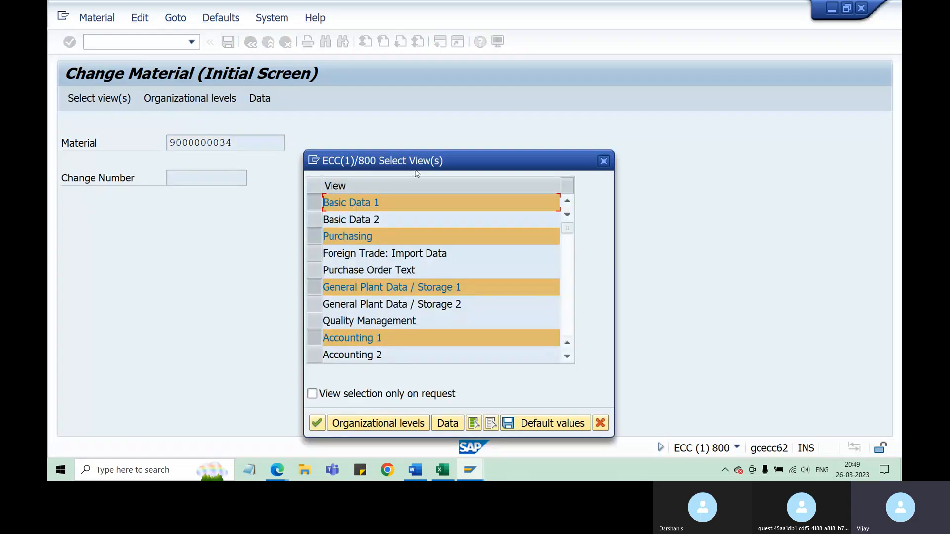
# Step: Accept the selected views and the organizational levels, plant ZA31 and storage location ZA41, to open the material for changing
pyautogui.moveTo(419, 168); pyautogui.dragTo(444, 107)
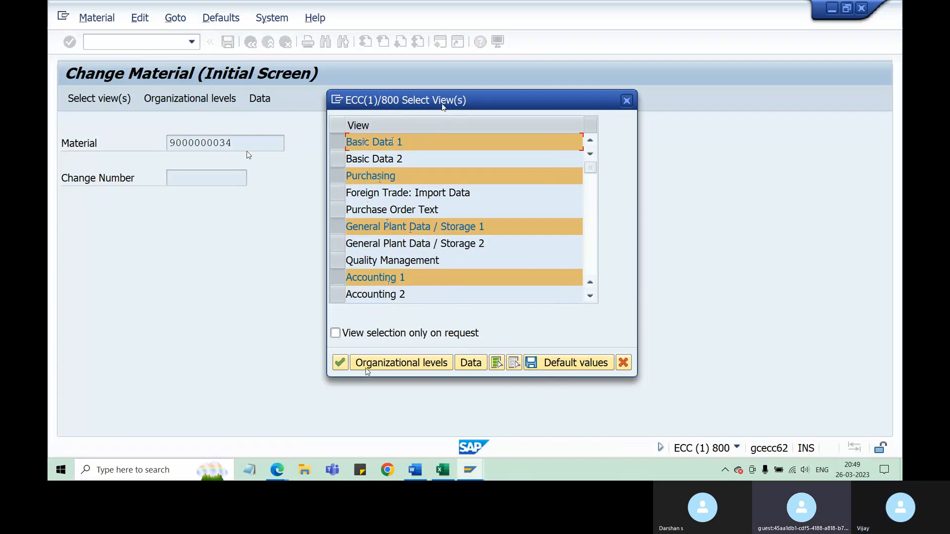
pyautogui.click(341, 364)
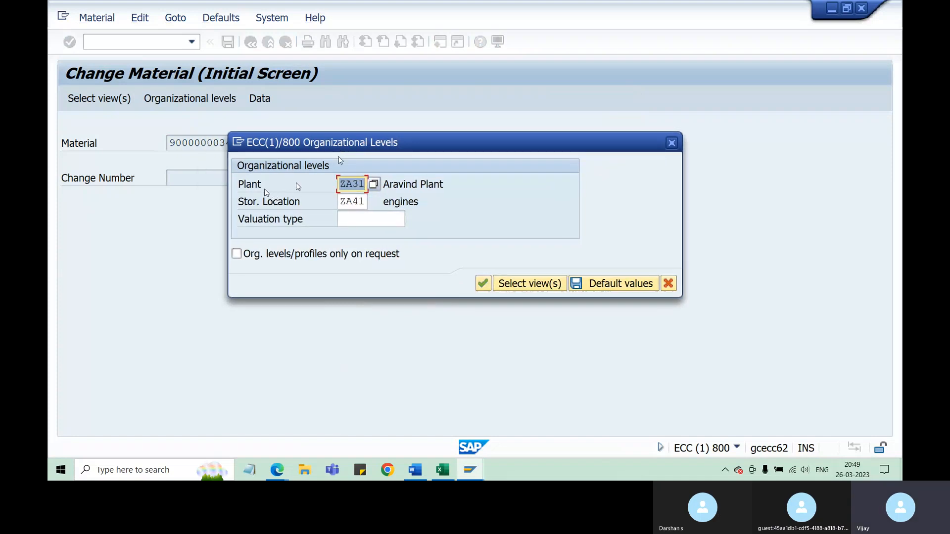
pyautogui.click(362, 185)
pyautogui.moveTo(365, 184); pyautogui.dragTo(355, 184)
pyautogui.moveTo(345, 201); pyautogui.dragTo(361, 202)
pyautogui.click(482, 283)
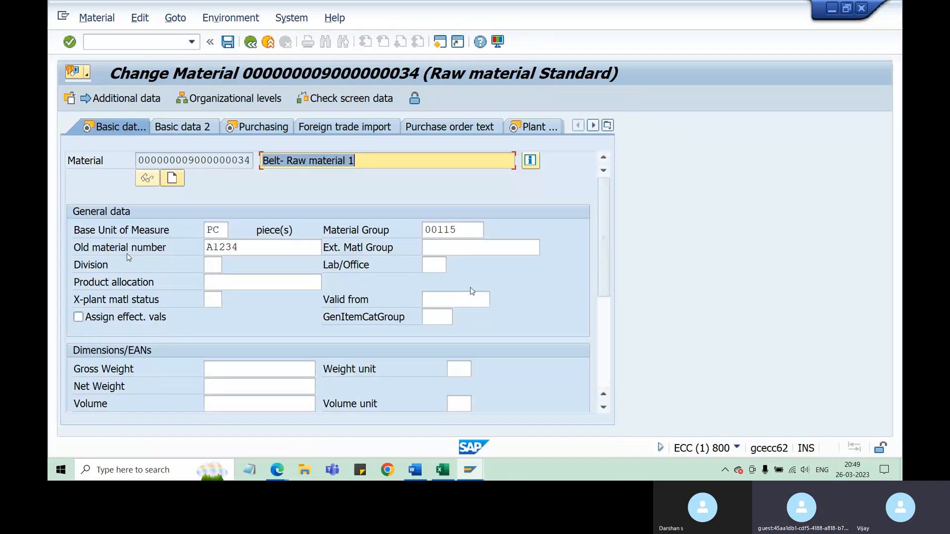
# Step: Set the old material number to A123456 and choose material group 0001 in the Basic data 1 view
pyautogui.click(251, 247)
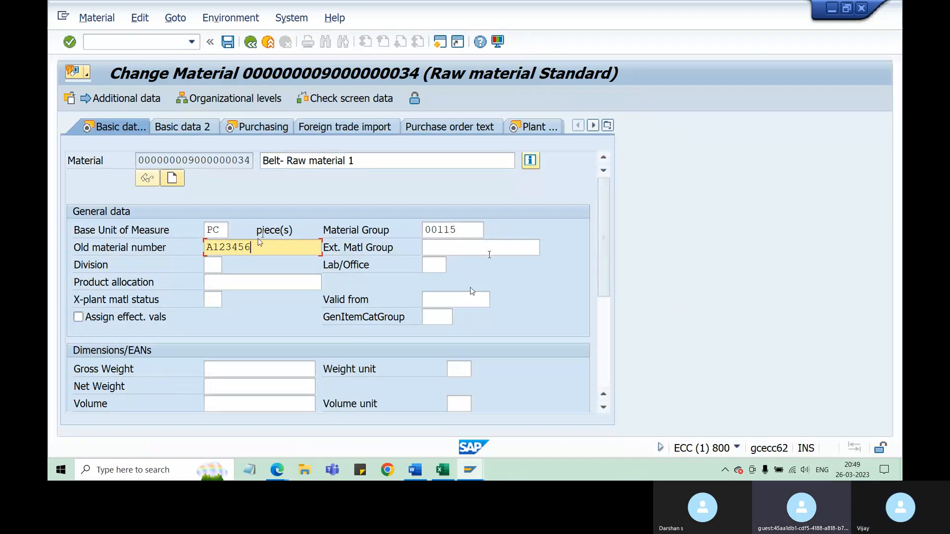
pyautogui.click(463, 229)
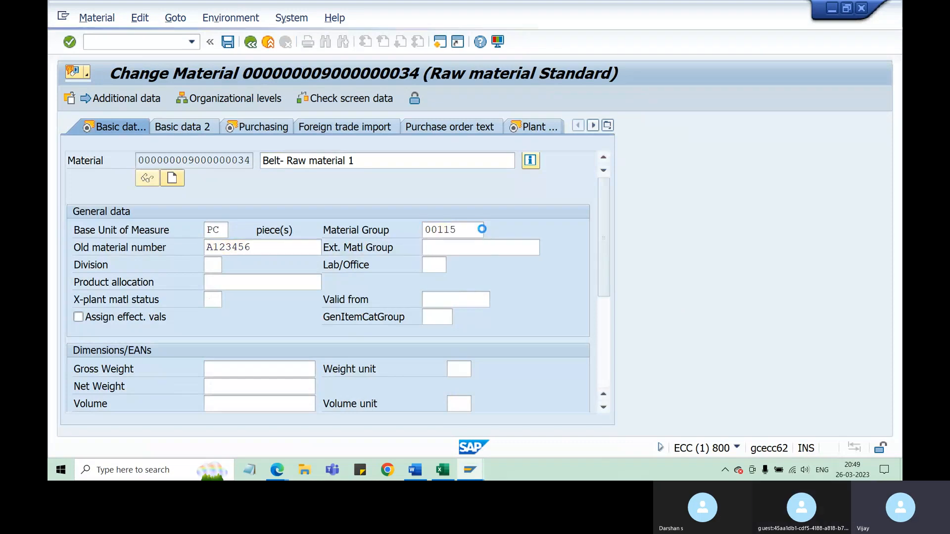
pyautogui.click(484, 231)
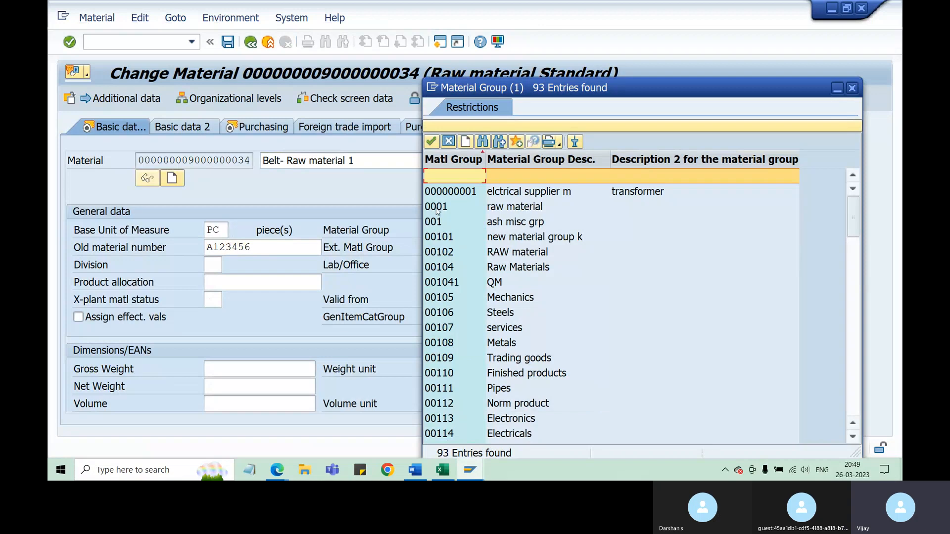
pyautogui.moveTo(532, 91); pyautogui.dragTo(662, 109)
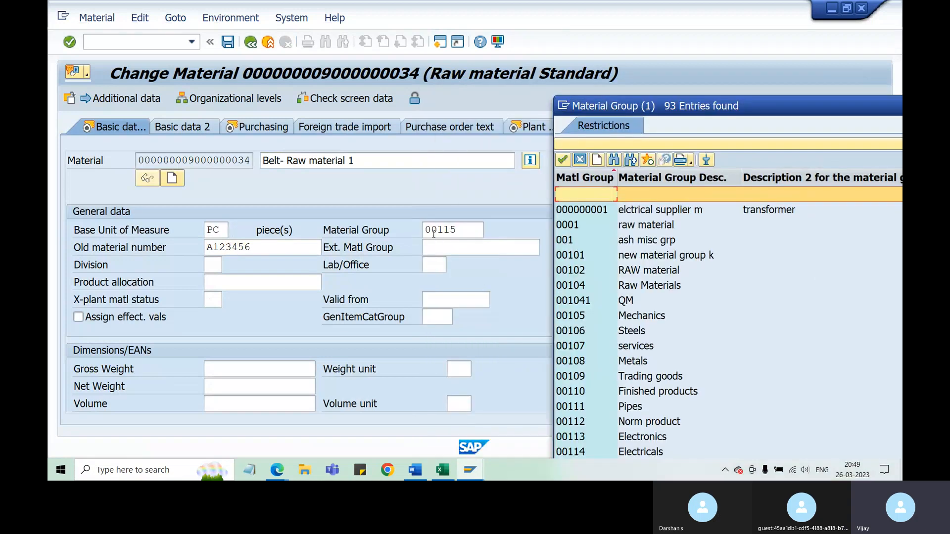
pyautogui.doubleClick(568, 224)
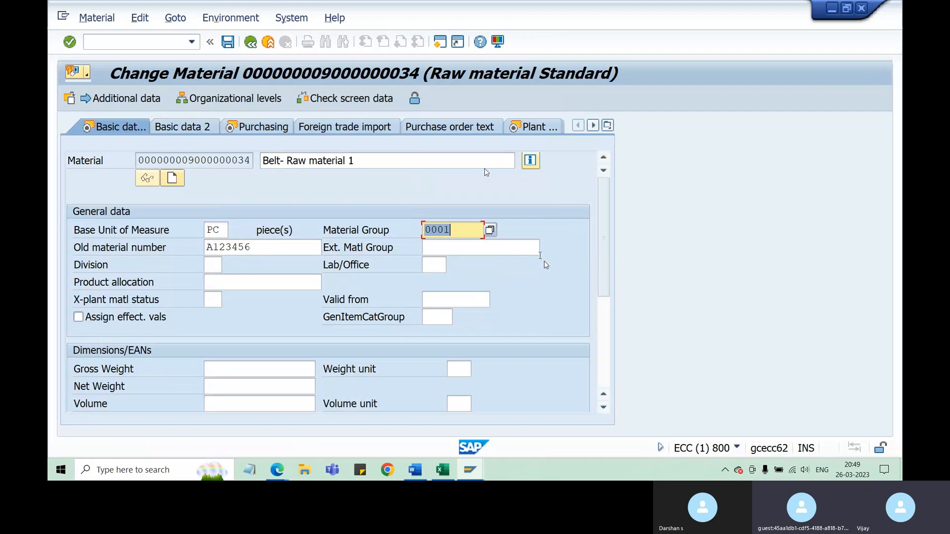
# Step: Check the Purchasing and Accounting 1 views of the belt material and save the changes
pyautogui.click(608, 126)
pyautogui.click(638, 176)
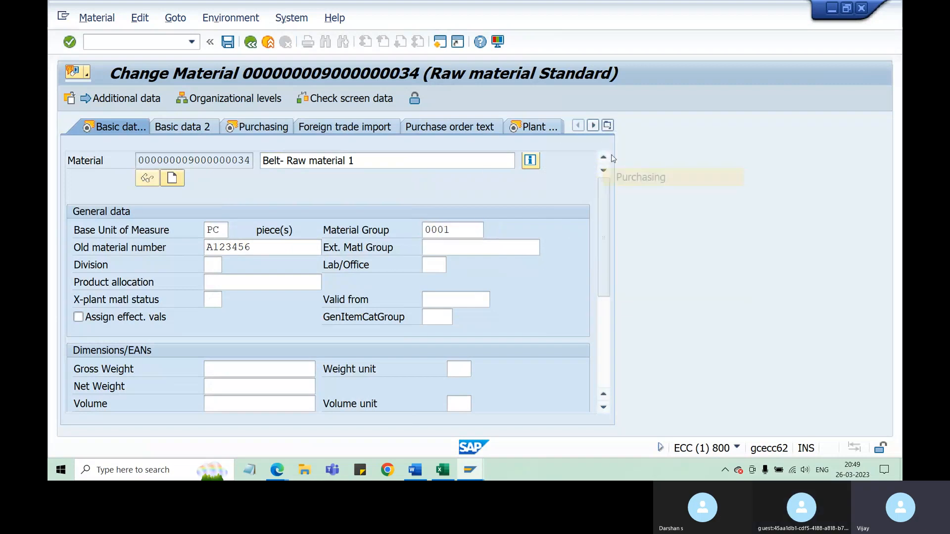
pyautogui.click(607, 126)
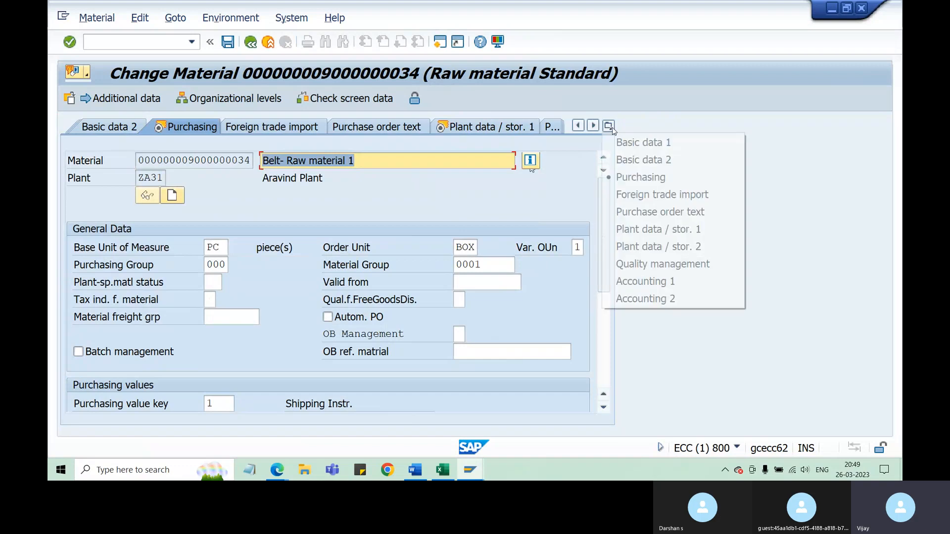
pyautogui.click(641, 284)
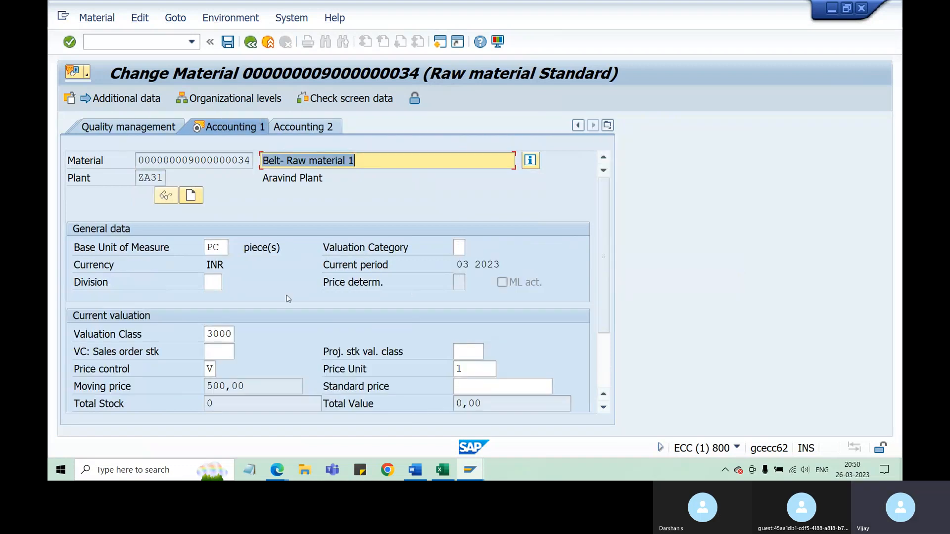
pyautogui.scroll(-1, 297, 326)
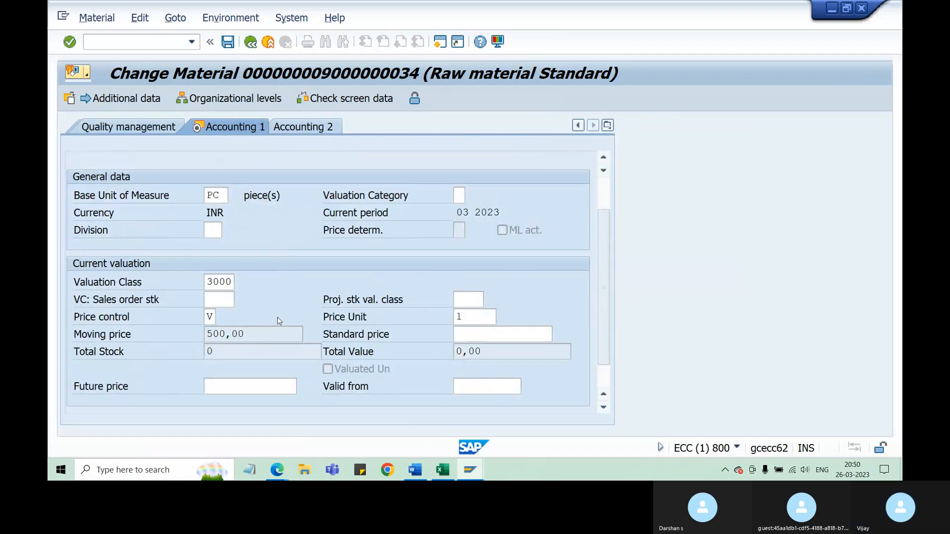
pyautogui.scroll(1, 300, 315)
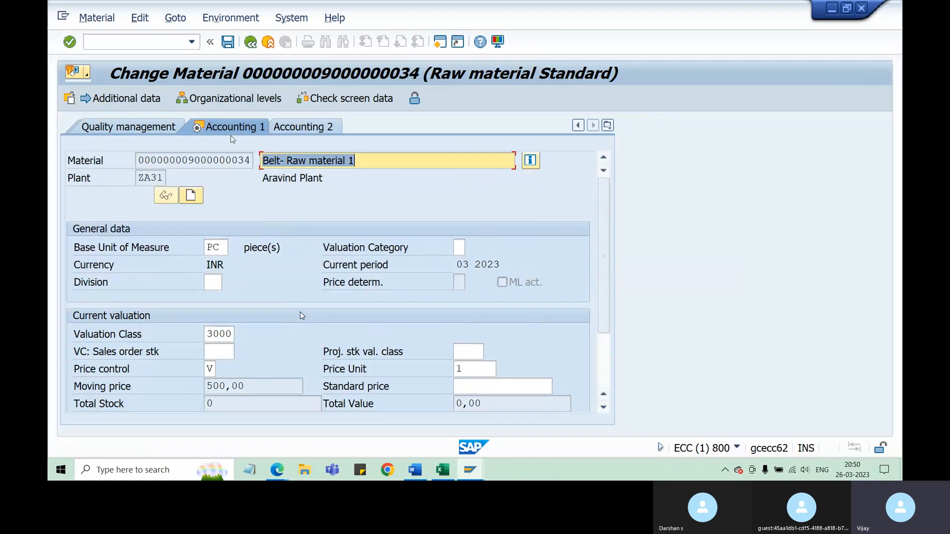
pyautogui.click(228, 42)
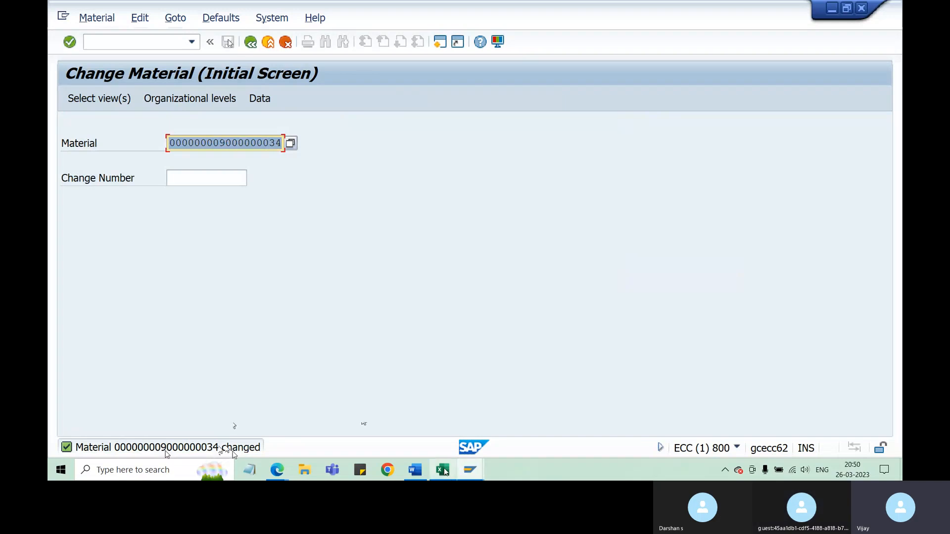
# Step: Look up the display-changes transaction code in the Excel notes and start MM04 in SAP
pyautogui.click(463, 468)
pyautogui.click(123, 242)
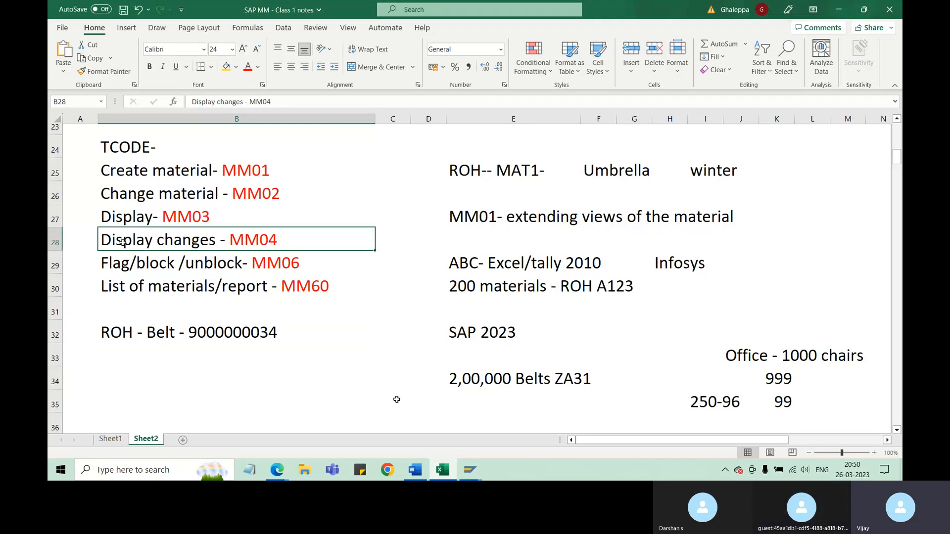
pyautogui.click(467, 469)
pyautogui.click(411, 421)
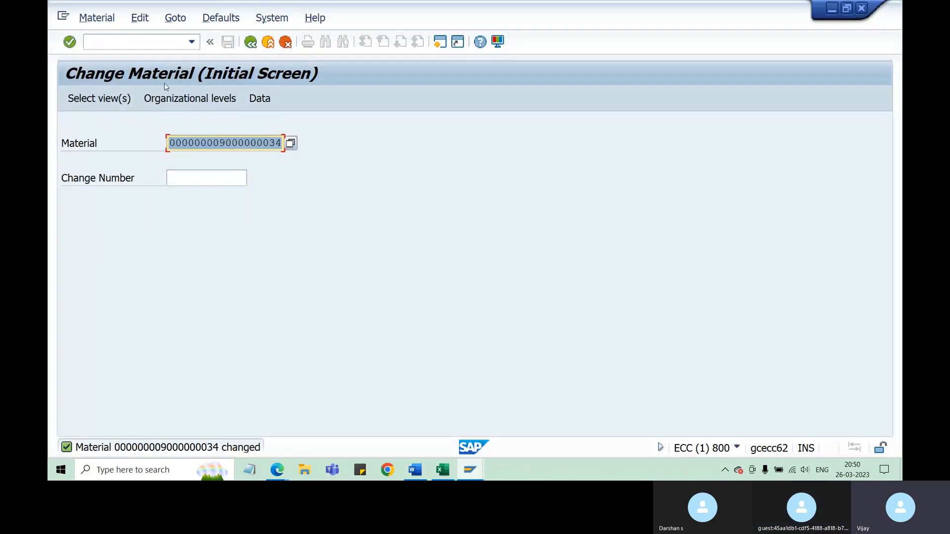
pyautogui.write('/n')
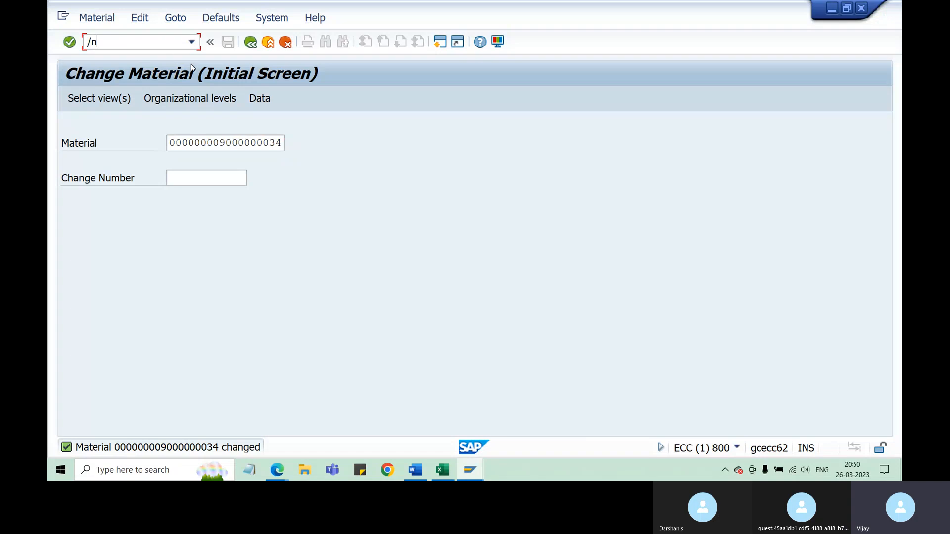
pyautogui.write('mm04')
pyautogui.press('Return')
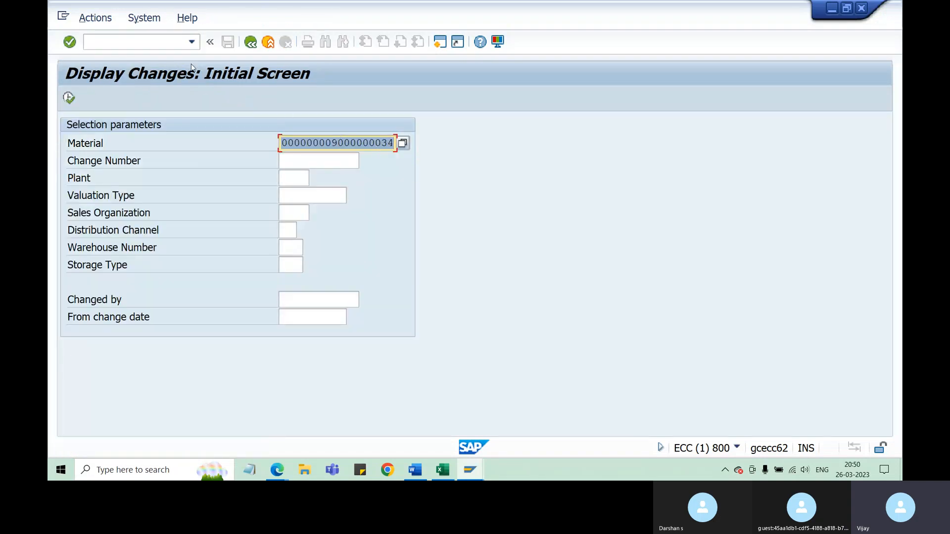
pyautogui.click(390, 144)
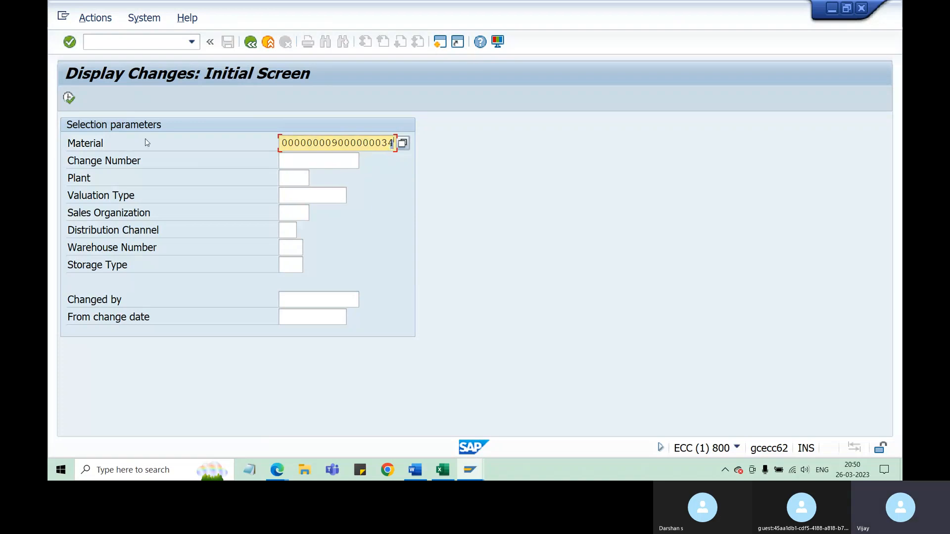
pyautogui.press('F8')
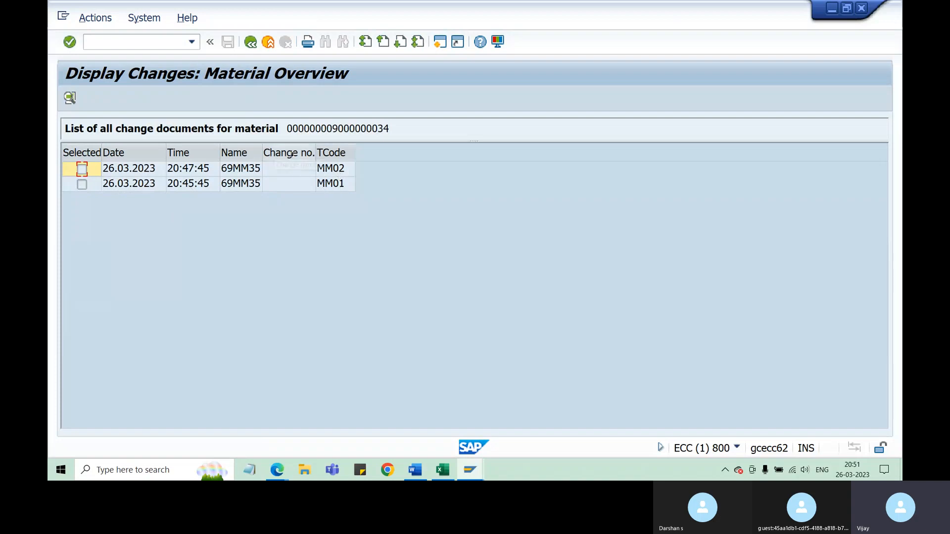
pyautogui.moveTo(316, 153); pyautogui.dragTo(353, 154)
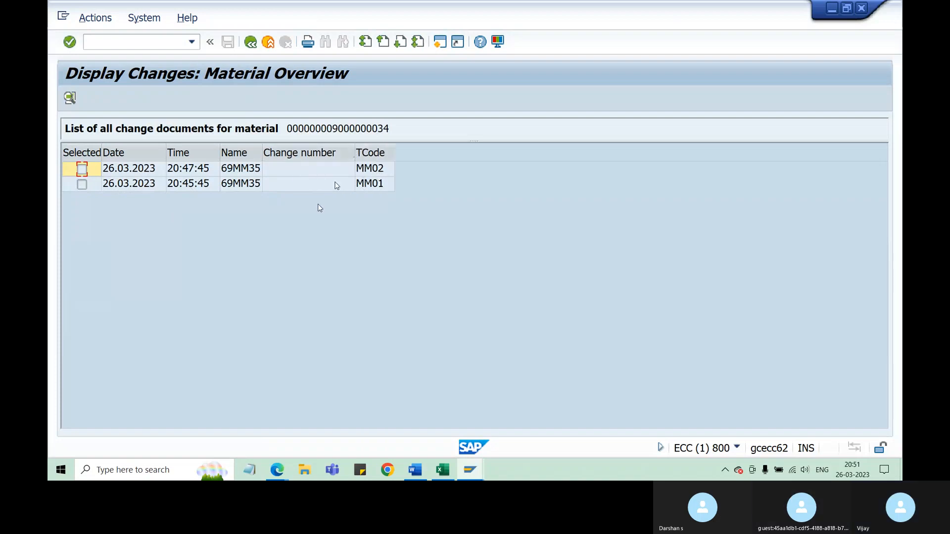
pyautogui.click(150, 20)
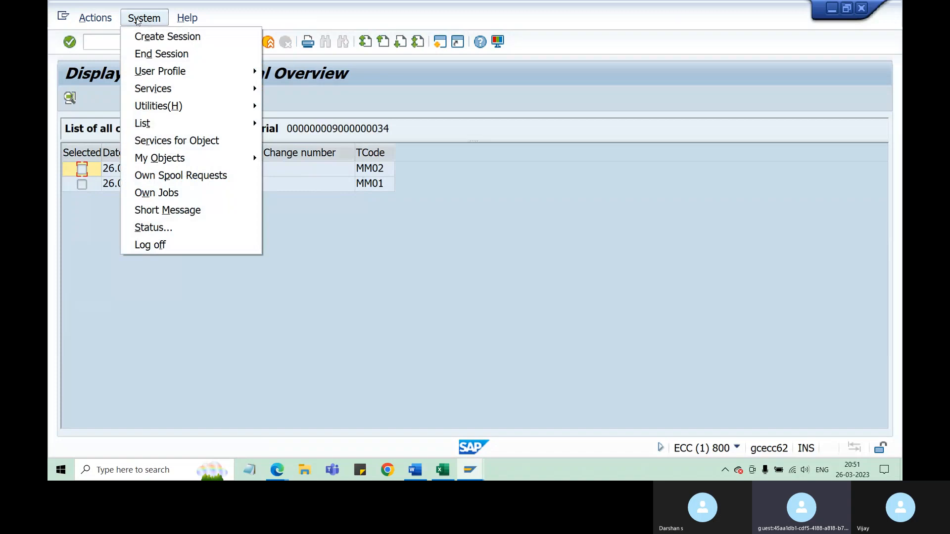
pyautogui.click(115, 212)
# Step: Open the MM02 change document to examine the old and new field values, and return to the material overview
pyautogui.click(83, 170)
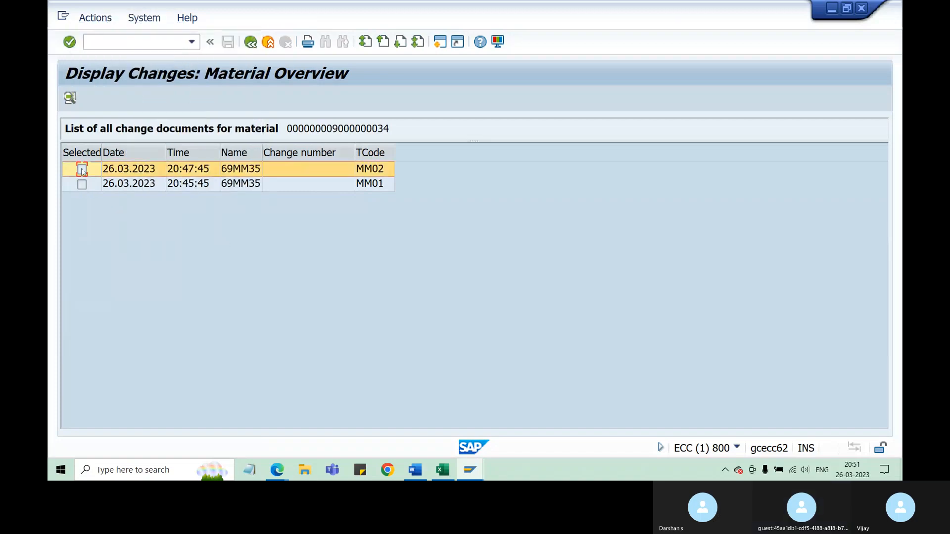
pyautogui.doubleClick(82, 170)
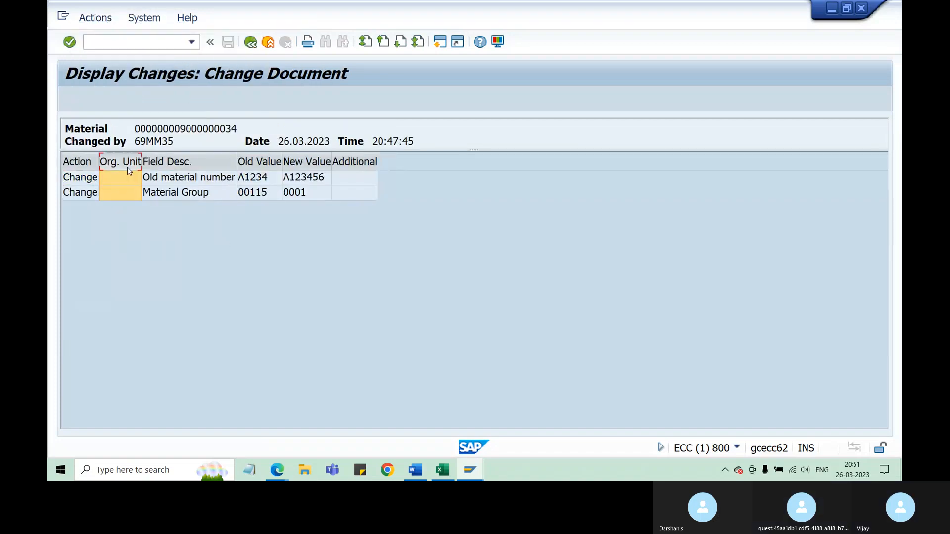
pyautogui.click(251, 42)
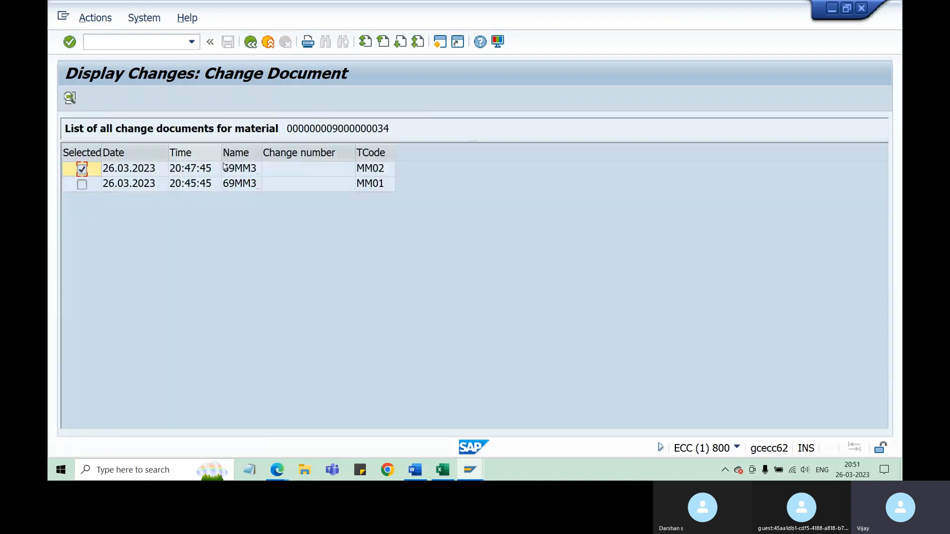
# Step: Open the MM02 change document to examine each field's old and new values plus the change date and time, and return to the list
pyautogui.click(89, 174)
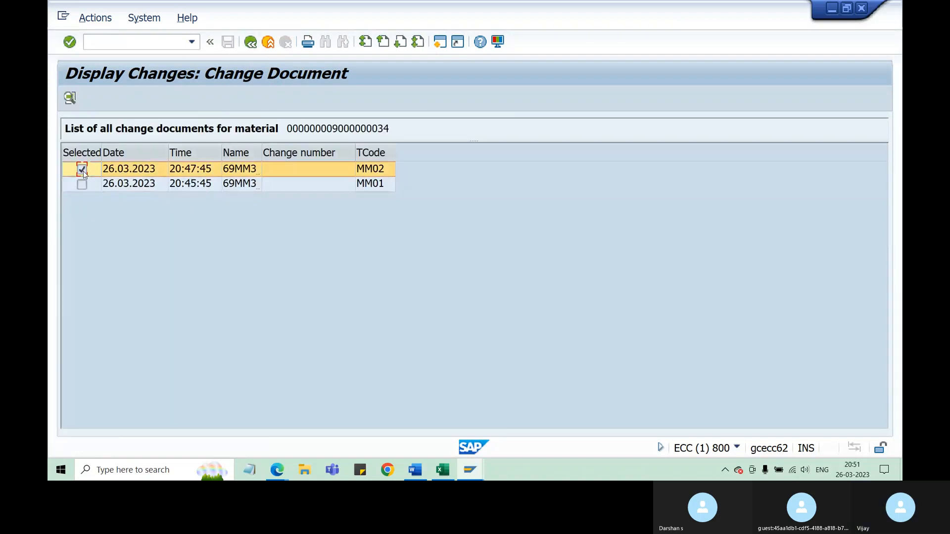
pyautogui.doubleClick(137, 172)
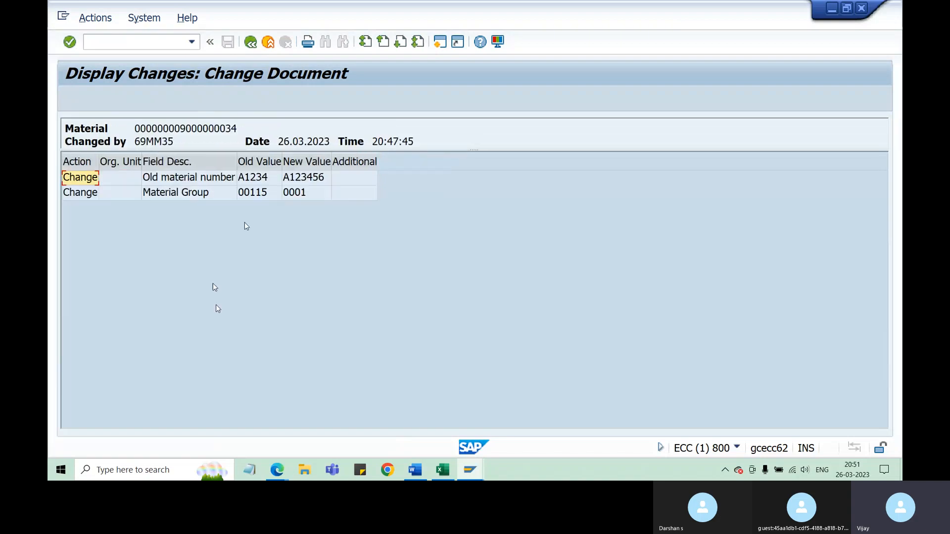
pyautogui.click(272, 179)
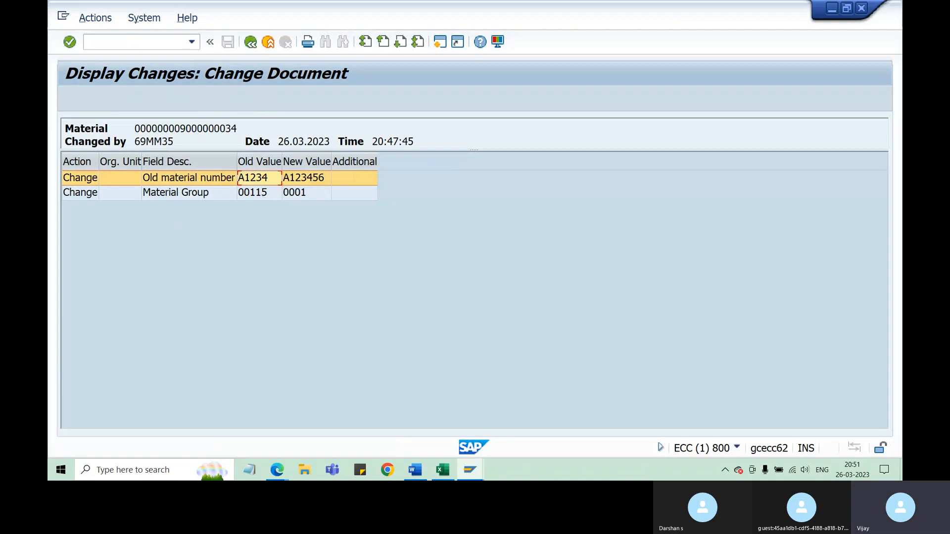
pyautogui.click(252, 198)
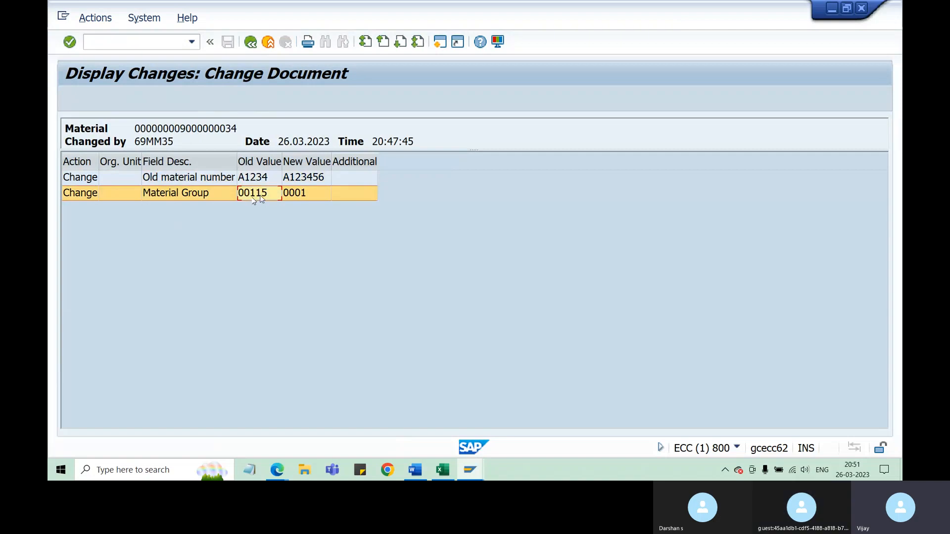
pyautogui.click(195, 198)
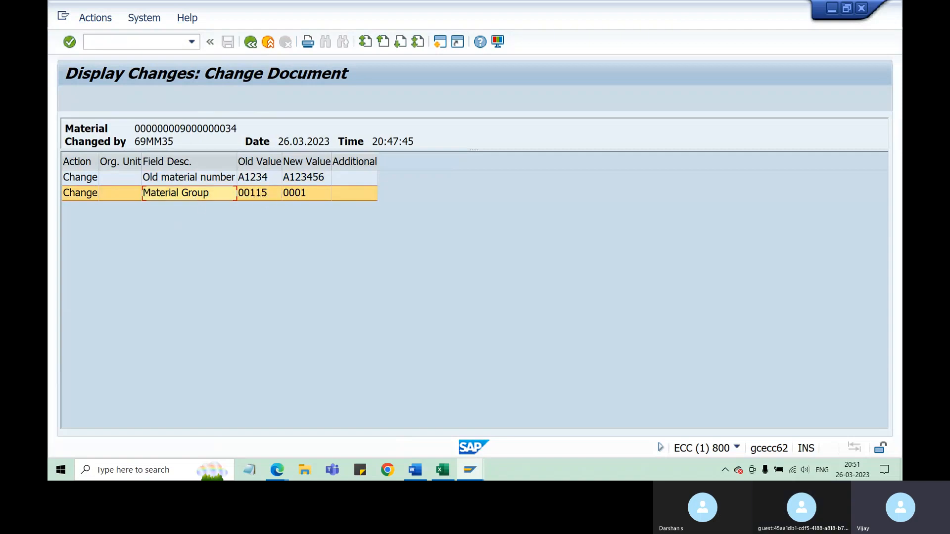
pyautogui.click(296, 197)
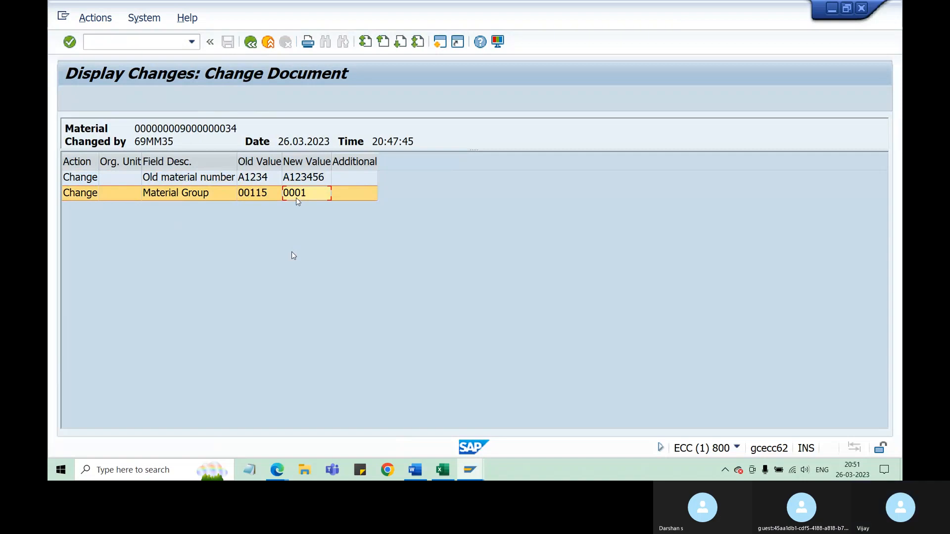
pyautogui.click(259, 162)
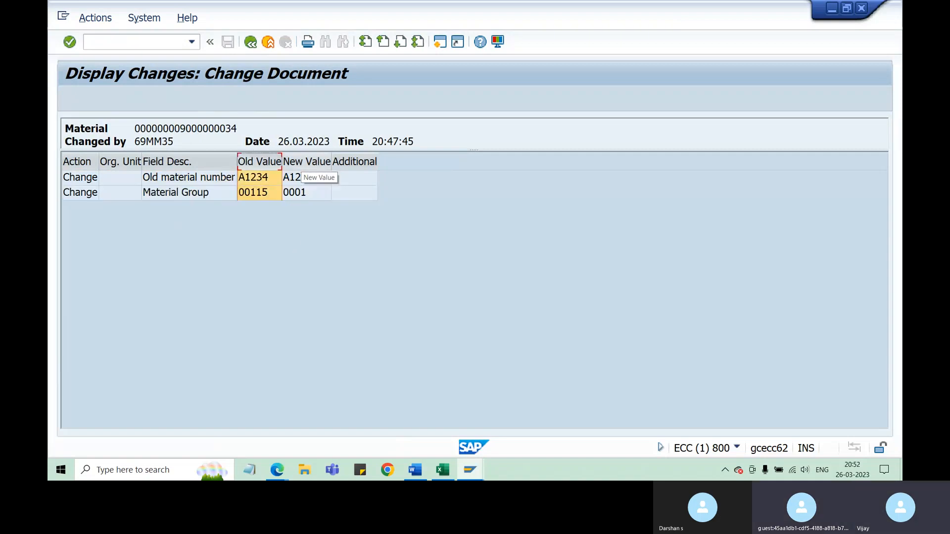
pyautogui.click(307, 162)
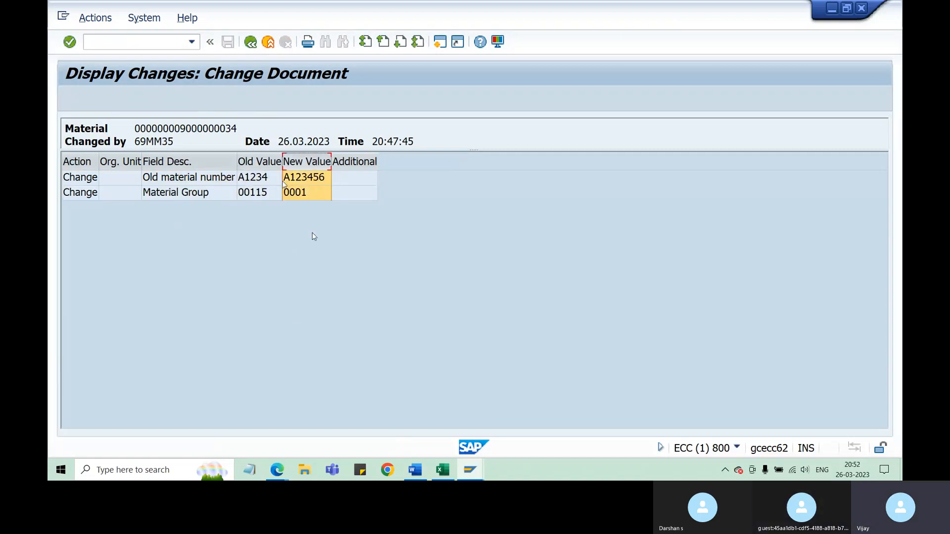
pyautogui.doubleClick(289, 142)
pyautogui.doubleClick(401, 142)
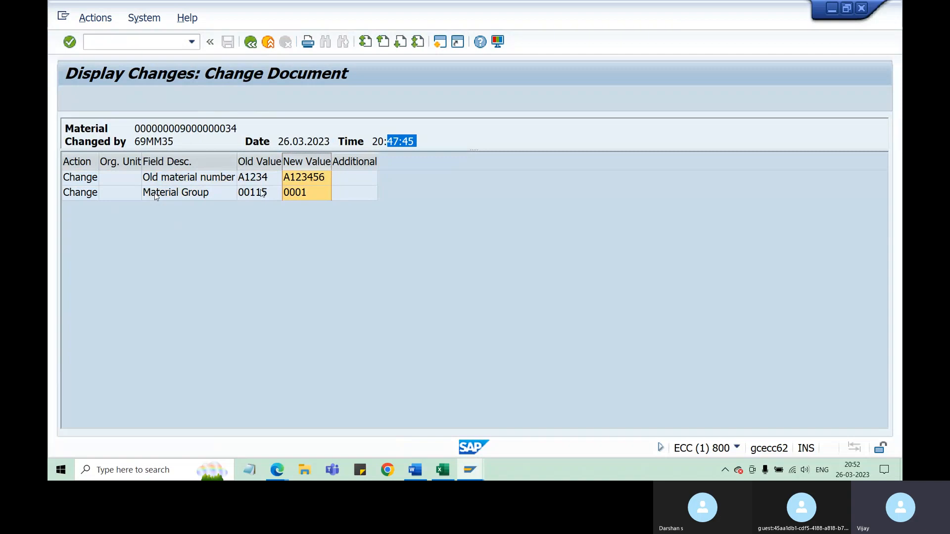
pyautogui.click(250, 43)
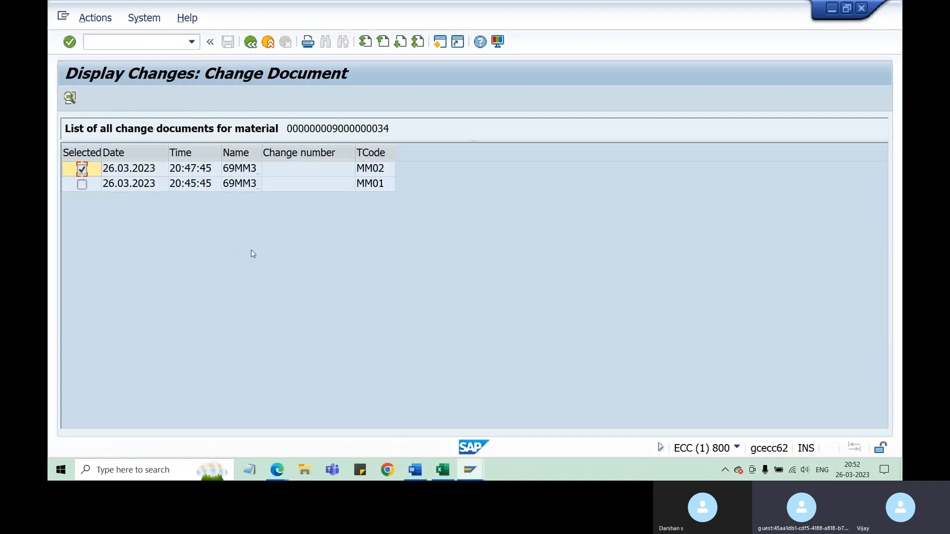
# Step: Switch to the Excel notes and review the material transaction codes from MM01 through MM06
pyautogui.click(443, 470)
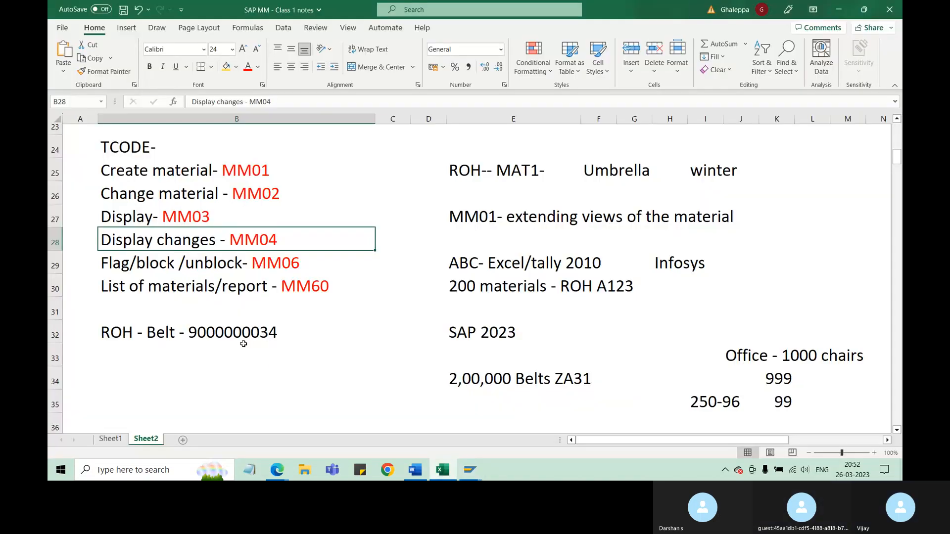
pyautogui.click(234, 173)
pyautogui.click(253, 196)
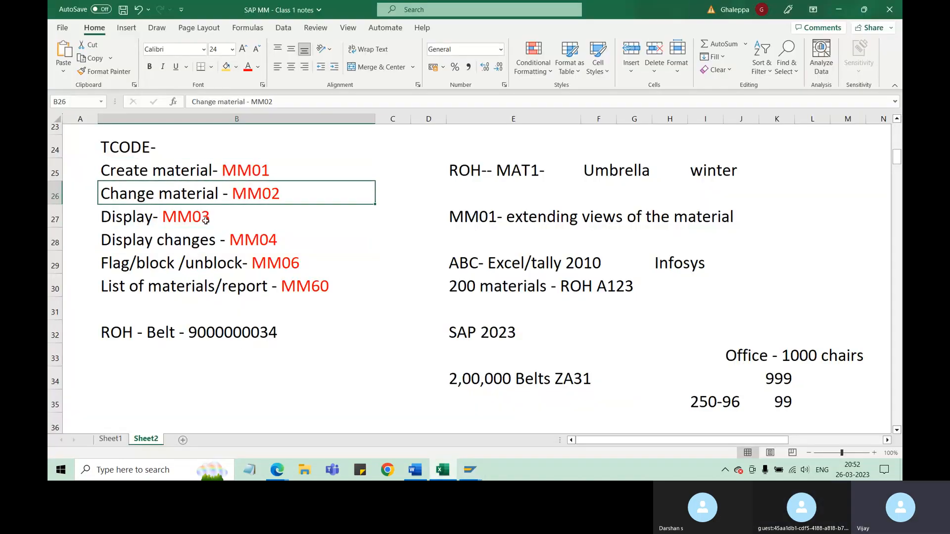
pyautogui.click(205, 220)
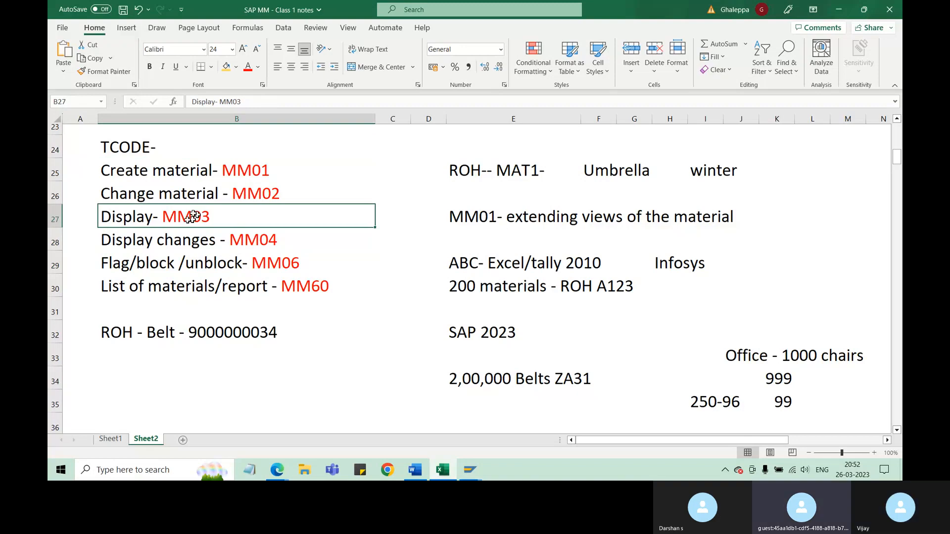
pyautogui.click(253, 240)
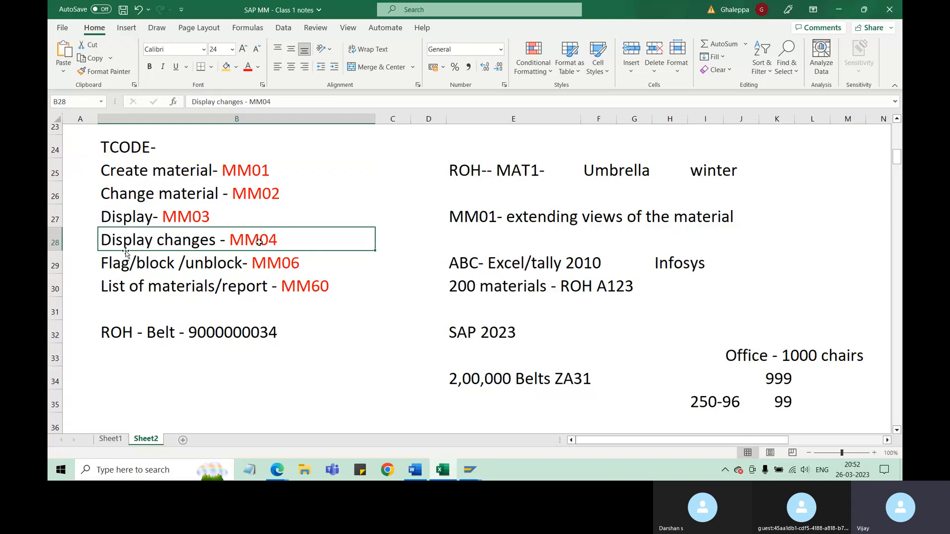
pyautogui.click(273, 271)
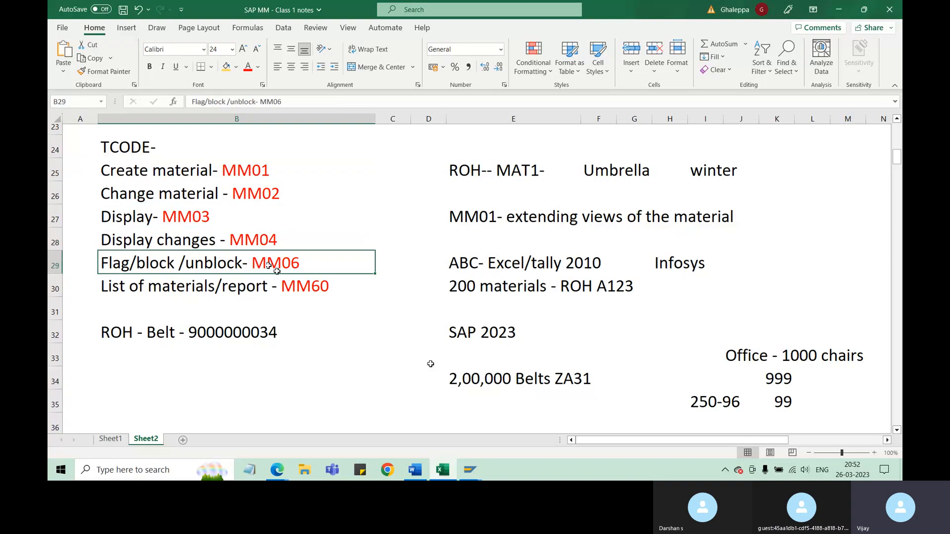
pyautogui.click(470, 470)
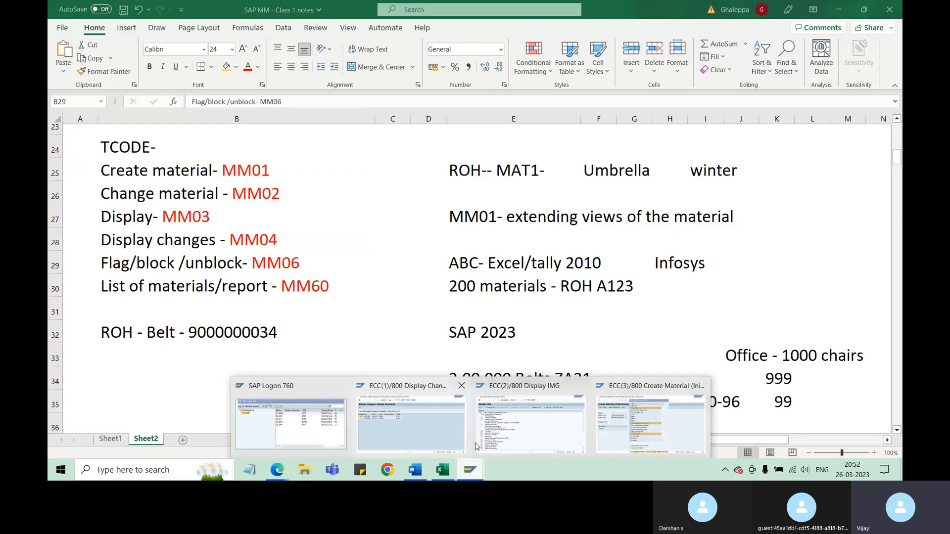
pyautogui.click(411, 423)
pyautogui.write('/nmm06')
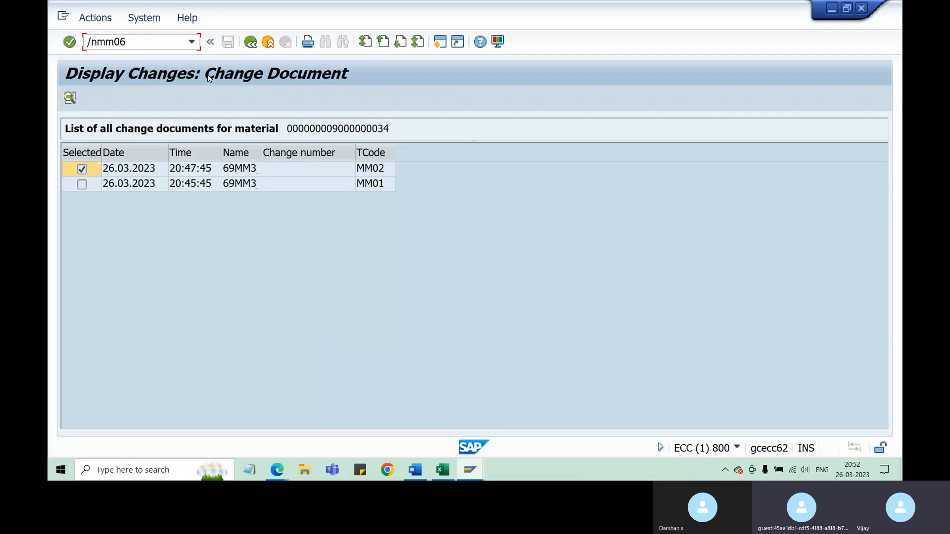
pyautogui.press('Return')
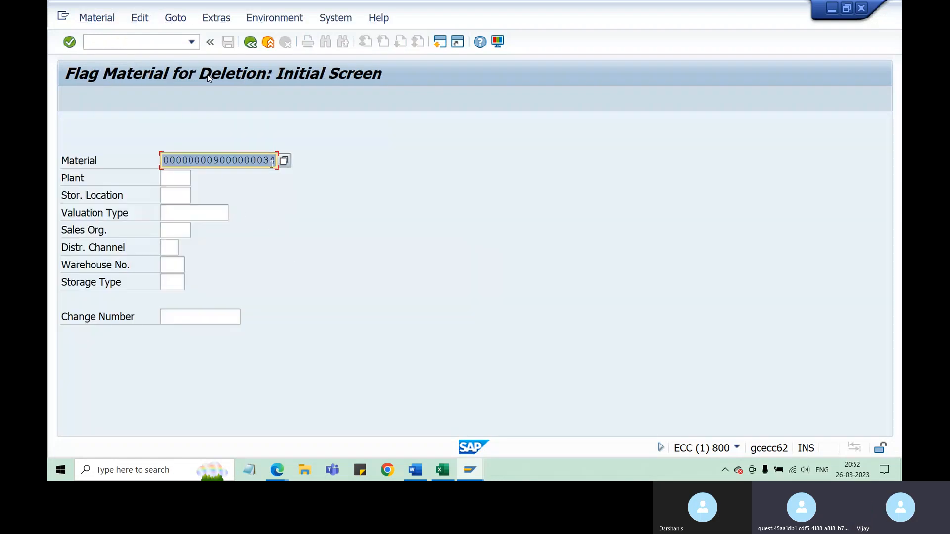
pyautogui.moveTo(216, 163); pyautogui.dragTo(132, 155)
pyautogui.press('BackSpace')
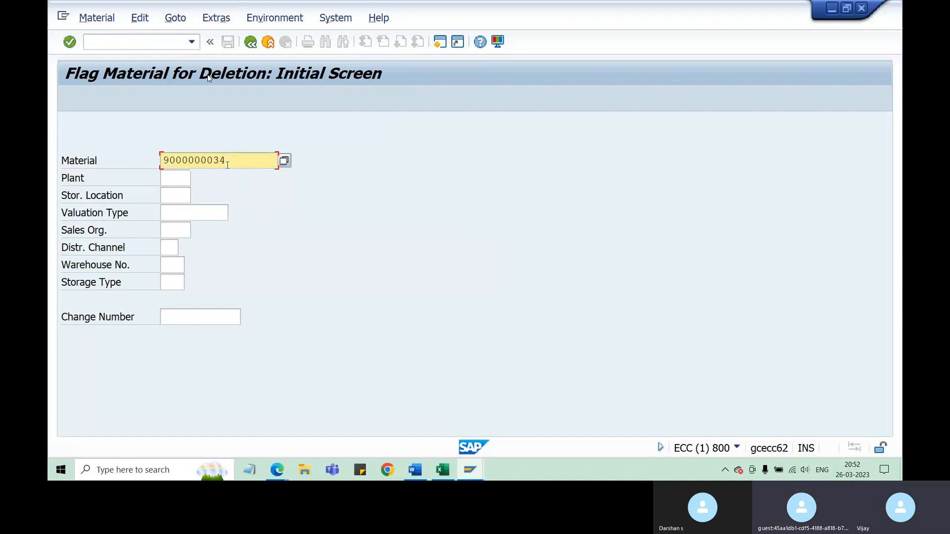
pyautogui.moveTo(249, 164); pyautogui.dragTo(157, 160)
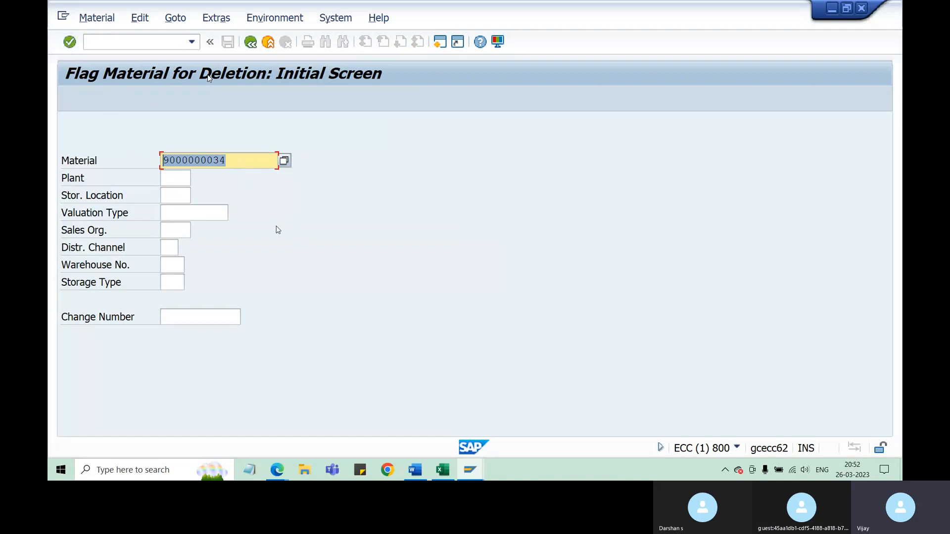
pyautogui.press('Return')
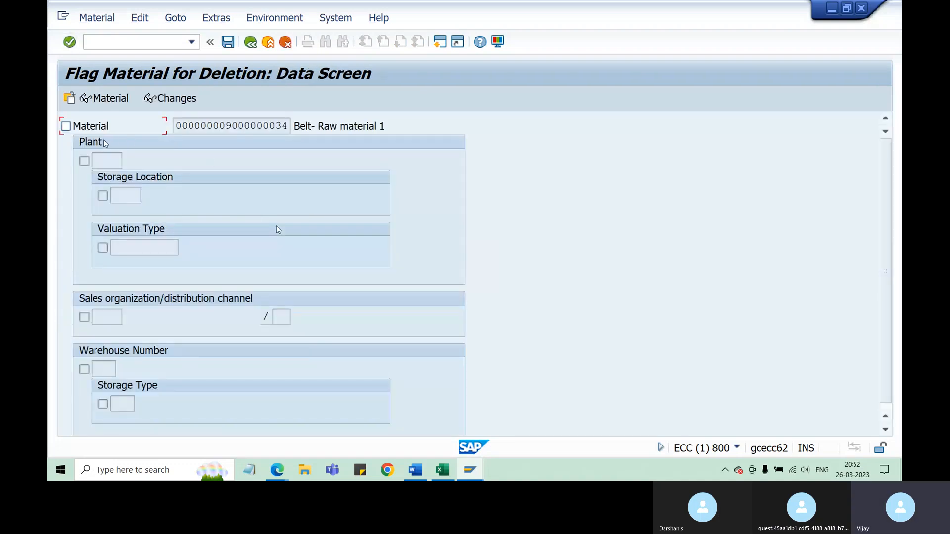
# Step: Tick the material deletion flag, display the belt material's change documents and return to the deletion data
pyautogui.click(66, 127)
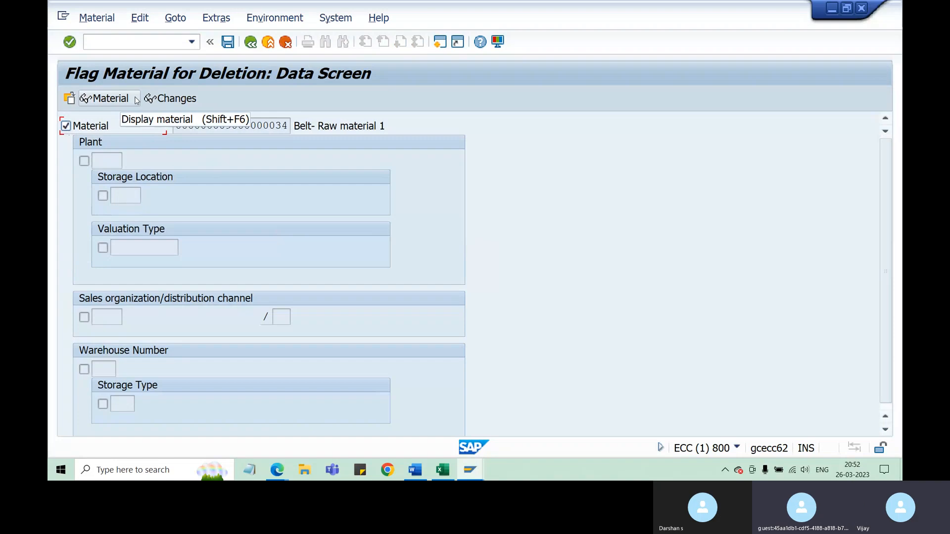
pyautogui.click(168, 99)
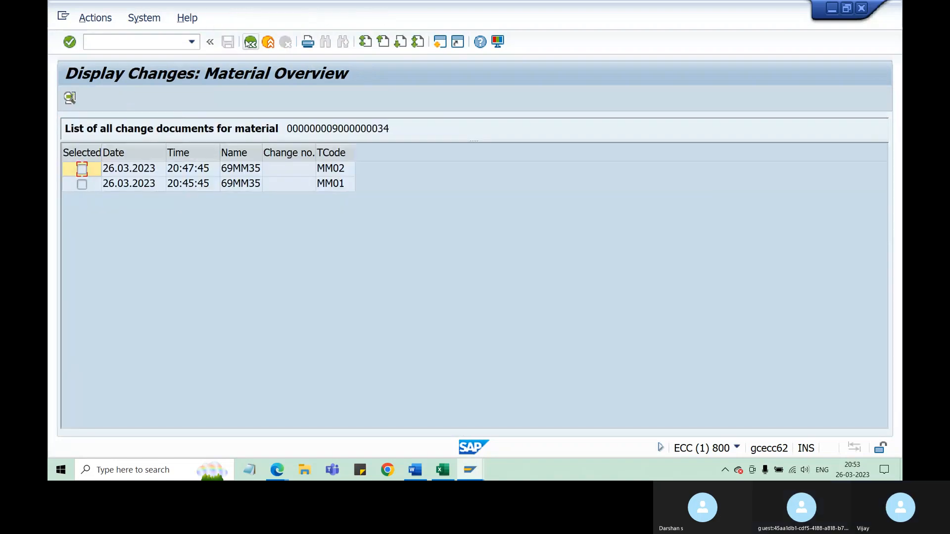
pyautogui.press('F3')
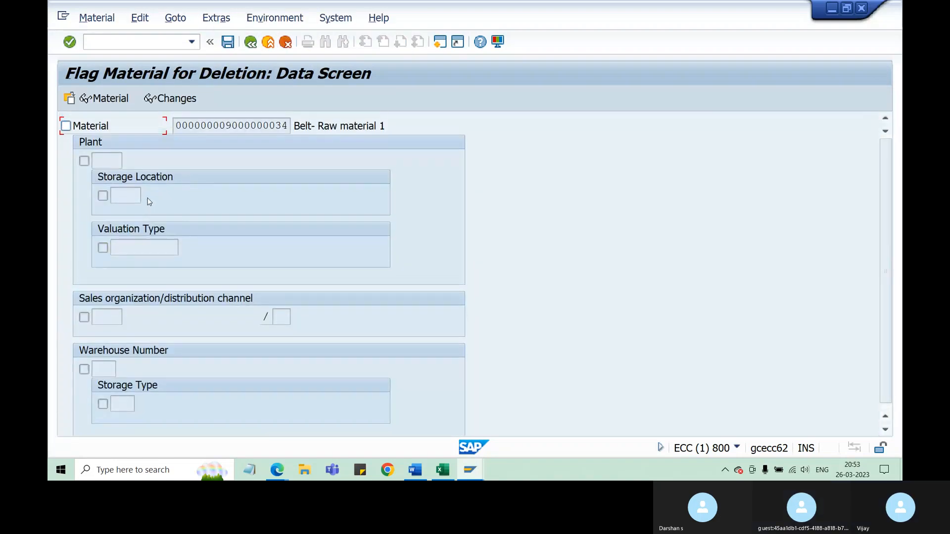
pyautogui.click(96, 21)
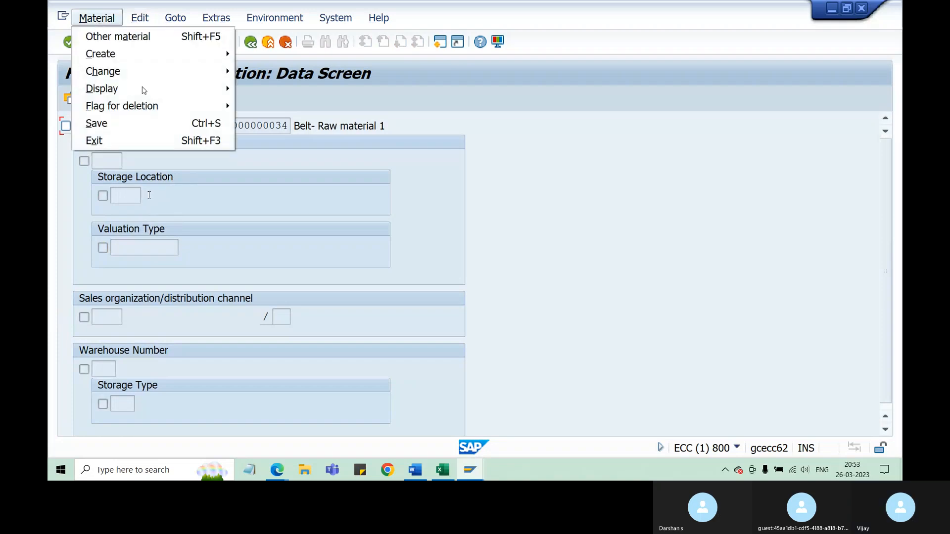
pyautogui.click(137, 155)
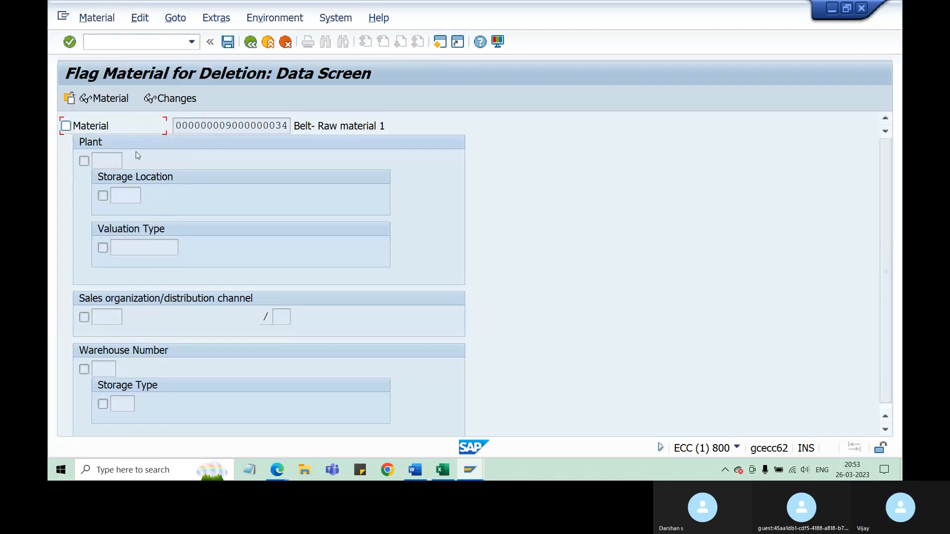
pyautogui.click(66, 126)
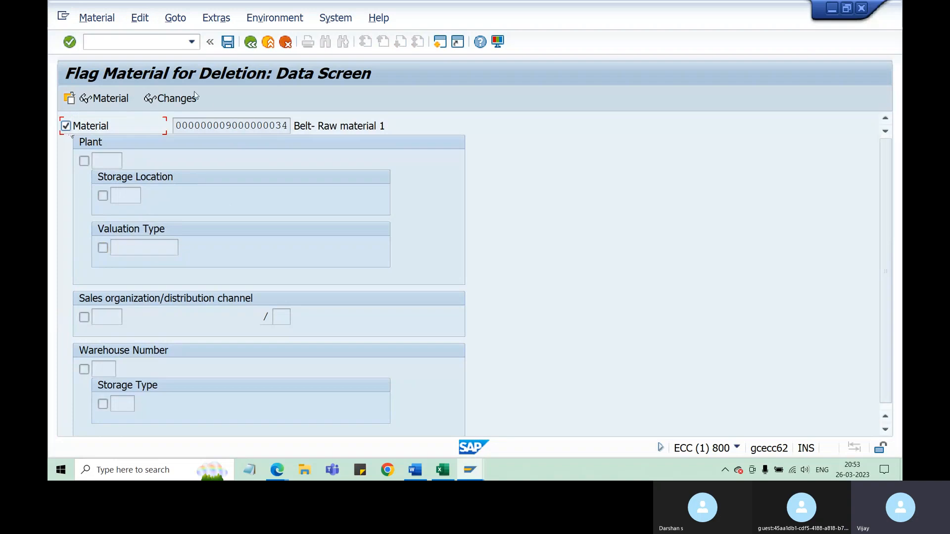
pyautogui.click(229, 44)
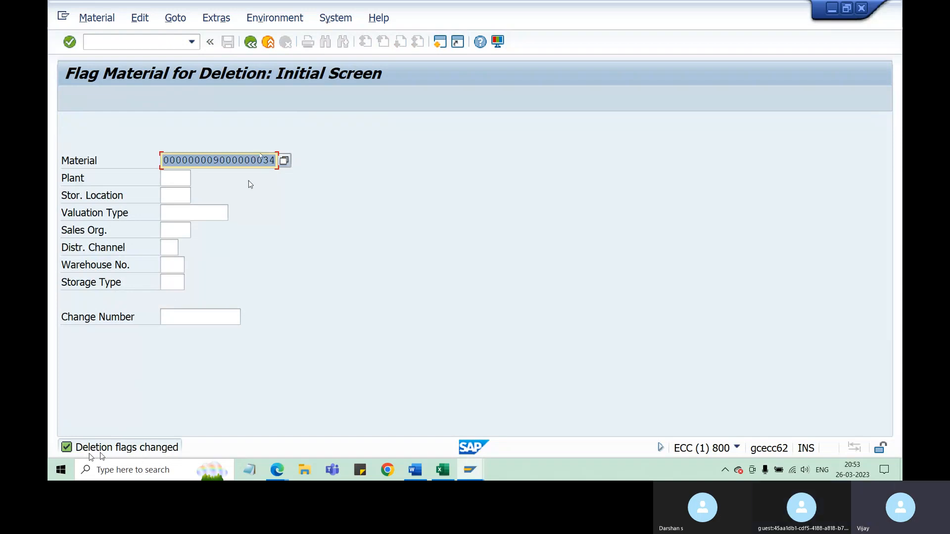
pyautogui.click(146, 42)
pyautogui.write('/nmm06')
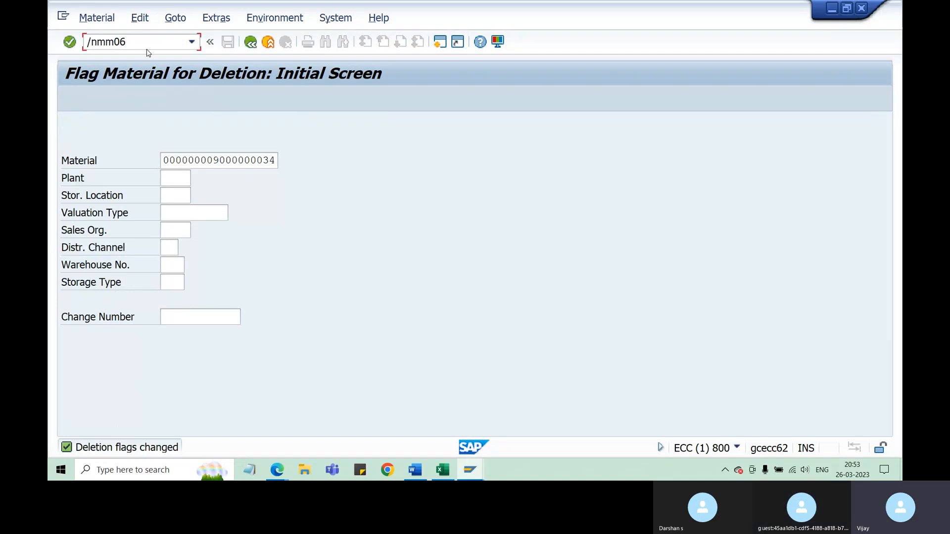
pyautogui.press('Return')
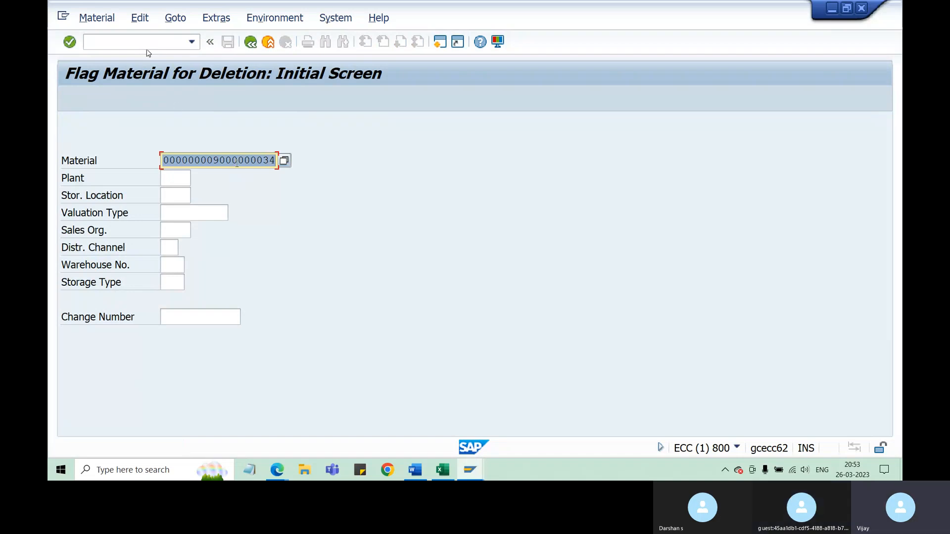
pyautogui.click(264, 160)
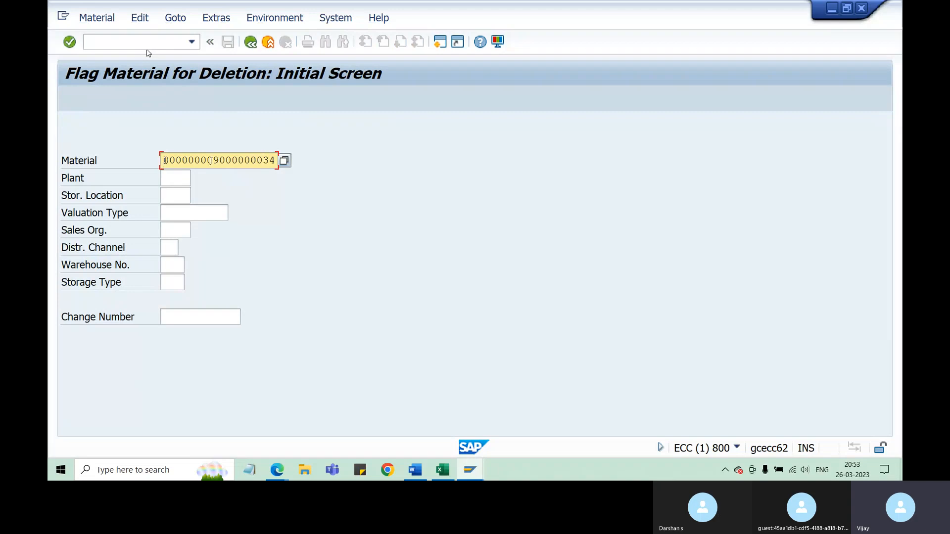
pyautogui.moveTo(213, 158); pyautogui.dragTo(161, 160)
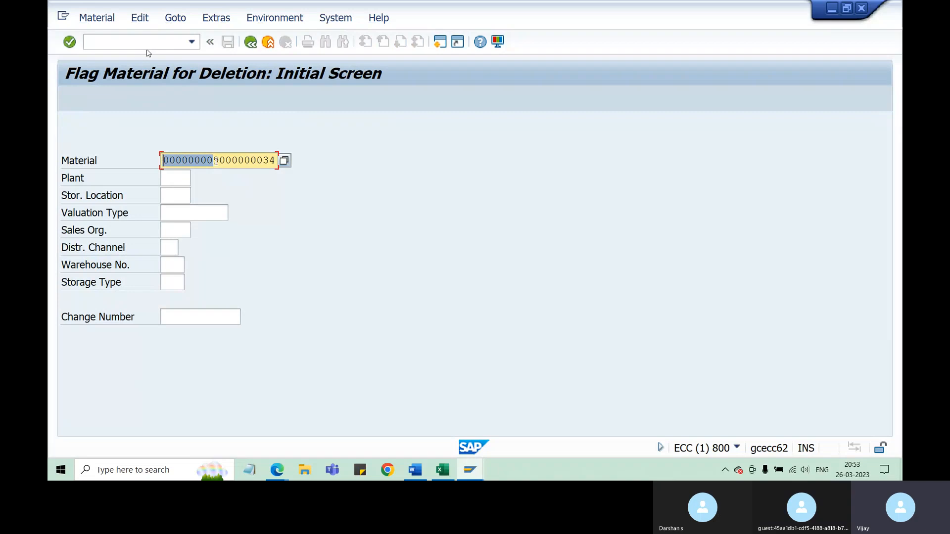
pyautogui.moveTo(216, 163); pyautogui.dragTo(274, 161)
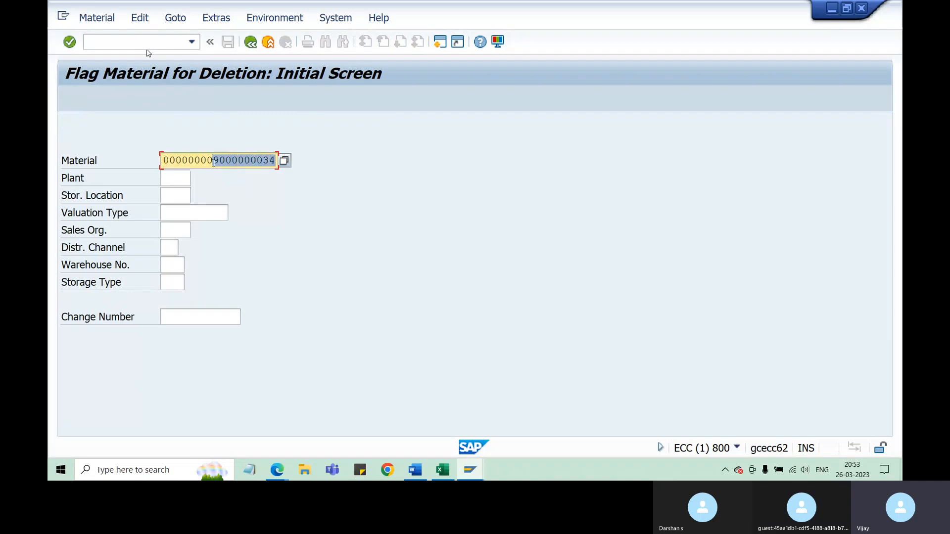
pyautogui.moveTo(214, 163); pyautogui.dragTo(160, 162)
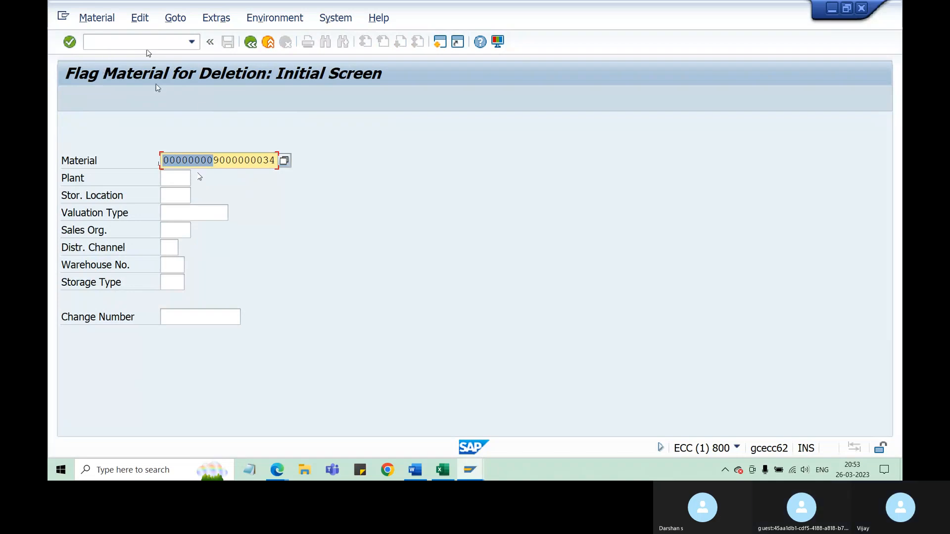
pyautogui.moveTo(276, 162); pyautogui.dragTo(149, 161)
pyautogui.hotkey('ctrl', 'c')
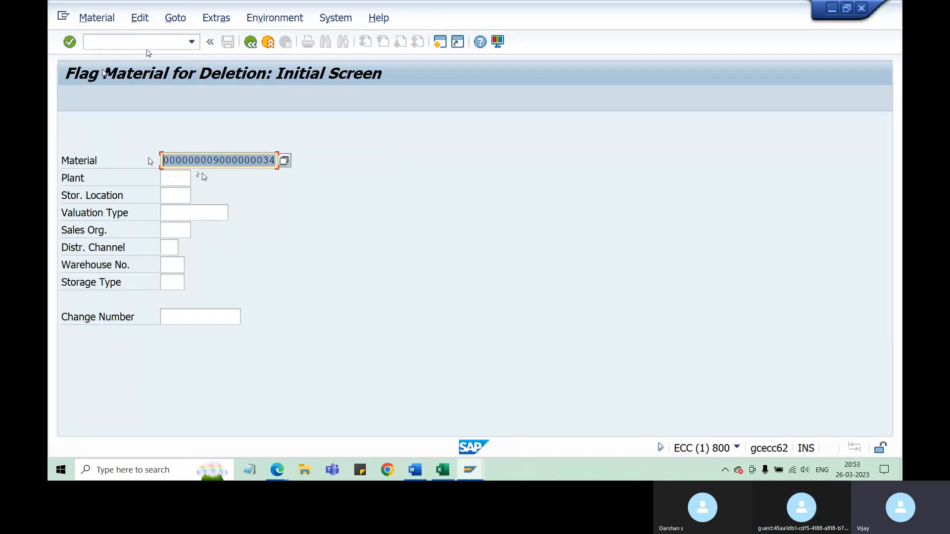
pyautogui.click(345, 349)
pyautogui.click(443, 470)
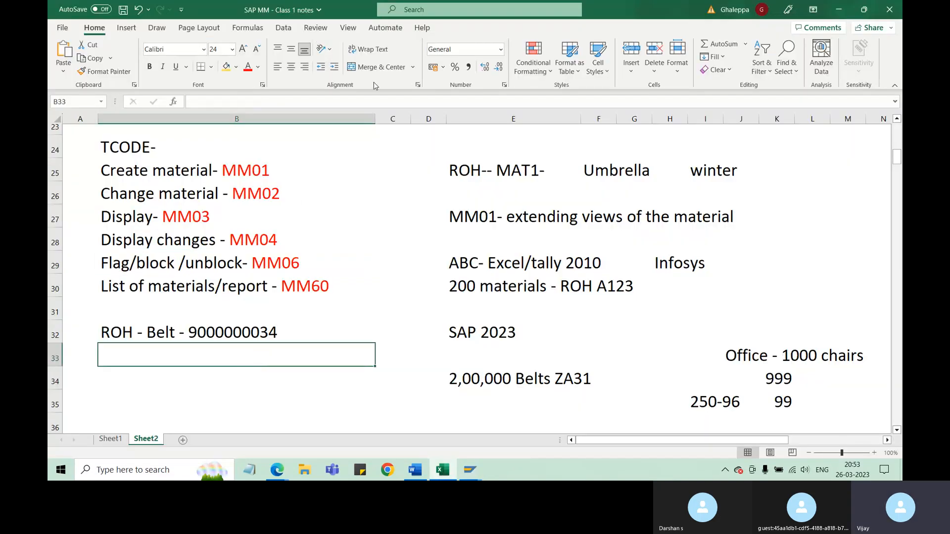
pyautogui.click(501, 49)
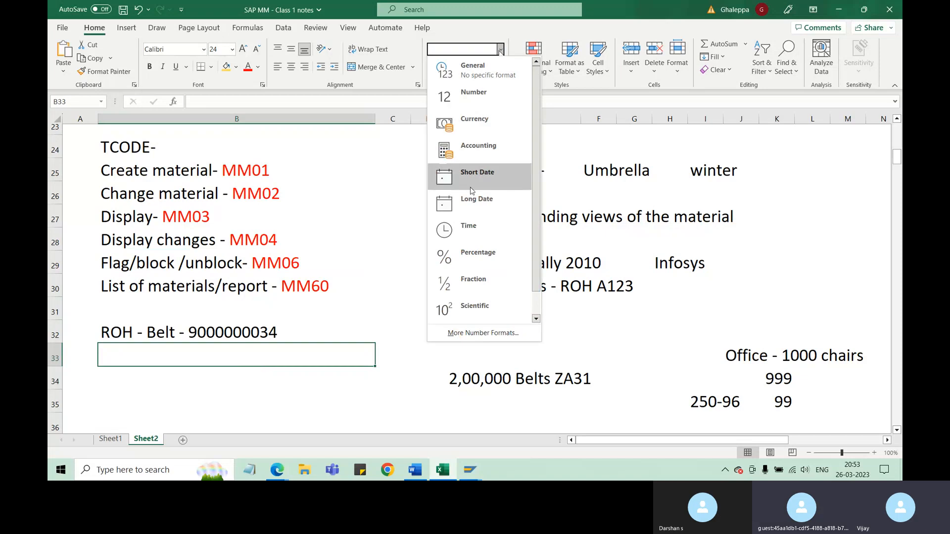
pyautogui.click(473, 99)
pyautogui.doubleClick(183, 354)
pyautogui.hotkey('ctrl', 'v')
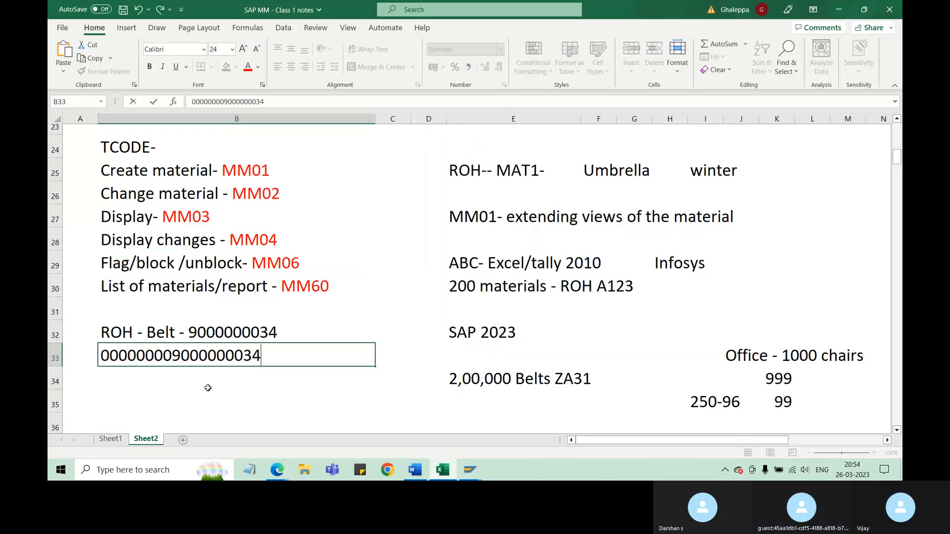
pyautogui.click(208, 406)
pyautogui.click(302, 359)
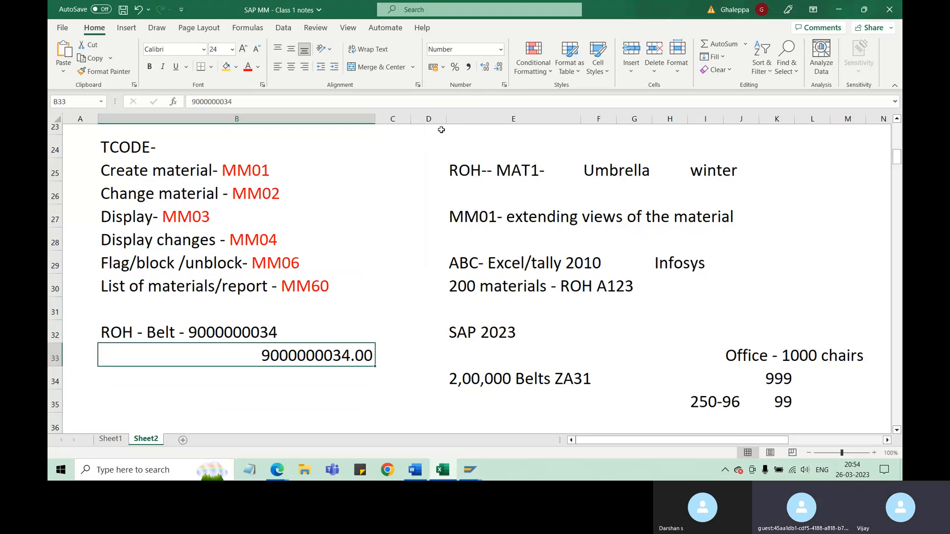
pyautogui.click(501, 49)
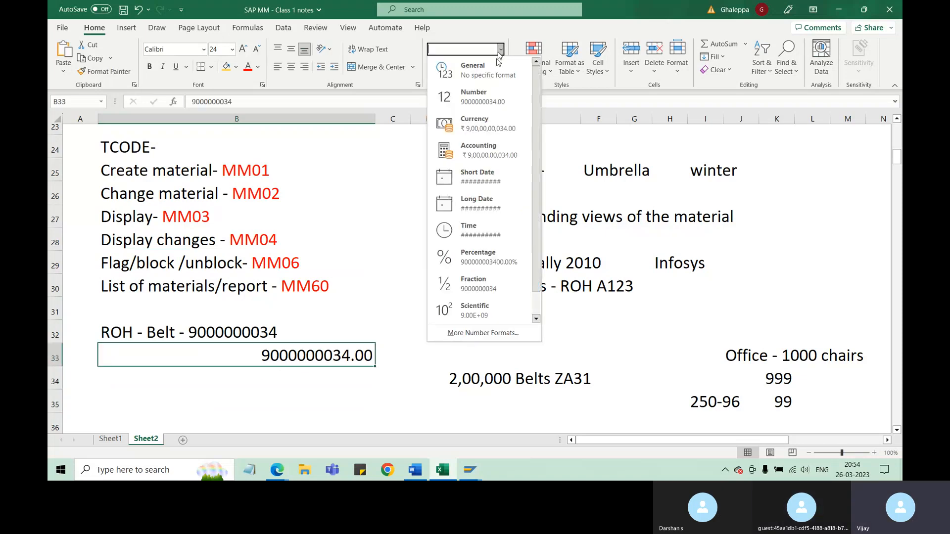
pyautogui.scroll(-1, 477, 216)
pyautogui.click(480, 310)
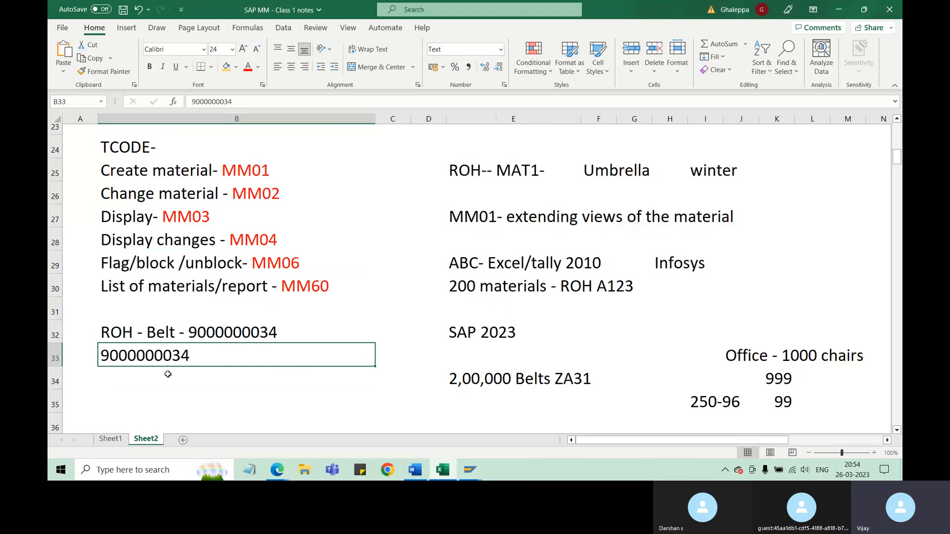
pyautogui.doubleClick(195, 355)
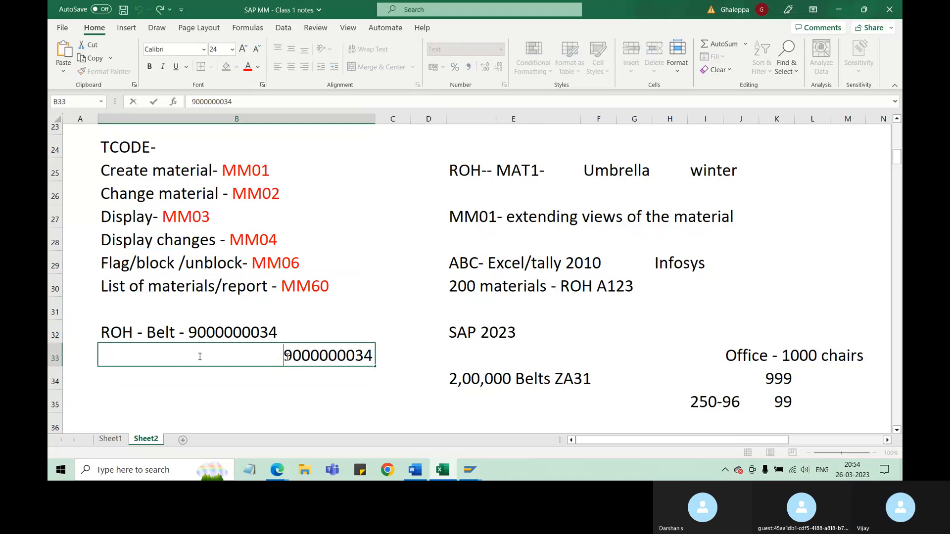
pyautogui.write('000000000')
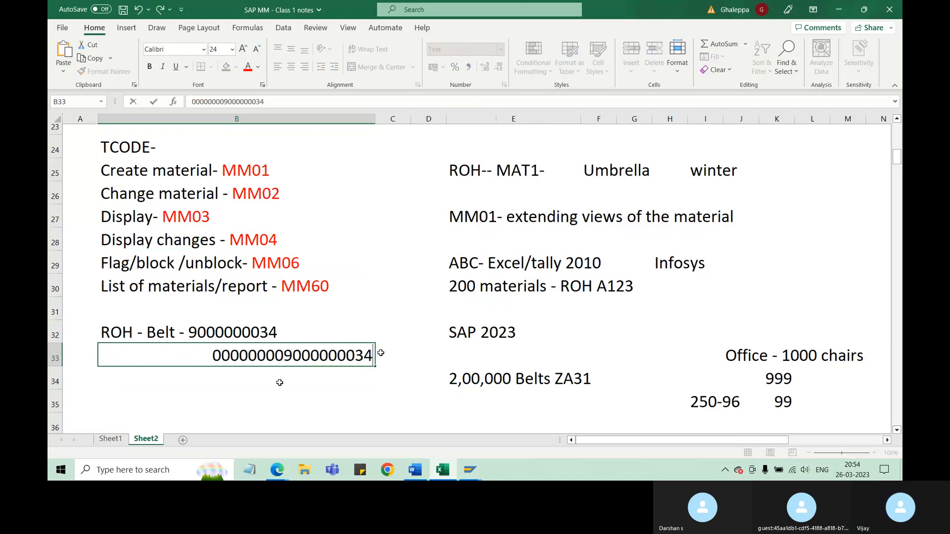
pyautogui.click(295, 400)
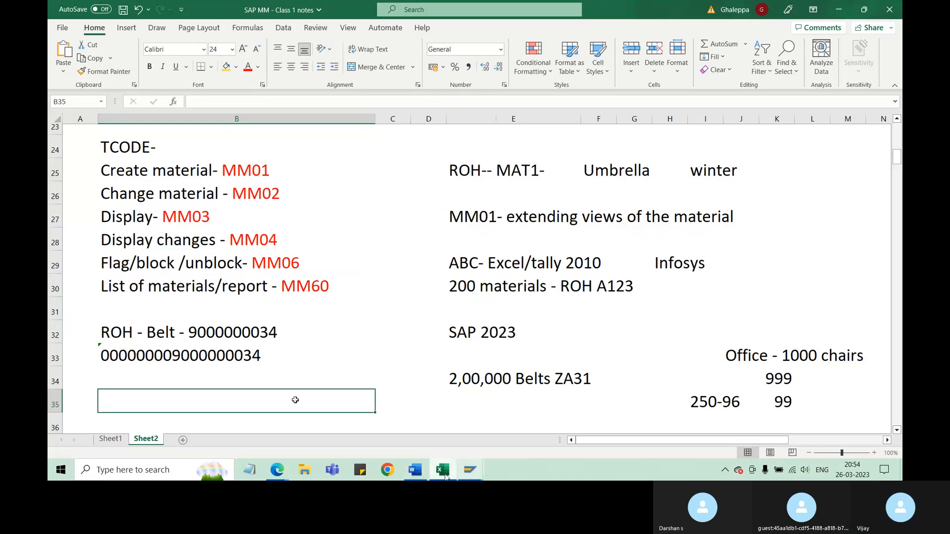
pyautogui.moveTo(467, 471)
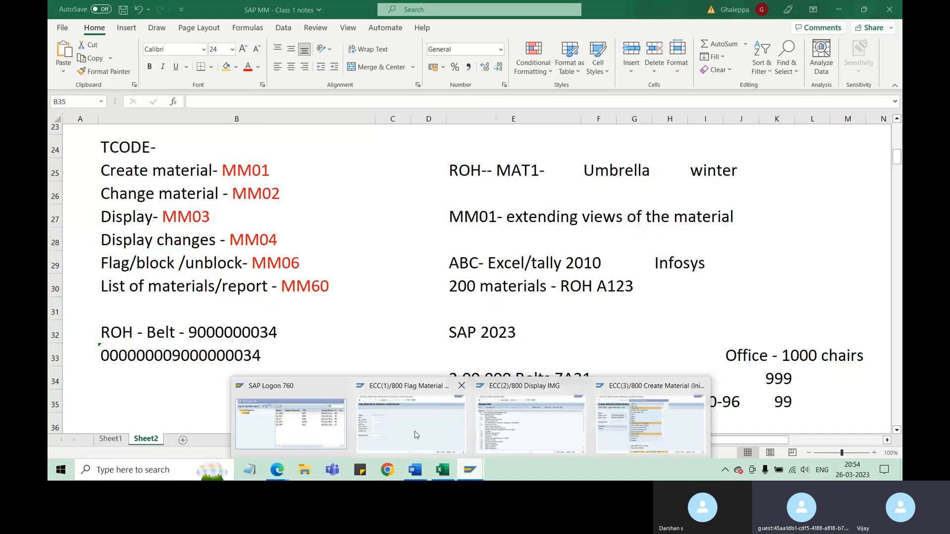
pyautogui.click(403, 376)
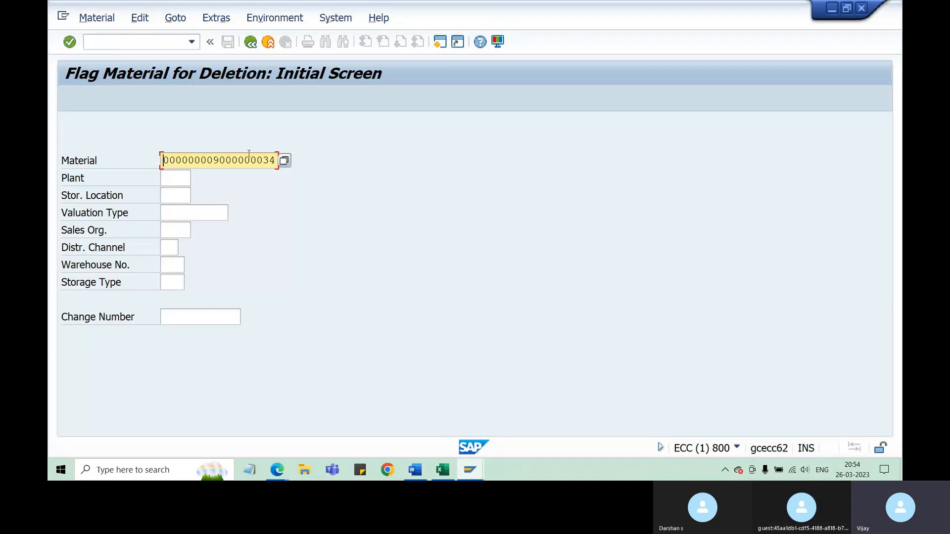
pyautogui.press('Return')
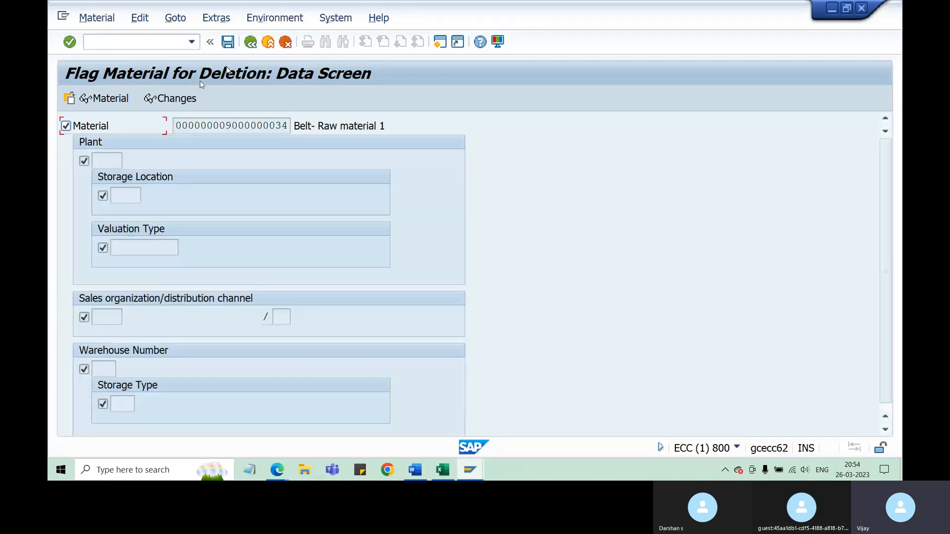
pyautogui.click(66, 127)
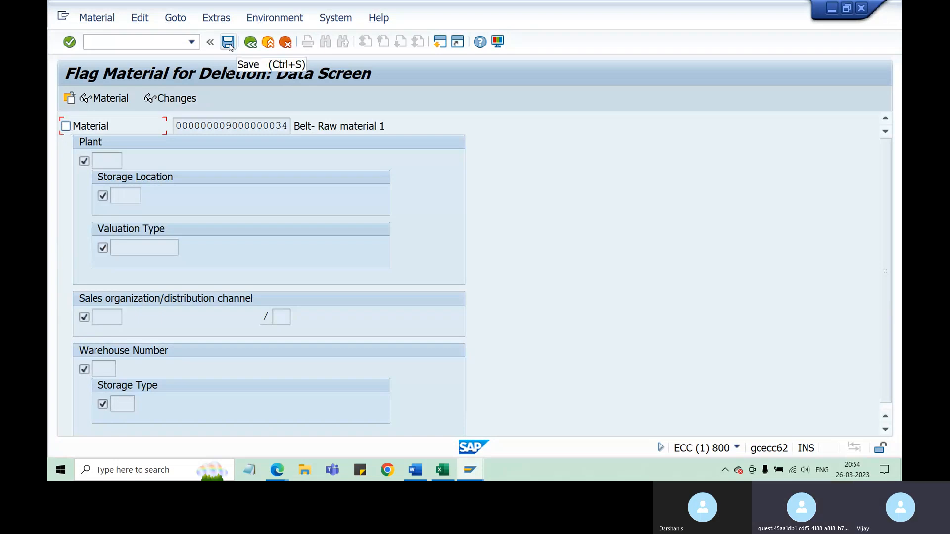
pyautogui.click(228, 42)
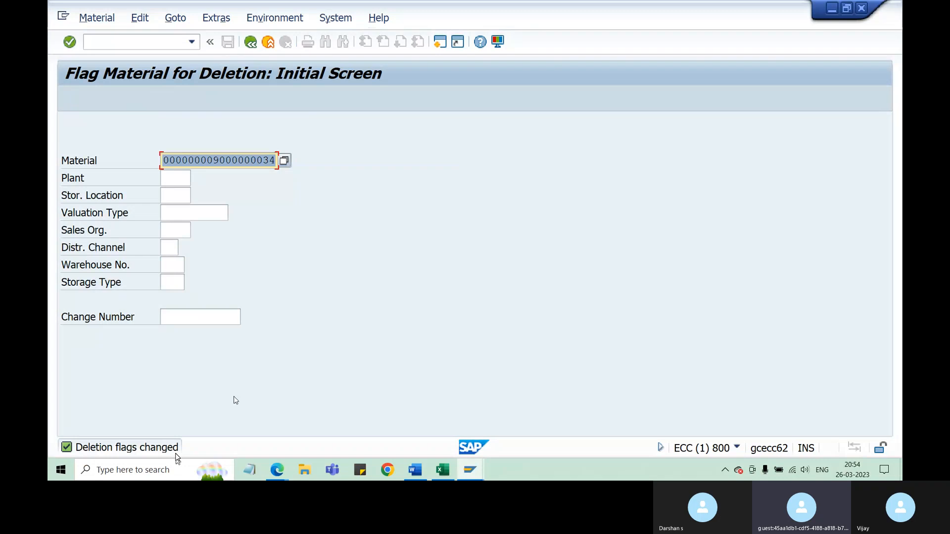
pyautogui.click(160, 44)
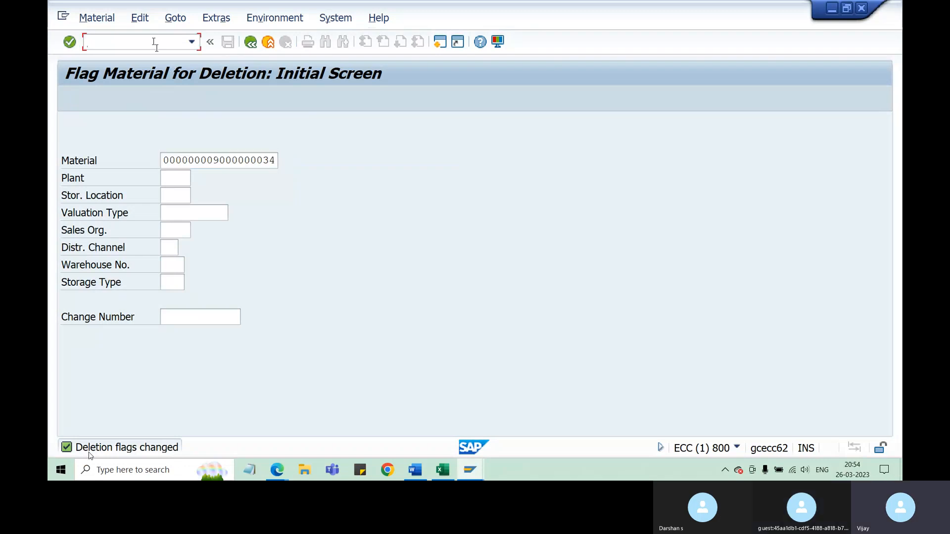
pyautogui.write('/nmm06')
pyautogui.press('Return')
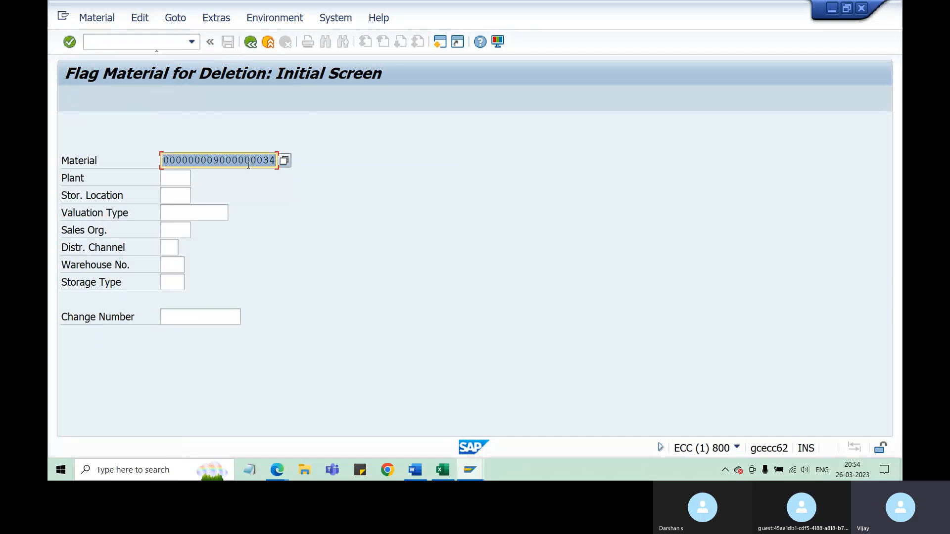
pyautogui.press('Return')
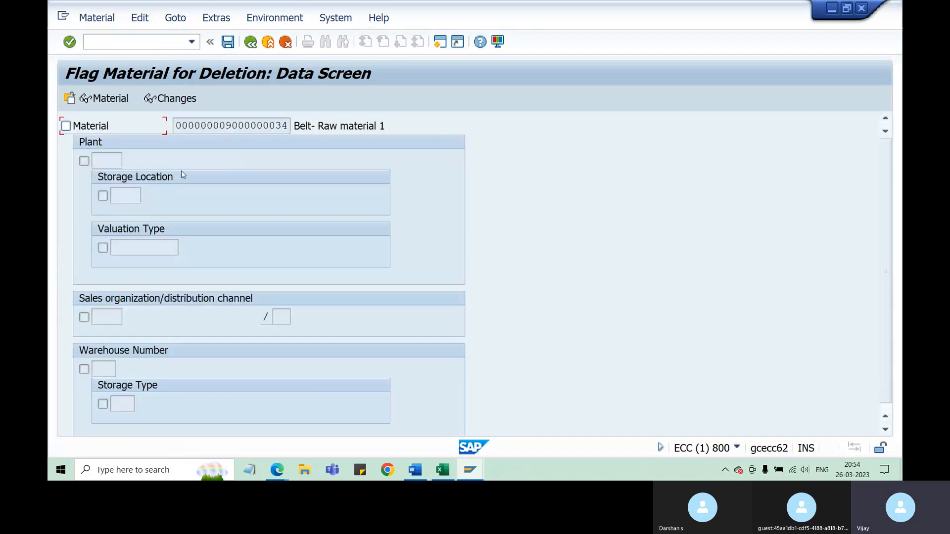
# Step: Try to set the deletion flags individually for plant, storage location, valuation type, sales organization, warehouse number and storage type
pyautogui.click(82, 161)
pyautogui.click(103, 195)
pyautogui.click(85, 163)
pyautogui.click(102, 196)
pyautogui.click(103, 247)
pyautogui.click(85, 319)
pyautogui.click(83, 368)
pyautogui.click(103, 405)
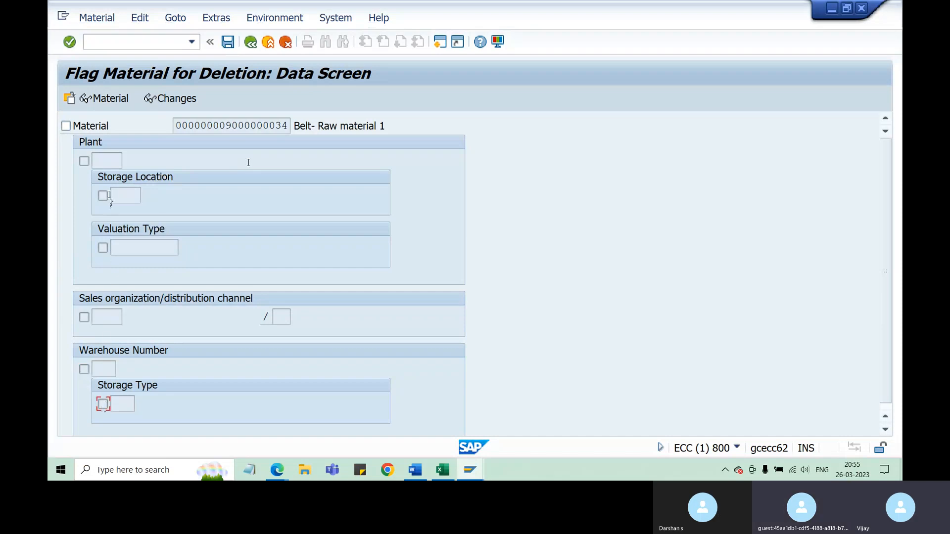
# Step: Flag the belt material for deletion at material level again, save, and reopen its deletion data to check the dependent levels
pyautogui.click(65, 126)
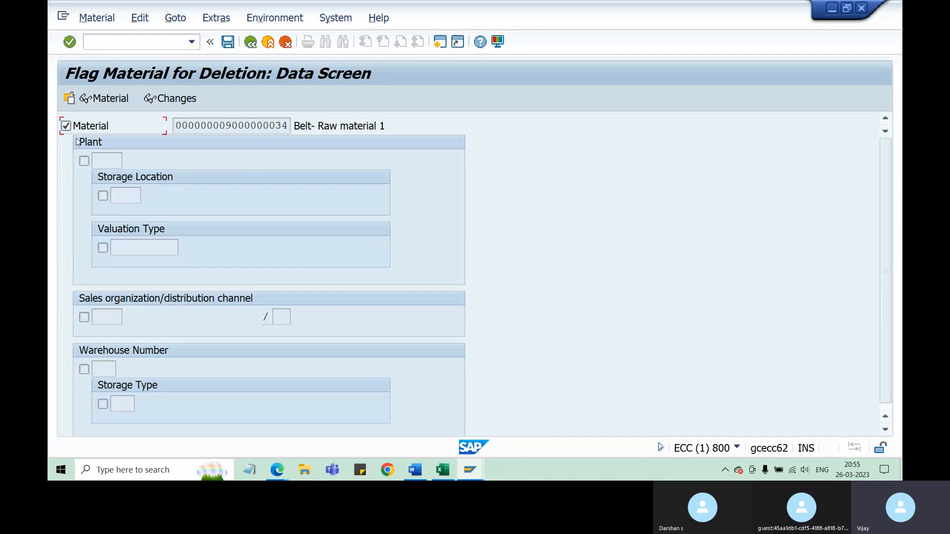
pyautogui.click(228, 43)
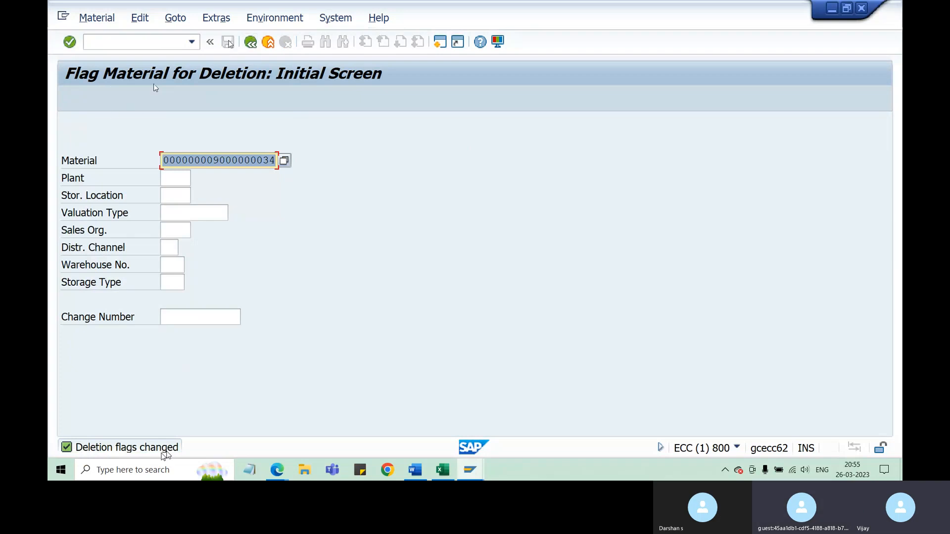
pyautogui.press('Return')
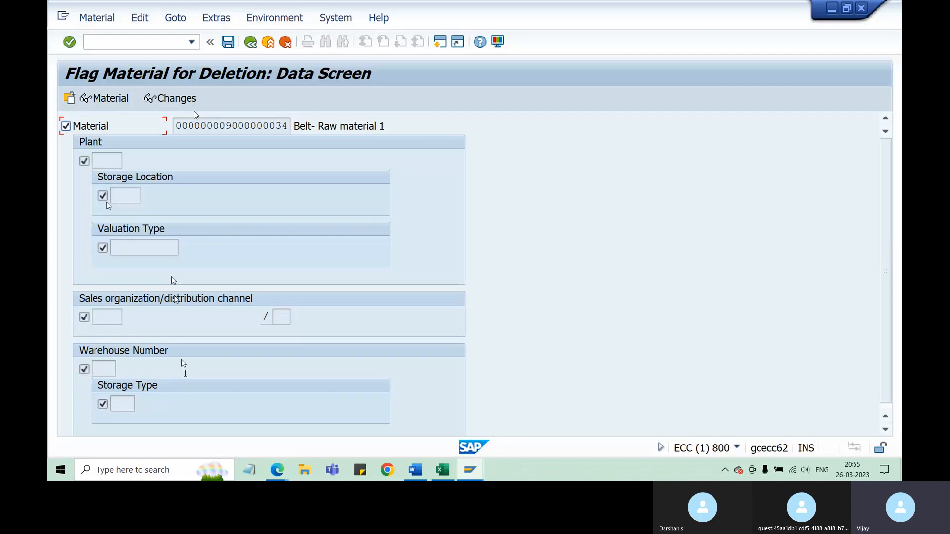
pyautogui.moveTo(287, 125)
pyautogui.mouseDown()
pyautogui.moveTo(232, 125)
pyautogui.moveTo(287, 126)
pyautogui.mouseUp()
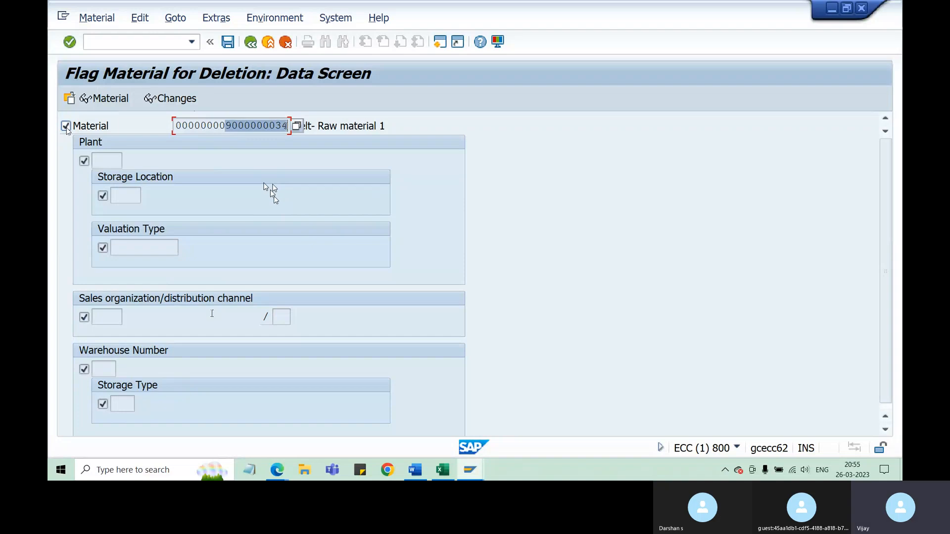
# Step: Clear the belt material's deletion flag at material level, save, and reopen the deletion data to check all levels
pyautogui.click(65, 126)
pyautogui.click(227, 41)
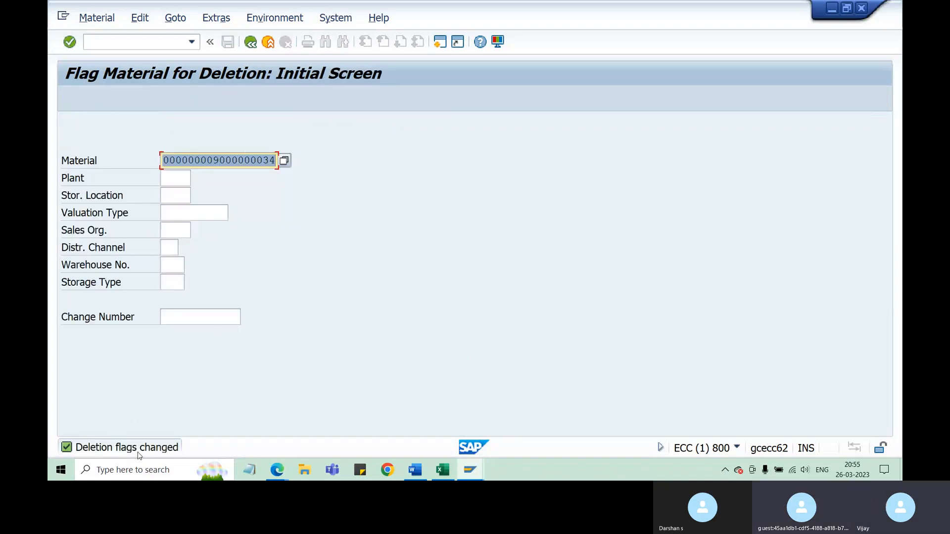
pyautogui.press('Return')
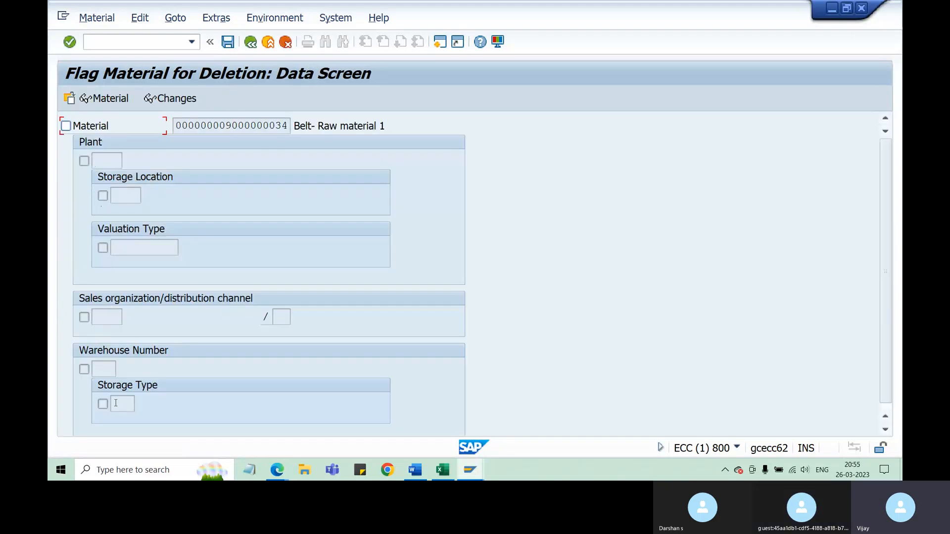
# Step: Switch to the Excel notes and review the transaction codes from MM01 for creating materials through MM60 for the materials list
pyautogui.click(448, 475)
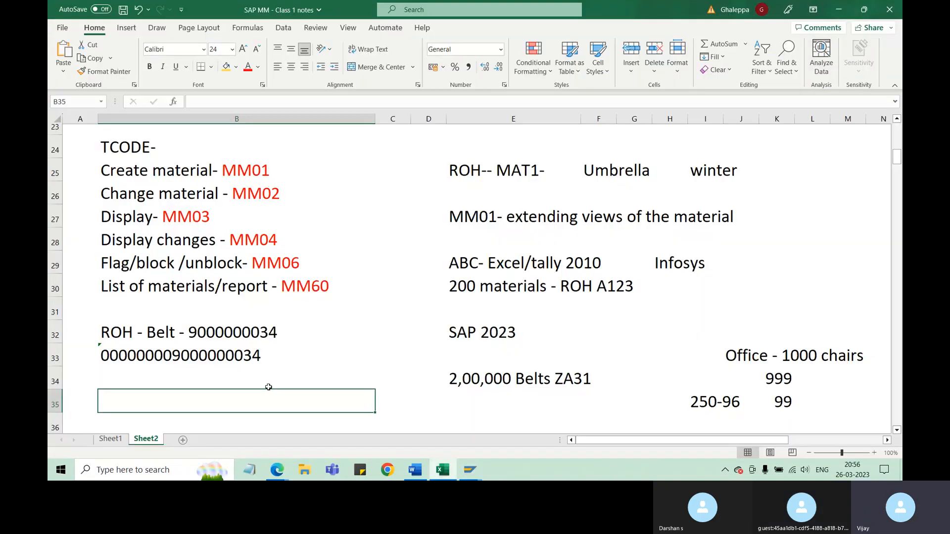
pyautogui.click(256, 171)
pyautogui.click(256, 201)
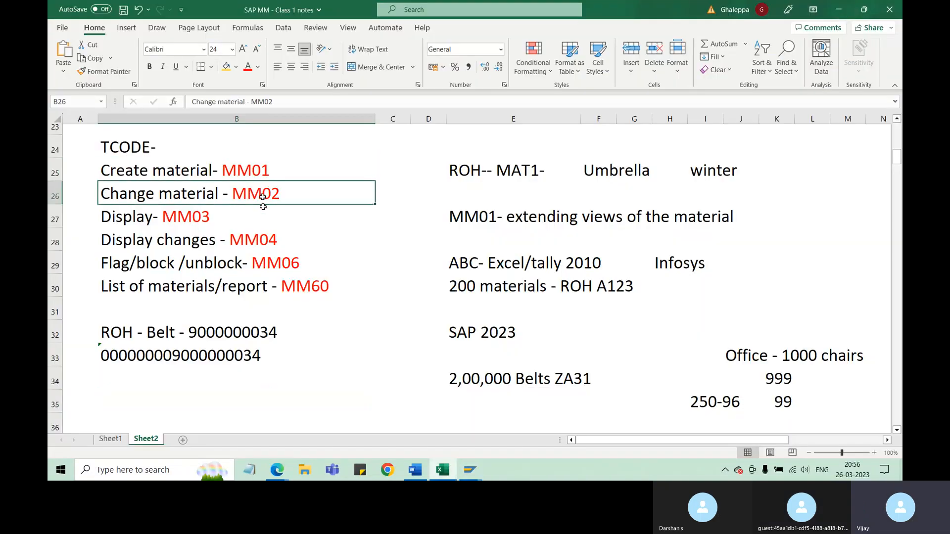
pyautogui.click(198, 220)
pyautogui.click(247, 237)
pyautogui.click(268, 261)
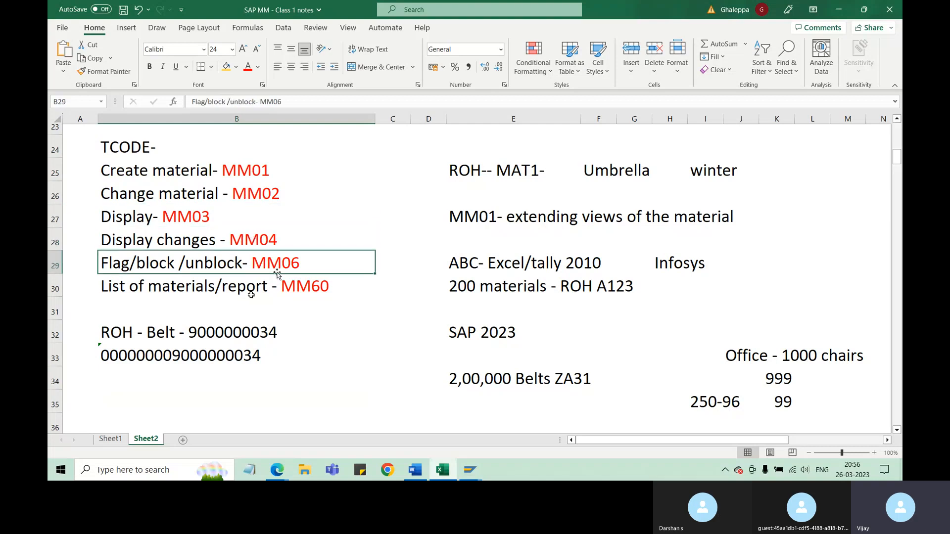
pyautogui.click(306, 289)
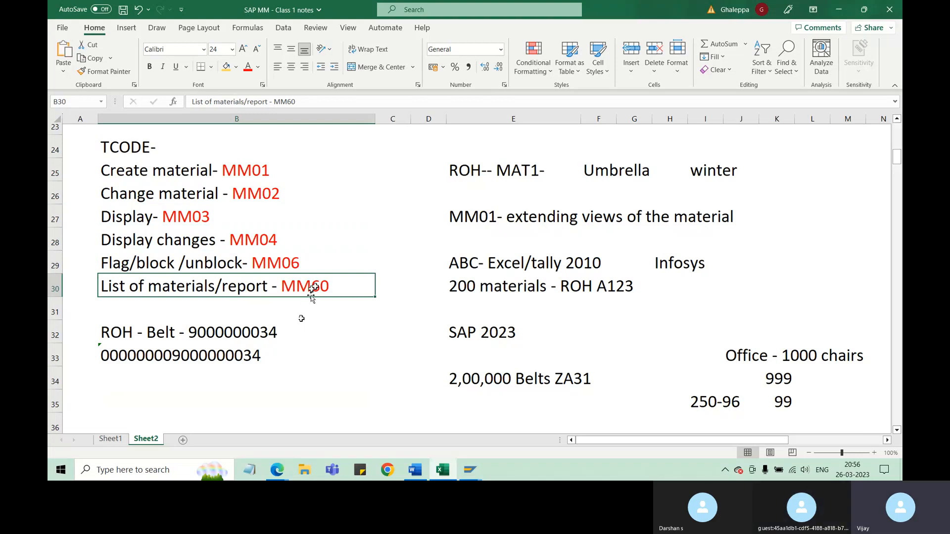
# Step: Switch back to the SAP deletion flag session, start MM60 and clear the prefilled material number
pyautogui.moveTo(470, 470)
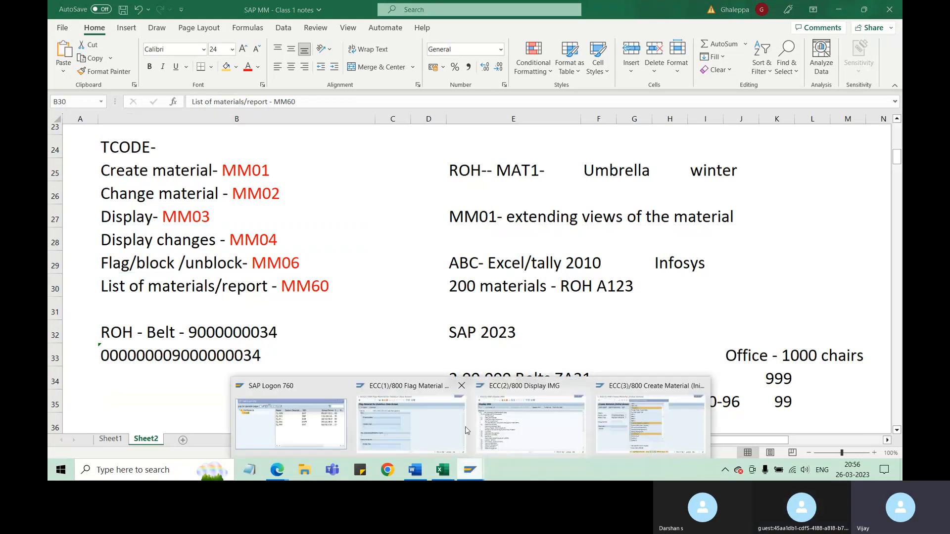
pyautogui.click(417, 439)
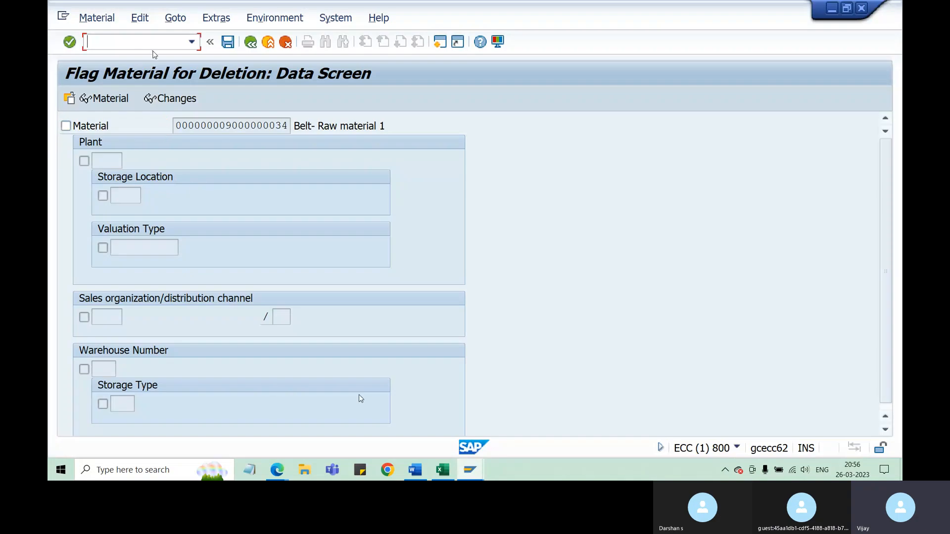
pyautogui.write('/nmm60')
pyautogui.press('Return')
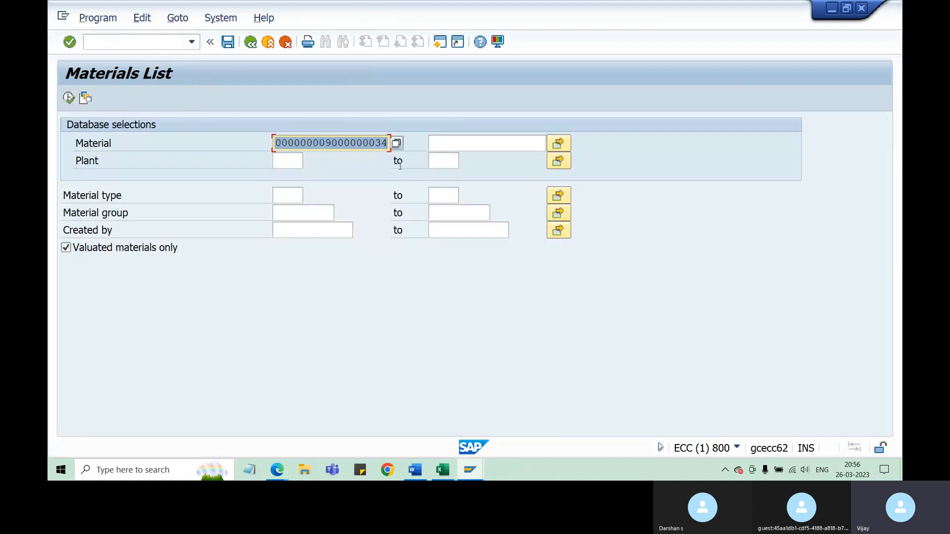
pyautogui.press('BackSpace')
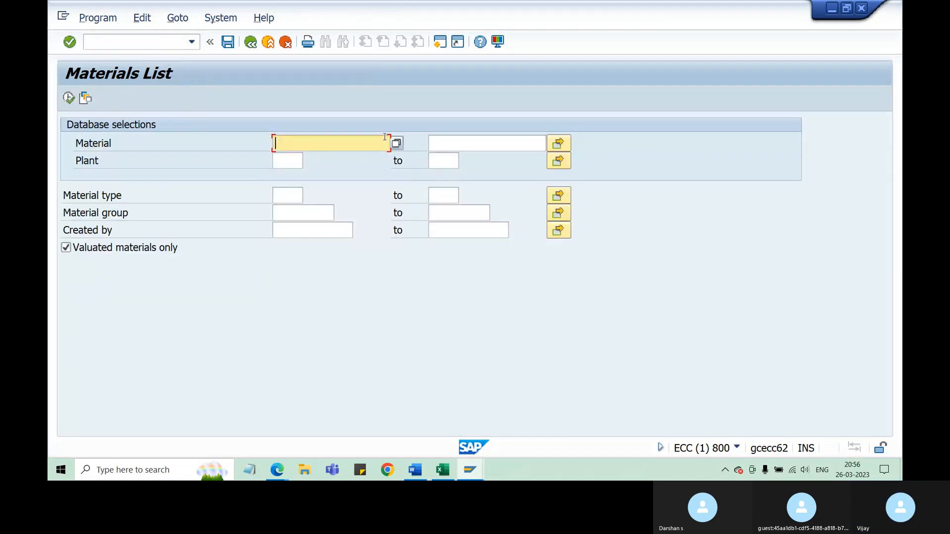
# Step: Restrict the materials list selection to plant ZA31
pyautogui.click(288, 162)
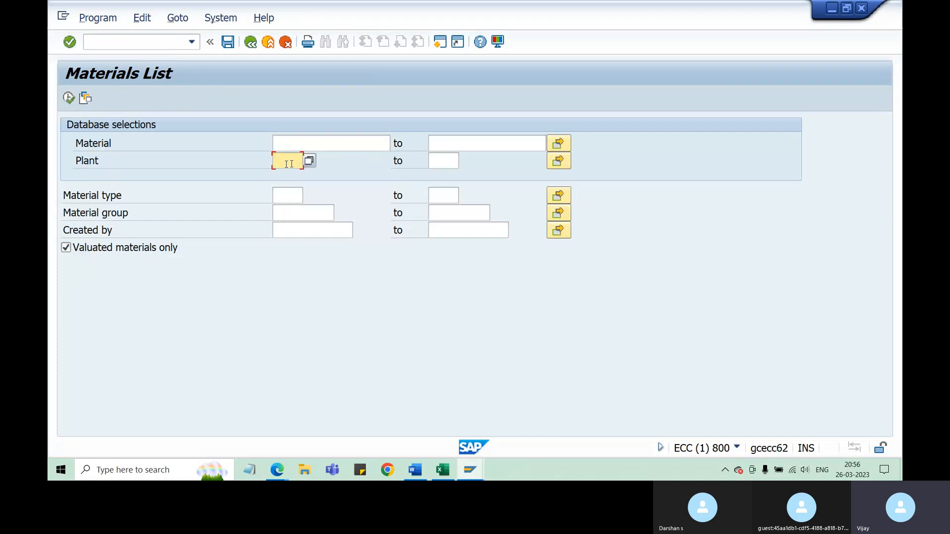
pyautogui.write('za31')
pyautogui.moveTo(275, 161); pyautogui.dragTo(302, 160)
pyautogui.click(281, 213)
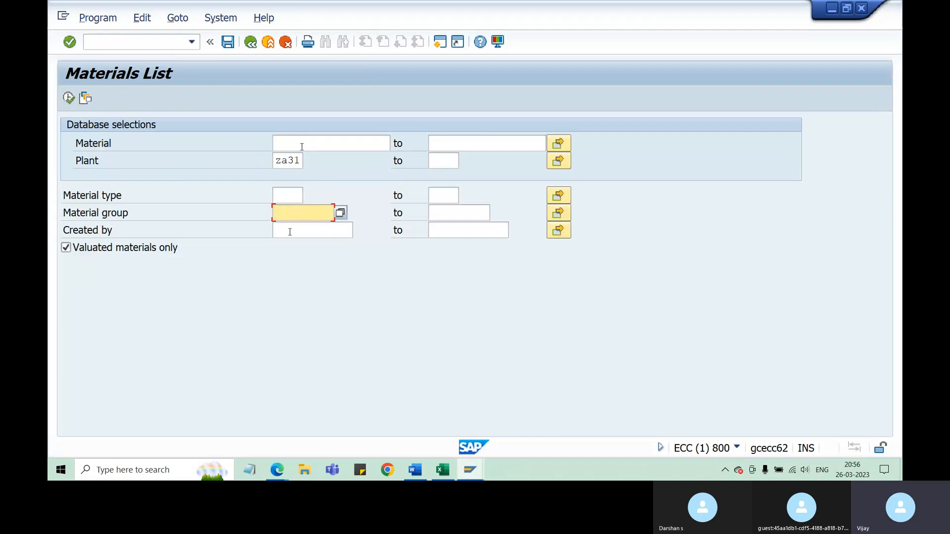
pyautogui.click(297, 231)
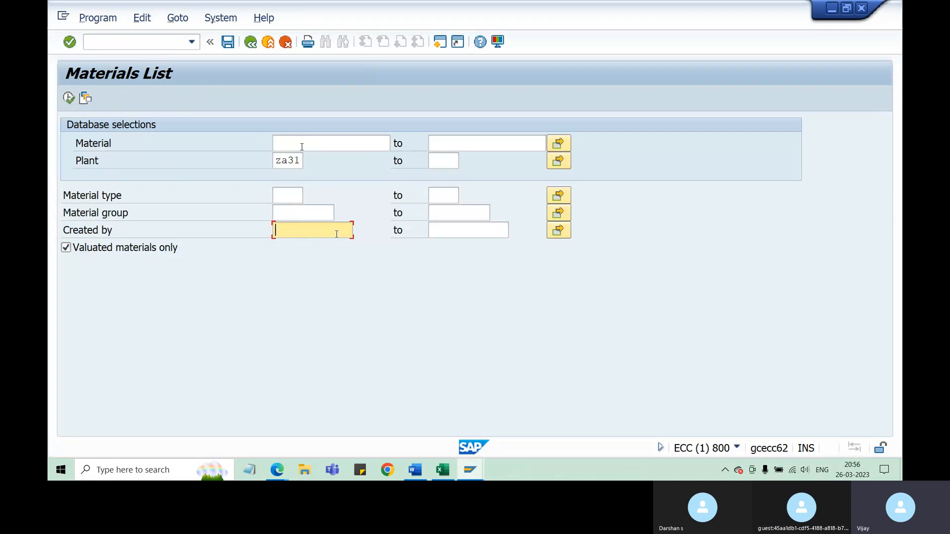
pyautogui.doubleClick(289, 161)
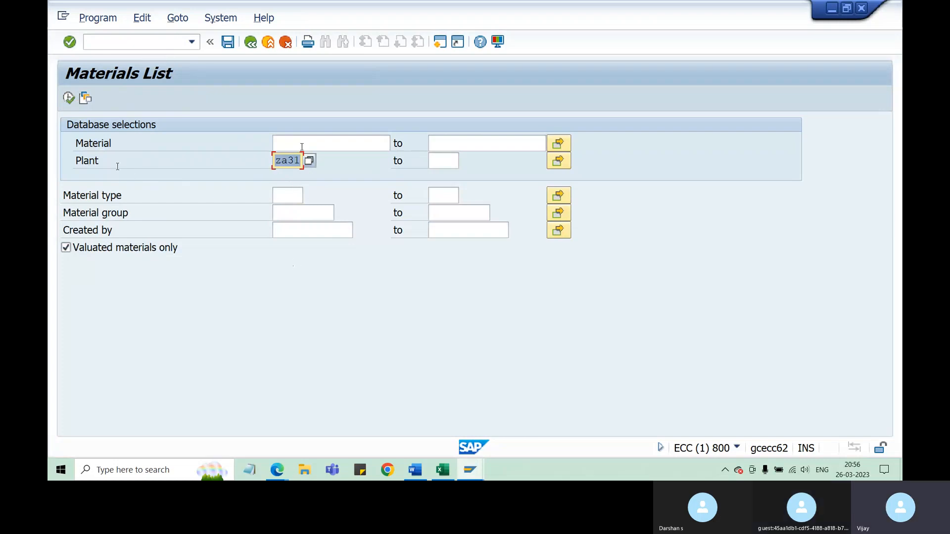
pyautogui.moveTo(103, 161); pyautogui.dragTo(74, 160)
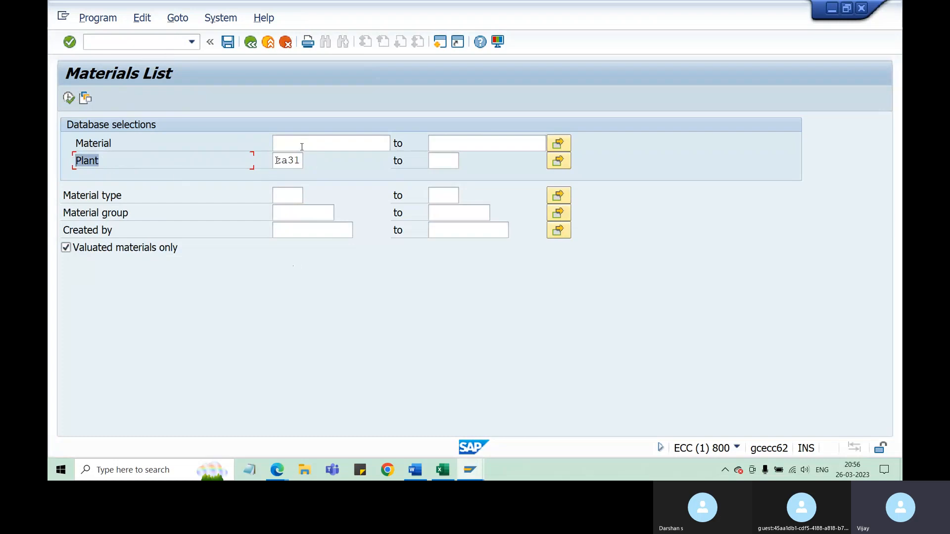
pyautogui.moveTo(276, 160); pyautogui.dragTo(299, 160)
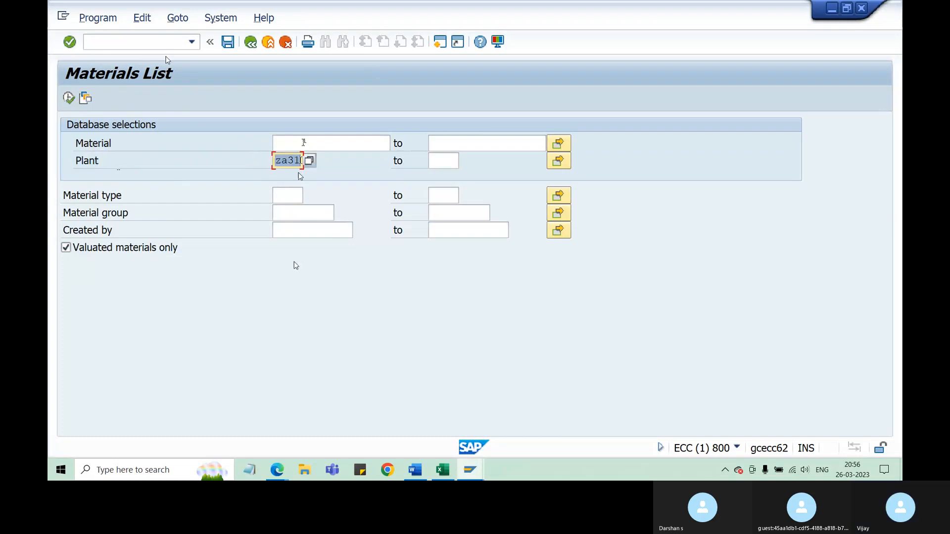
pyautogui.click(302, 231)
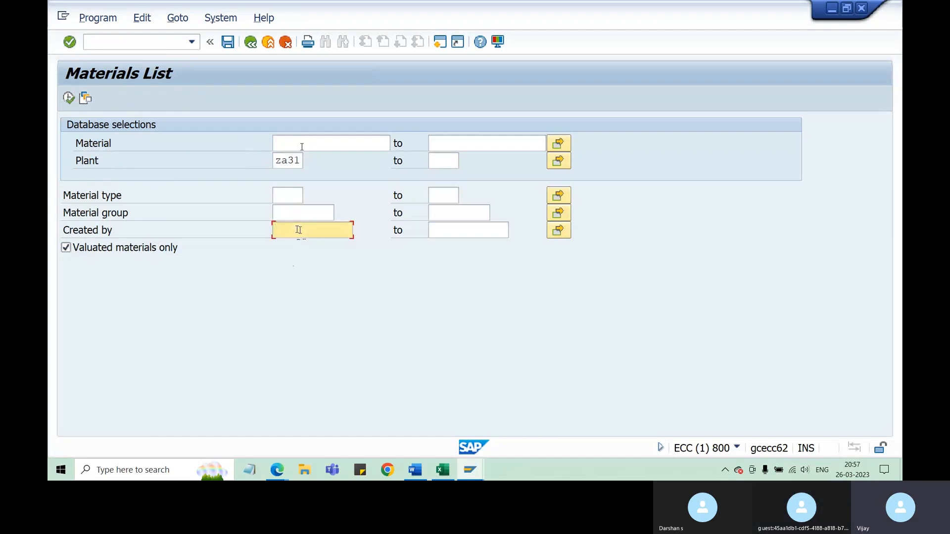
pyautogui.write('69mm35')
pyautogui.moveTo(319, 230); pyautogui.dragTo(272, 233)
pyautogui.moveTo(301, 161); pyautogui.dragTo(263, 161)
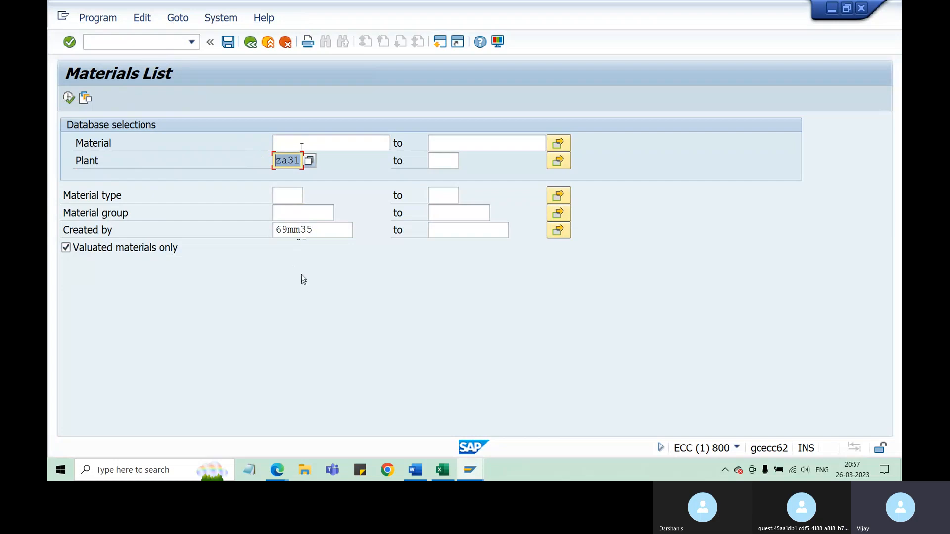
pyautogui.moveTo(320, 232); pyautogui.dragTo(273, 232)
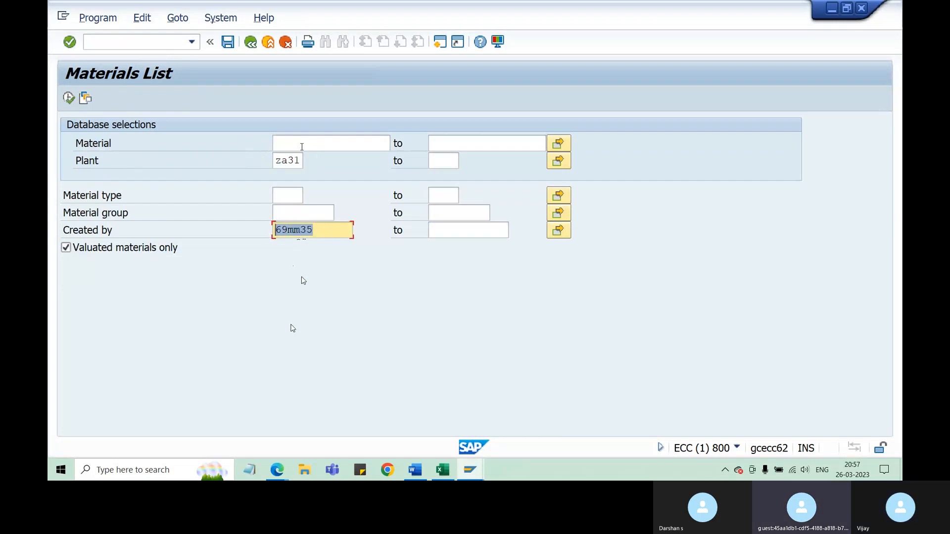
pyautogui.press('Delete')
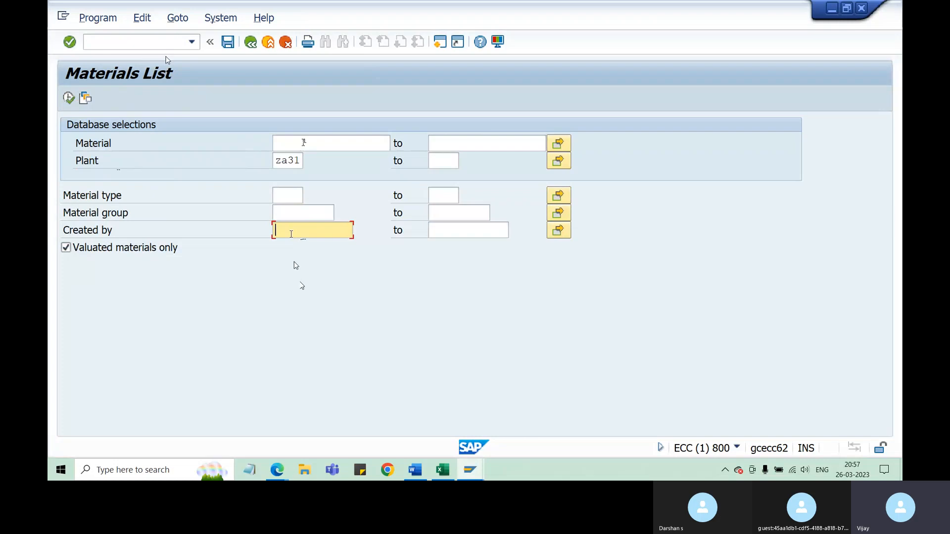
# Step: Run the materials list for plant ZA31 and widen the Material column
pyautogui.doubleClick(287, 160)
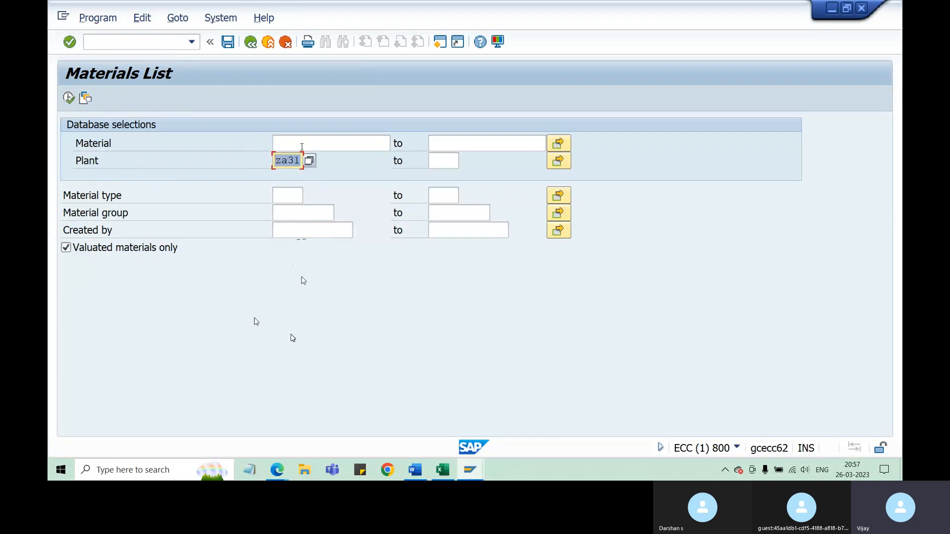
pyautogui.click(69, 98)
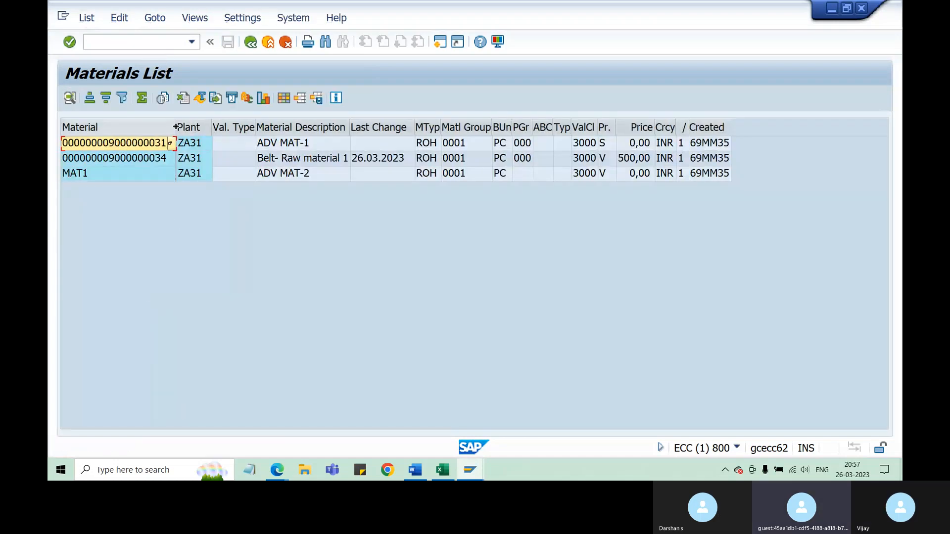
pyautogui.moveTo(176, 127); pyautogui.dragTo(214, 128)
# Step: Review the materials listed for the plant, checking the belt material's valuation class, price control, price and creator
pyautogui.click(141, 159)
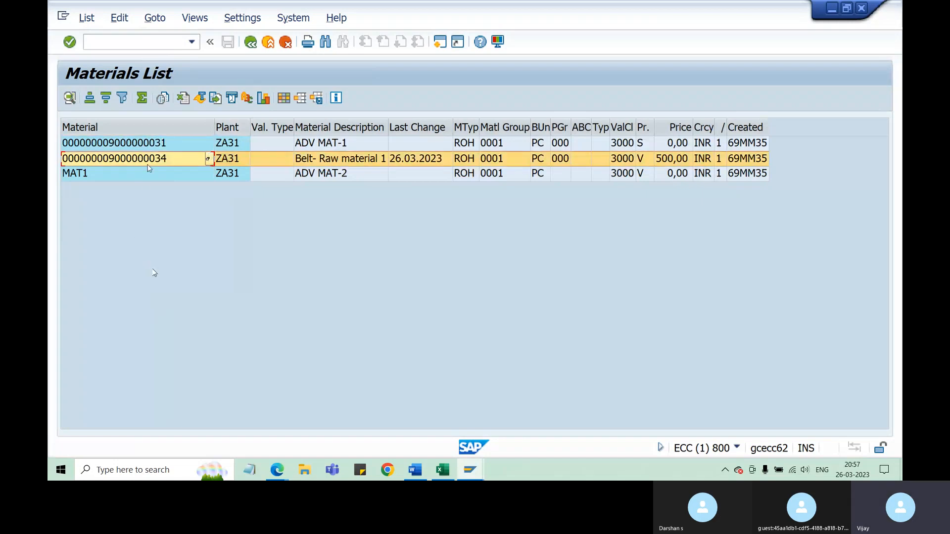
pyautogui.click(151, 144)
pyautogui.click(150, 173)
pyautogui.click(150, 144)
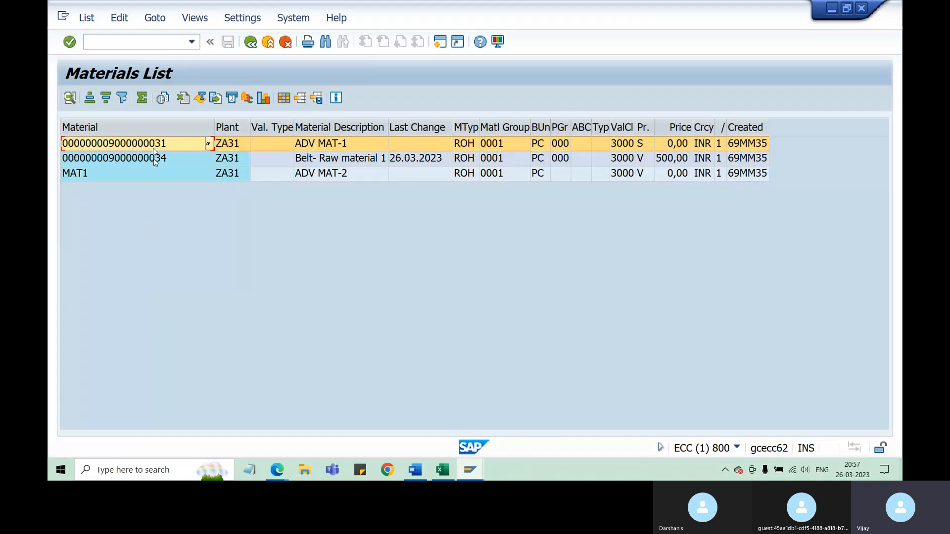
pyautogui.click(152, 173)
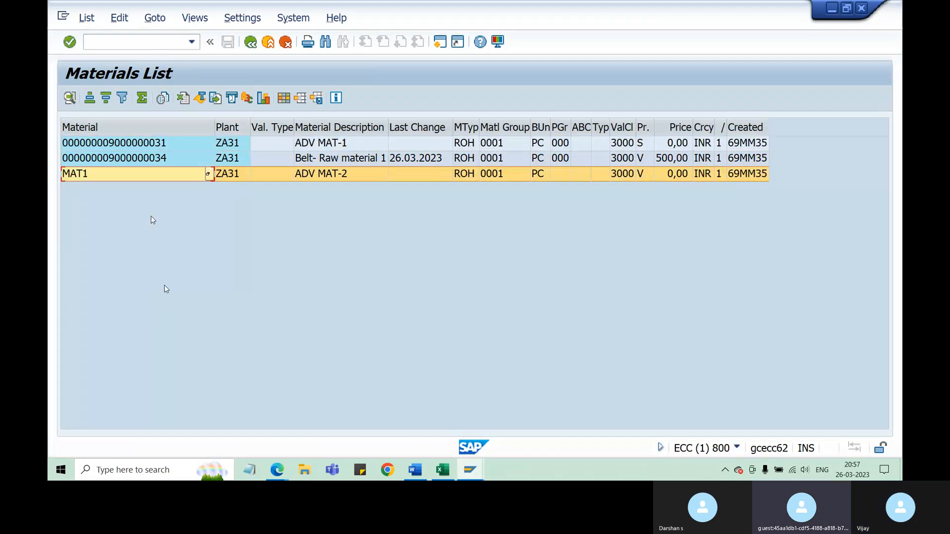
pyautogui.click(108, 159)
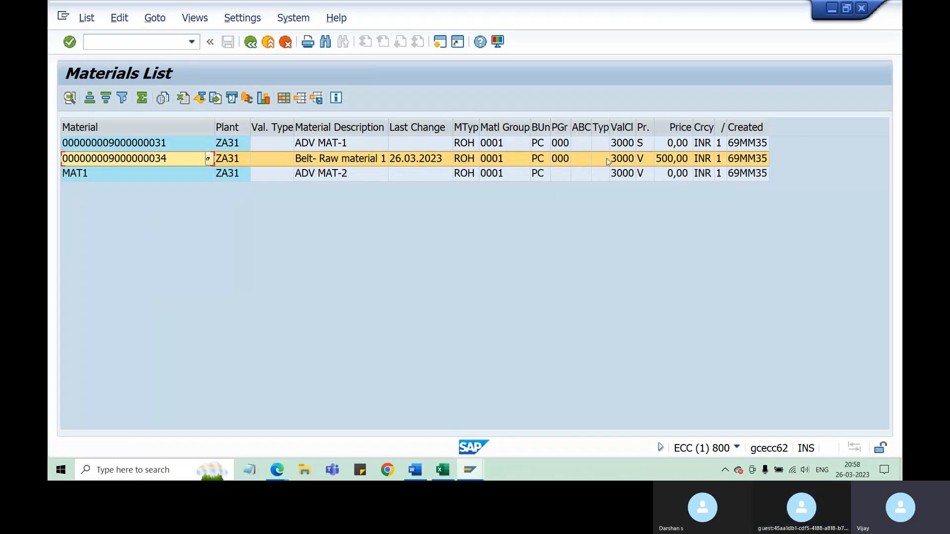
pyautogui.click(624, 160)
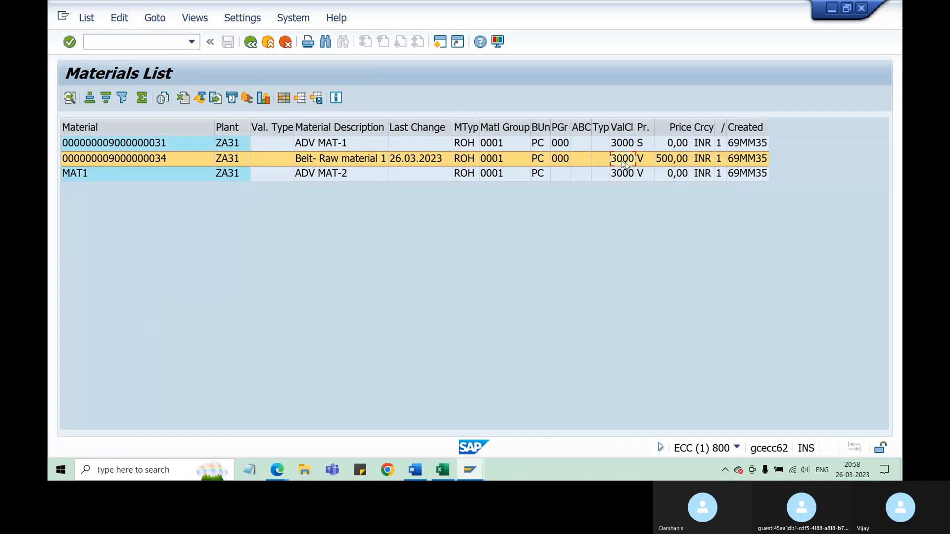
pyautogui.click(645, 161)
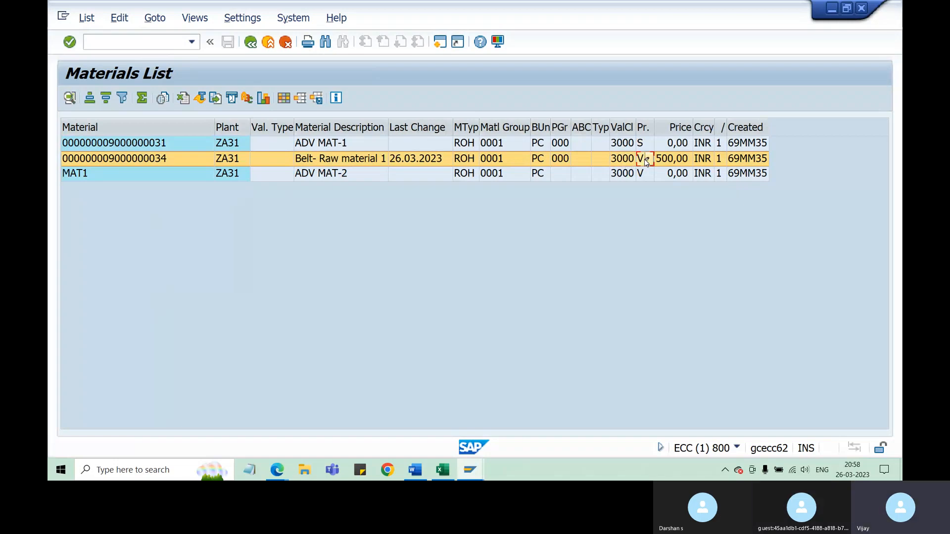
pyautogui.click(671, 161)
pyautogui.click(756, 161)
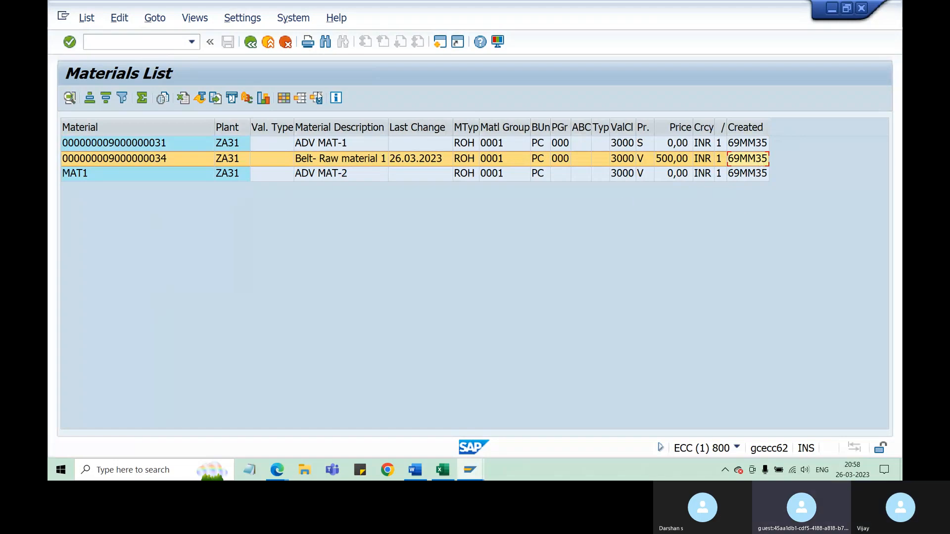
# Step: Return to the selection screen, clear the plant, enter the creator's user ID in Created by, and run the list
pyautogui.click(250, 42)
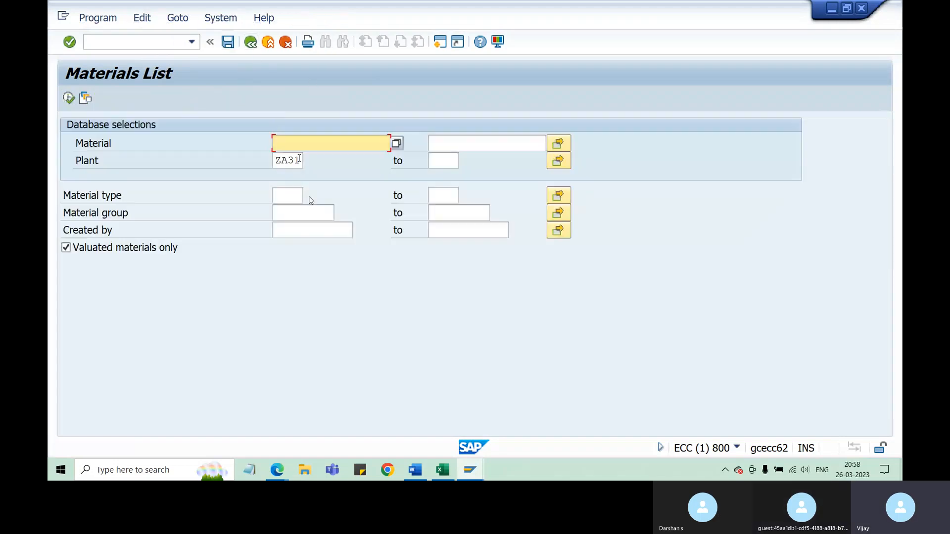
pyautogui.click(298, 159)
pyautogui.moveTo(298, 159); pyautogui.dragTo(238, 155)
pyautogui.press('BackSpace')
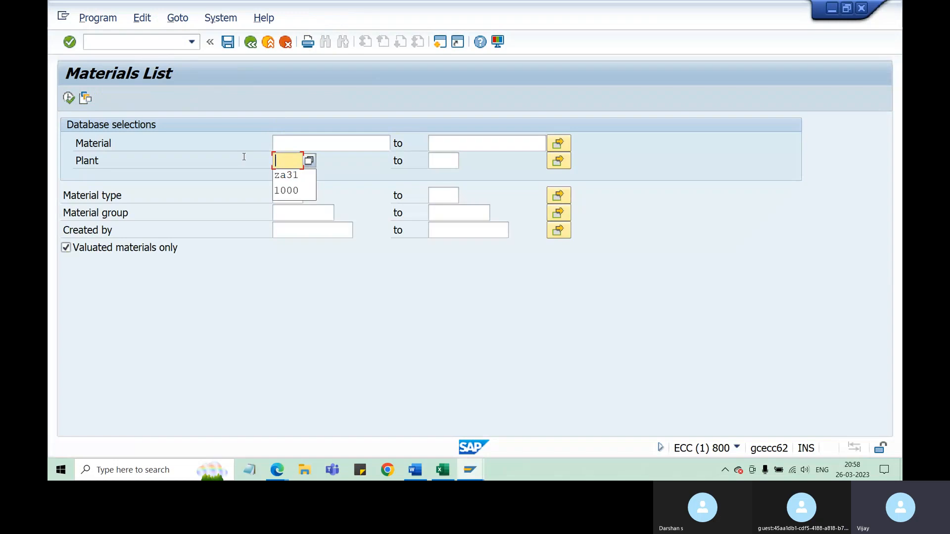
pyautogui.click(286, 230)
pyautogui.write('69mm35')
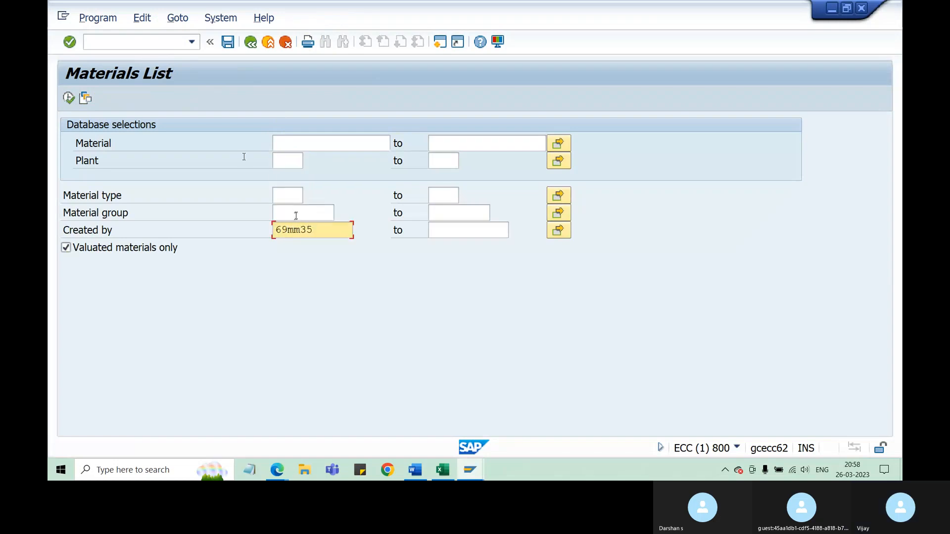
pyautogui.press('Return')
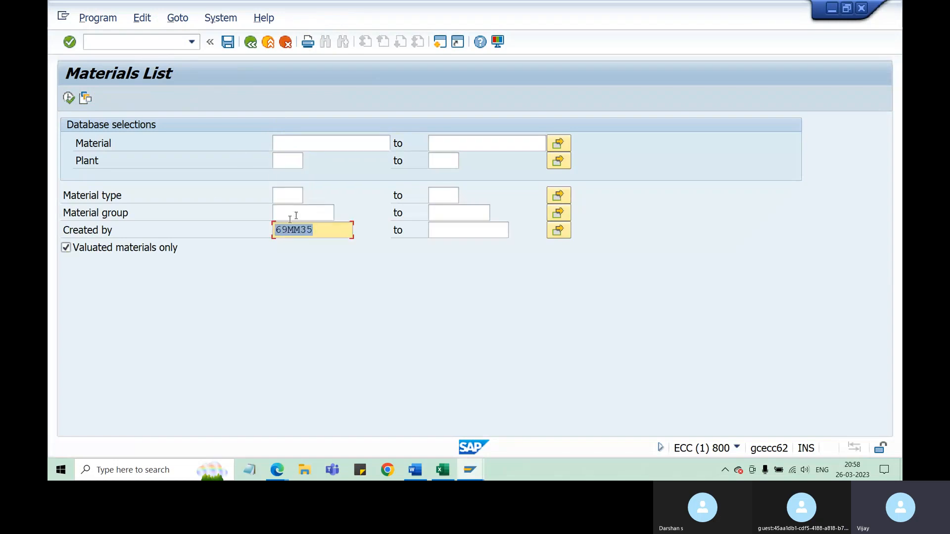
pyautogui.click(69, 99)
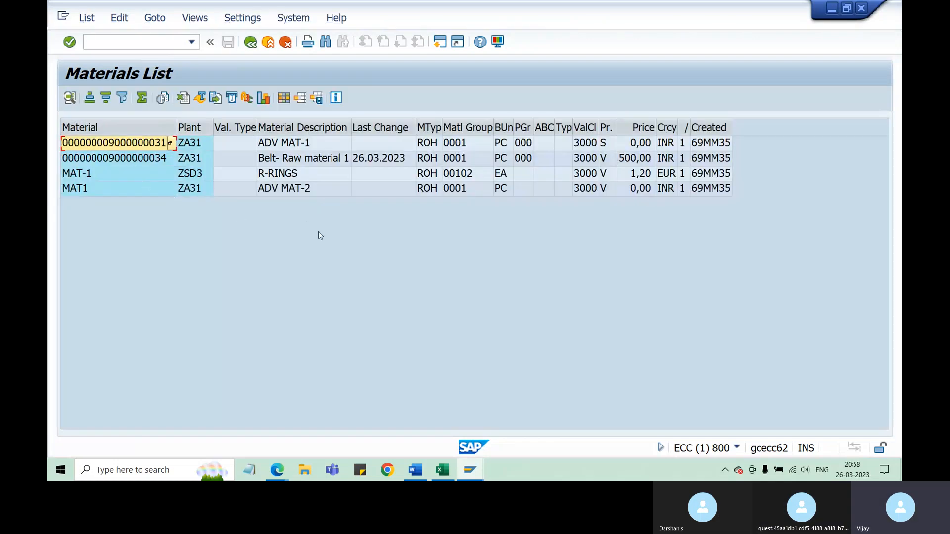
# Step: Review the materials created by that user and compare the plants they are assigned to
pyautogui.click(127, 160)
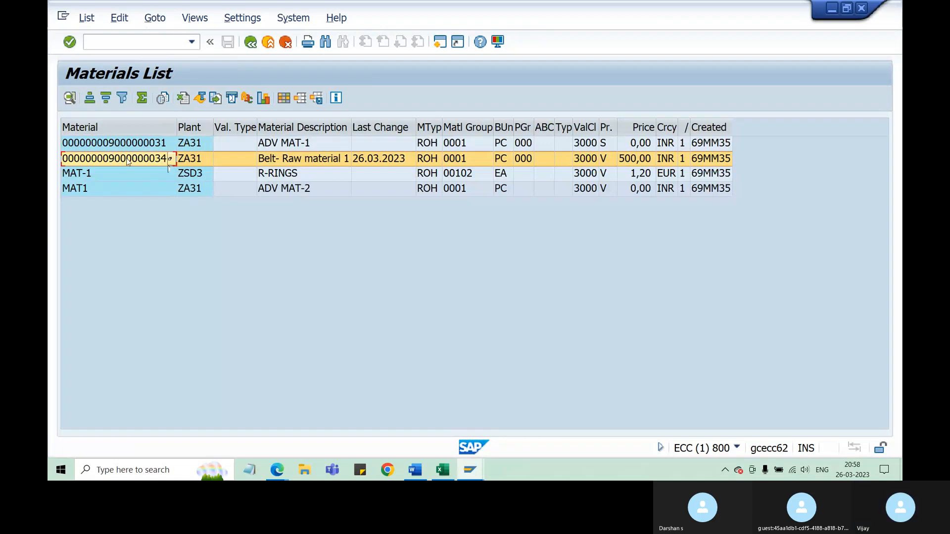
pyautogui.click(71, 176)
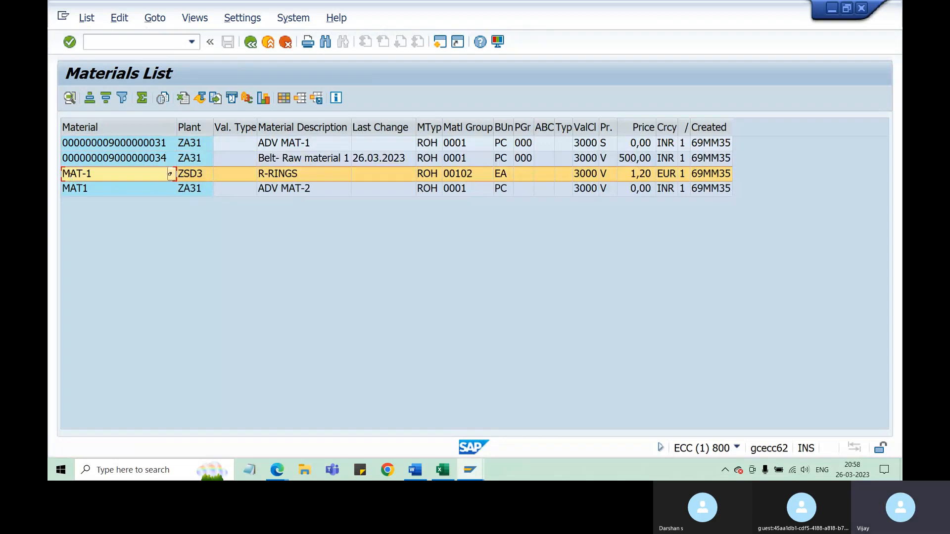
pyautogui.click(89, 189)
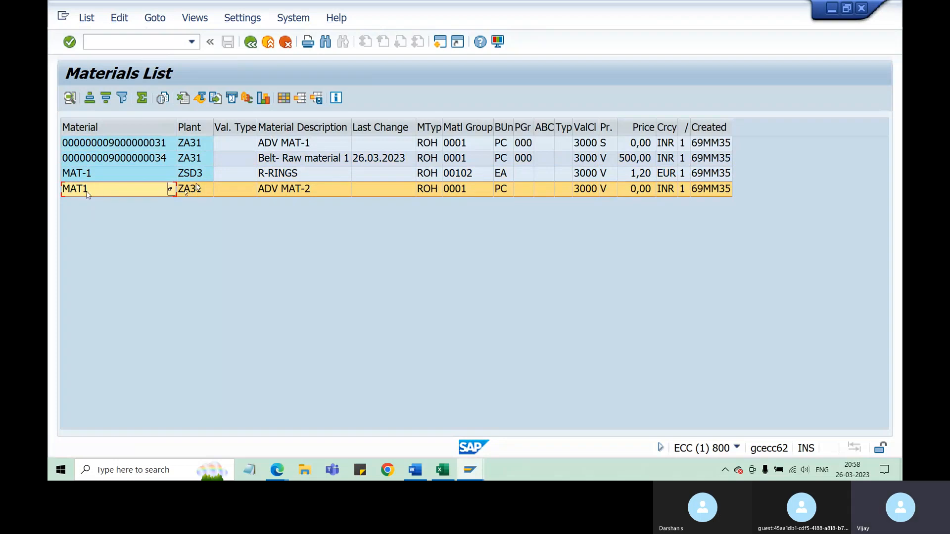
pyautogui.click(197, 159)
pyautogui.click(197, 144)
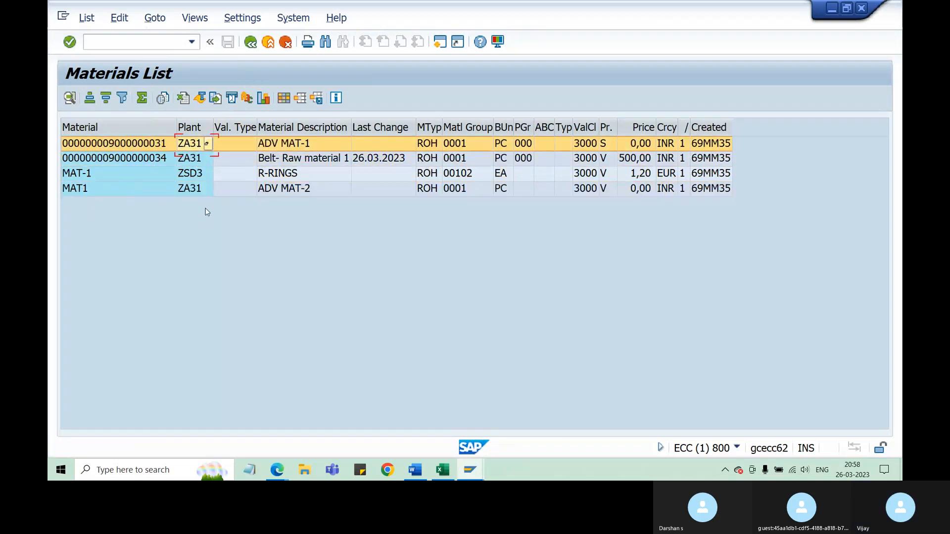
pyautogui.click(198, 175)
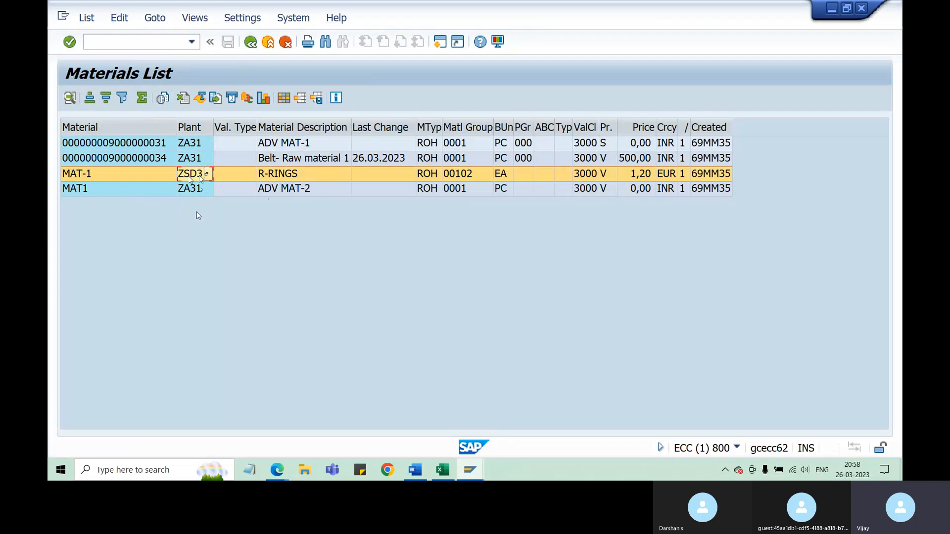
pyautogui.click(198, 145)
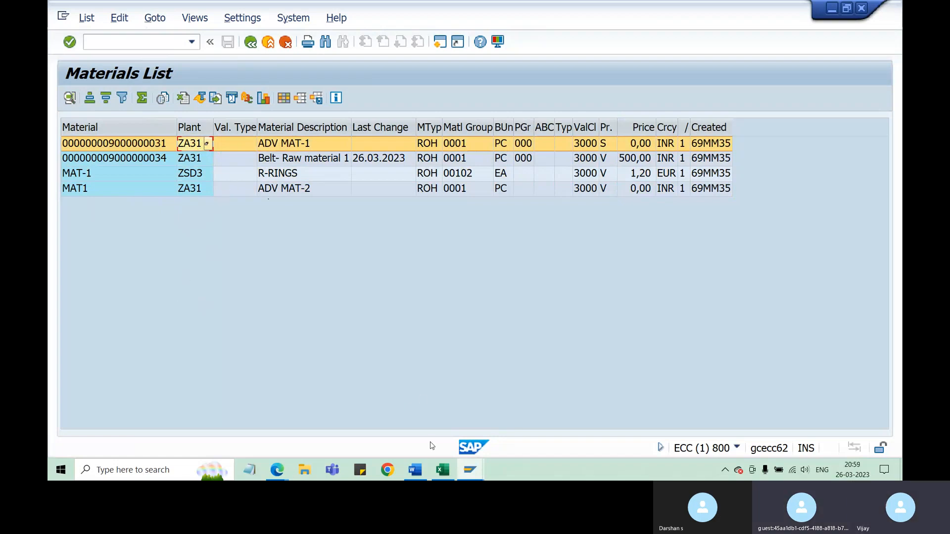
# Step: Switch to the Excel notes and examine the belt's zero-padded material number in cell B33
pyautogui.click(442, 471)
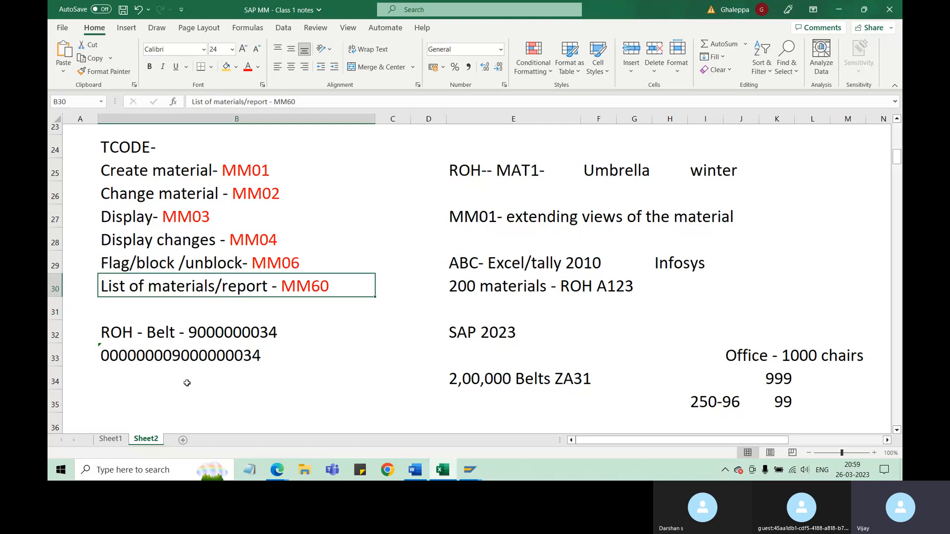
pyautogui.click(122, 357)
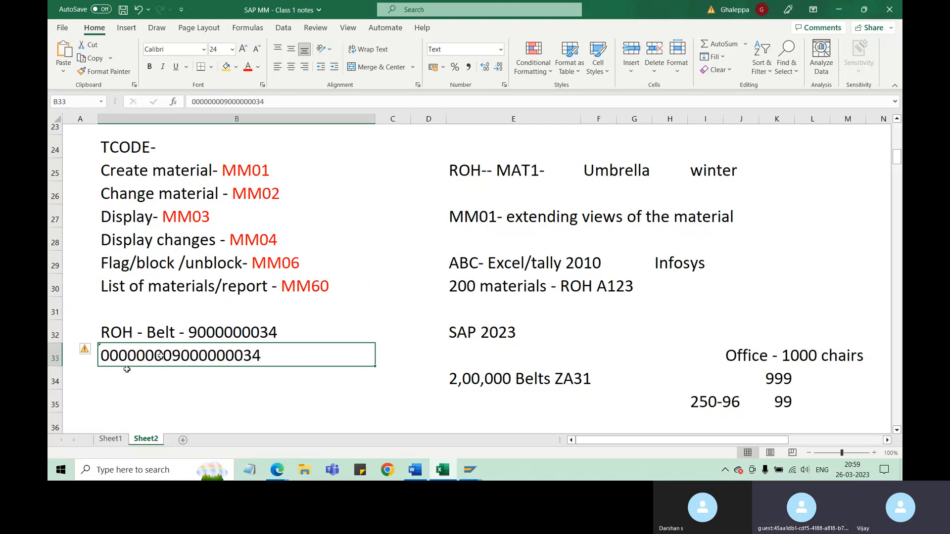
pyautogui.doubleClick(103, 354)
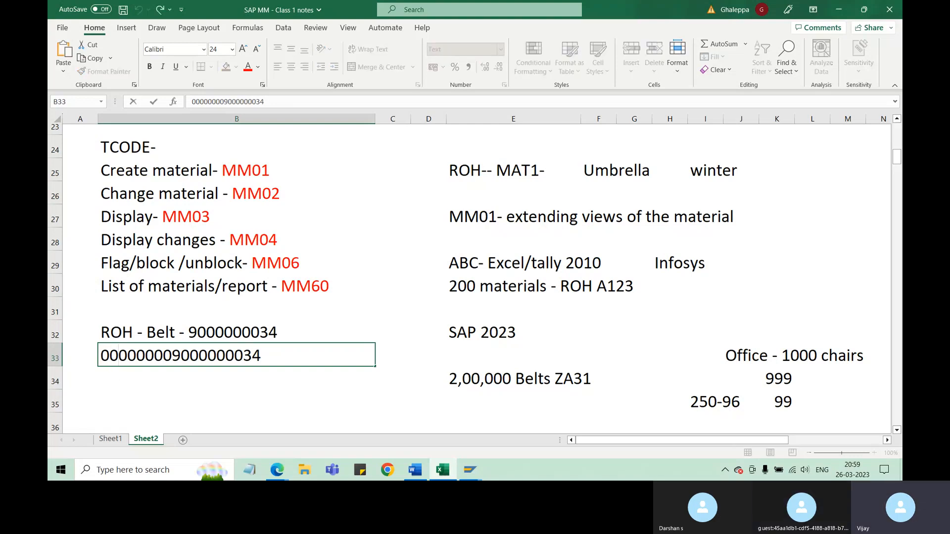
pyautogui.press('Right')
pyautogui.press('Right')
pyautogui.press('Right')
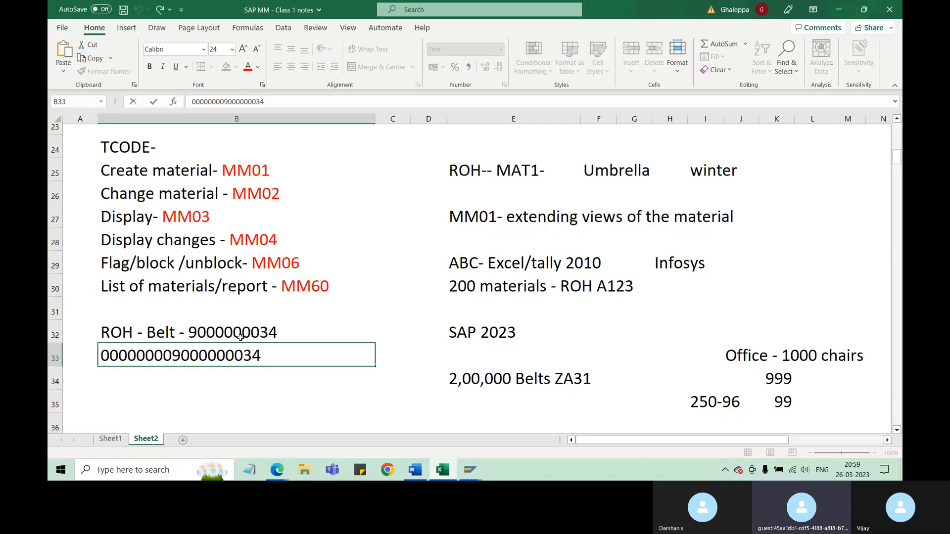
pyautogui.moveTo(259, 358); pyautogui.dragTo(104, 360)
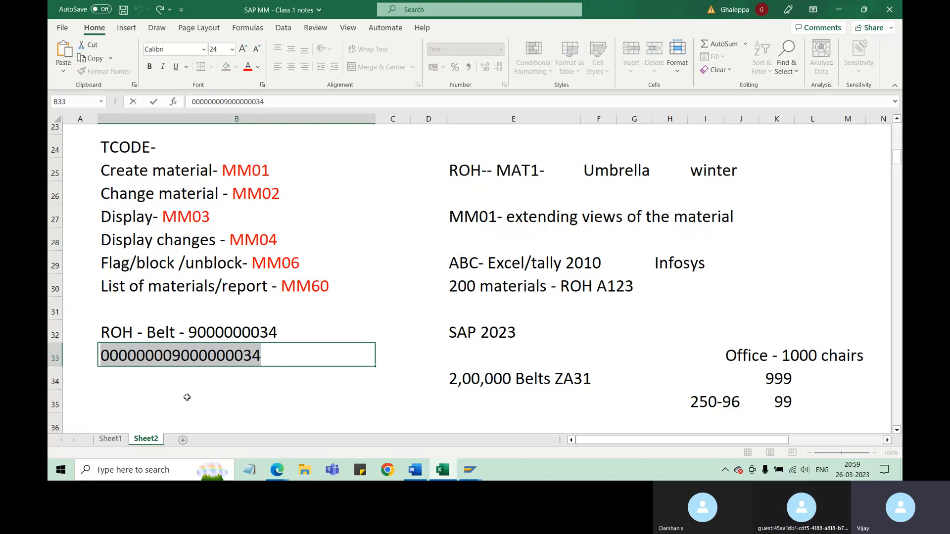
# Step: Enter the note "18 characters - ECC, 40 characta" in cell B35
pyautogui.click(171, 401)
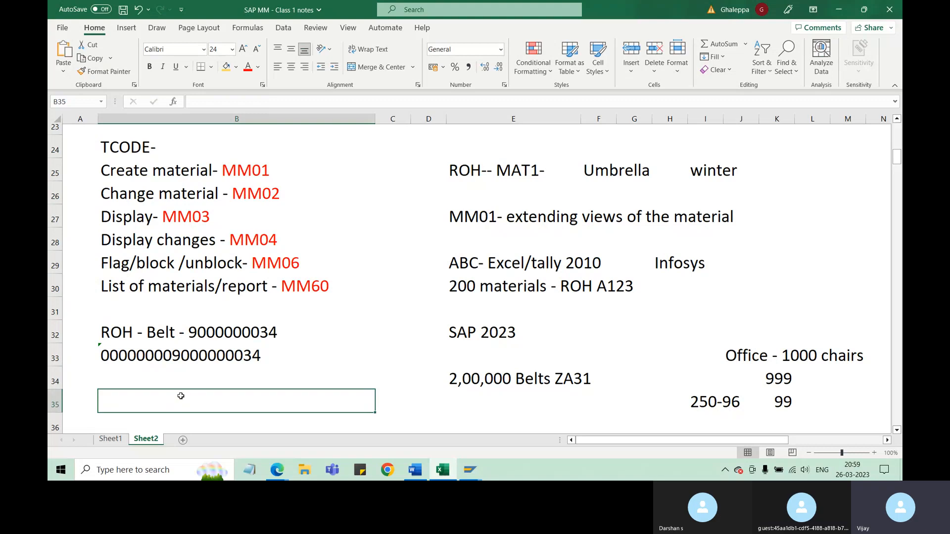
pyautogui.doubleClick(180, 403)
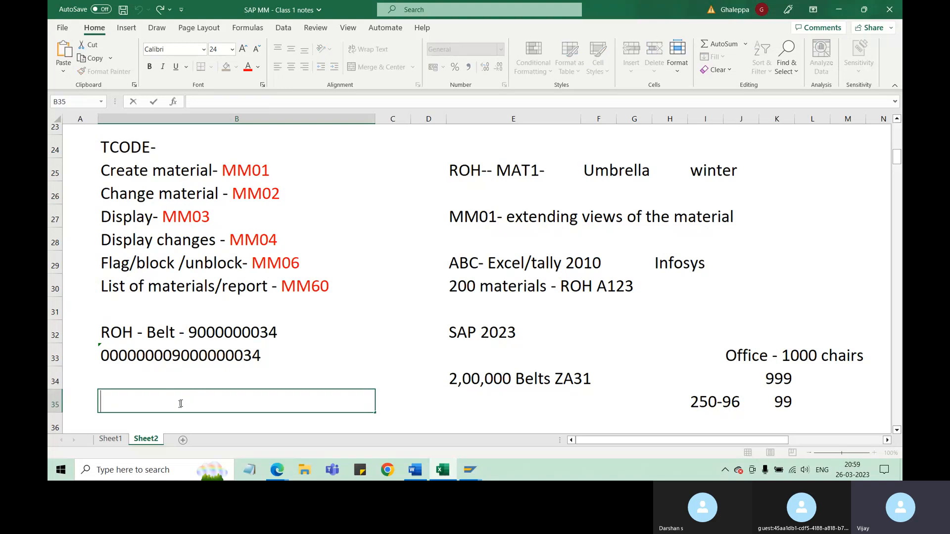
pyautogui.write('18 character')
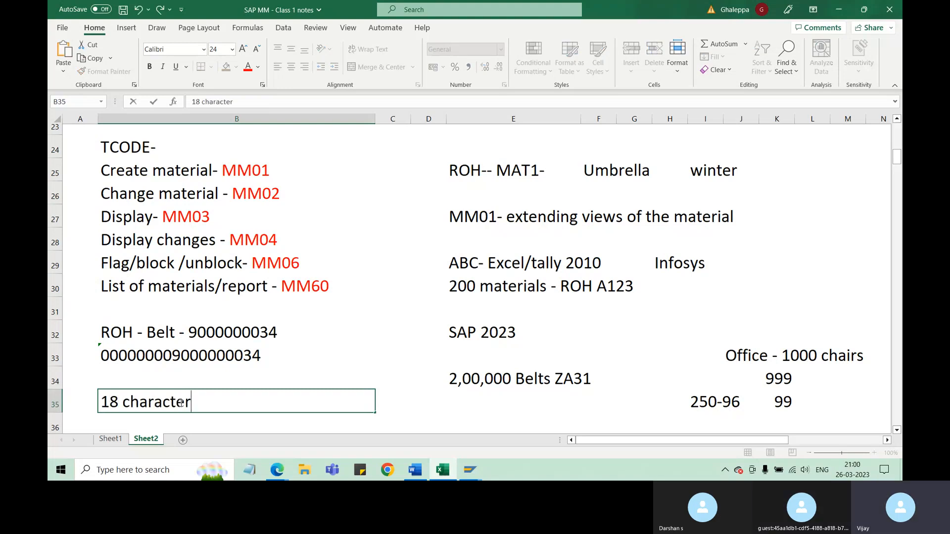
pyautogui.write('s -')
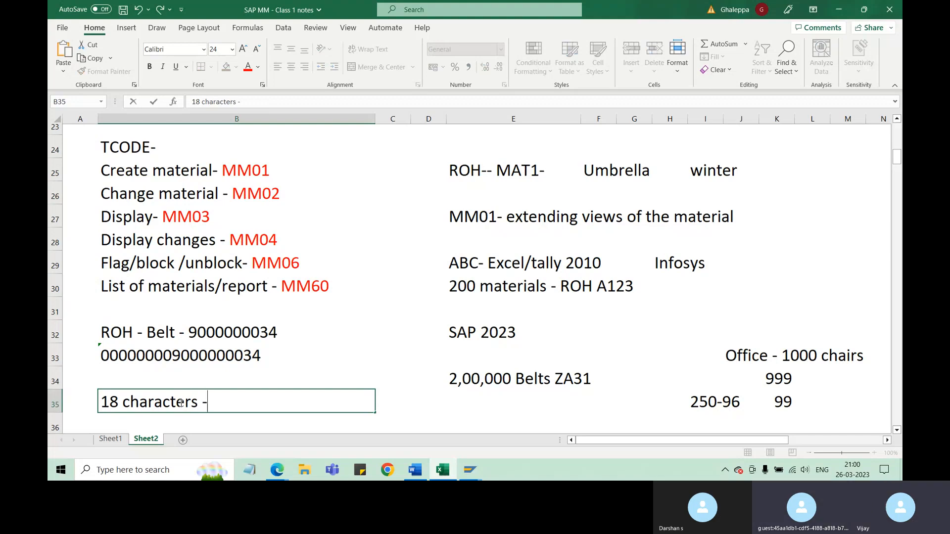
pyautogui.write(' ECC, 40')
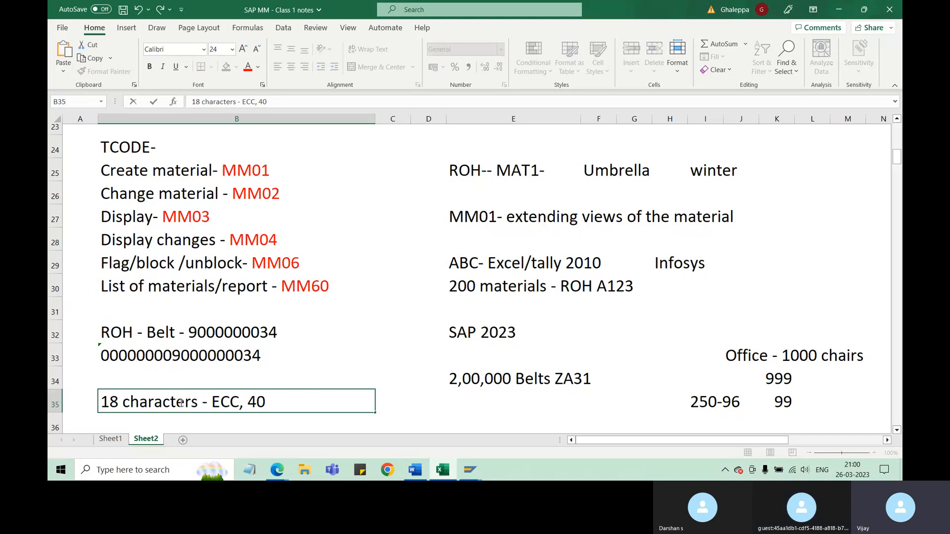
pyautogui.write(' characta')
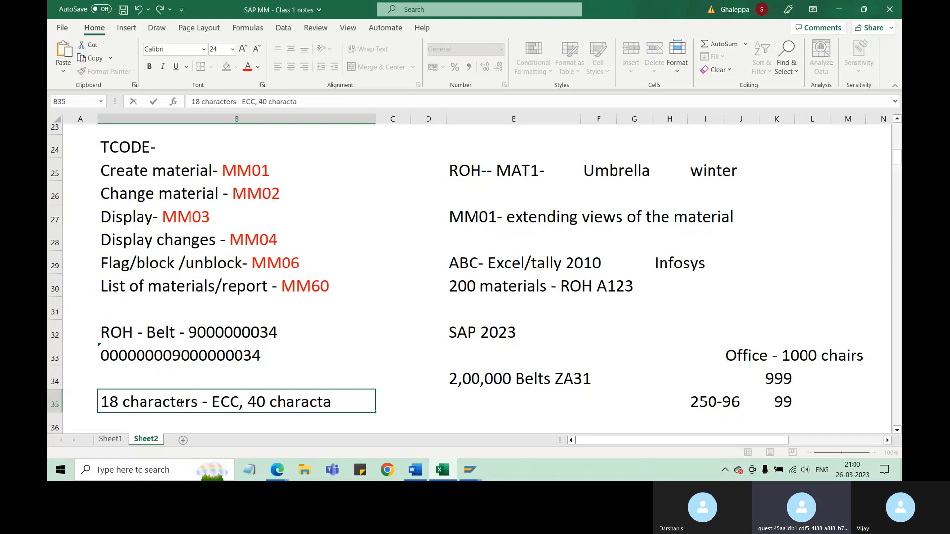
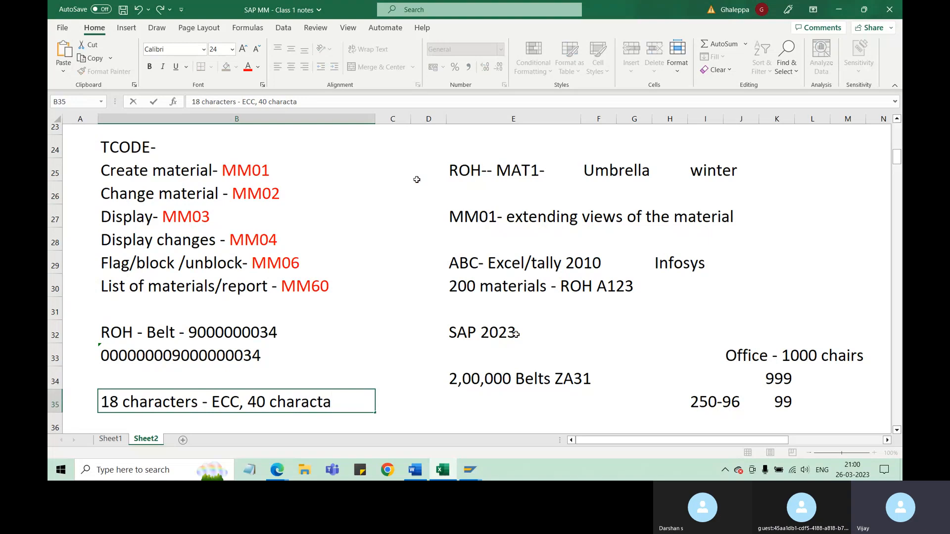
pyautogui.click(516, 334)
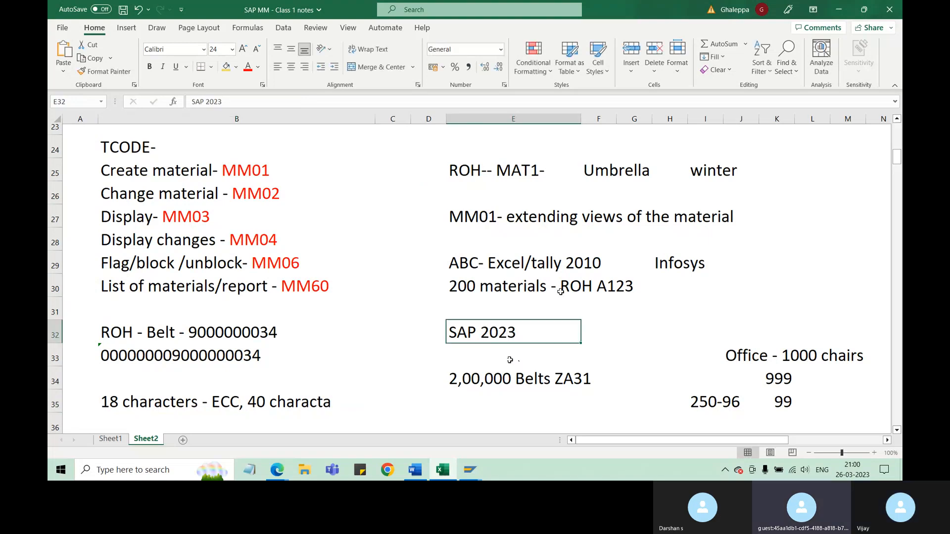
pyautogui.click(812, 149)
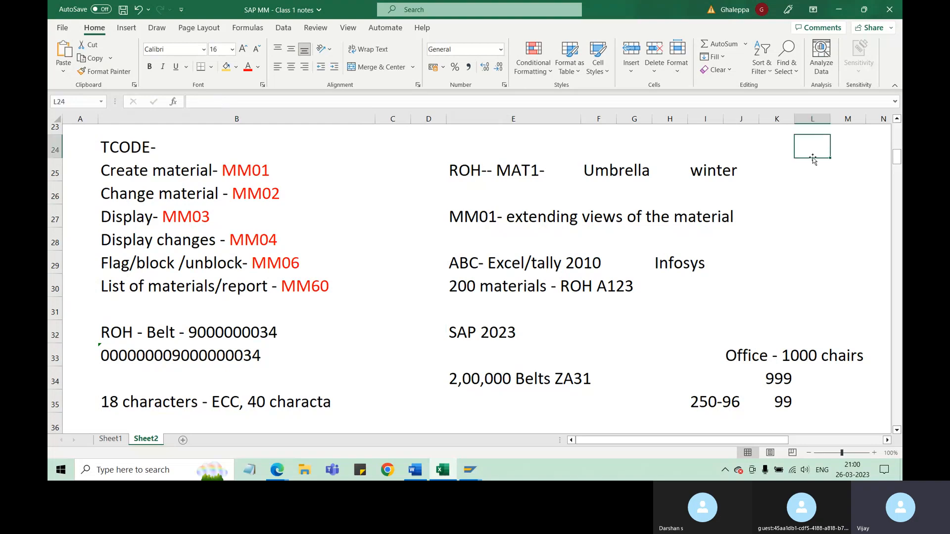
pyautogui.write('01')
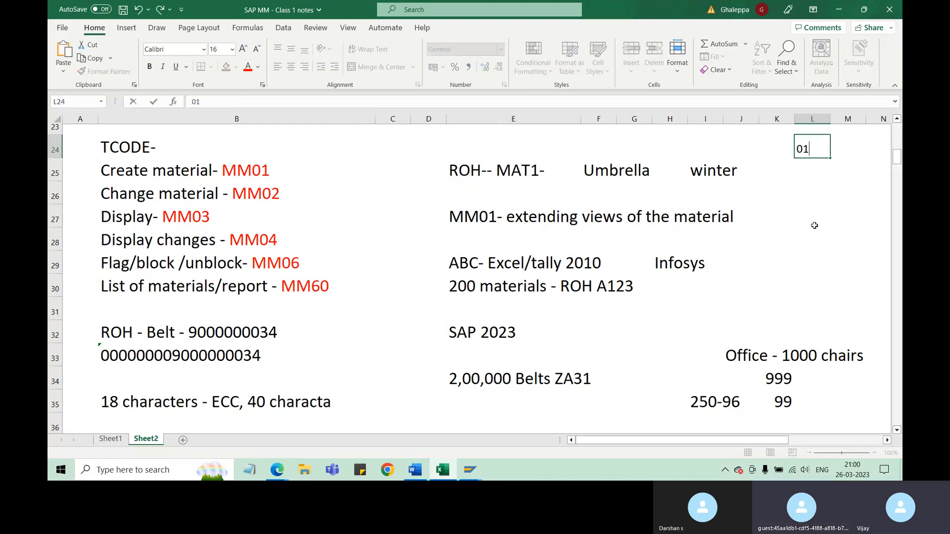
pyautogui.click(776, 273)
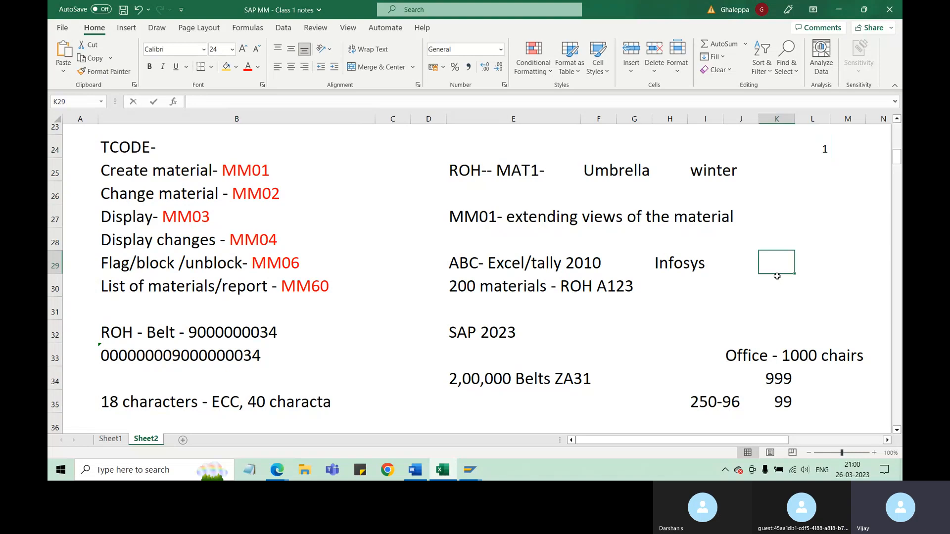
pyautogui.write('1000000000000001')
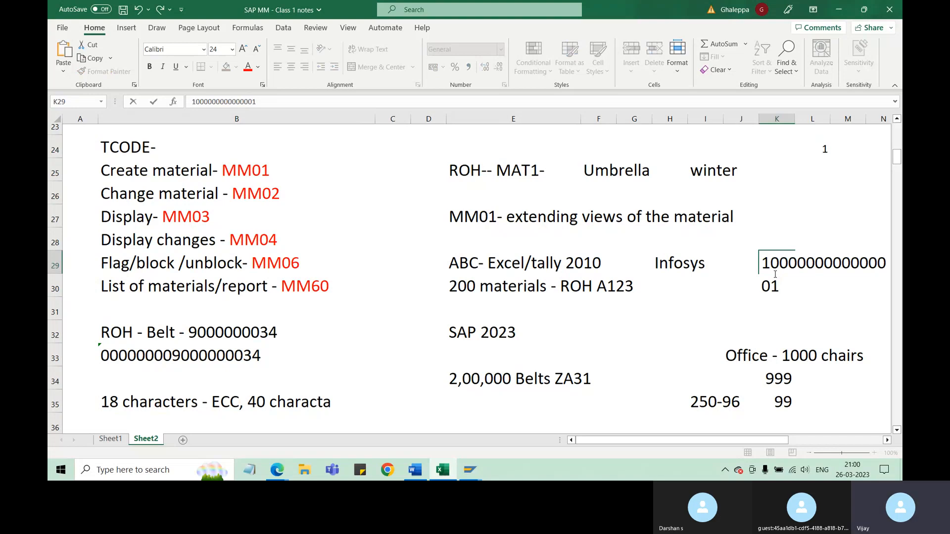
pyautogui.click(824, 150)
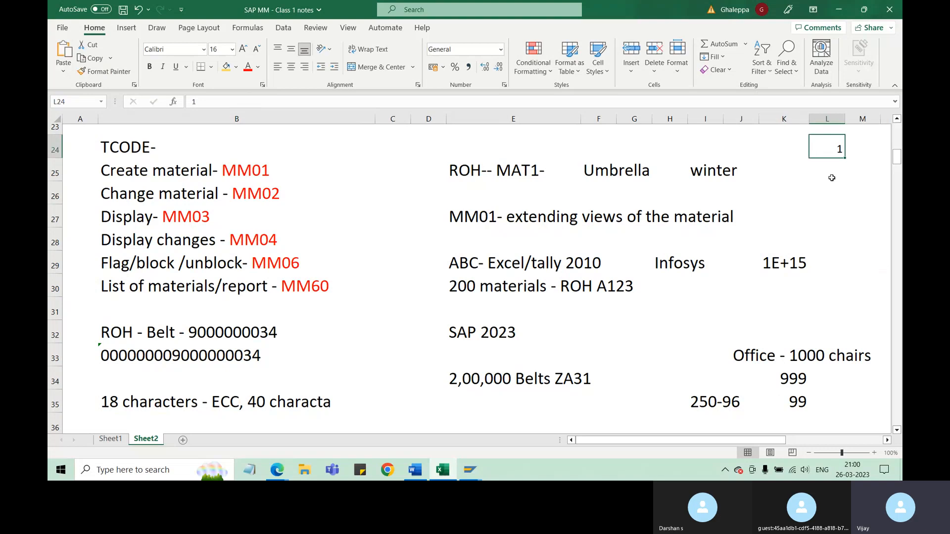
pyautogui.click(784, 268)
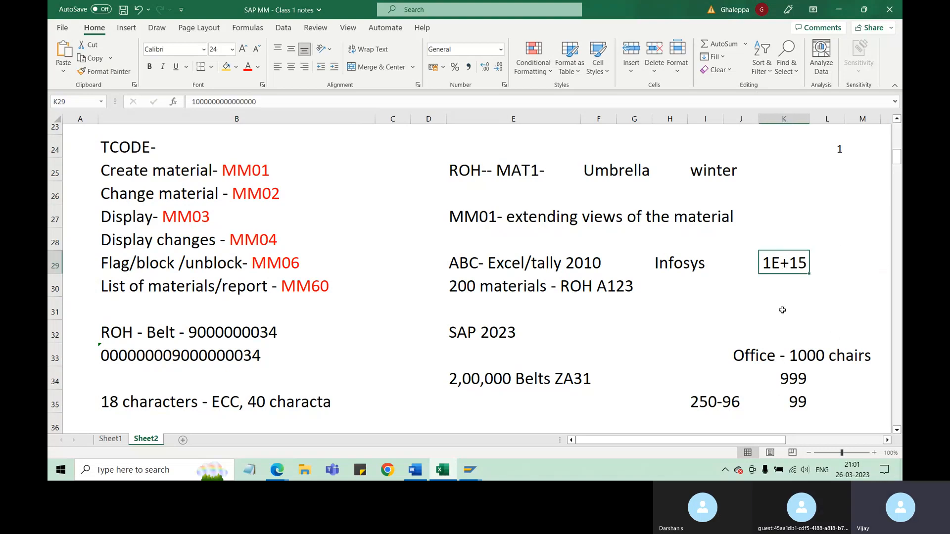
# Step: Correct and complete the note in B35 to read "18 characters - ECC, 40 characters HANA"
pyautogui.click(258, 402)
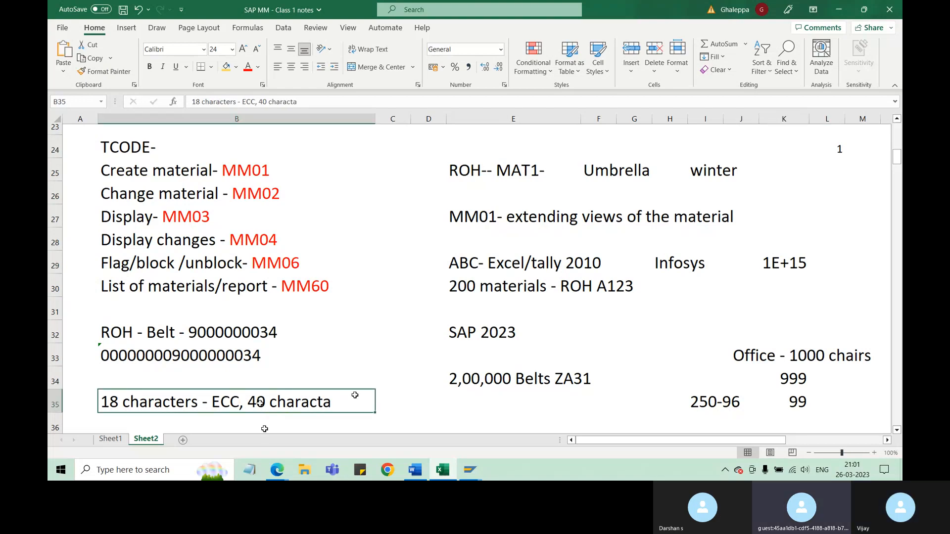
pyautogui.doubleClick(341, 407)
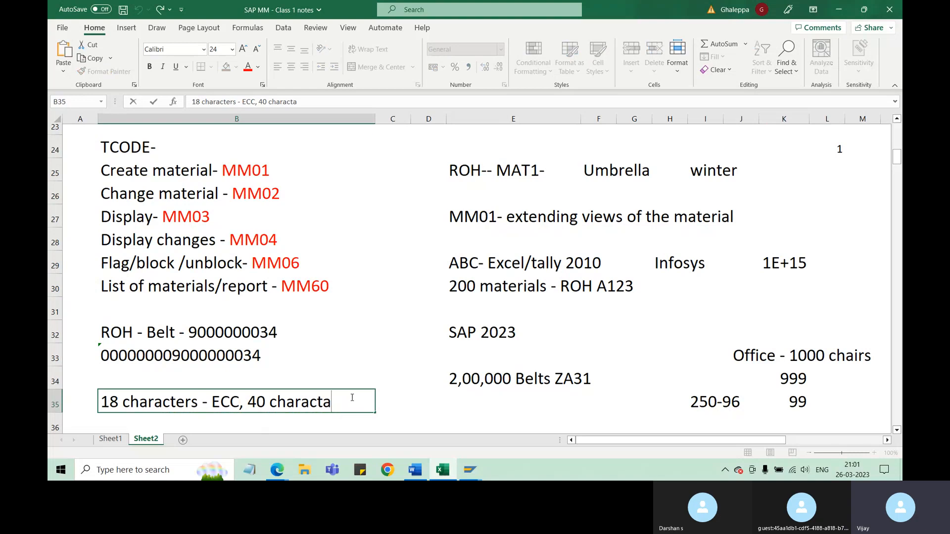
pyautogui.write('ers')
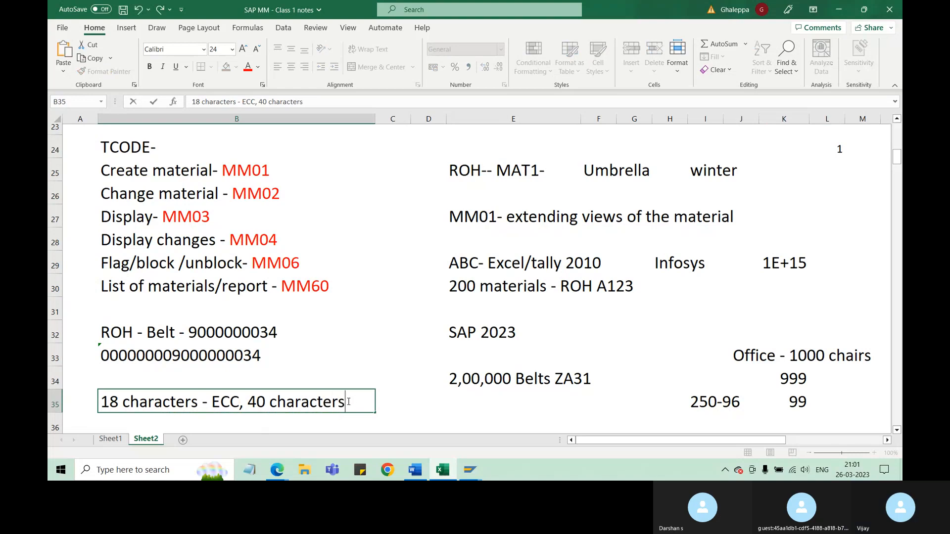
pyautogui.write(' HA')
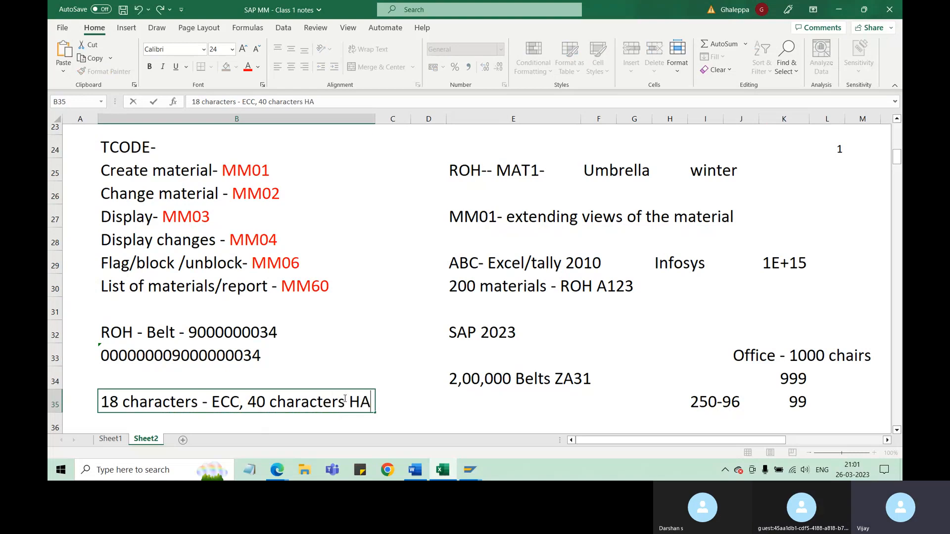
pyautogui.write('BNA')
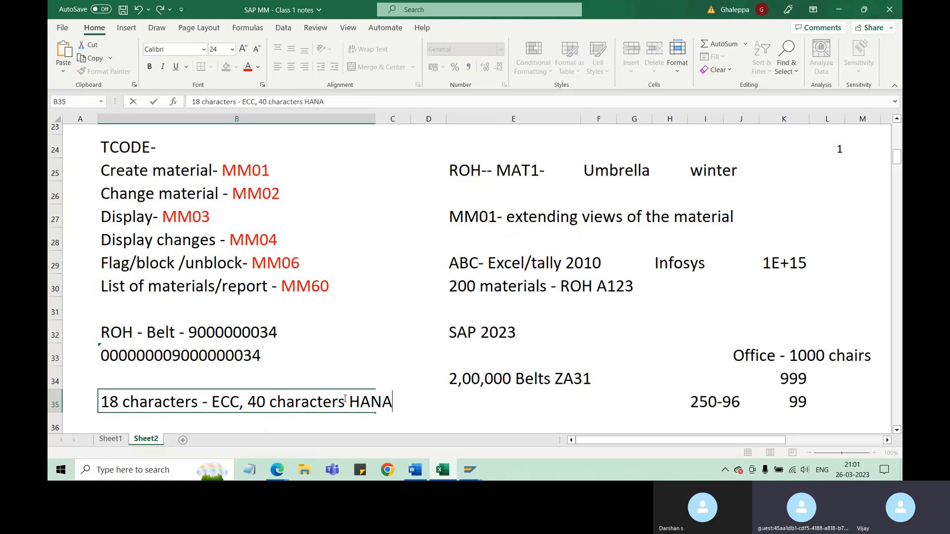
# Step: Color only the "40 characters HANA" part of the B35 note red, and select its "18 characters - ECC" part
pyautogui.moveTo(247, 402); pyautogui.dragTo(389, 413)
pyautogui.click(248, 66)
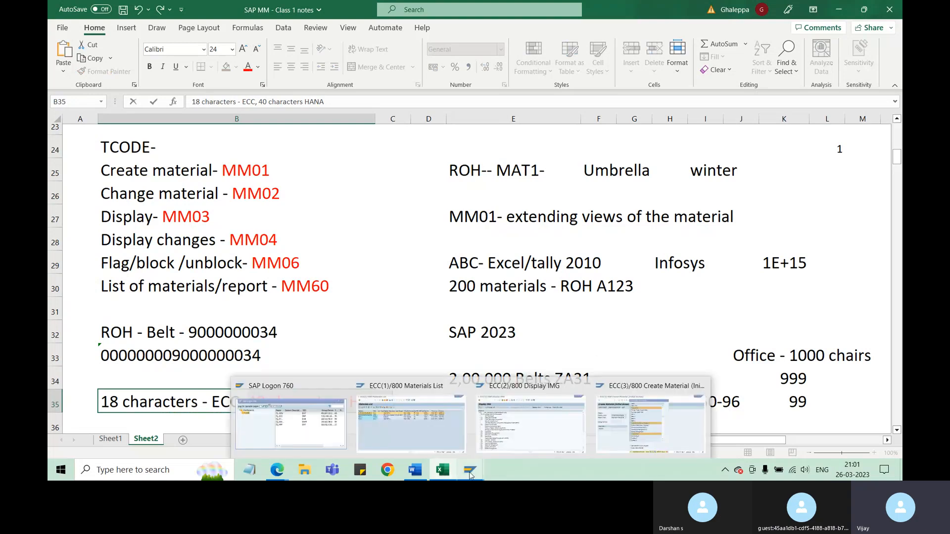
pyautogui.moveTo(443, 471)
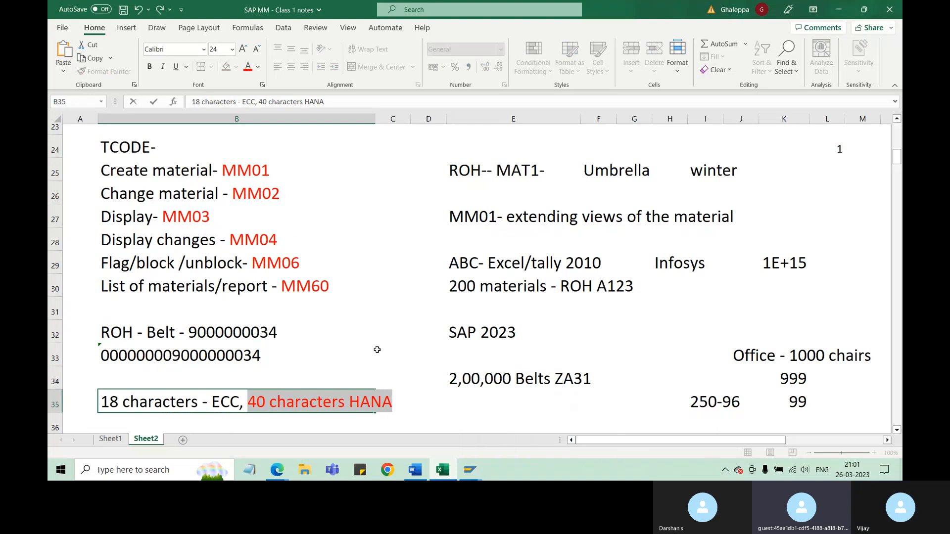
pyautogui.click(416, 406)
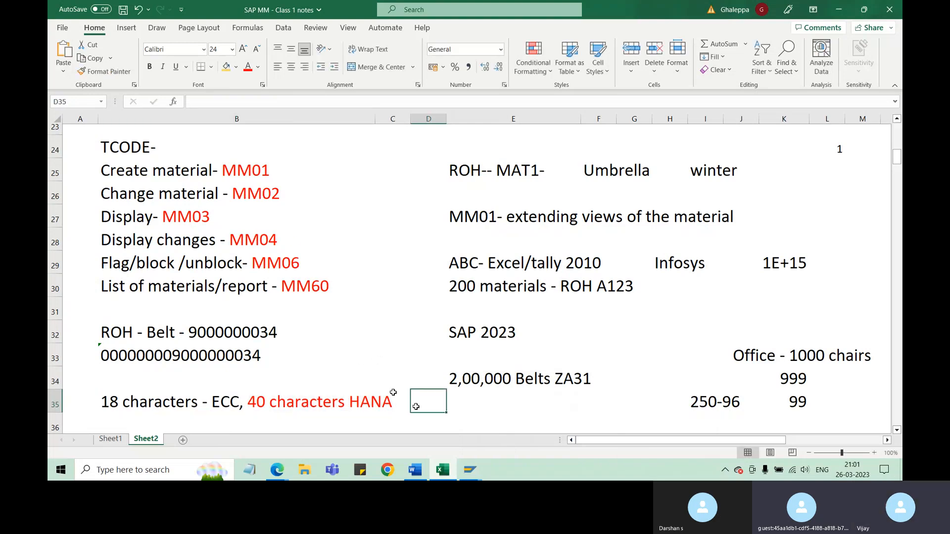
pyautogui.doubleClick(228, 403)
pyautogui.moveTo(240, 403); pyautogui.dragTo(99, 403)
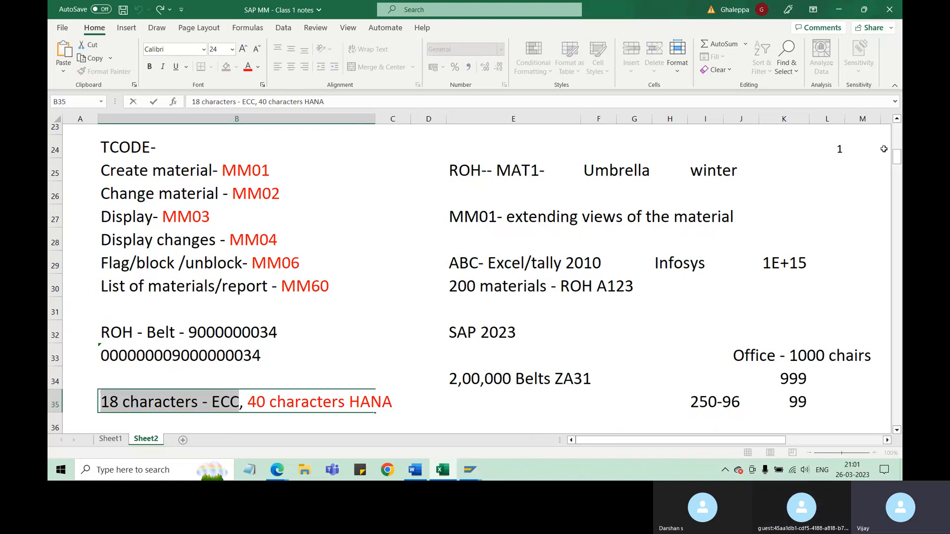
# Step: Widen the merged DATA heading at the start of the sheet so it is centered across B2:E3
pyautogui.moveTo(898, 160); pyautogui.dragTo(897, 129)
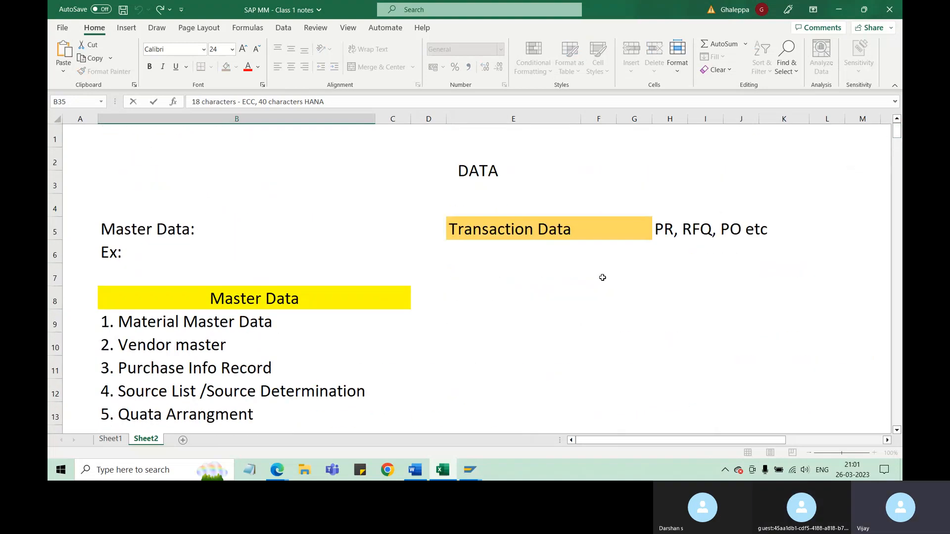
pyautogui.click(488, 171)
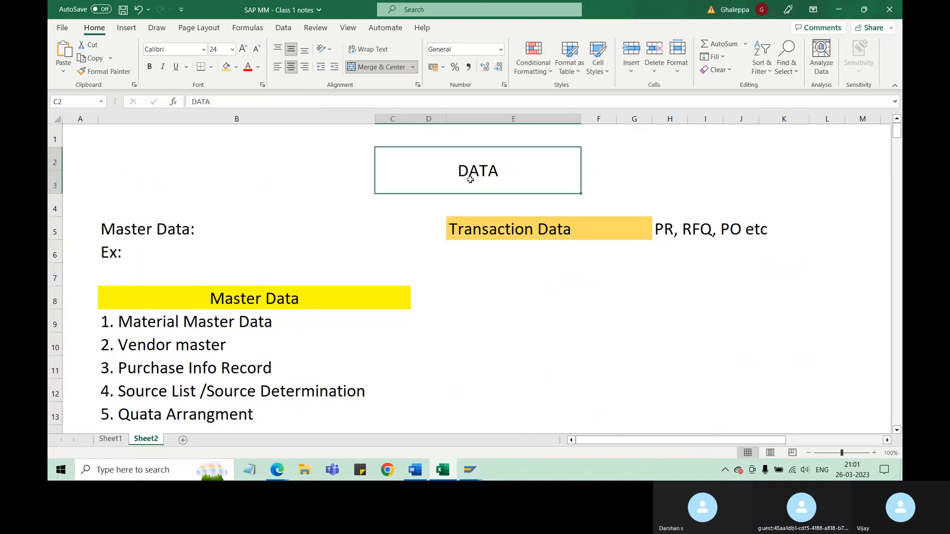
pyautogui.moveTo(421, 150); pyautogui.dragTo(324, 175)
pyautogui.click(467, 265)
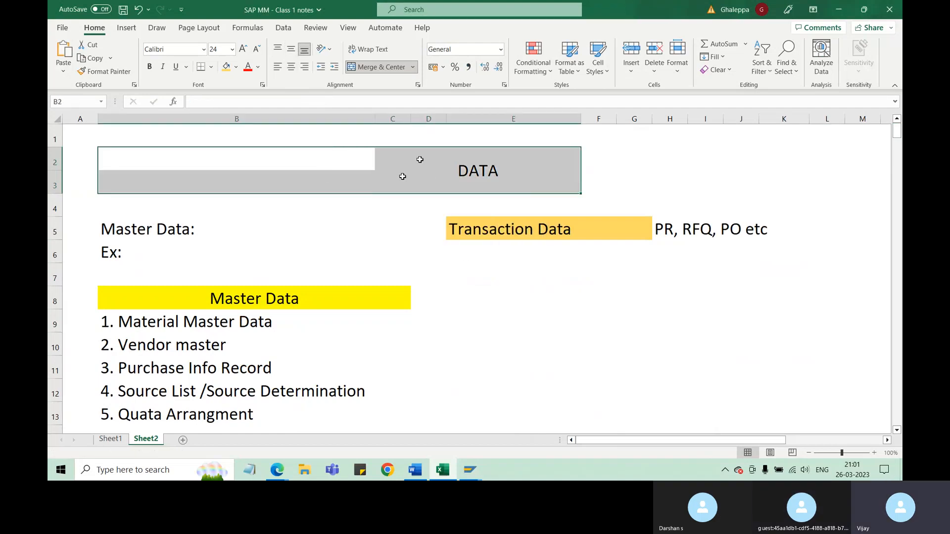
pyautogui.click(376, 67)
pyautogui.click(374, 69)
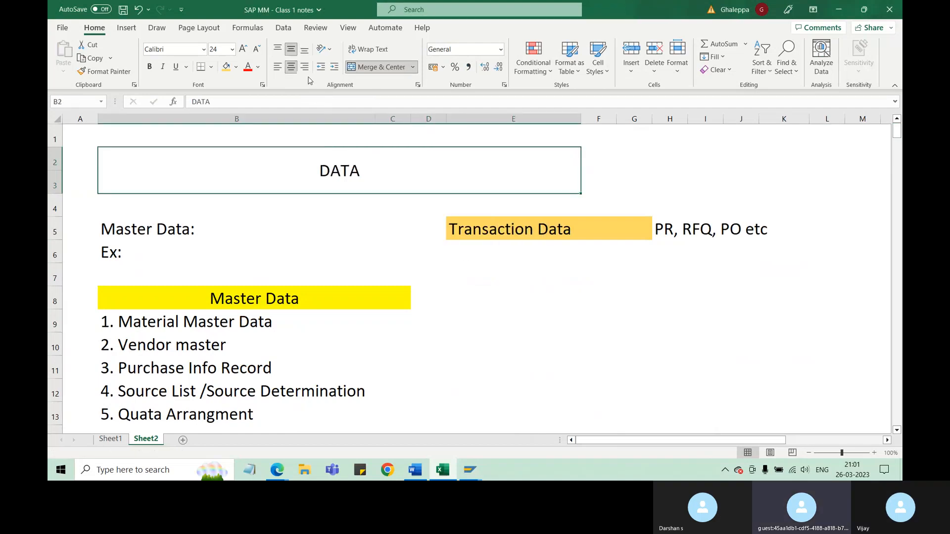
# Step: Fill the merged DATA heading with the standard light blue color
pyautogui.click(235, 68)
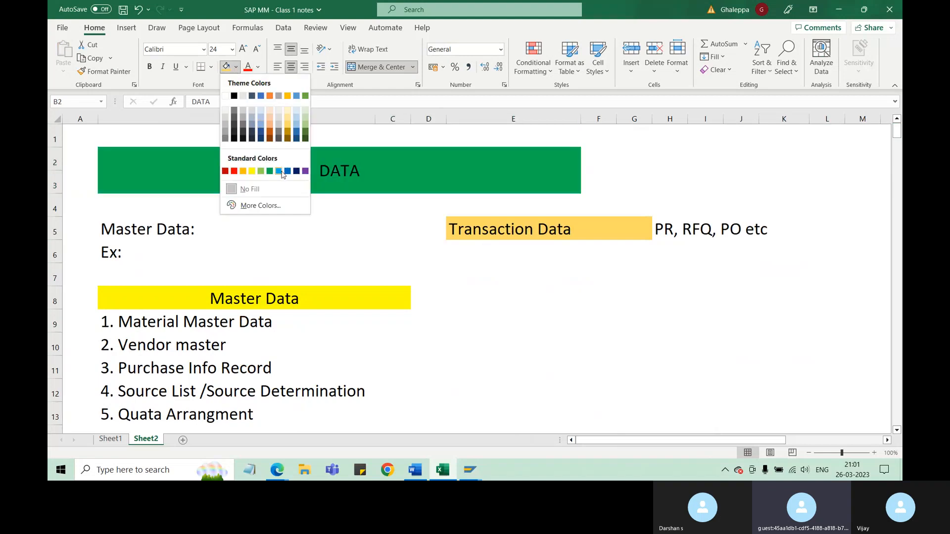
pyautogui.click(281, 169)
pyautogui.click(396, 247)
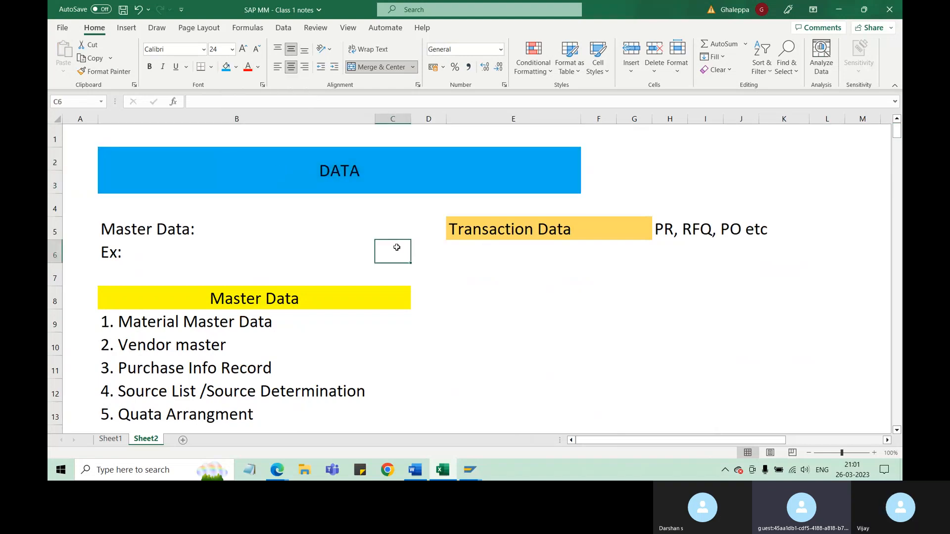
# Step: Save the notes workbook and switch to the Skype window in Edge
pyautogui.click(121, 10)
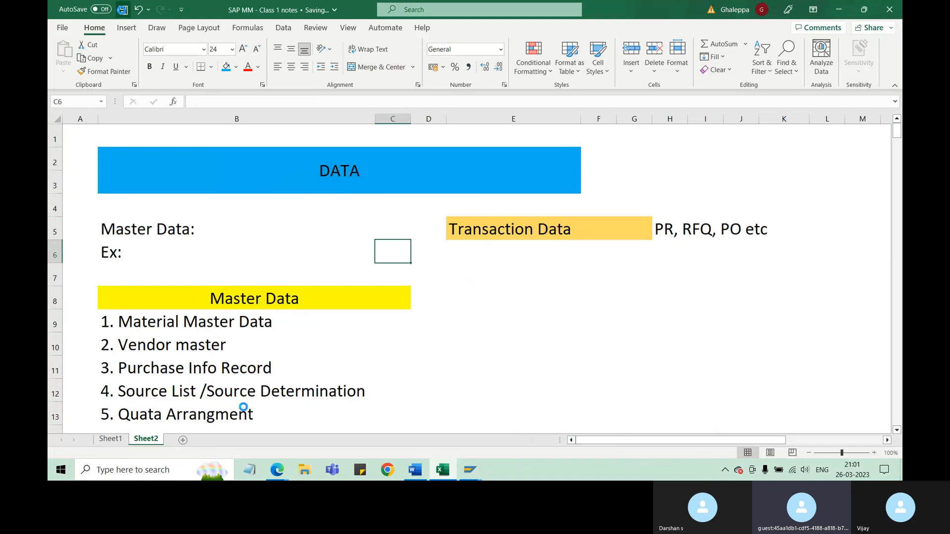
pyautogui.click(277, 470)
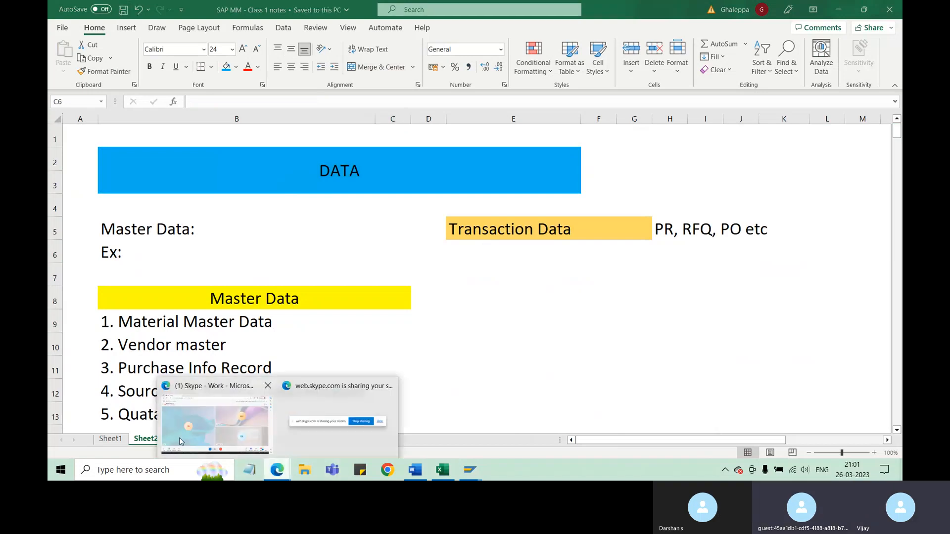